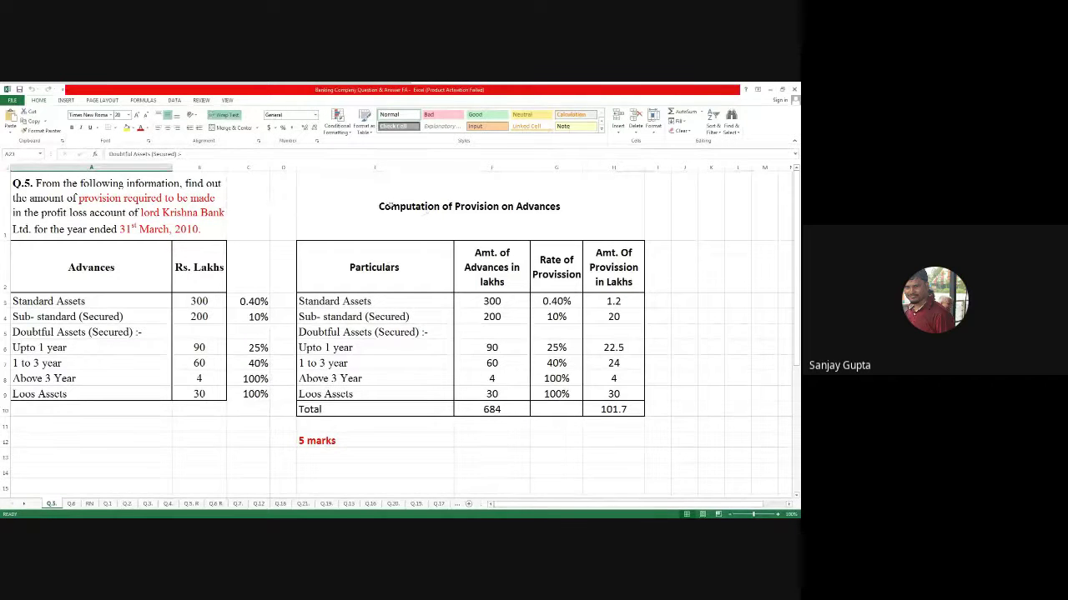
Move the Computation of Provision on Advances table down one row to start at E2, and shrink row 2 to a single line.
left_click_drag(389, 205, 400, 406)
key("ctrl+c")
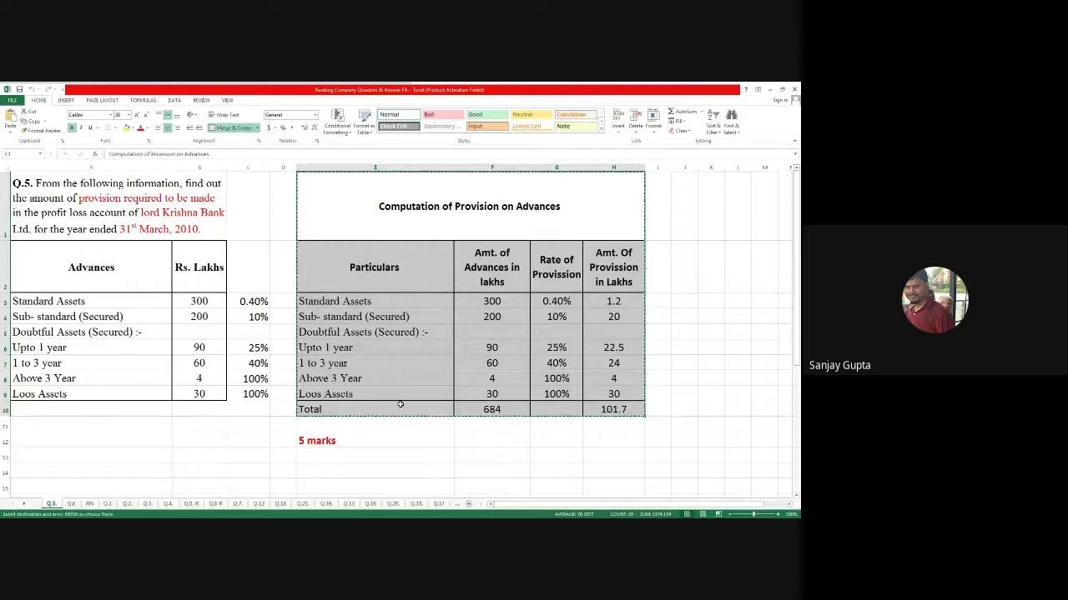
left_click(364, 287)
key("Return")
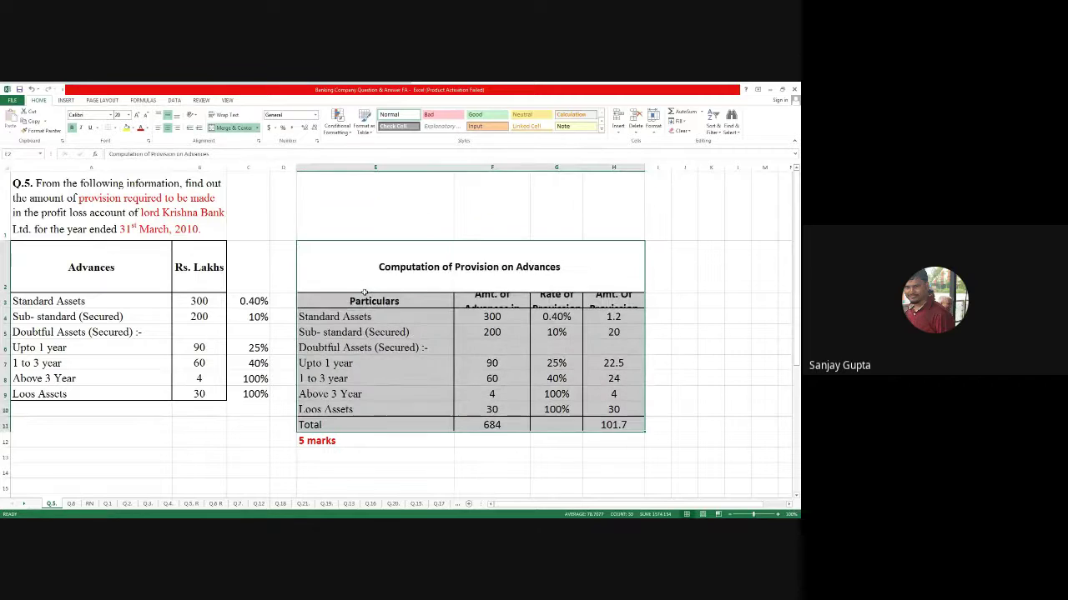
left_click(374, 230)
left_click(384, 266)
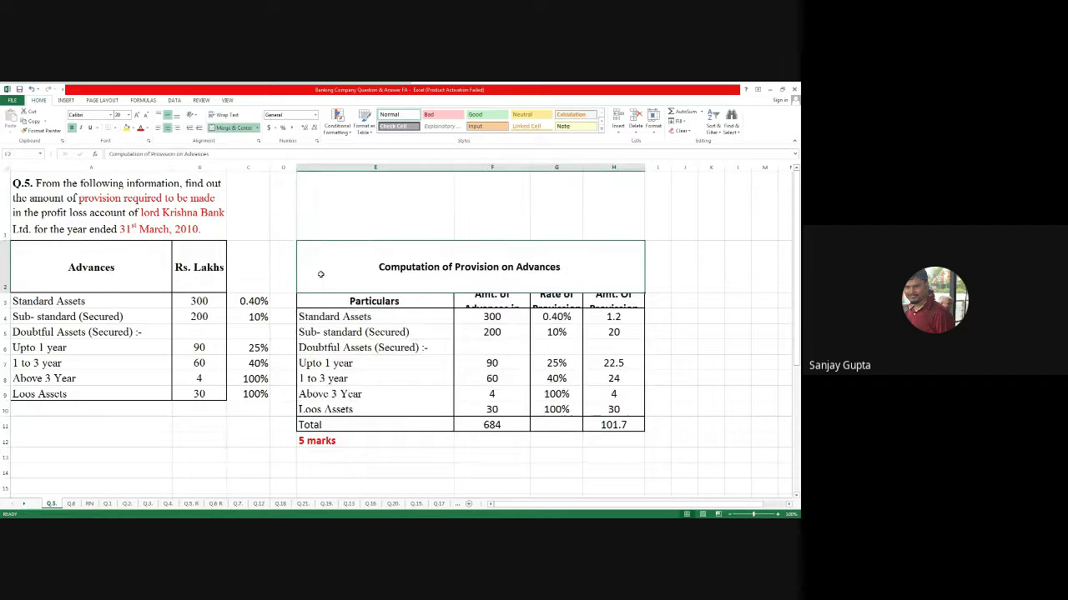
left_click_drag(6, 290, 6, 255)
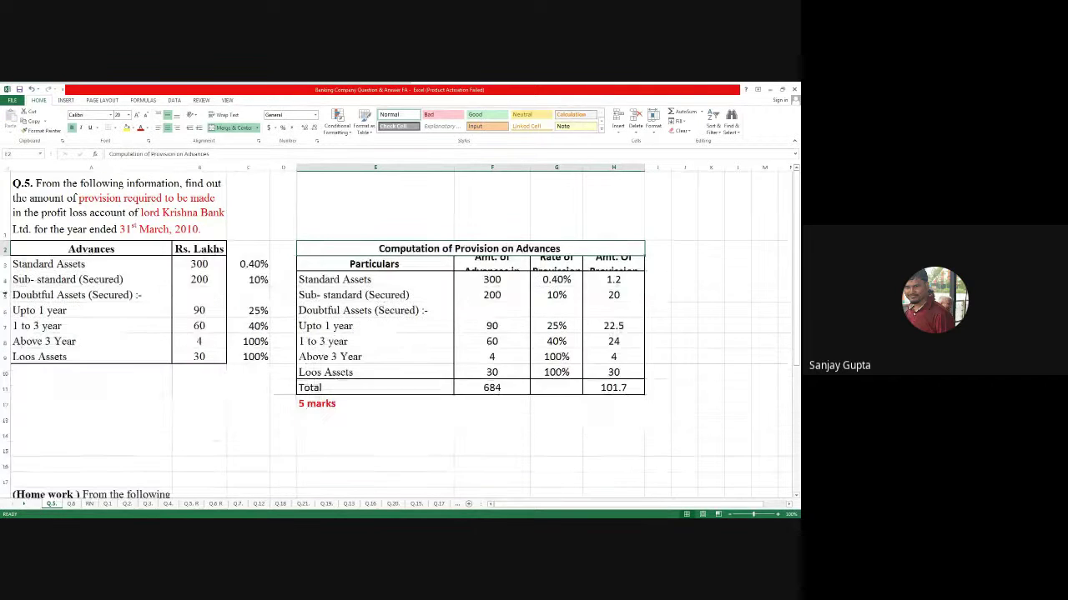
Set the font colour of the whole Computation of Provision on Advances table to white.
left_click(251, 311)
left_click_drag(350, 249, 617, 388)
left_click(149, 130)
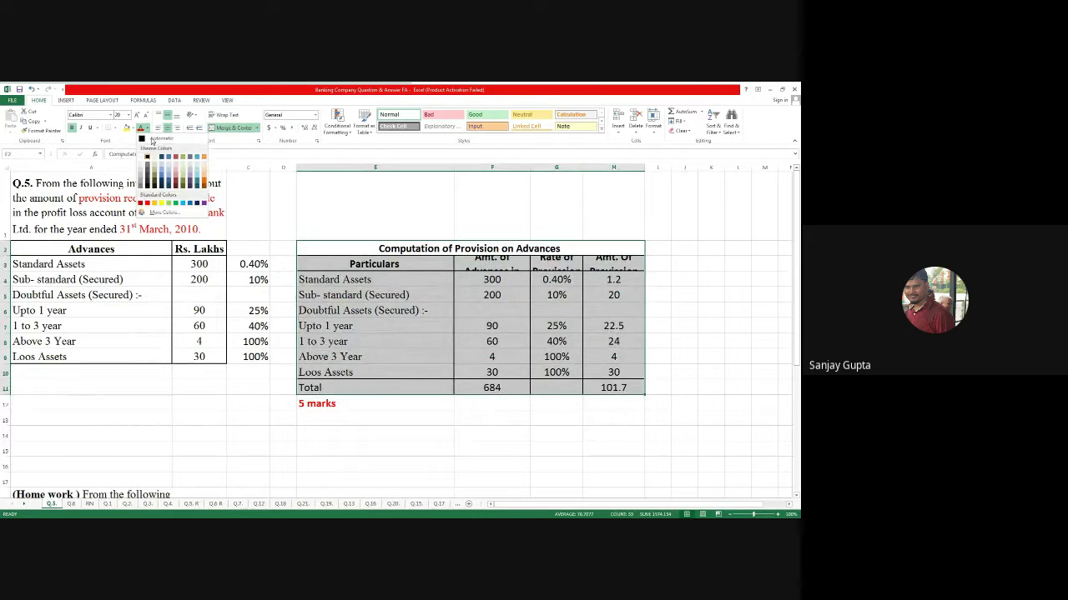
left_click(145, 162)
left_click(333, 253)
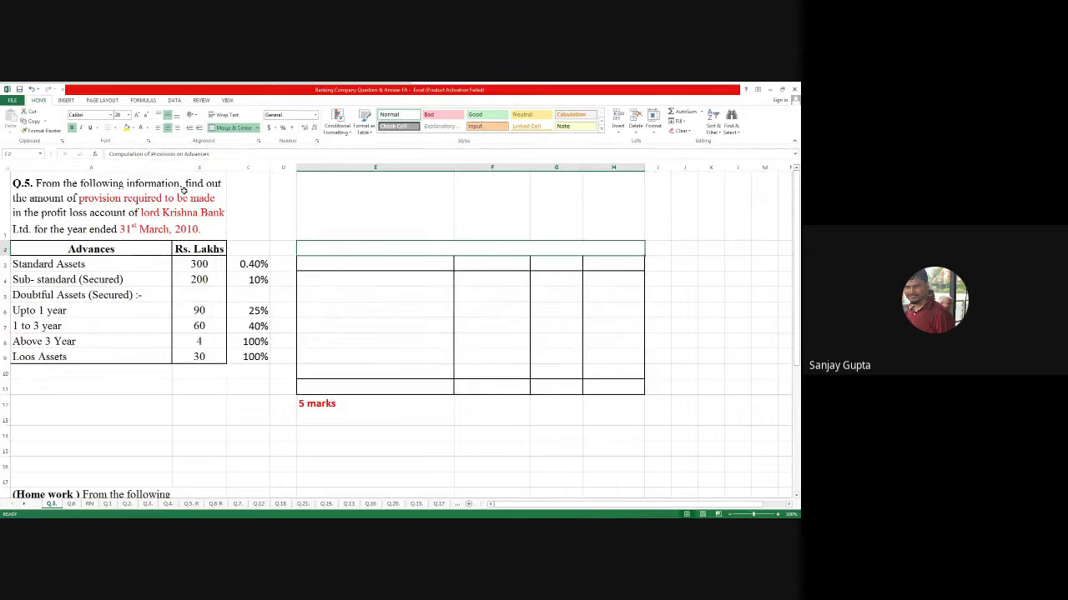
Clear the percentage rates in column C beside the advances table.
left_click_drag(250, 256, 254, 372)
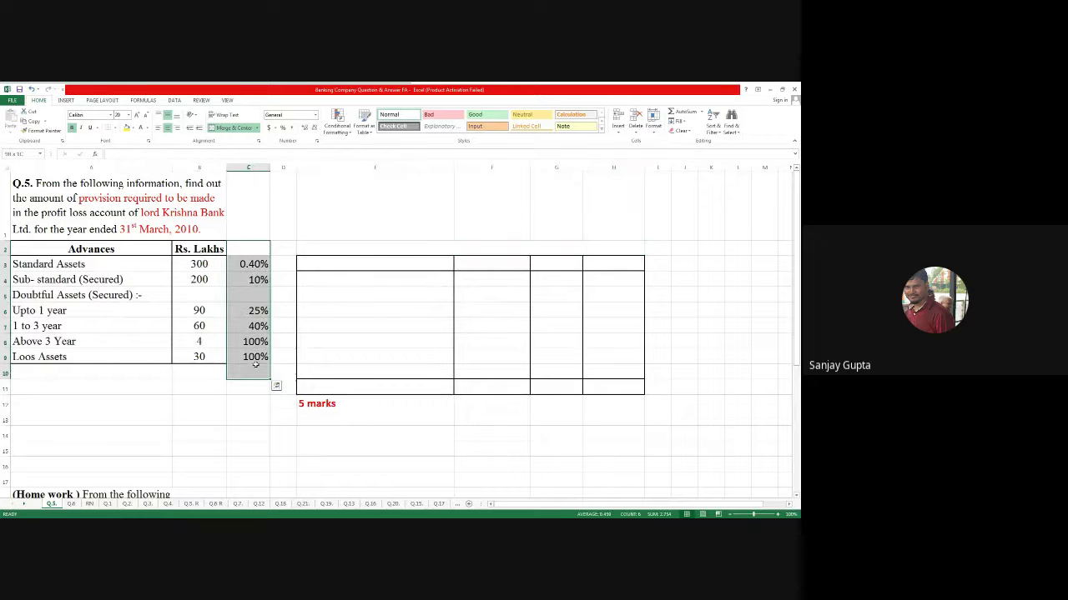
key("Delete")
Turn off text wrapping for the Q.5 question in A1 and fit row 1's height to a single line.
left_click(144, 186)
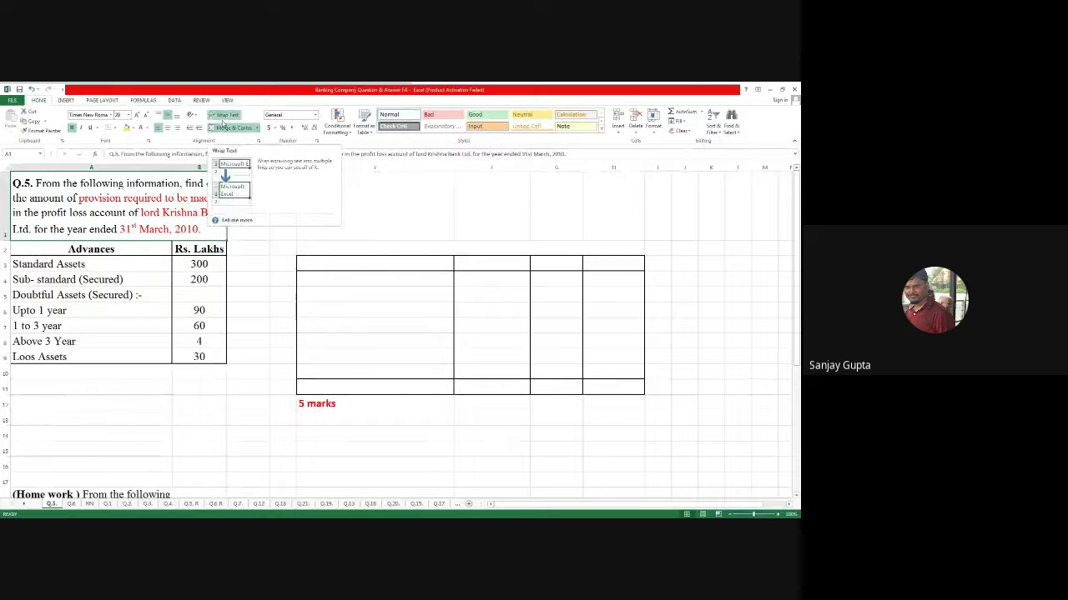
left_click(223, 115)
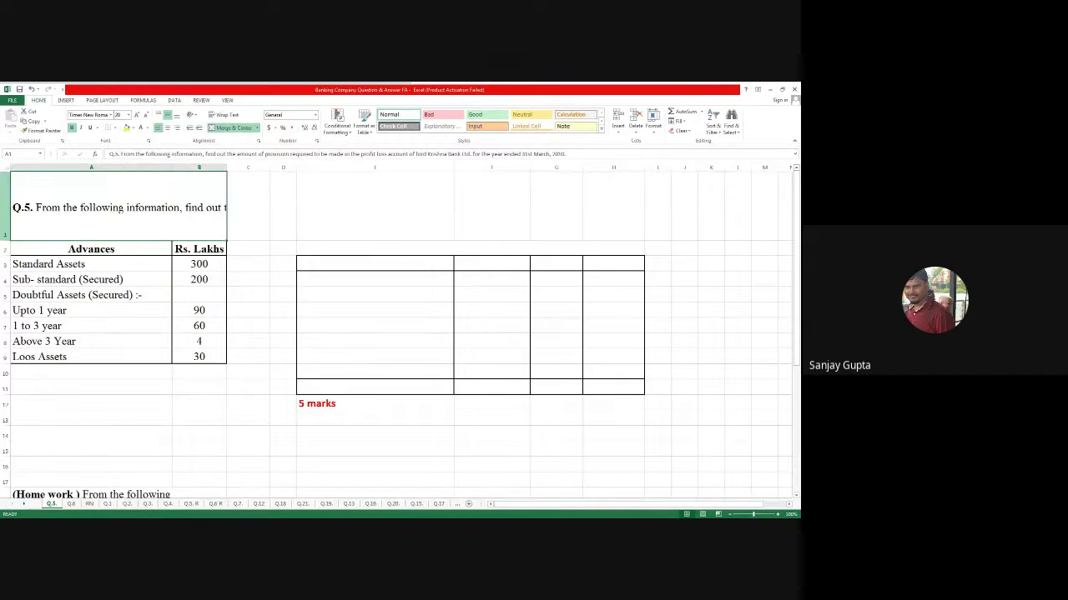
double_click(5, 240)
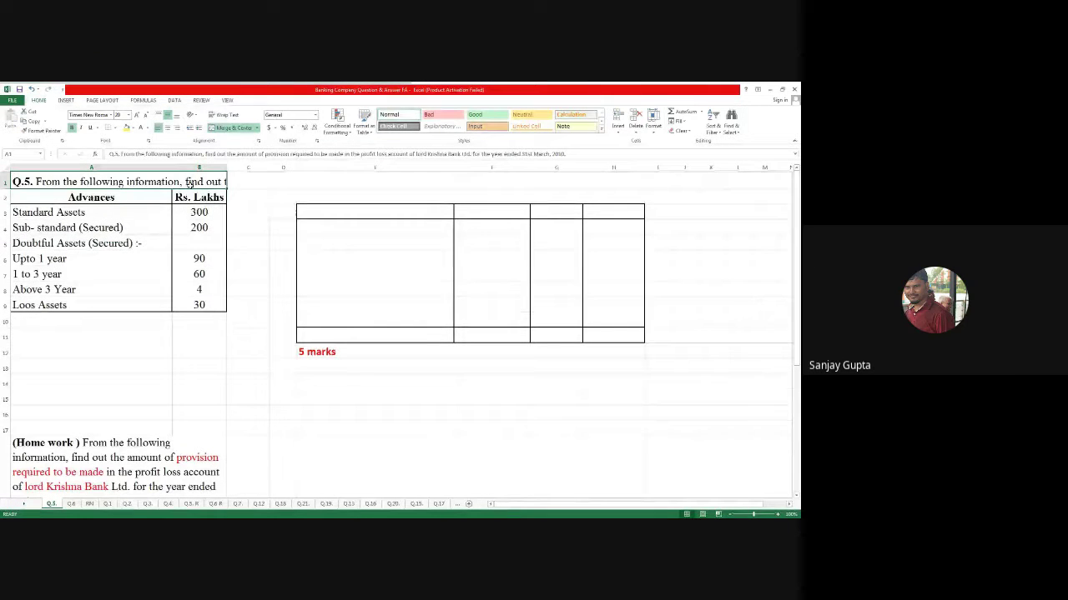
left_click(166, 128)
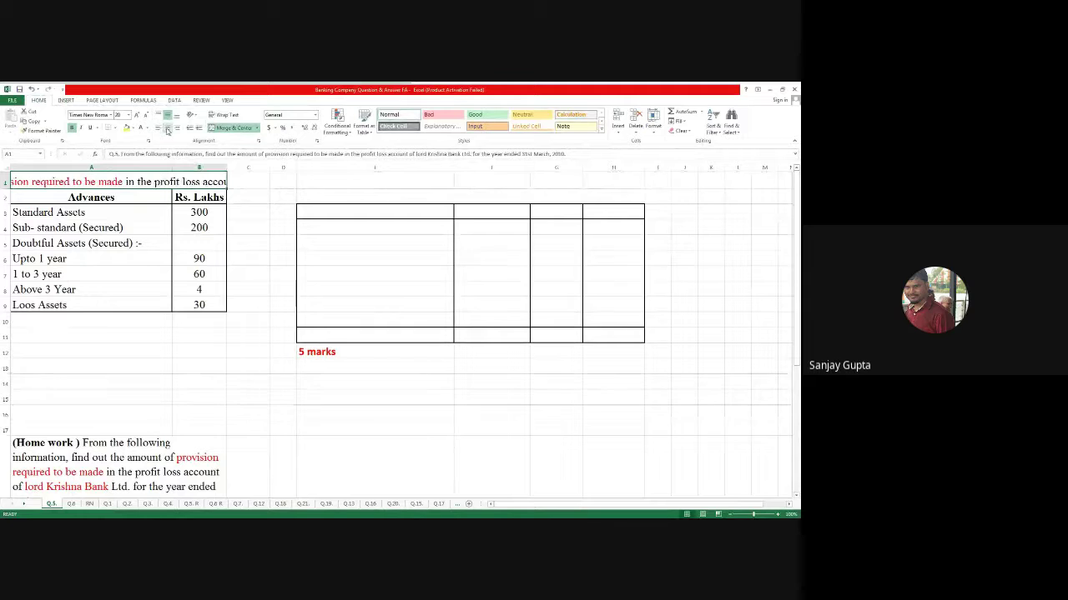
left_click(167, 128)
left_click(235, 182)
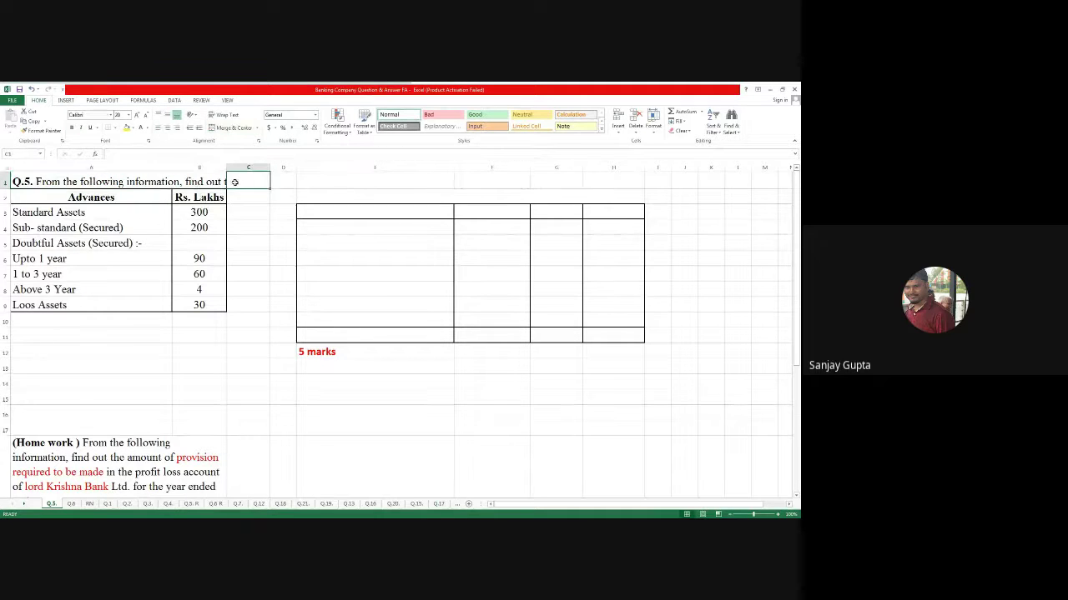
key("Left")
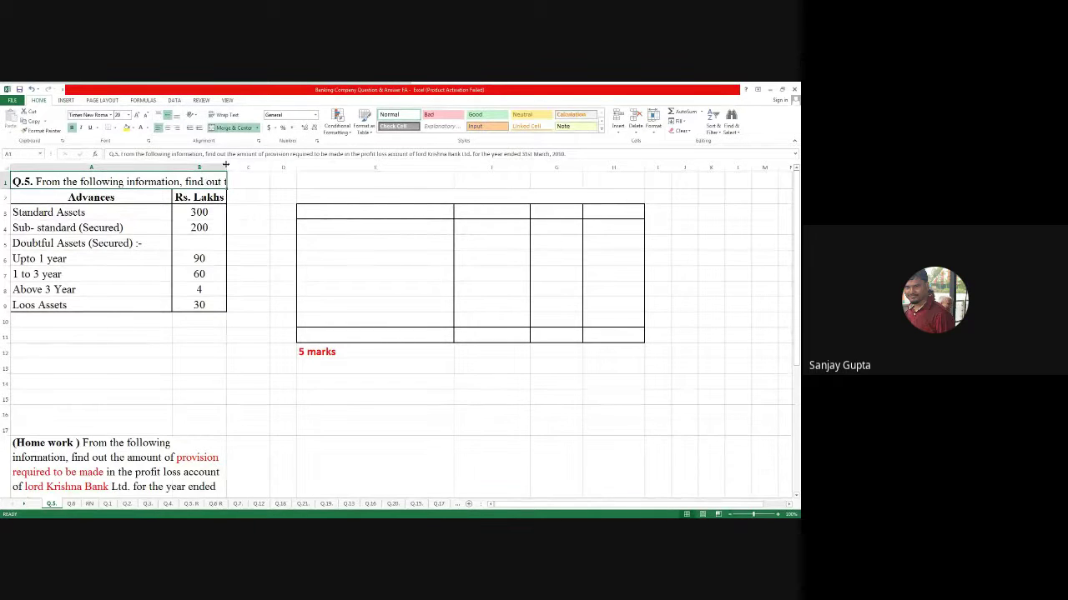
left_click(232, 183)
Unmerge the Q.5 question cell in row 1 so its text extends across the neighbouring columns.
left_click(198, 180)
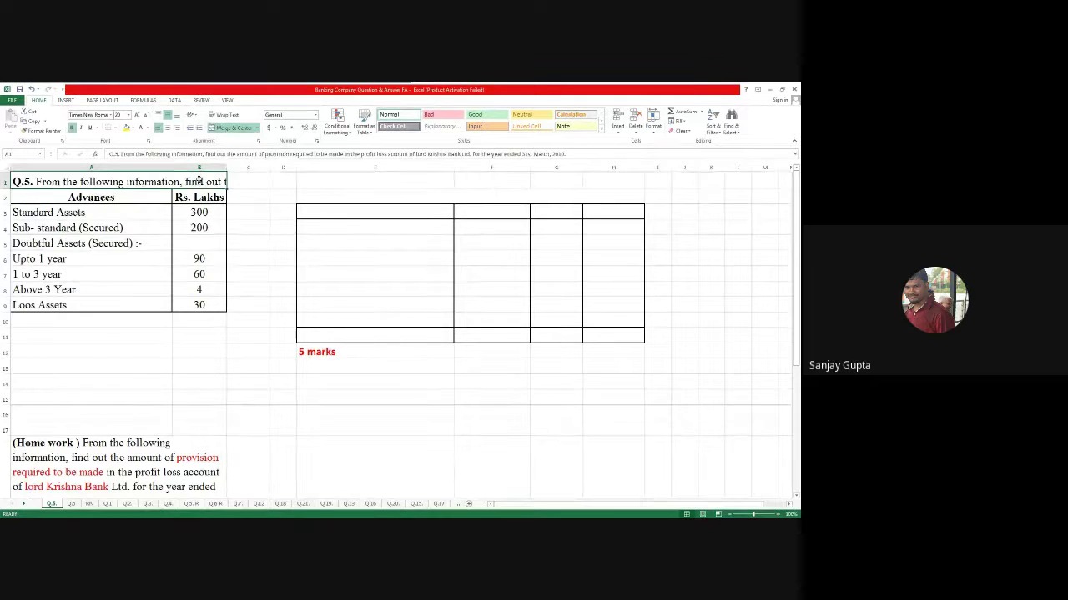
left_click(233, 128)
left_click(246, 198)
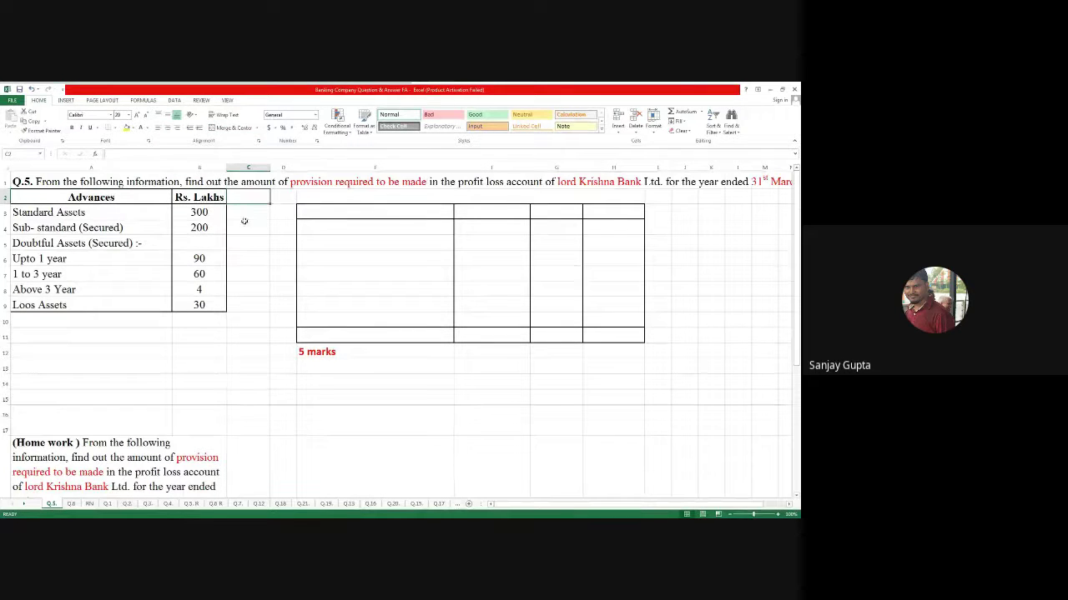
key("Right")
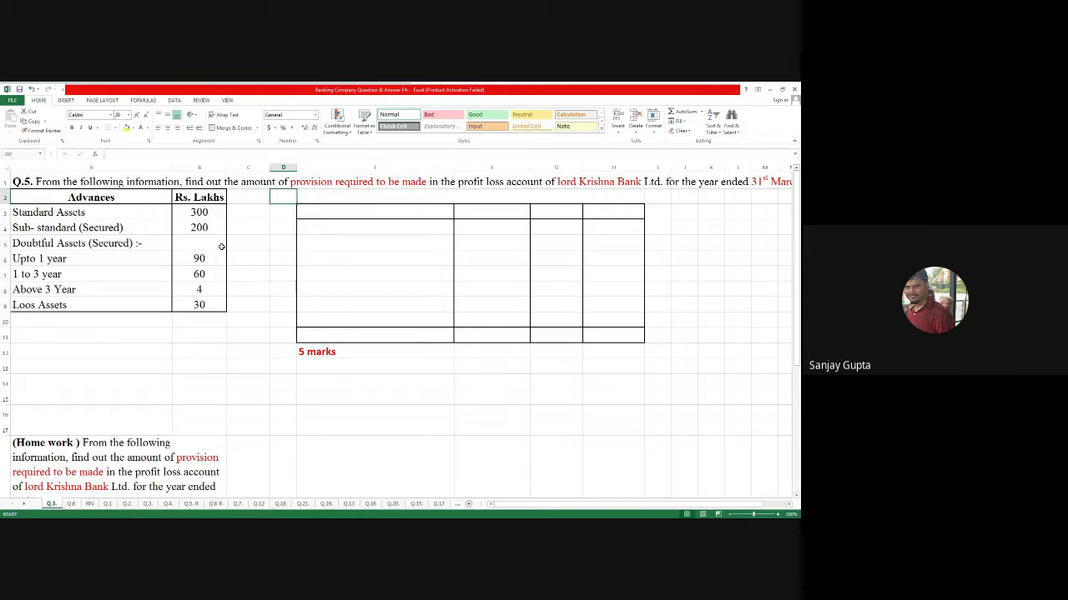
Enter provision rates in column C of 0.4% for Standard Assets and 10% for Sub-standard (Secured).
left_click(238, 211)
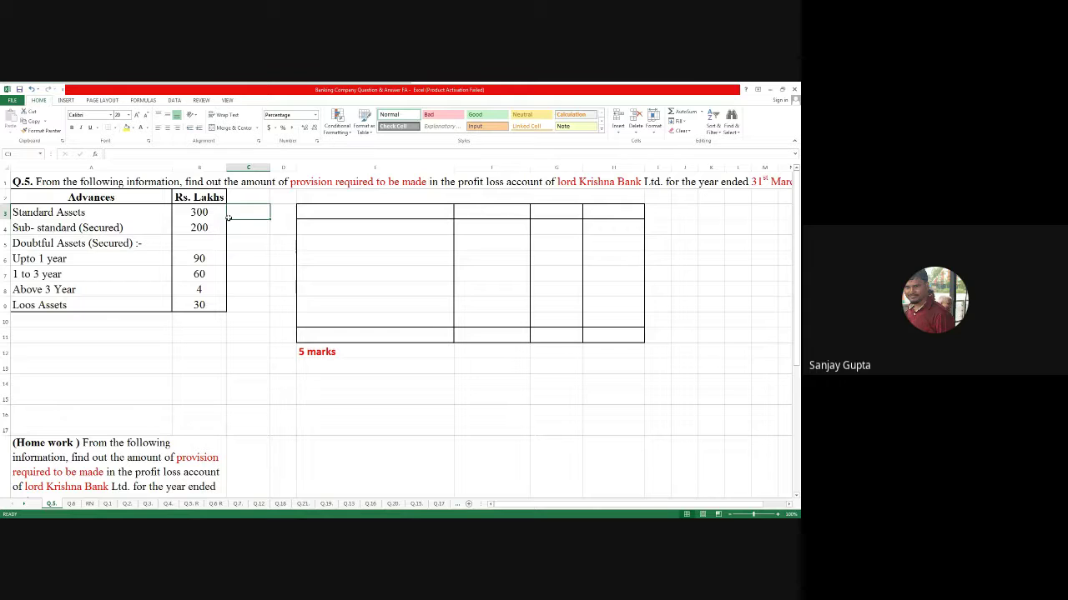
type("0.4")
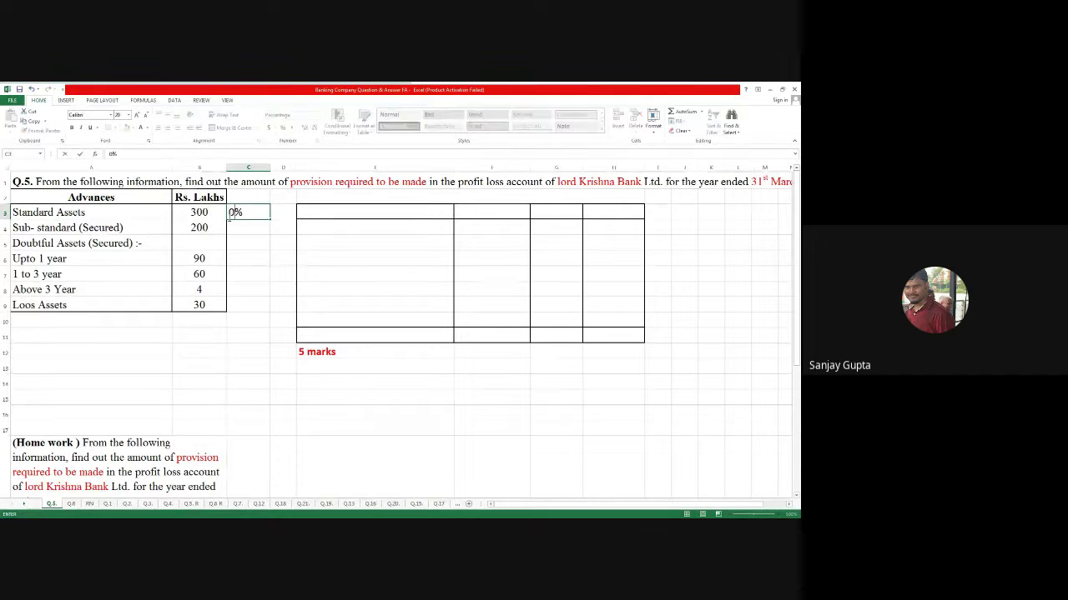
key("Return")
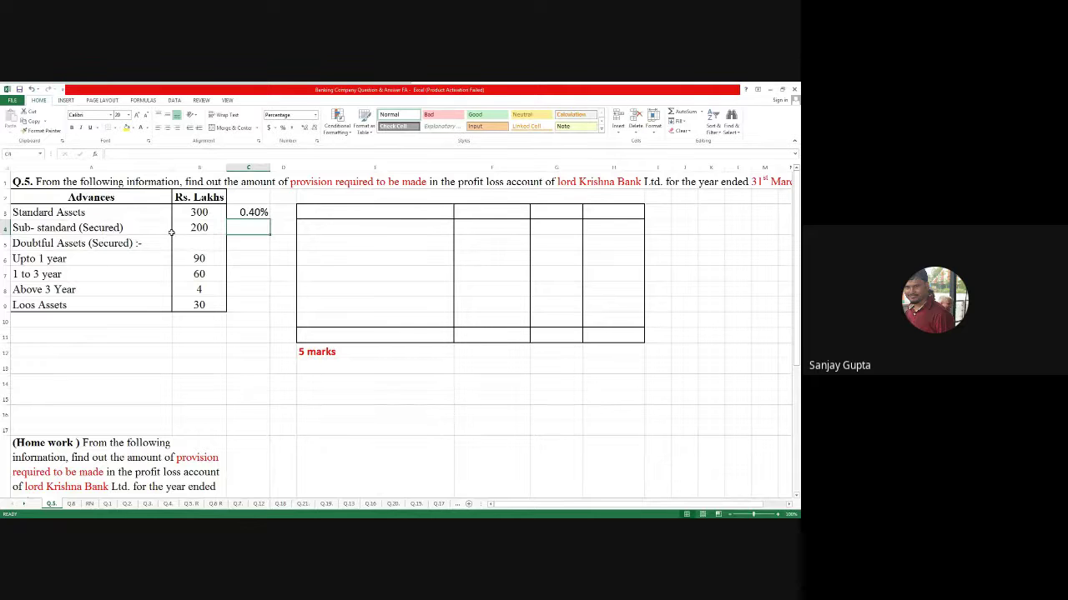
type("10")
key("Return")
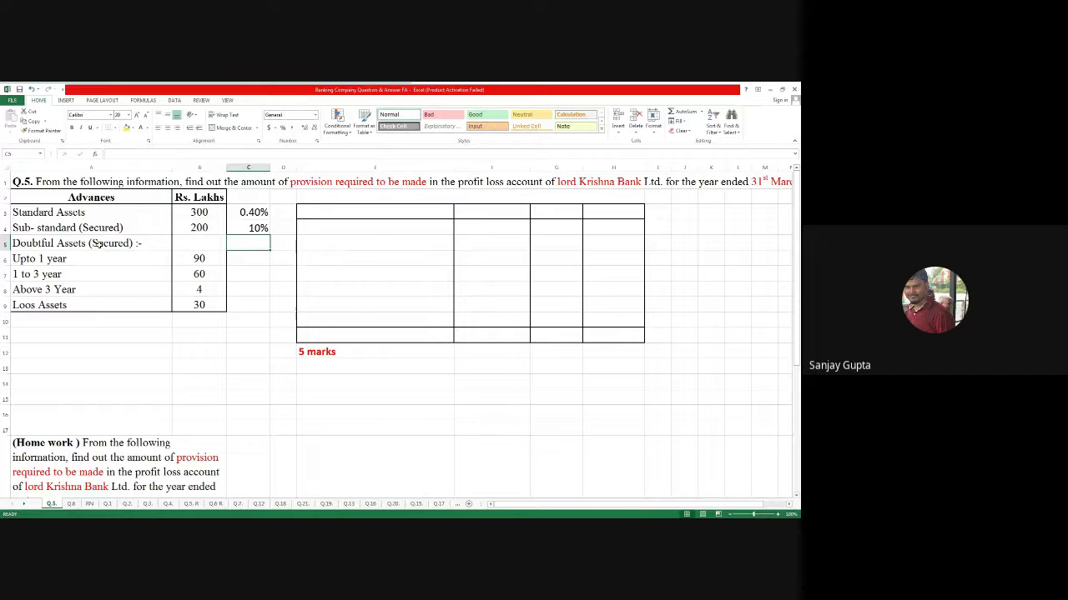
Enter rates in column C of 25%, 40% and 100% for the three doubtful asset periods and 100% for Loos Assets.
left_click(248, 255)
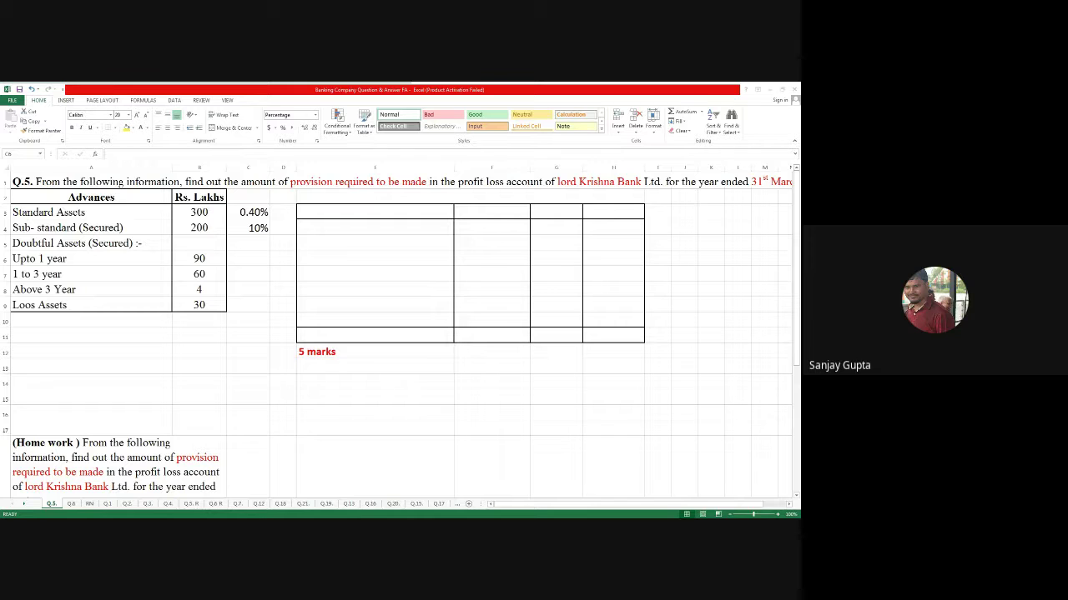
left_click(236, 263)
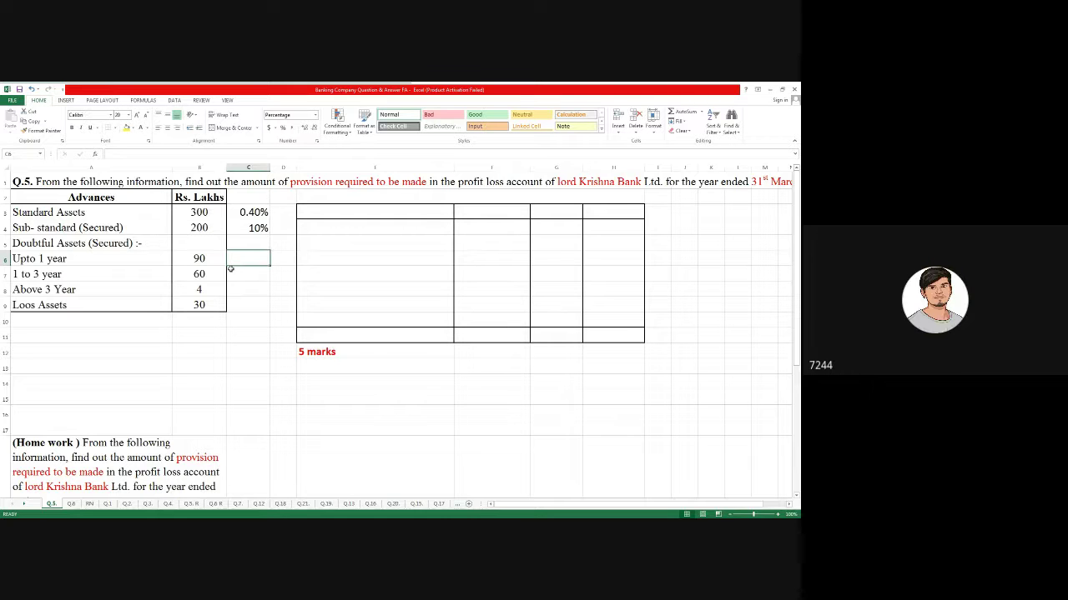
type("25%")
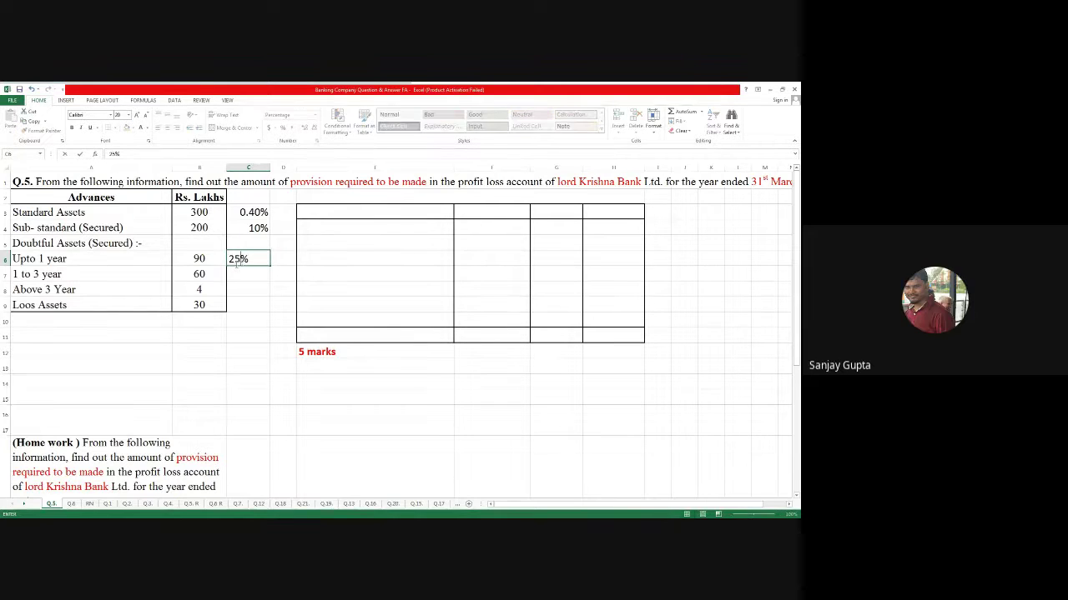
key("Return")
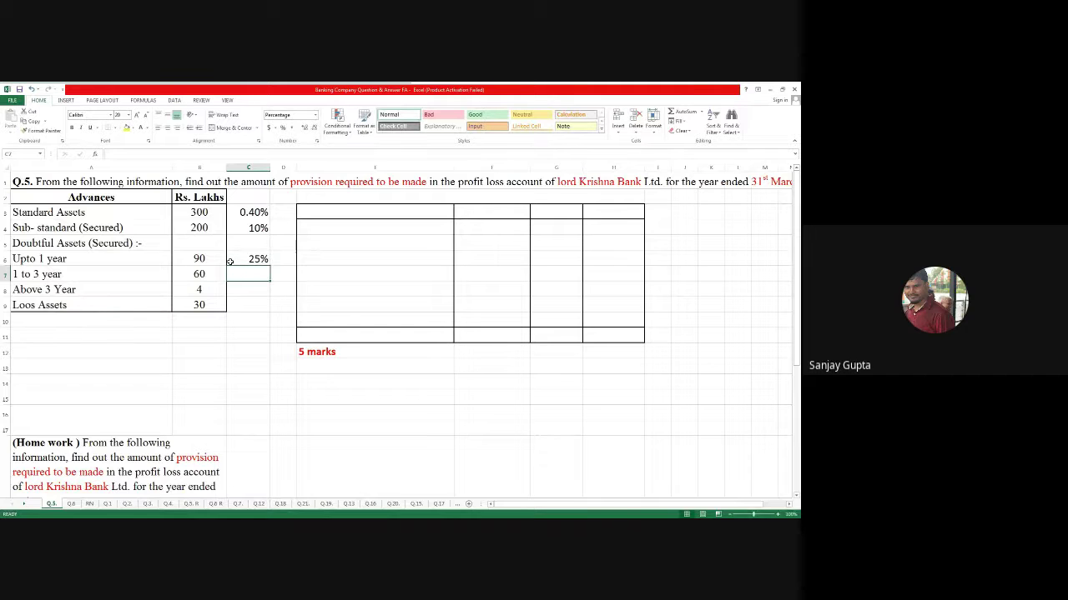
type("40")
key("Return")
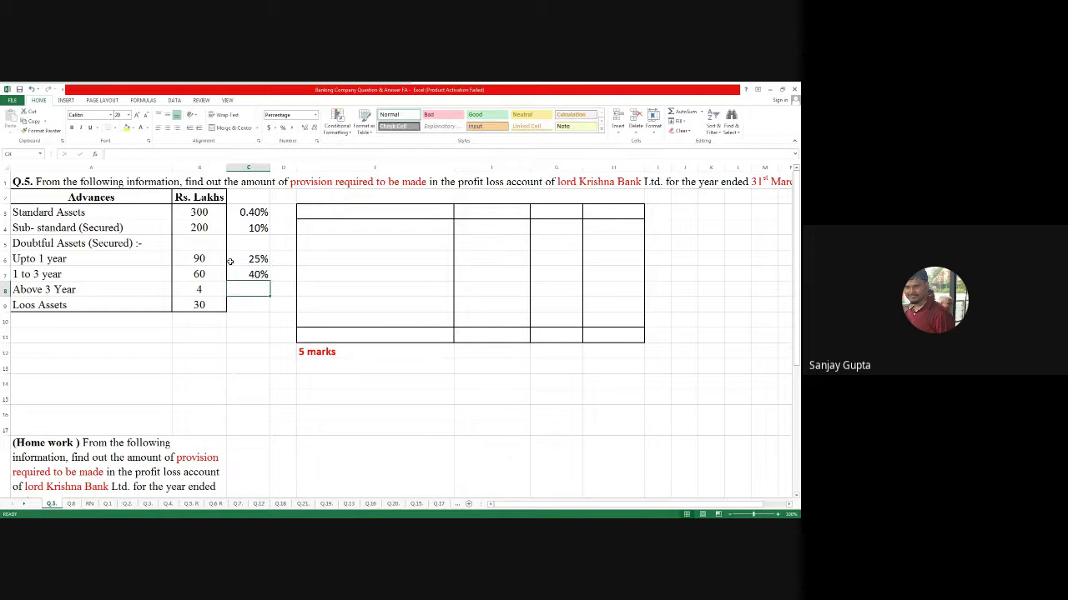
type("100")
key("Return")
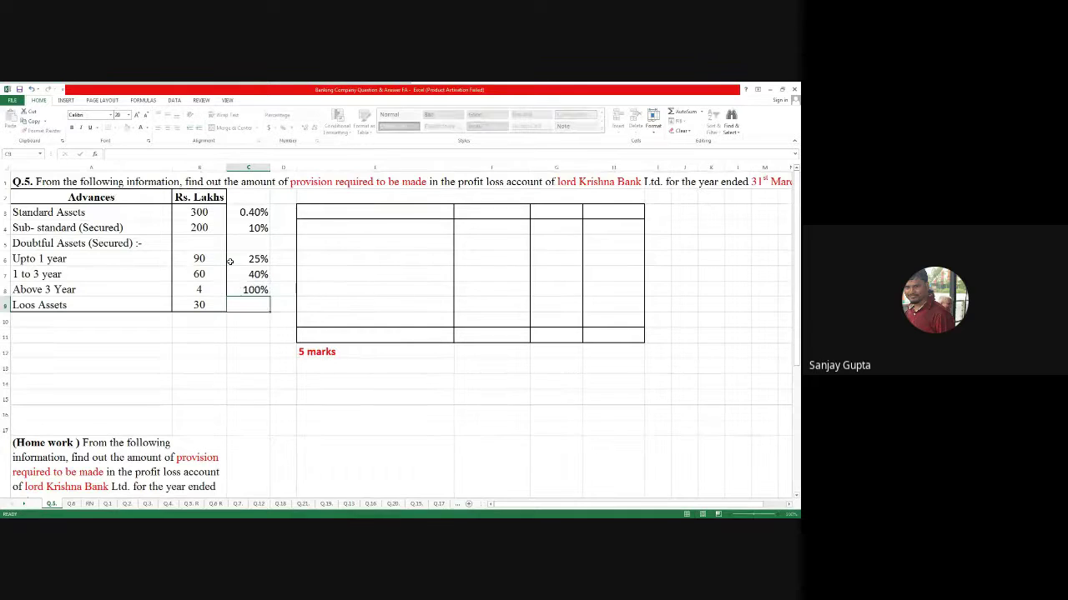
type("100")
key("Return")
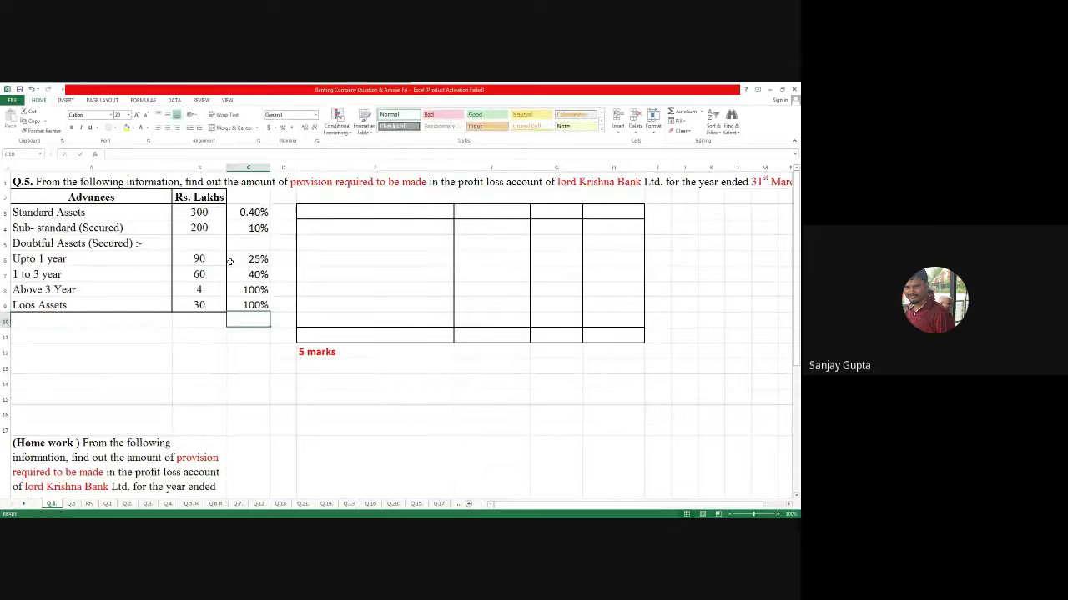
Set the font colour of the computation table's title and column heading rows to Automatic.
left_click_drag(246, 212, 244, 306)
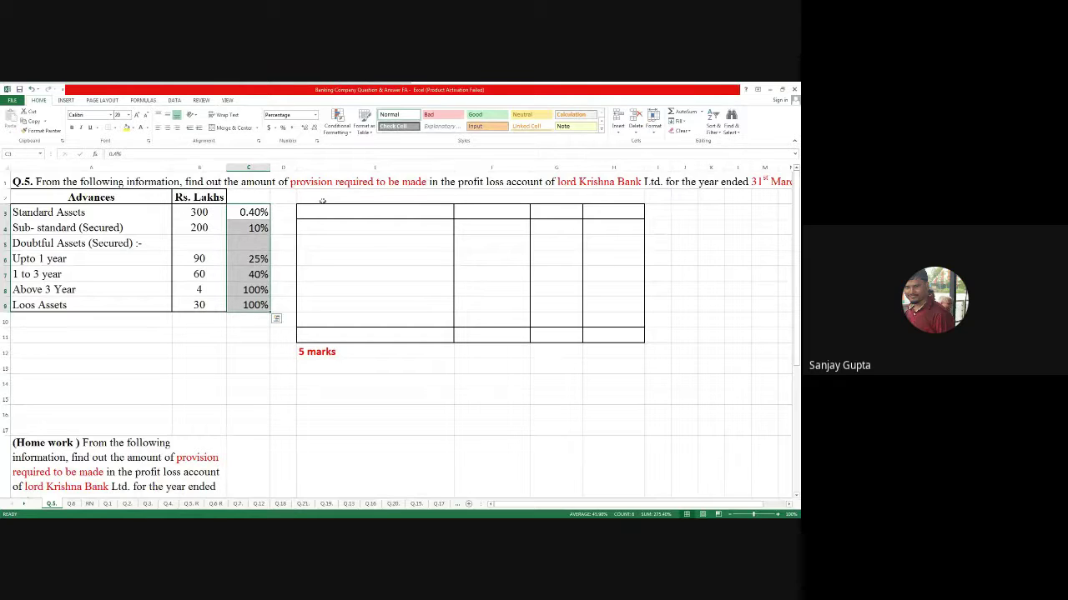
left_click_drag(355, 198, 499, 208)
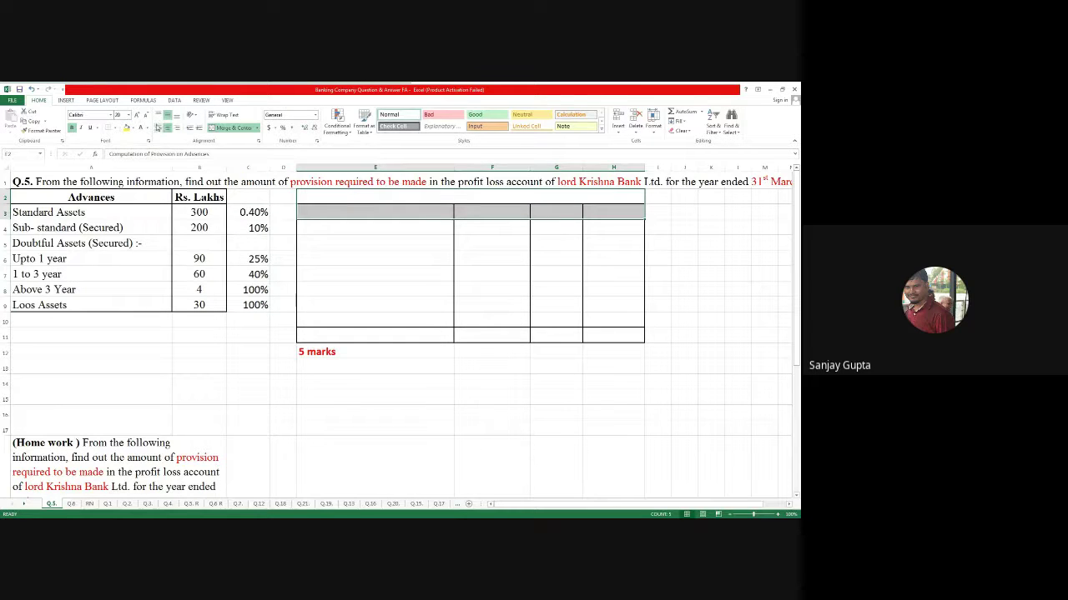
left_click(147, 127)
left_click(152, 139)
left_click(500, 242)
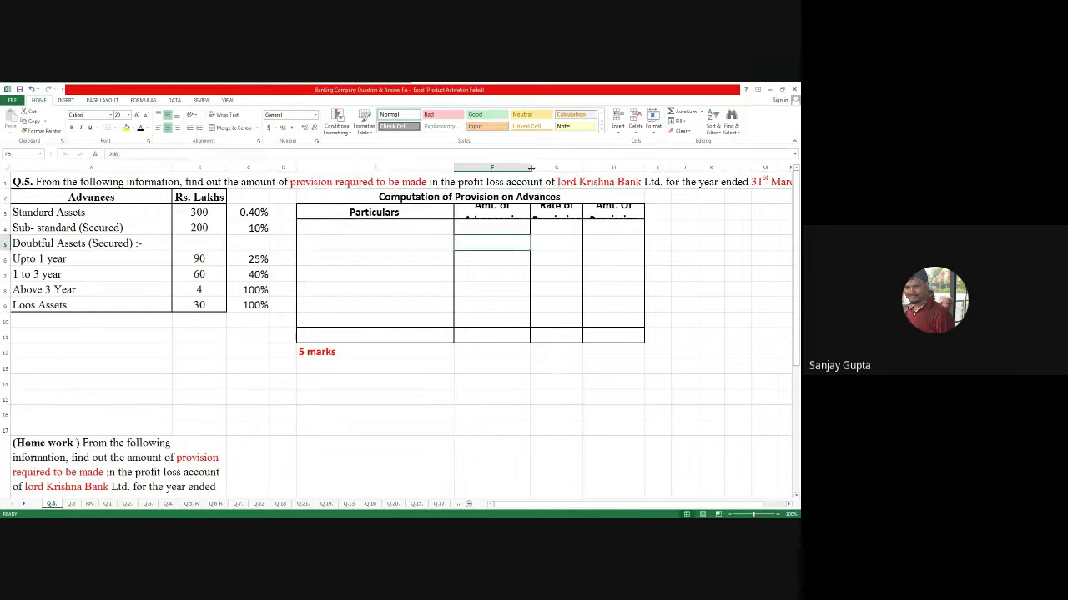
Widen the Amt. of Advances column slightly and increase row 3's height so the headings fit on two lines.
left_click_drag(531, 168, 551, 168)
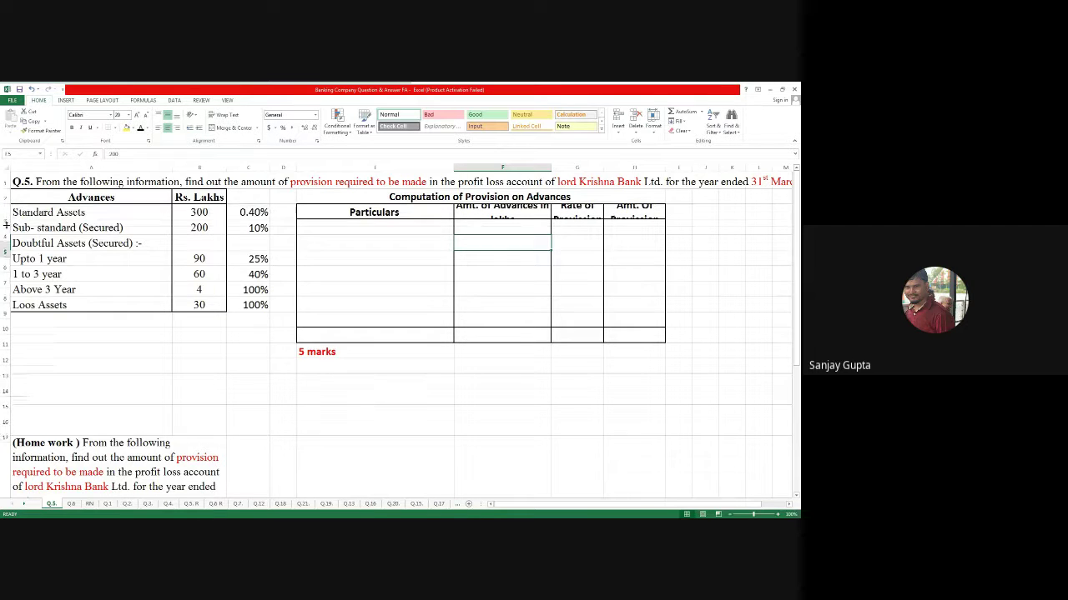
left_click_drag(5, 220, 11, 226)
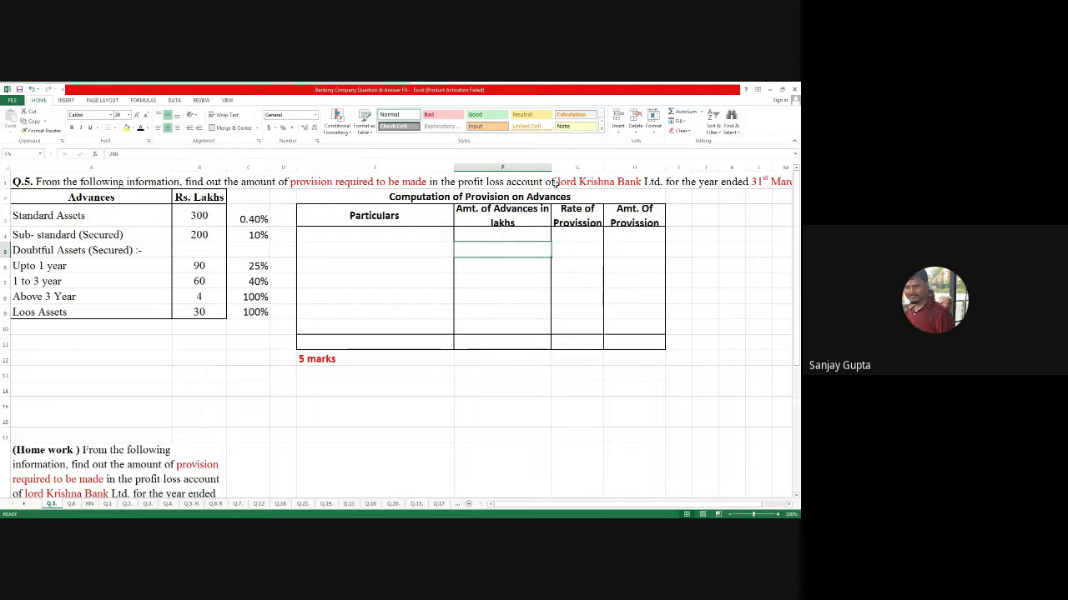
left_click_drag(6, 225, 6, 228)
left_click(523, 264)
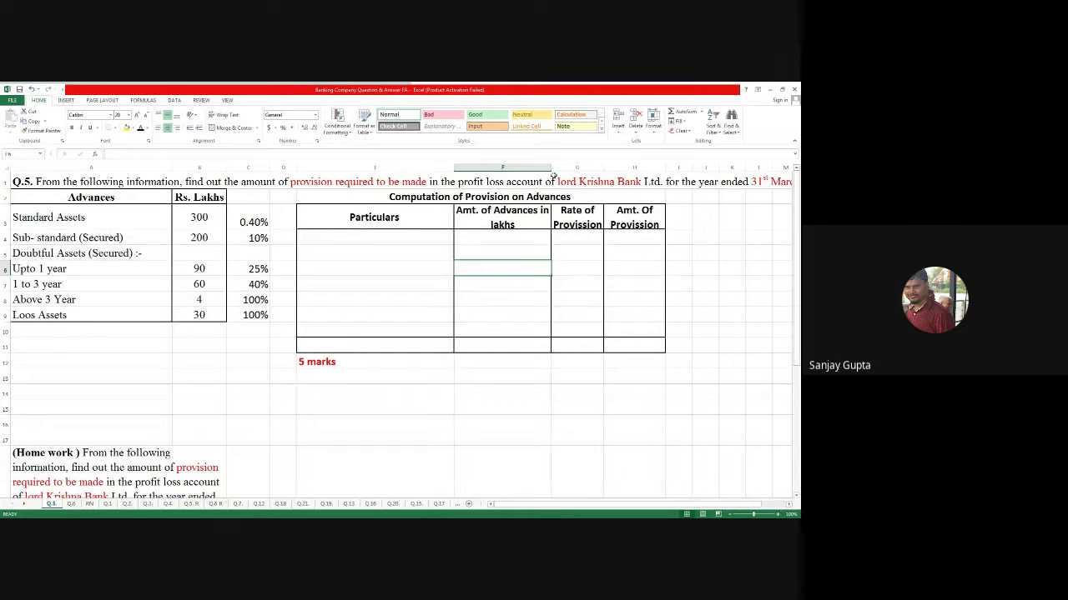
left_click_drag(551, 167, 542, 170)
left_click(529, 250)
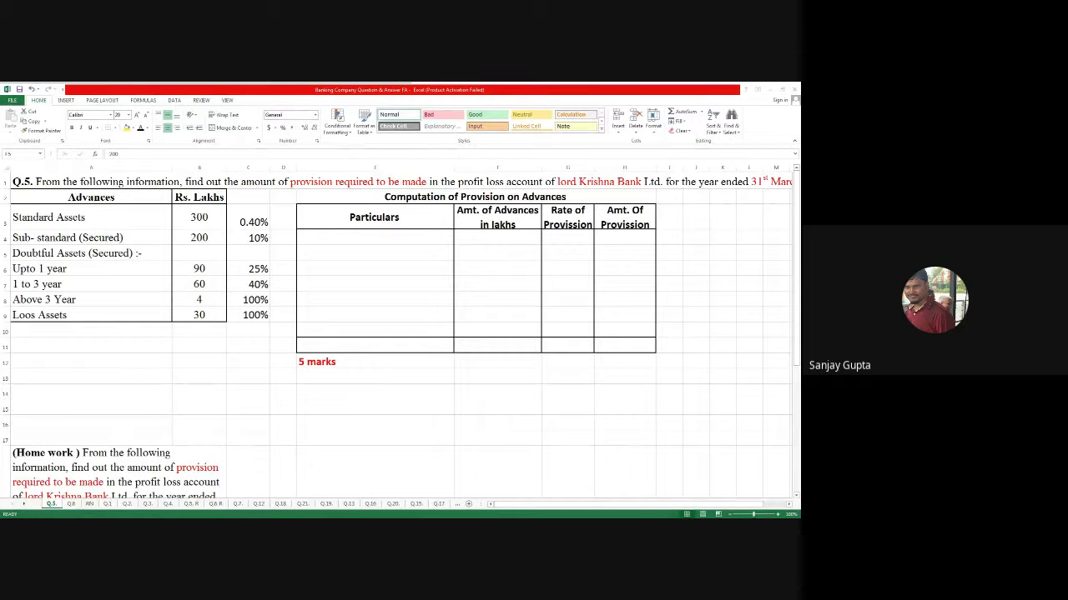
left_click(497, 252)
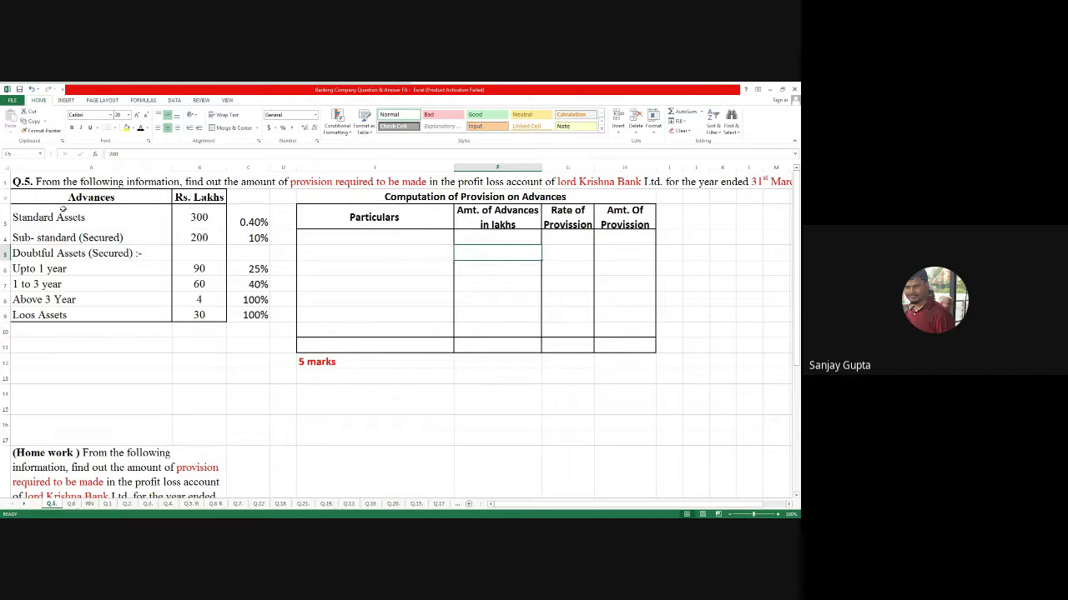
Set the font colour of the hidden asset labels in E4:E10 of the Particulars column to black.
left_click_drag(321, 236, 324, 332)
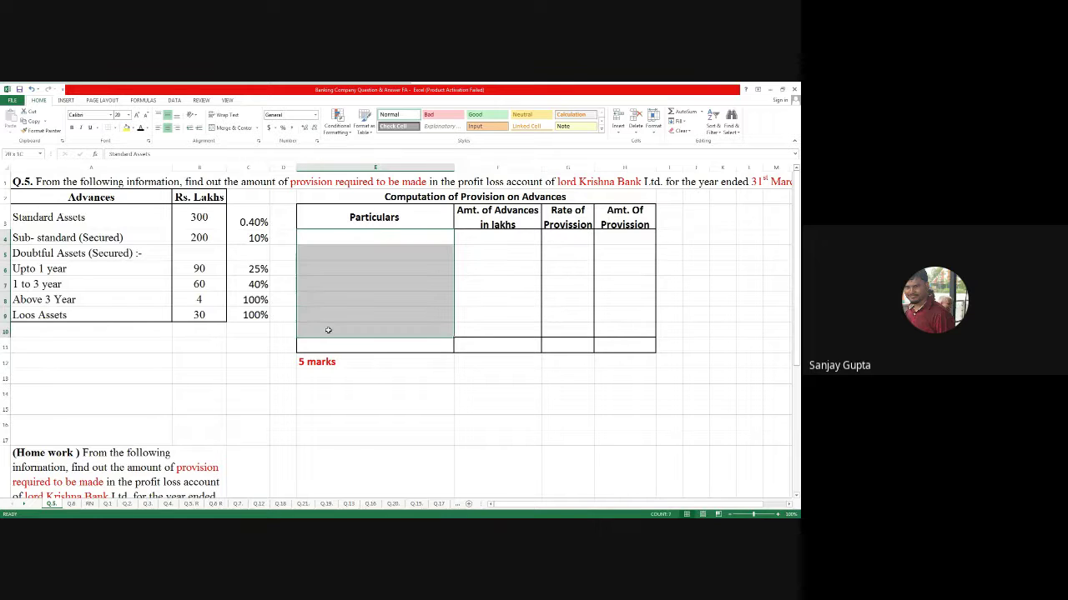
type("Standard Assets Sub- standard (Secured) Doubtful Assets (Secured) :- Upto 1 year 1 to 3 year Above 3 Year Loos Assets")
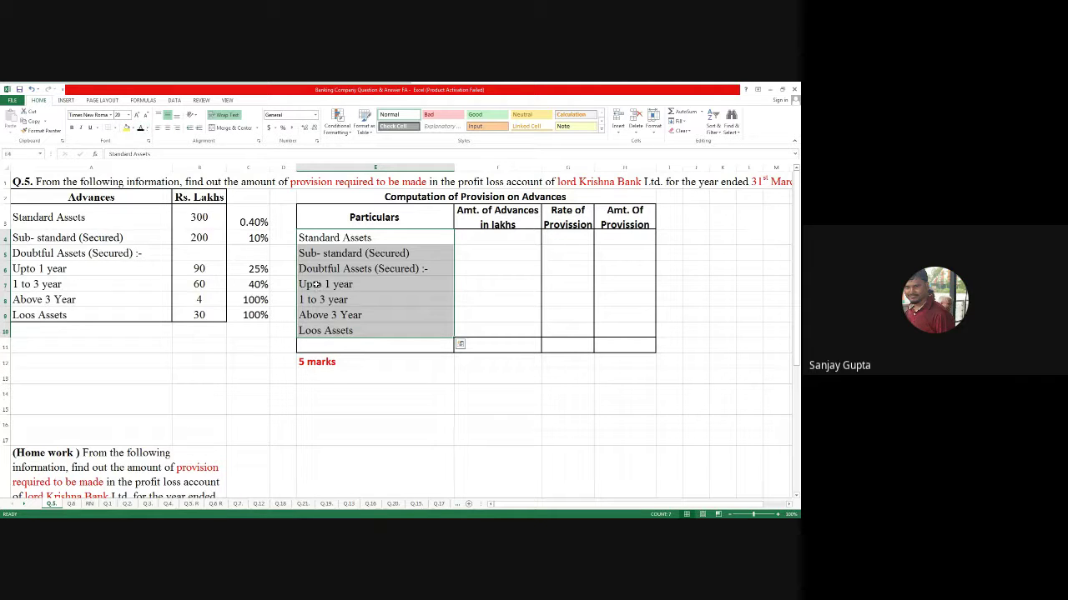
left_click(349, 238)
Set the hidden figures in F4:H11 to a black font and clear the contents of those cells.
left_click_drag(524, 241, 628, 344)
type("300\t0.40%\t1.2 200\t10%\t20 \t\t 90\t25%\t22.5 60\t40%\t24 4\t100%\t4 30\t100%\t30 684\t\t101.7")
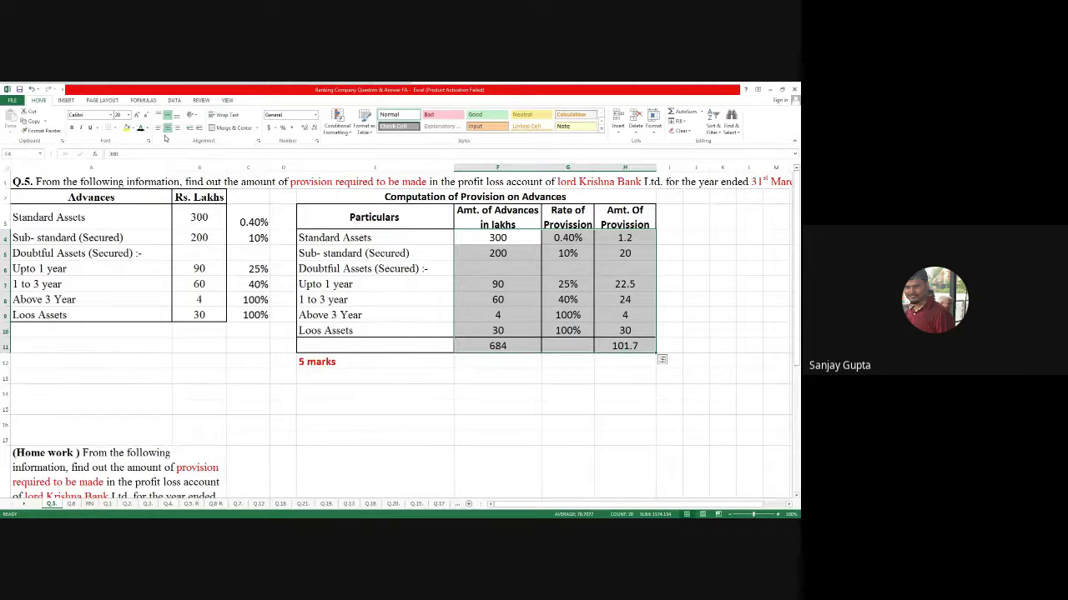
key("Delete")
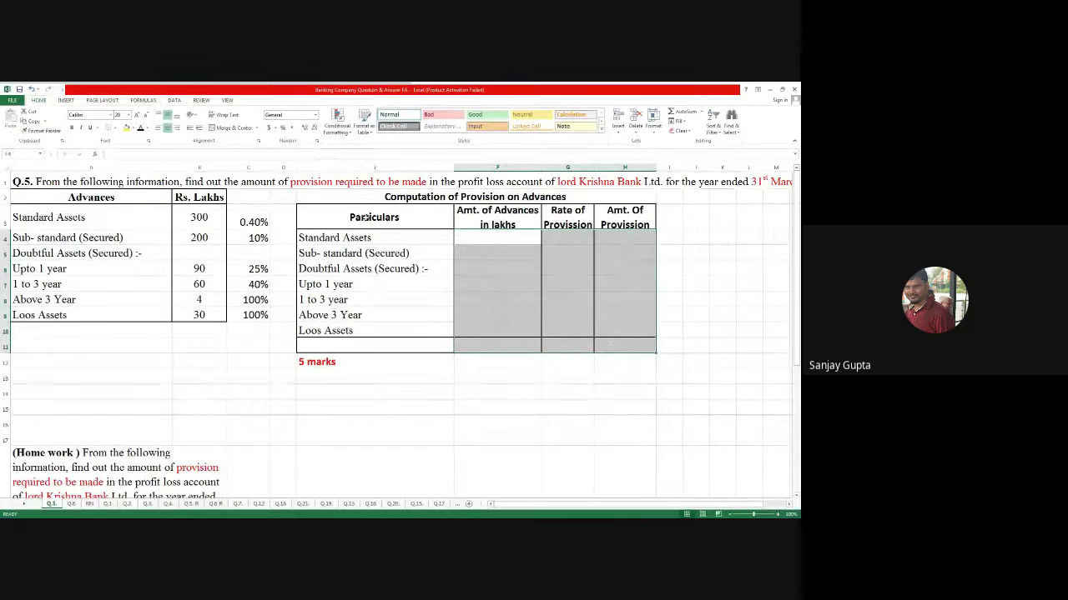
Enter advances of 300 for Standard Assets and 200 for Sub-standard (Secured) in the computation table.
left_click(528, 234)
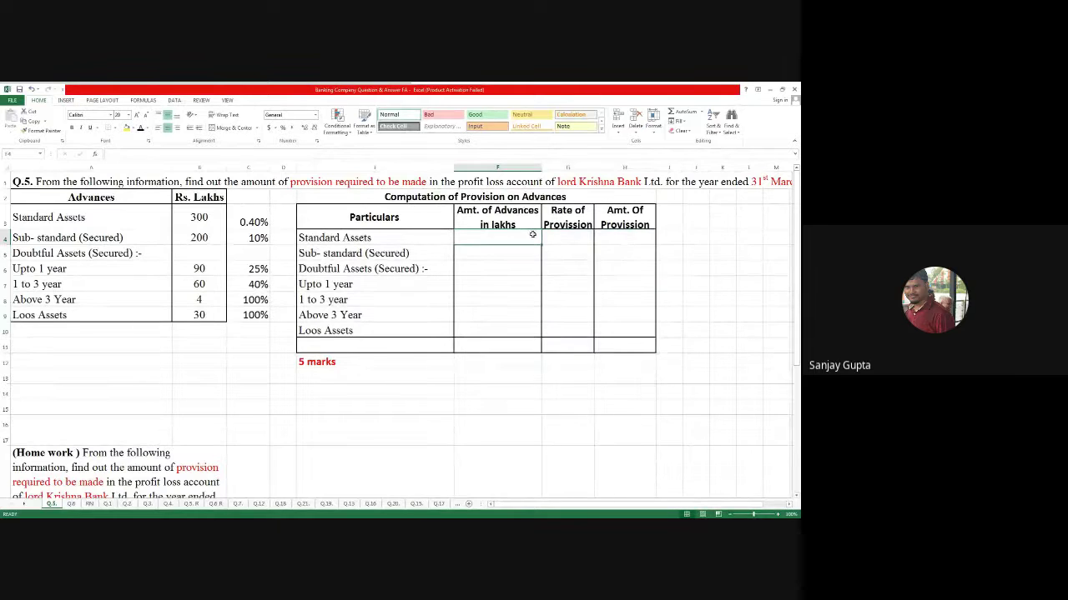
type("300")
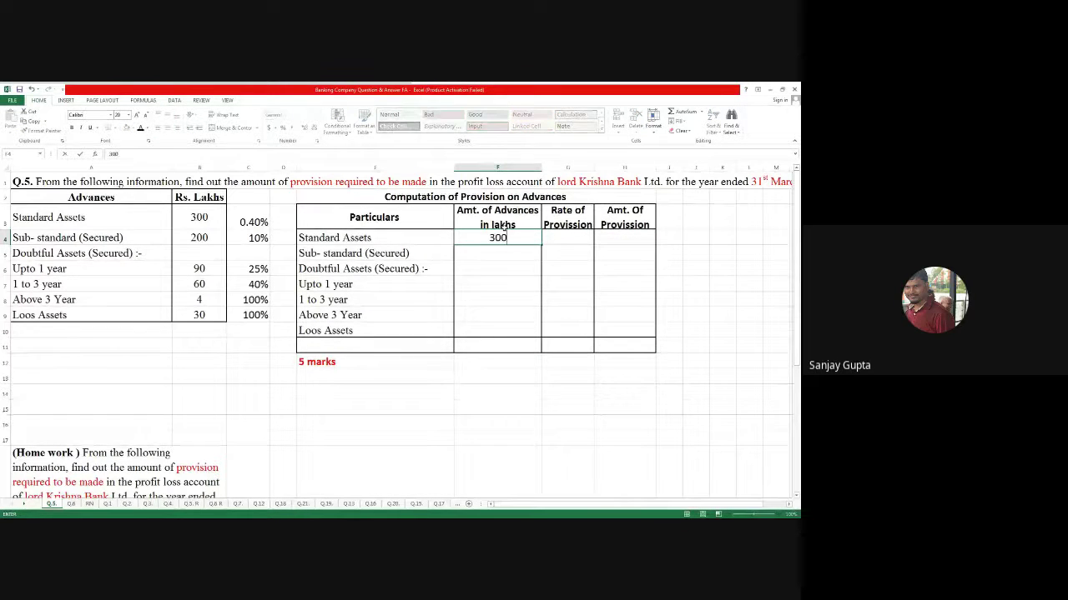
key("Return")
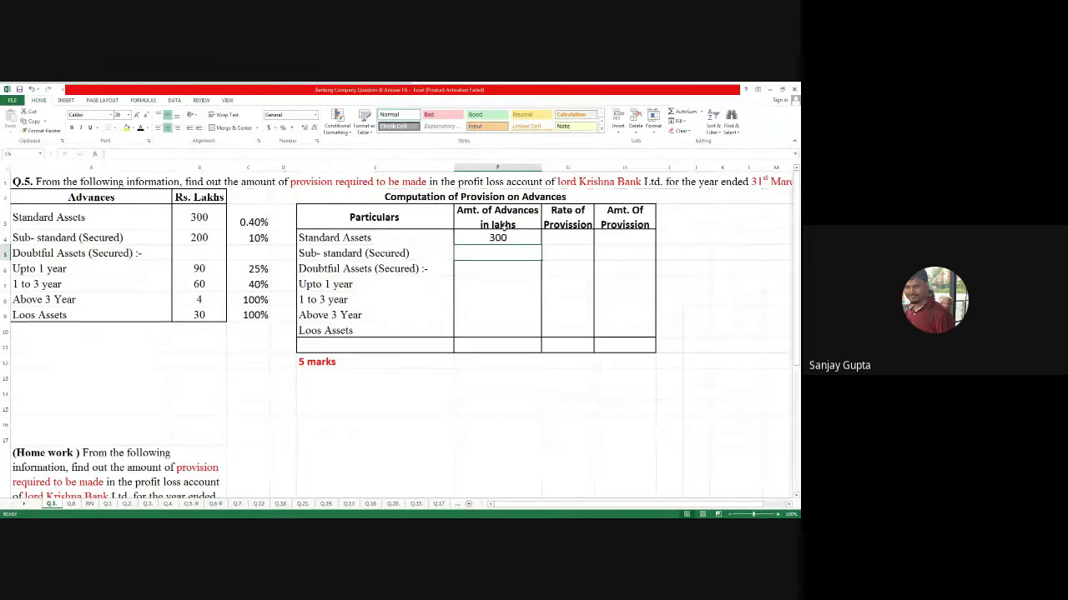
type("200")
key("Return")
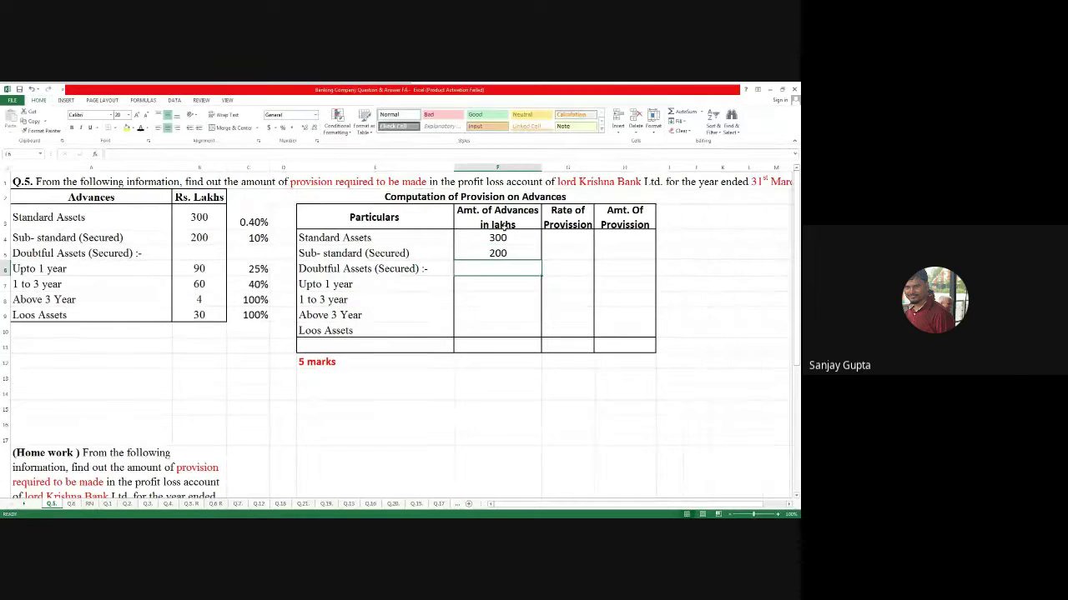
Enter advances of 90, 60 and 4 for the three doubtful asset periods and 30 for Loos Assets in column F.
key("Return")
type("90")
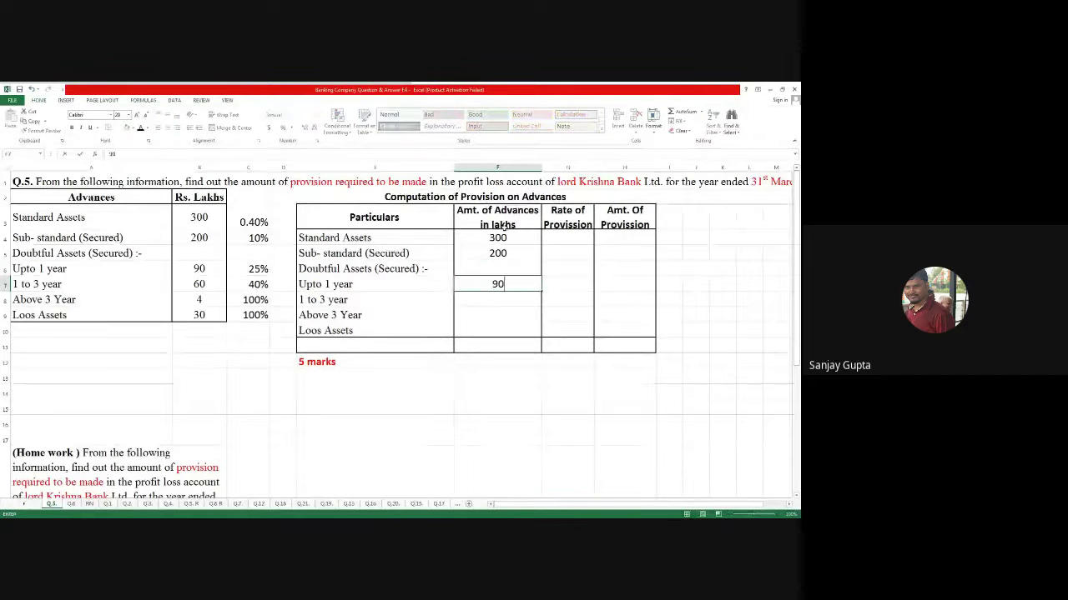
key("Return")
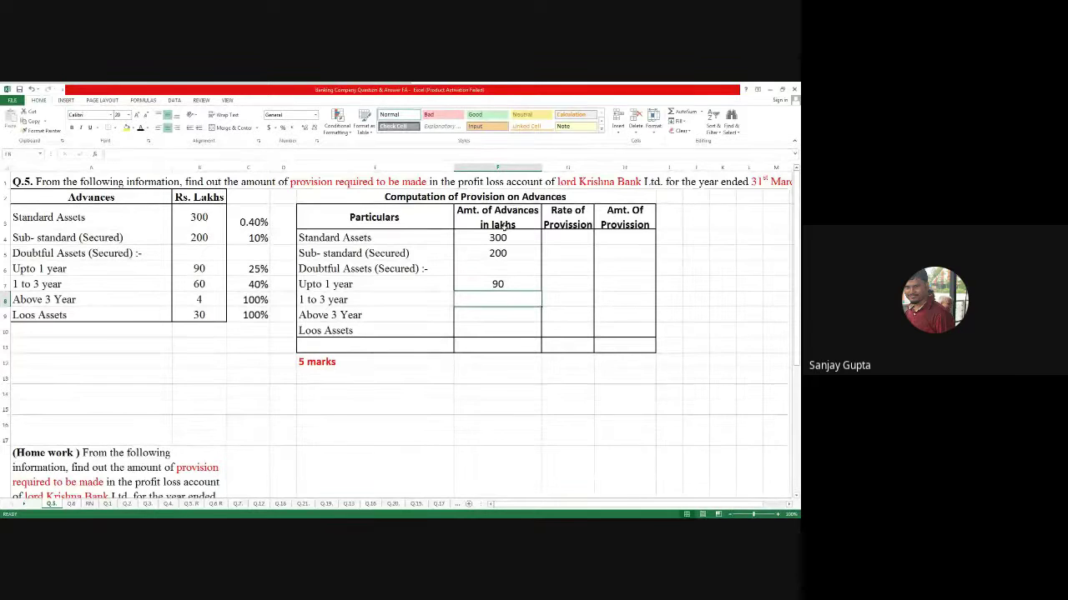
type("60")
key("Return")
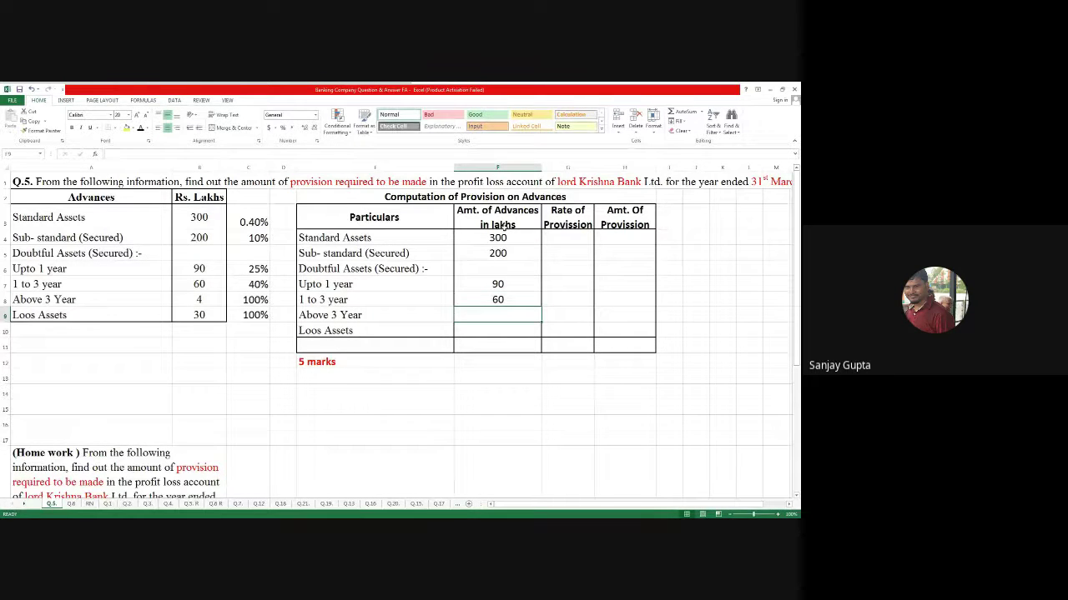
type("4")
key("Return")
type("30")
key("Return")
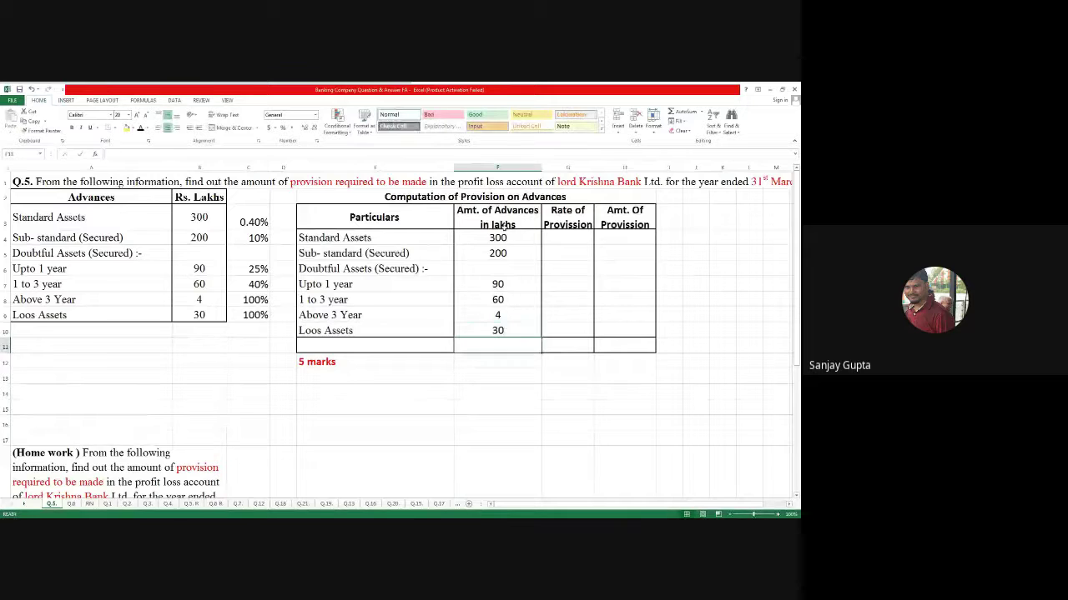
Enter rates of provision of 0.4% for Standard Assets and 10% for Sub-standard (Secured) in column G.
left_click(554, 233)
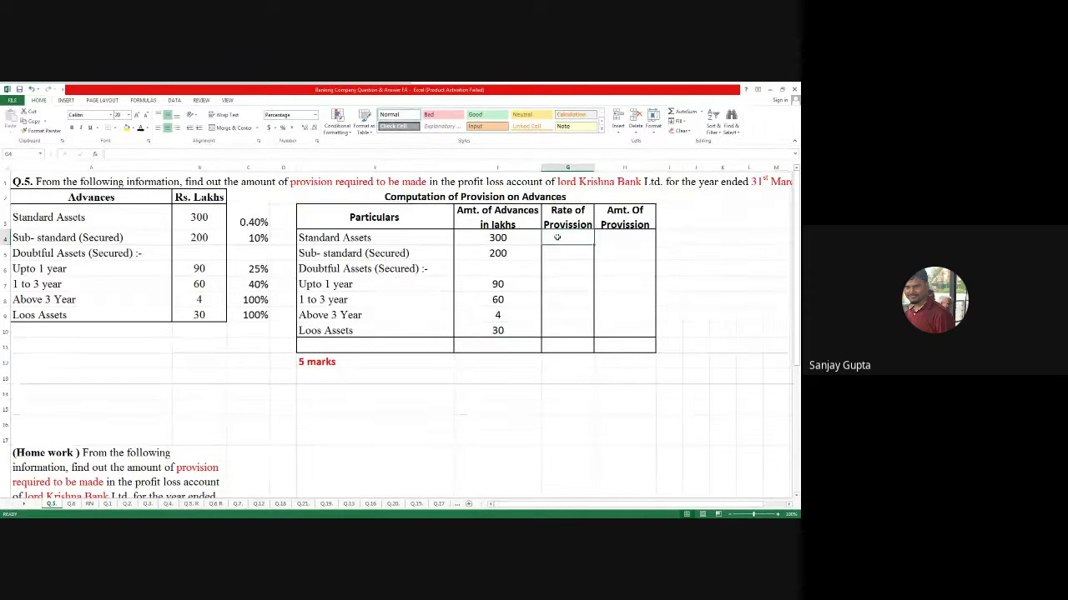
type("0.4%")
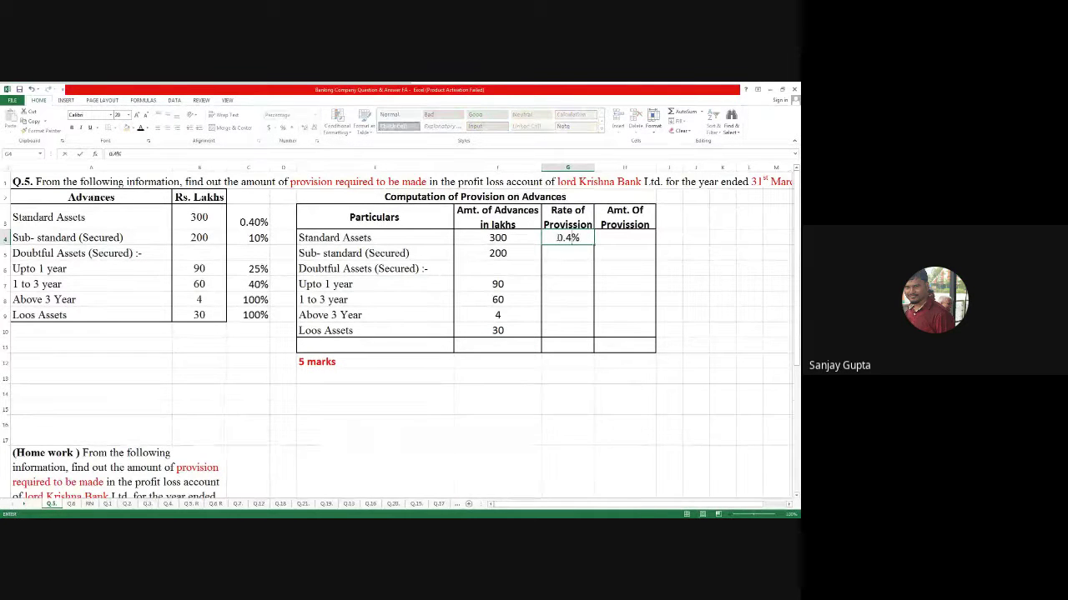
key("Return")
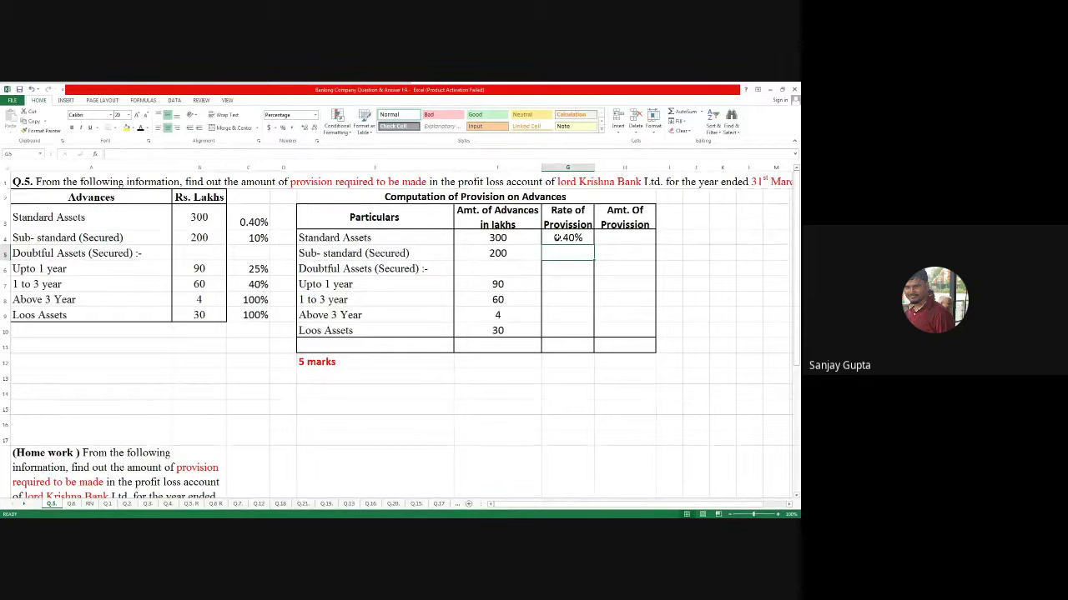
type("10%")
key("Return")
key("Return")
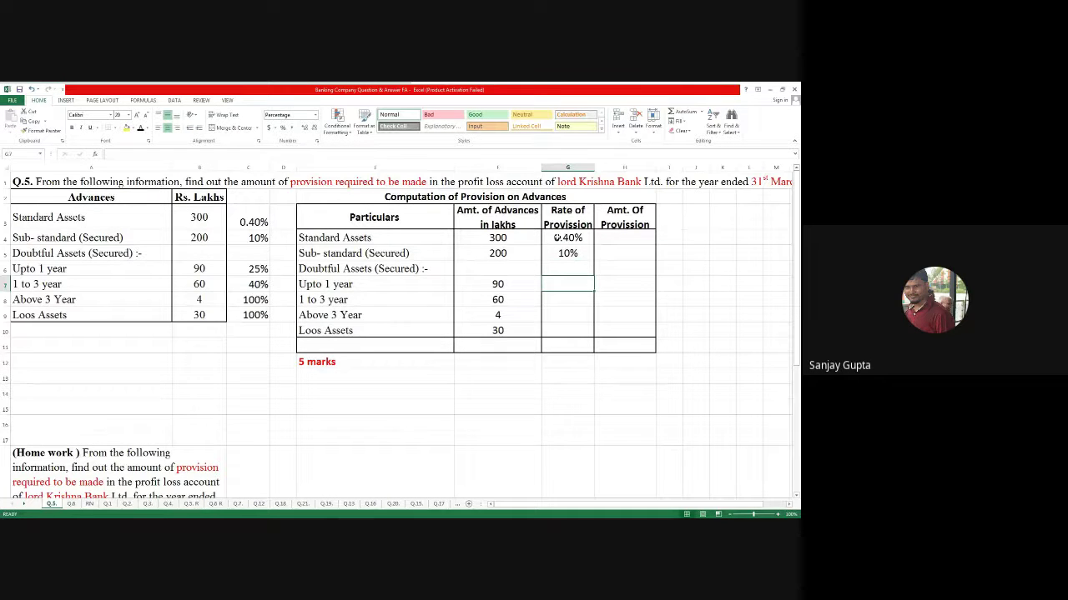
Enter rates in column G of 25%, 40% and 100% for the three doubtful asset periods and 100% for Loos Assets.
type("25")
key("Return")
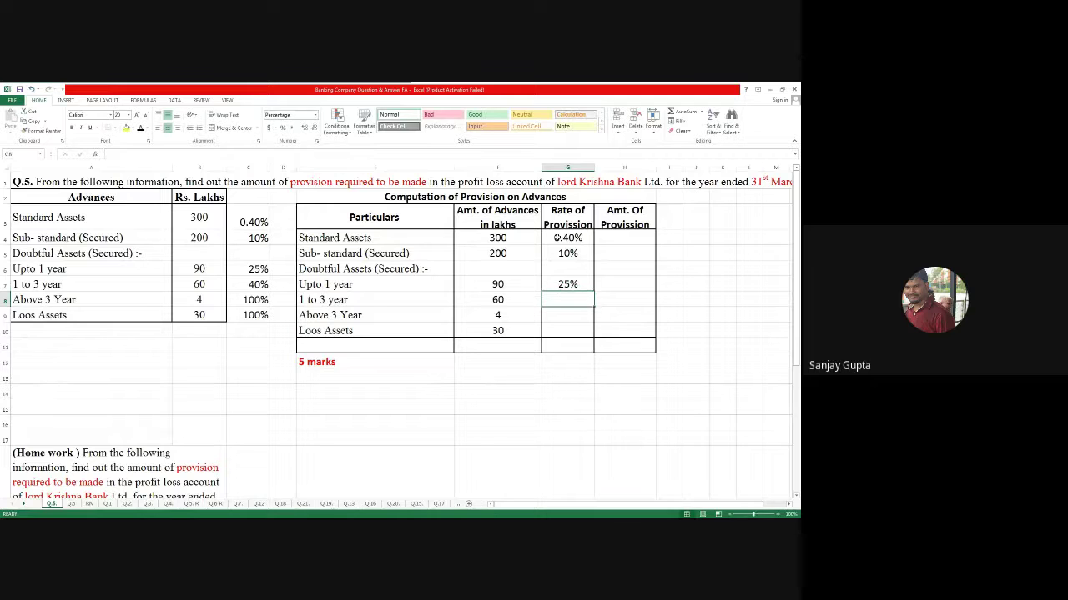
type("40")
key("Return")
type("10")
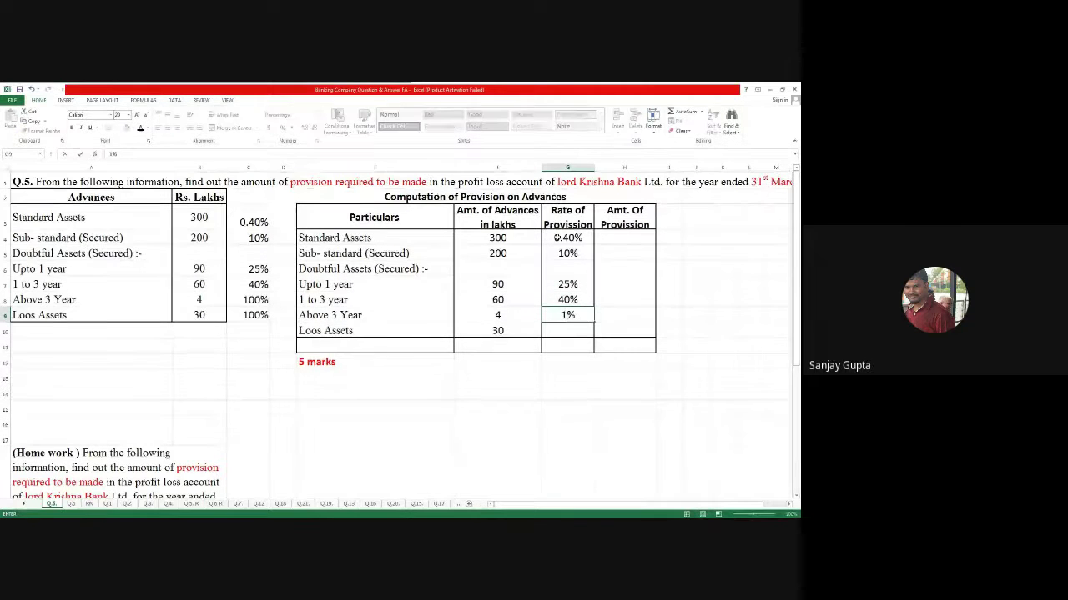
key("Return")
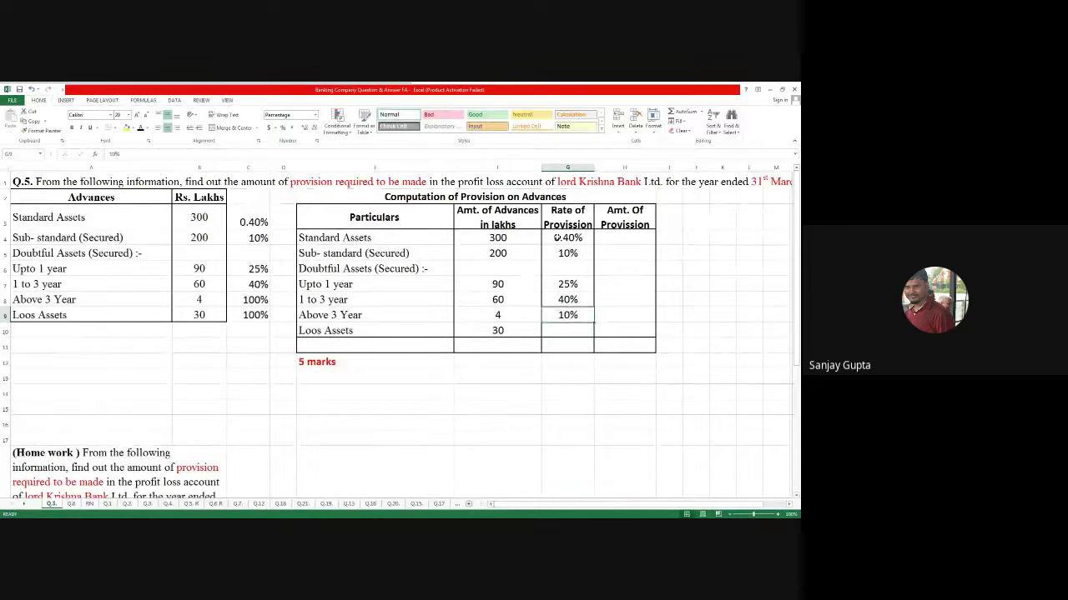
key("Up")
type("100")
key("Return")
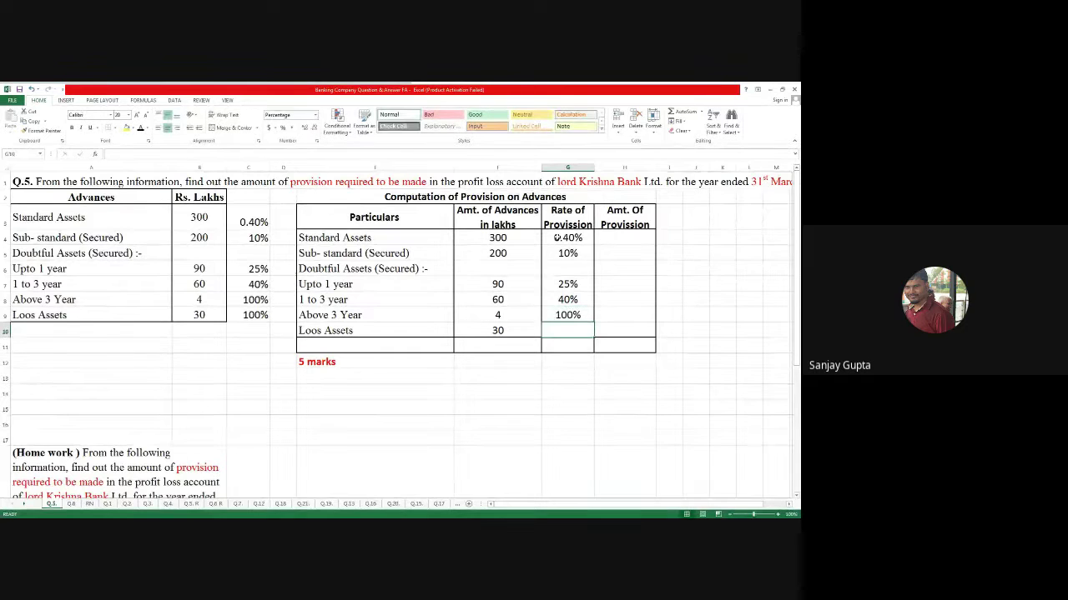
type("100")
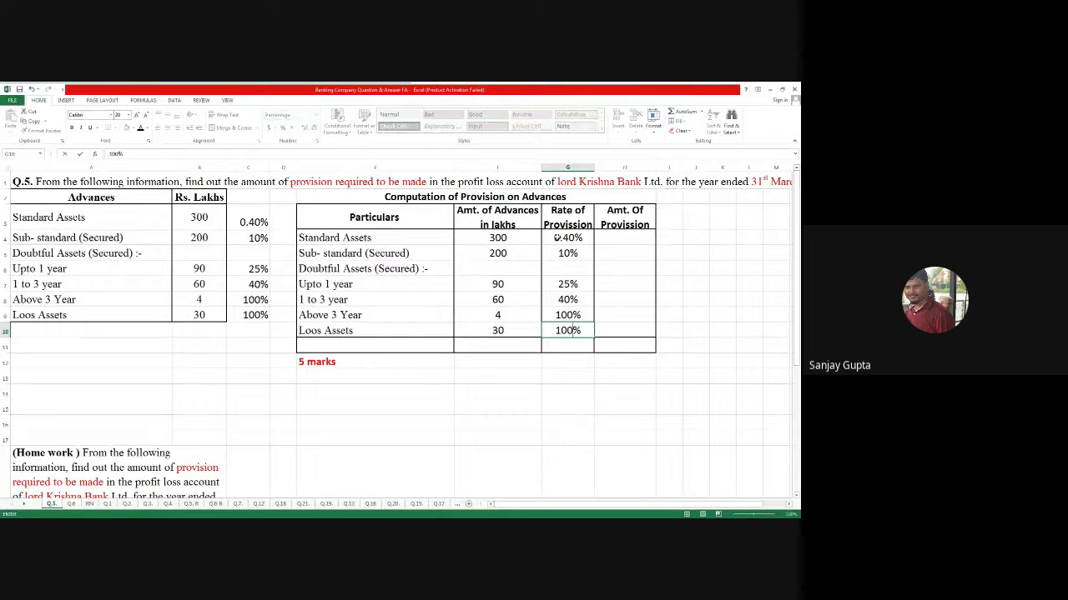
key("Return")
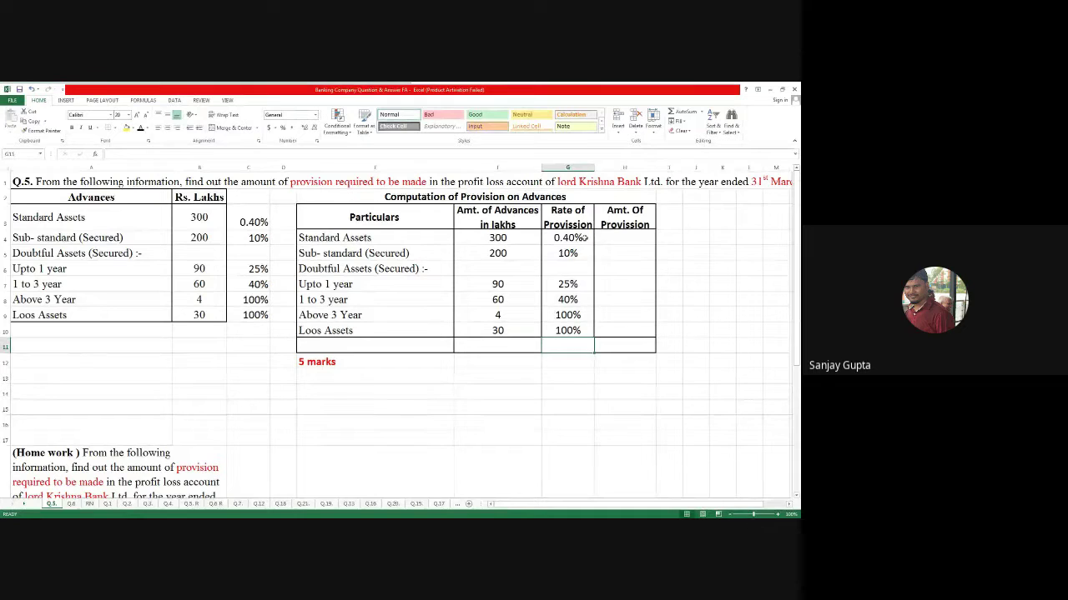
Extend the last column heading to "Amt. Of Provission in Lakhs" and widen column H.
left_click(628, 237)
left_click_drag(657, 168, 675, 168)
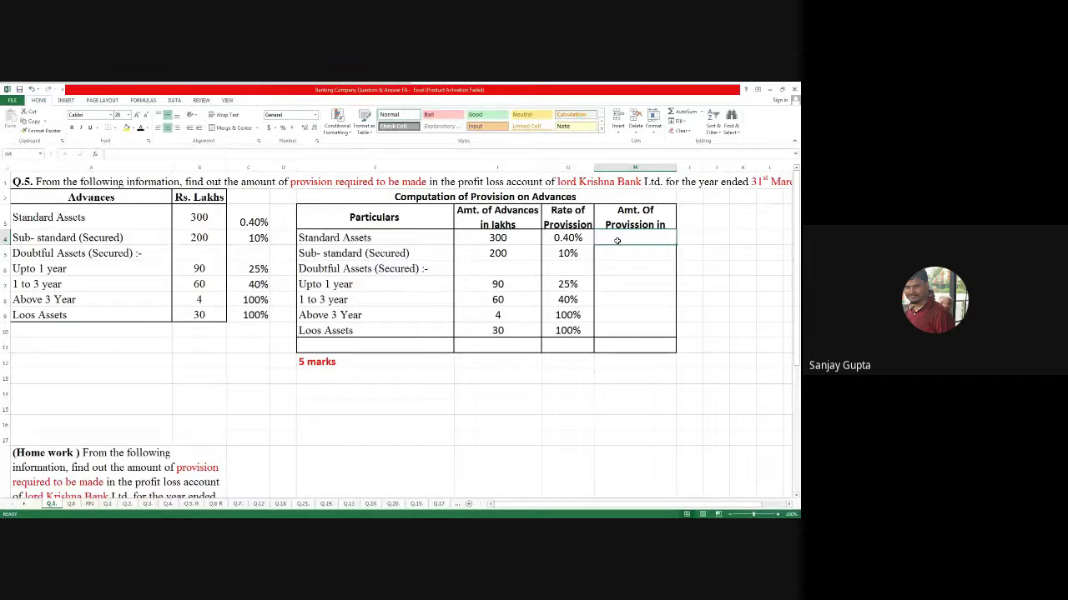
Write the working "300 X 0.4% =" as text in the Standard Assets row of the provision amount column.
type("300")
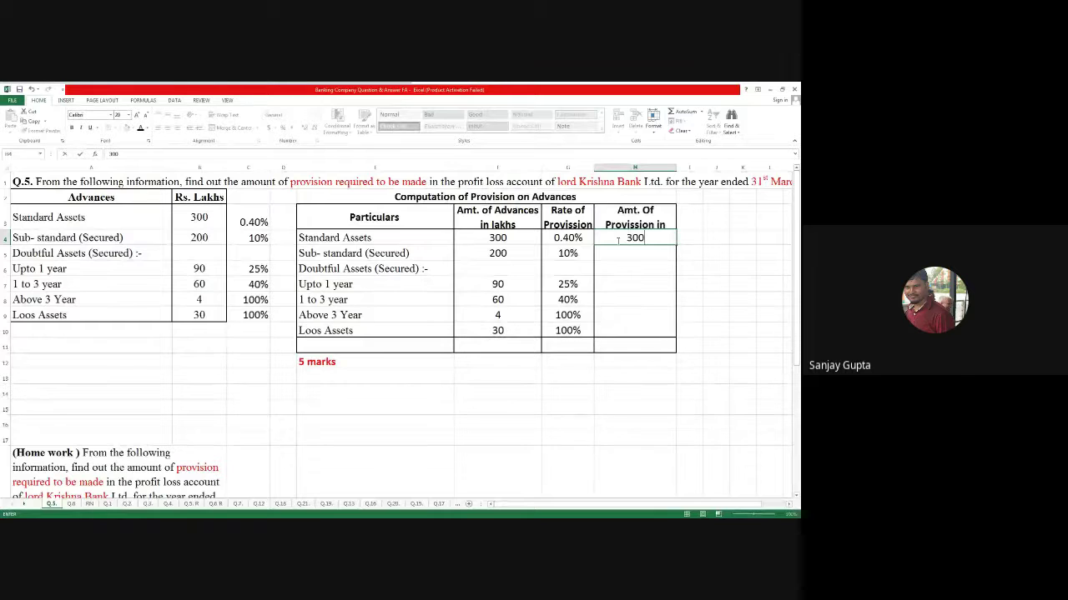
type("*0.")
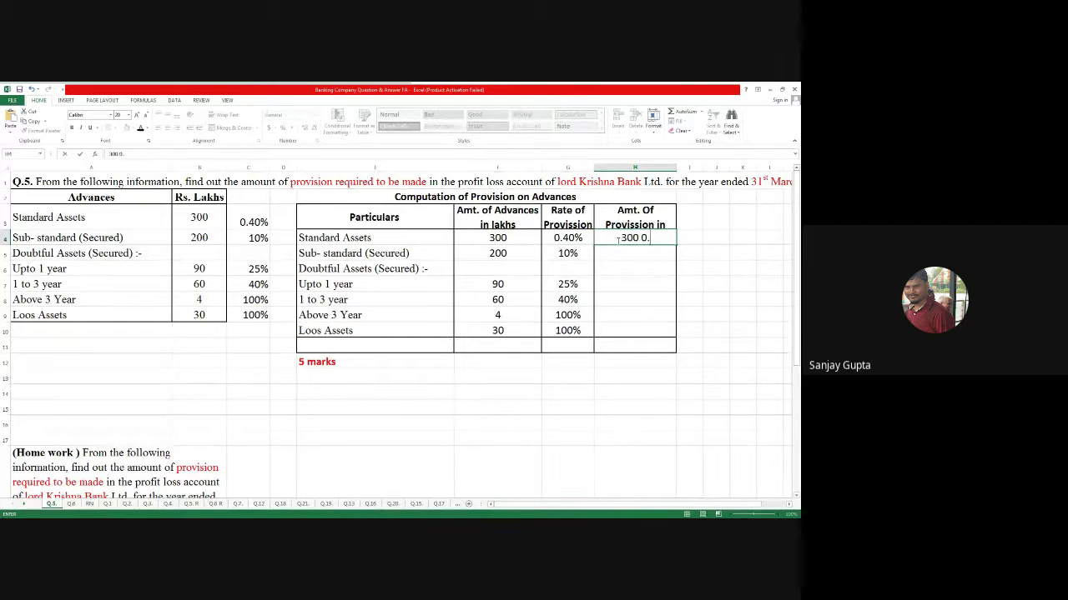
type("4")
key("BackSpace")
key("BackSpace")
key("BackSpace")
key("BackSpace")
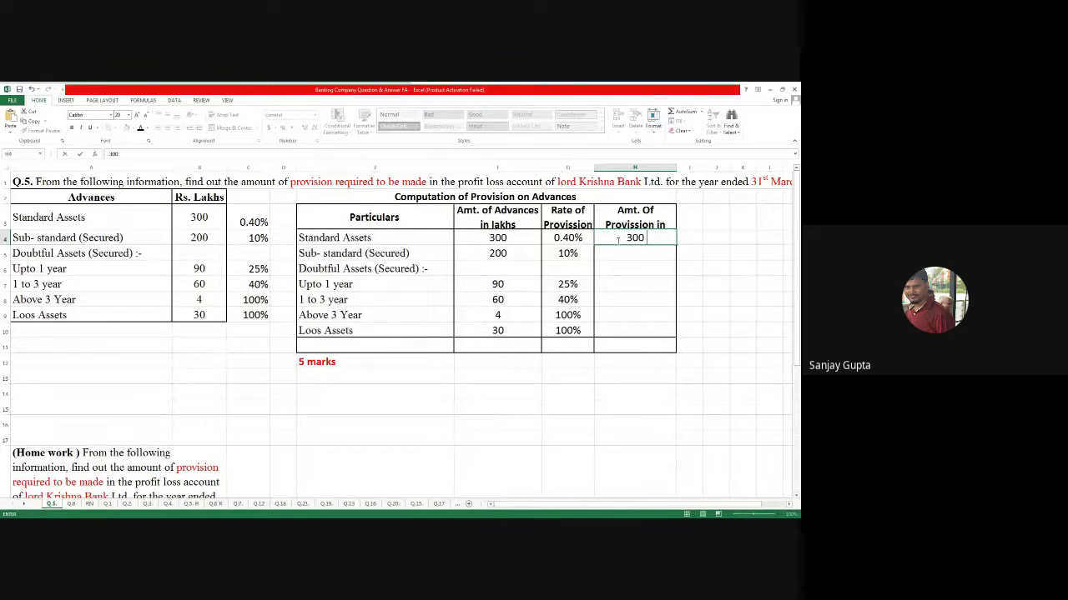
type("X")
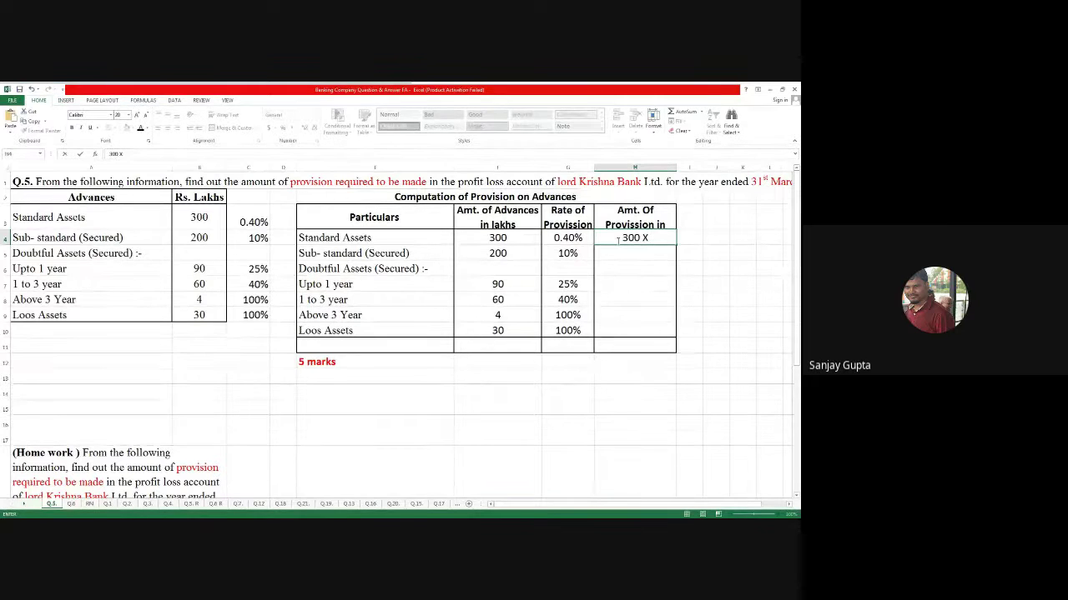
type(" 0.4% =")
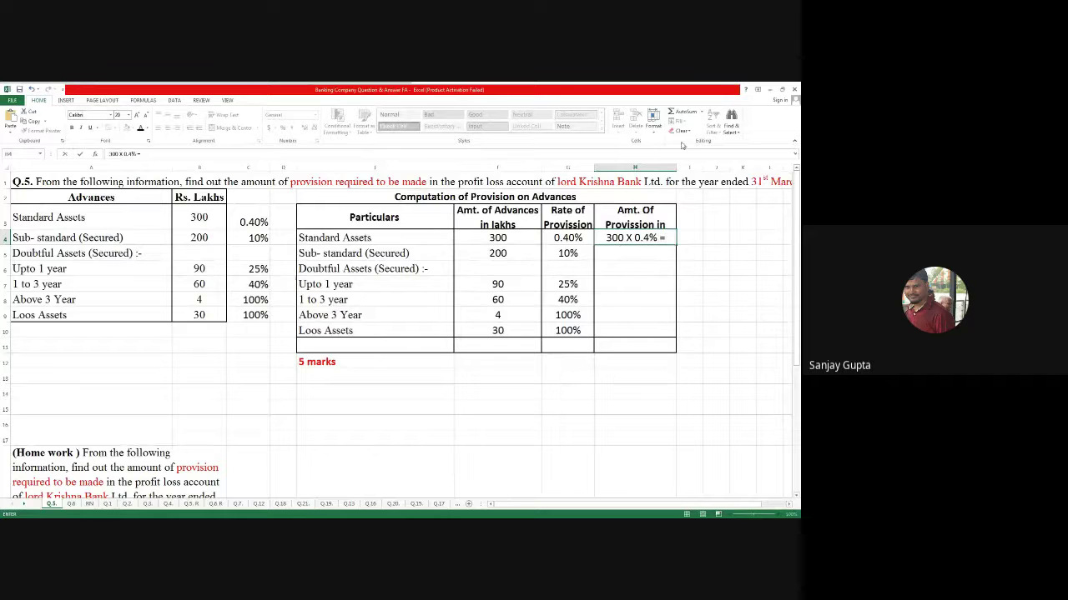
Widen column H so its heading fits on two lines, and complete the Standard Assets working with 1.2.
left_click(669, 171)
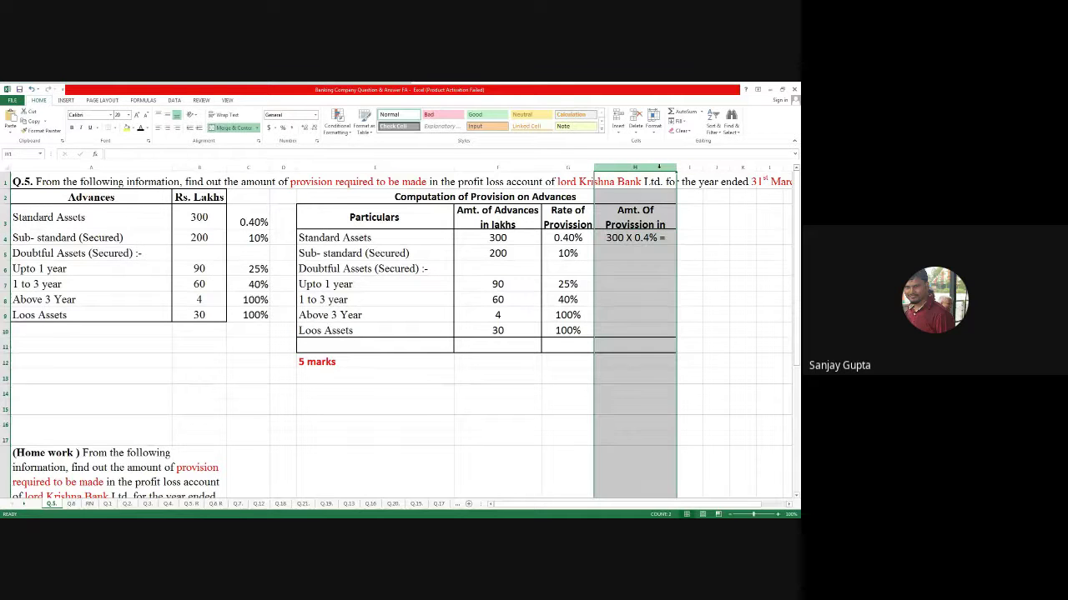
left_click_drag(676, 171, 705, 178)
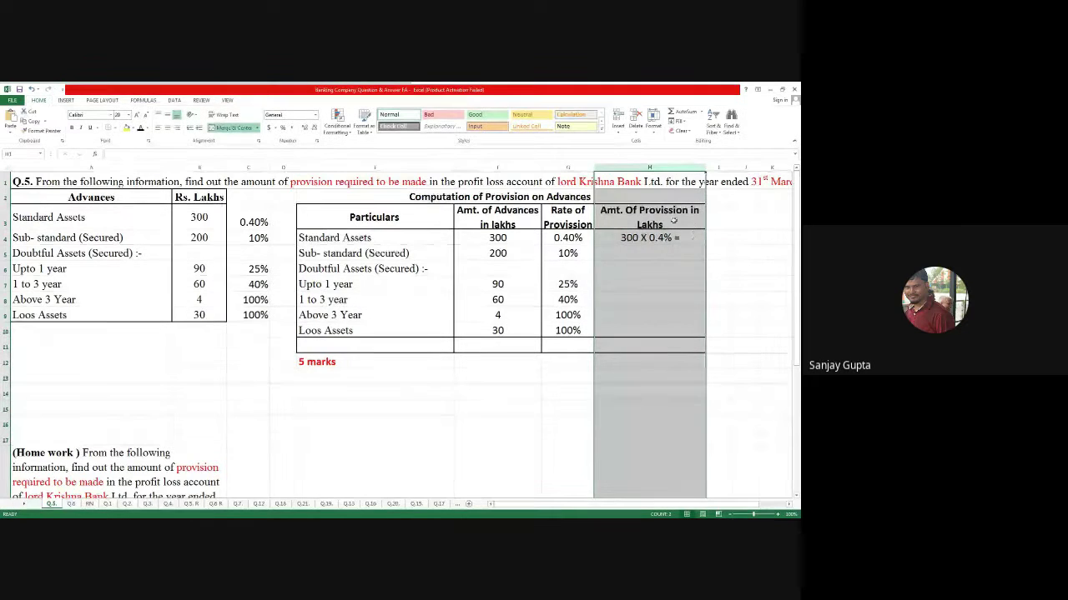
double_click(688, 233)
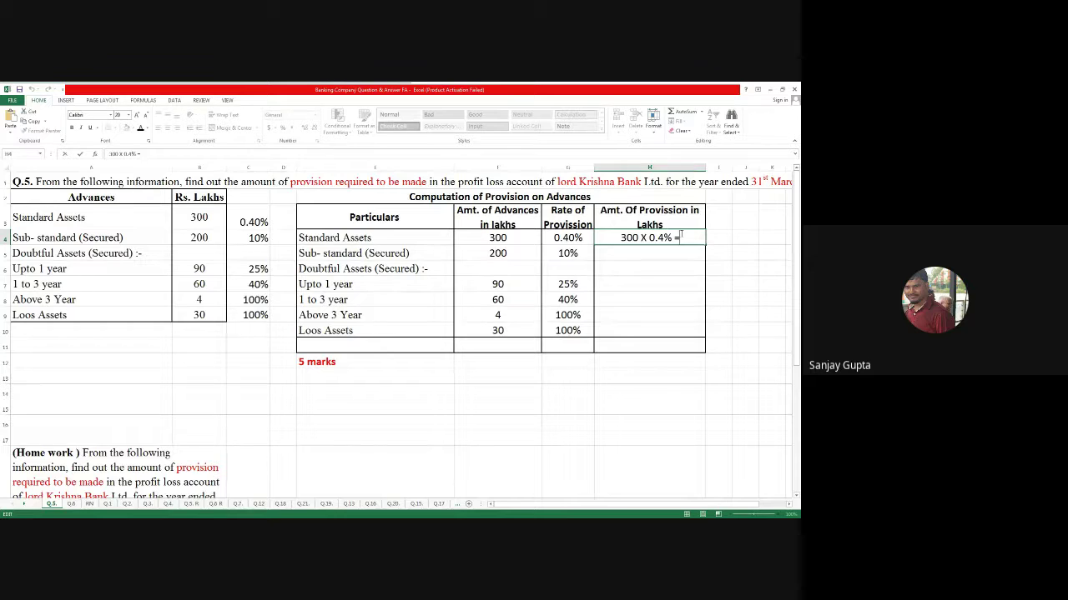
type("1.2")
key("Return")
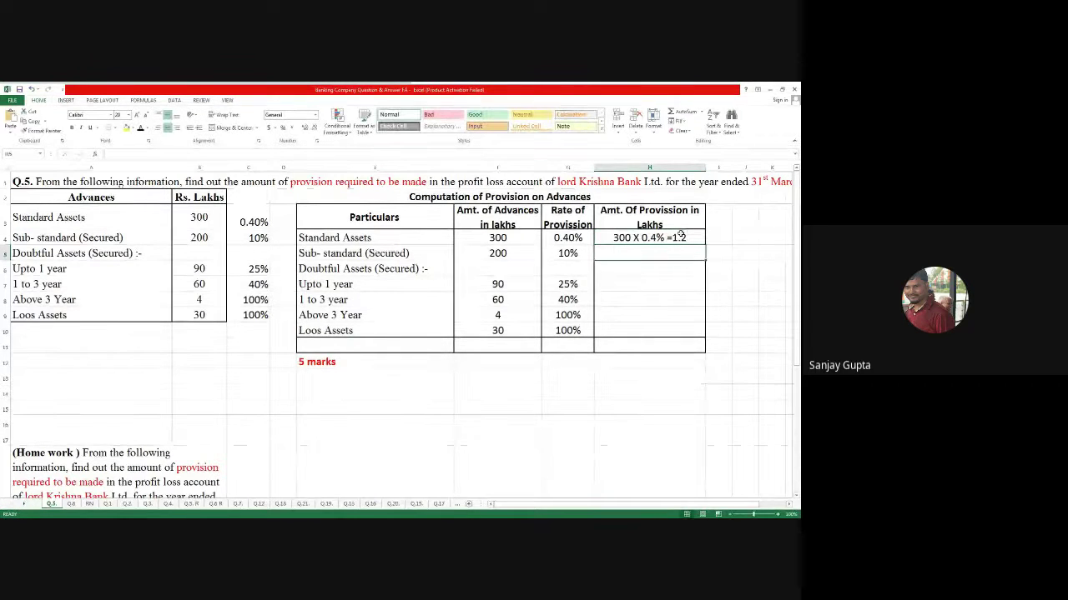
Enter the working "200 X 10% = 20" as the provision amount for Sub-standard (Secured) in column H.
type("200")
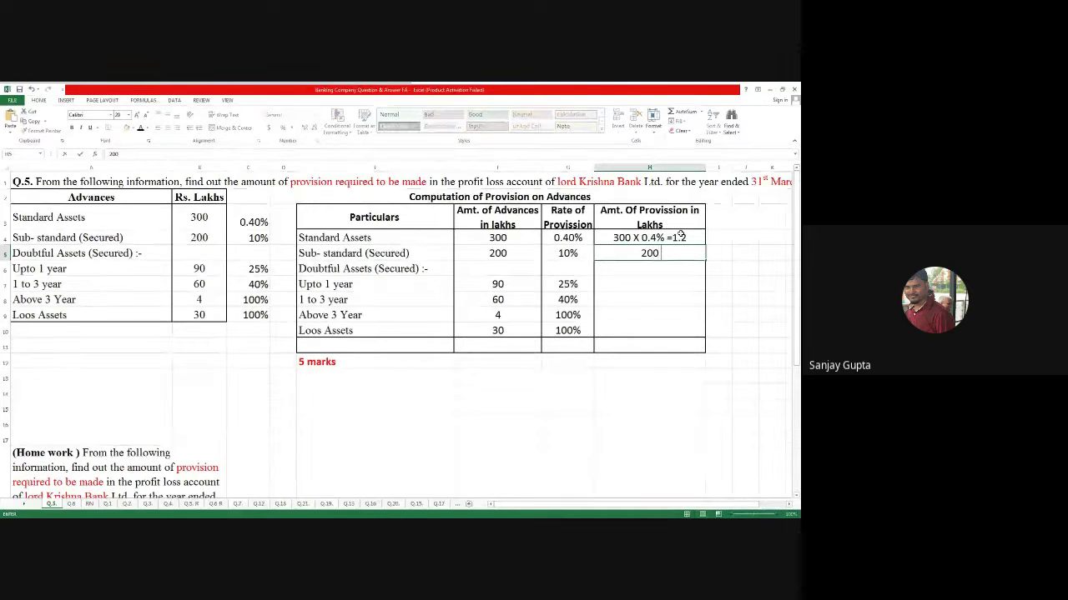
type(" X 10% =")
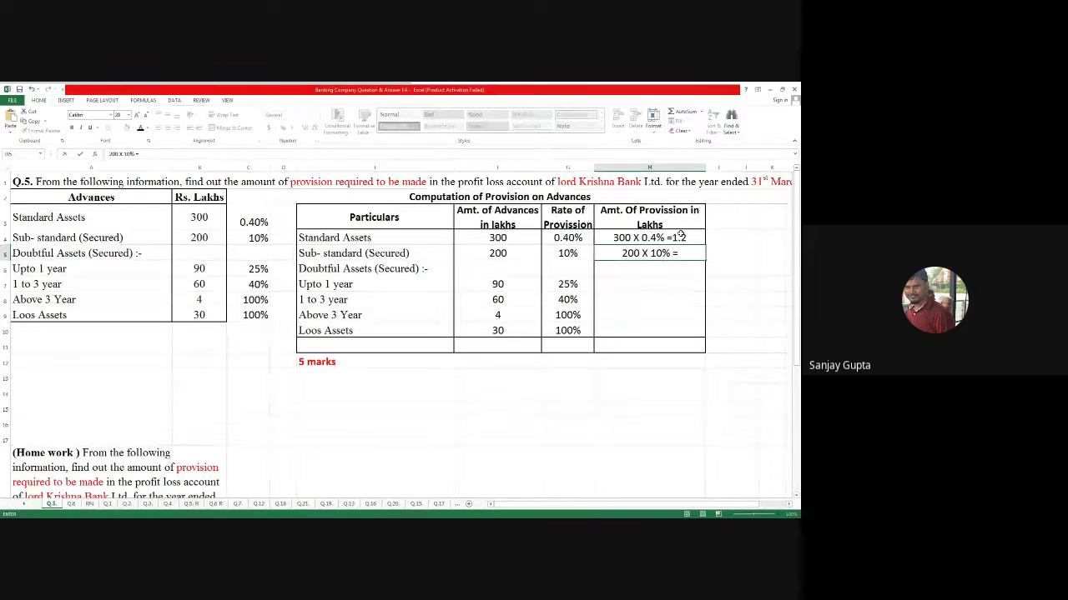
type(" 20")
key("Return")
key("Return")
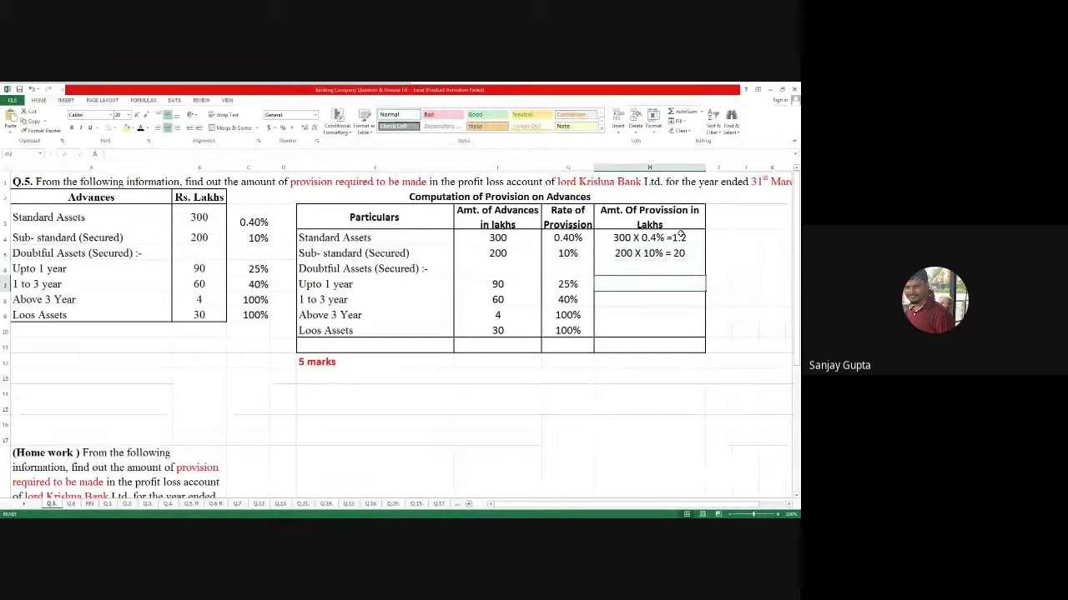
Enter the working "90 X 25% = 22.5" as the provision amount for doubtful assets Upto 1 year in column H.
type("25")
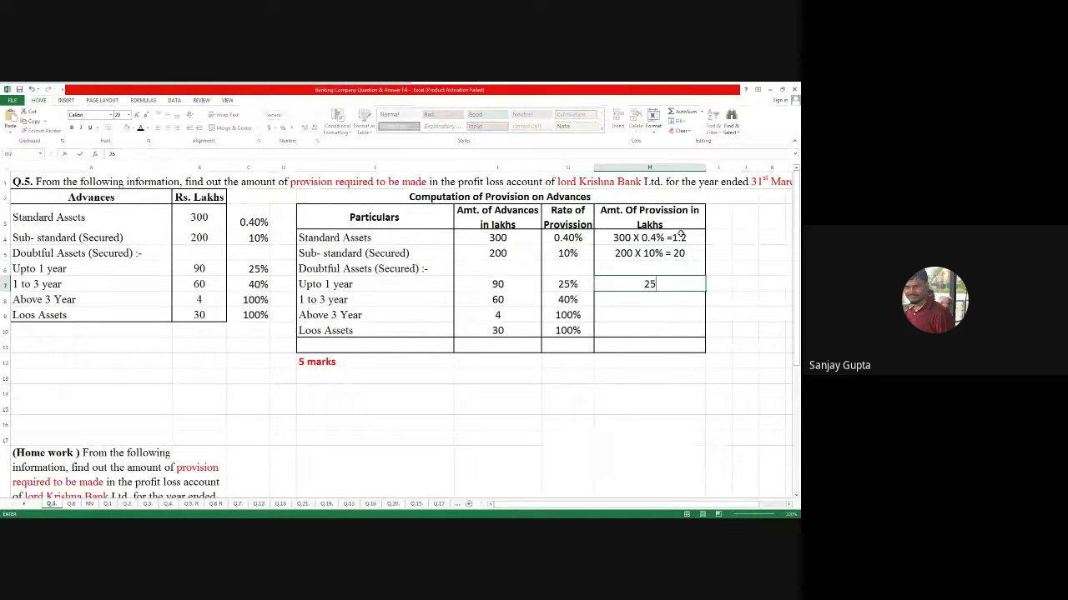
type("X 25%")
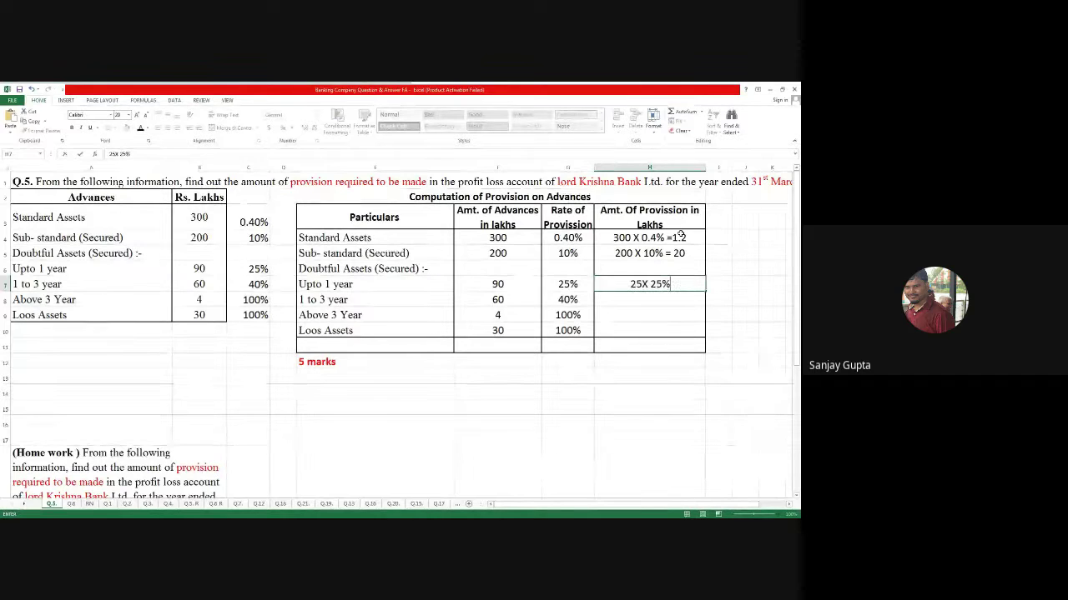
left_click(639, 284)
key("BackSpace")
key("BackSpace")
type("90")
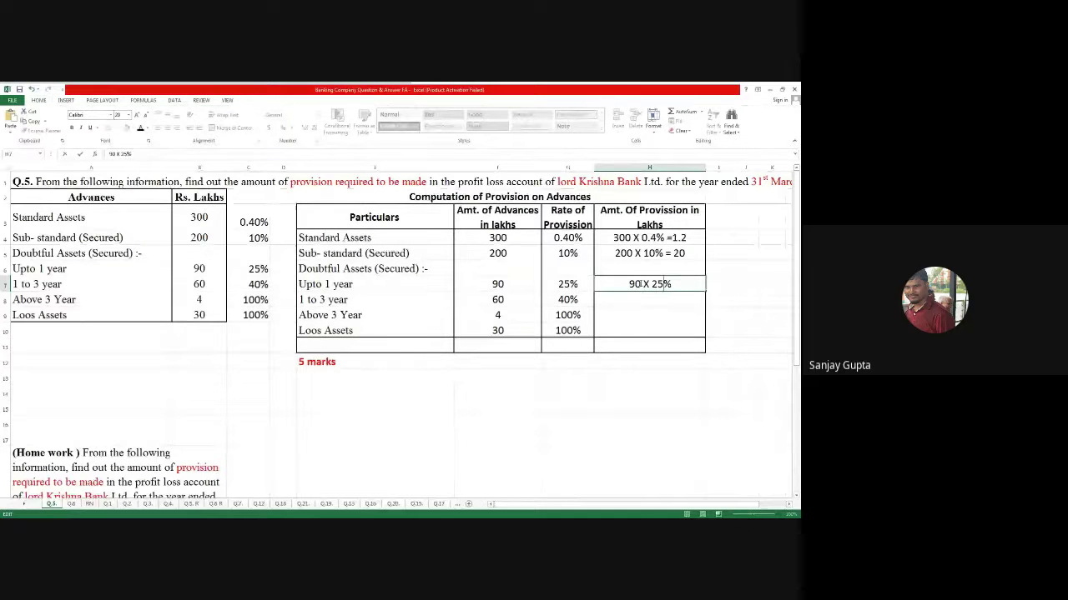
left_click(672, 285)
type("=")
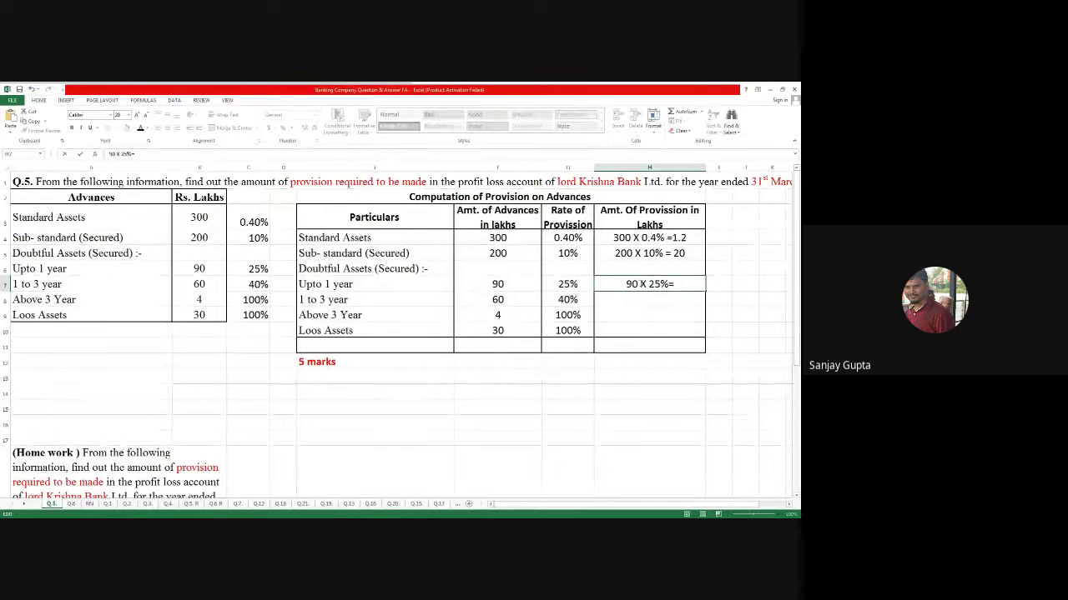
key("Left")
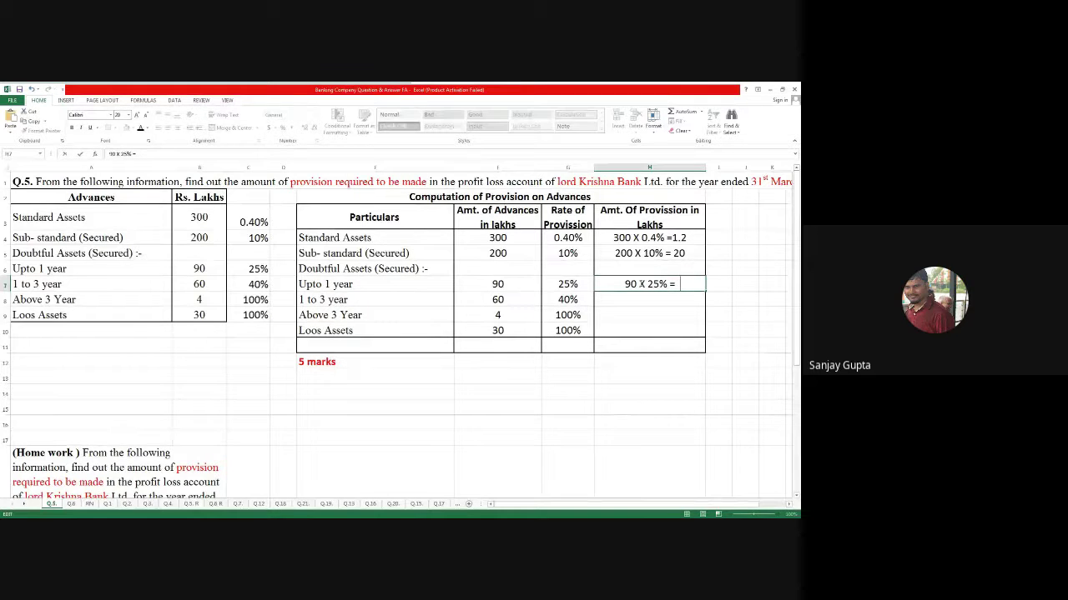
type("22.5")
key("Return")
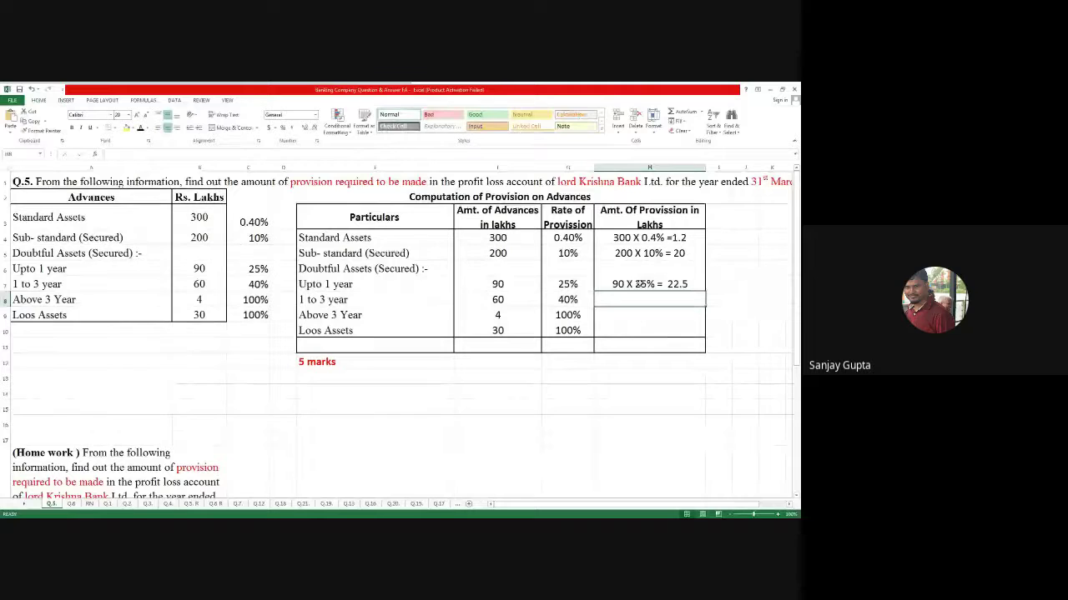
Flash-fill the remaining workings in column H starting with "60 X 40% =" for 1 to 3 year, and delete the 22.5 from that row.
type("60 X 40% = 22.5")
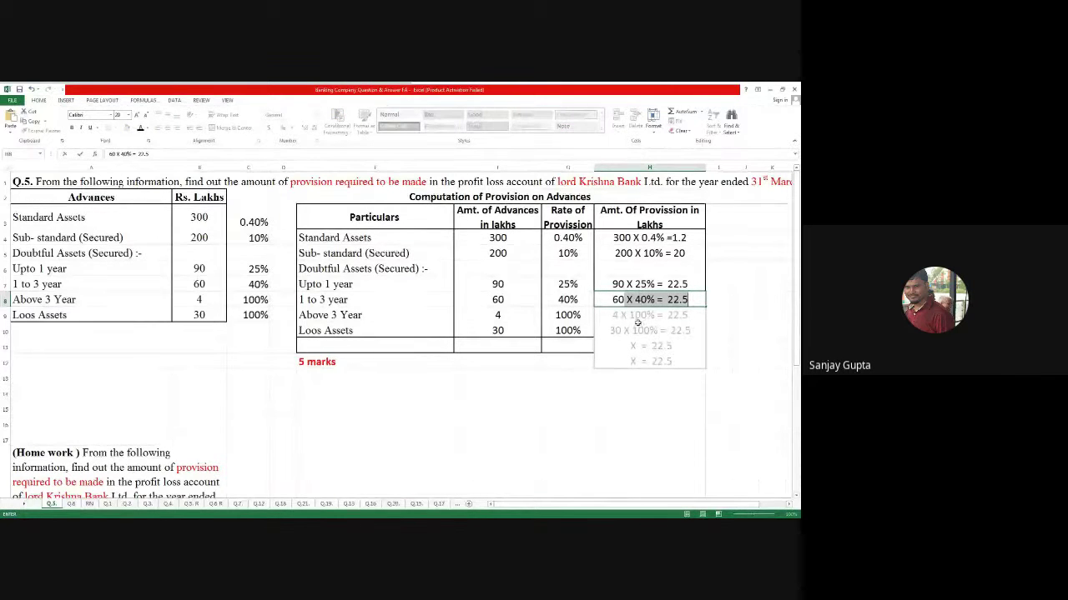
key("Return")
double_click(669, 301)
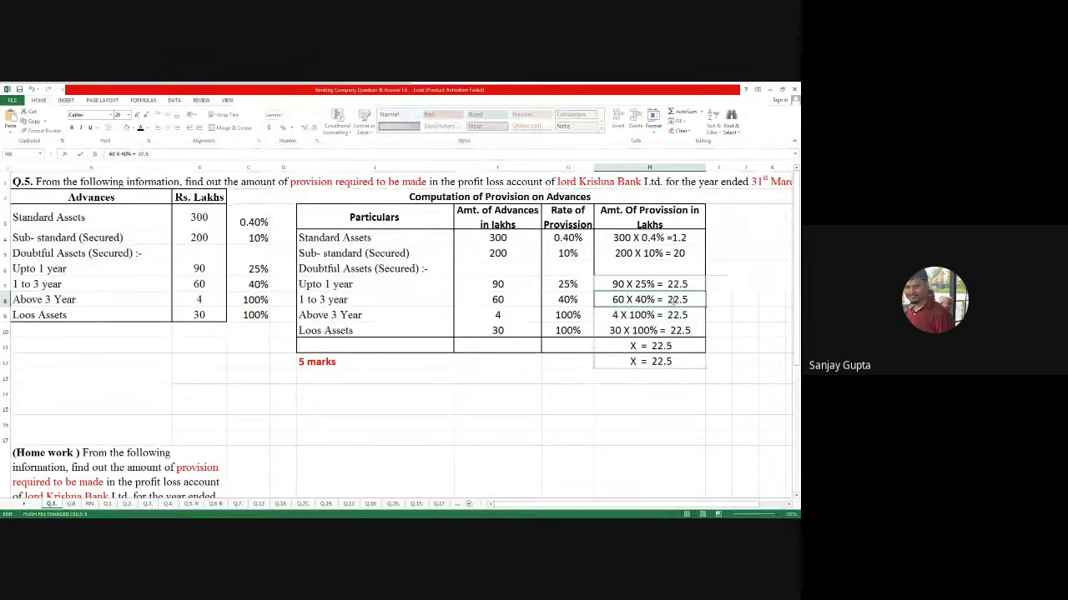
double_click(674, 300)
key("BackSpace")
Delete the 22.5 from the Above 3 Year and Loos Assets workings, and clear the two surplus "X =" entries below them.
double_click(678, 315)
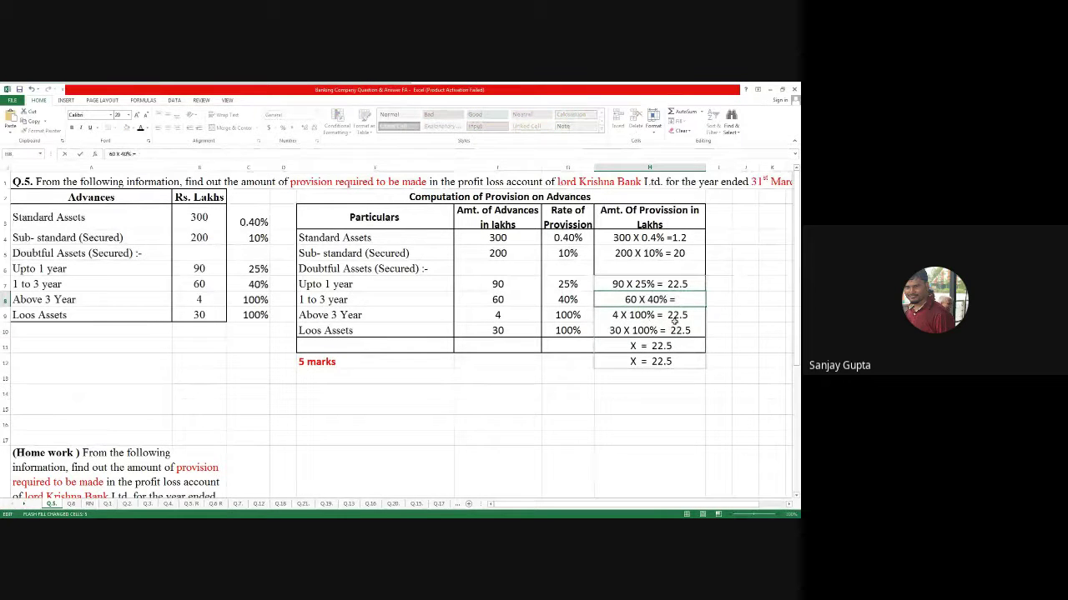
double_click(677, 316)
key("BackSpace")
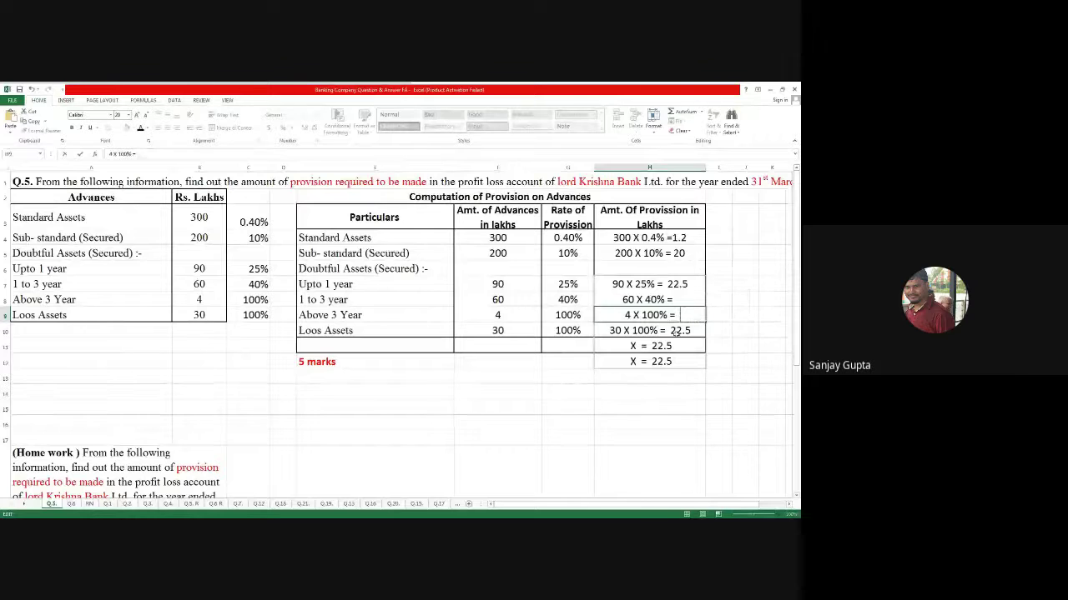
key("Return")
double_click(683, 331)
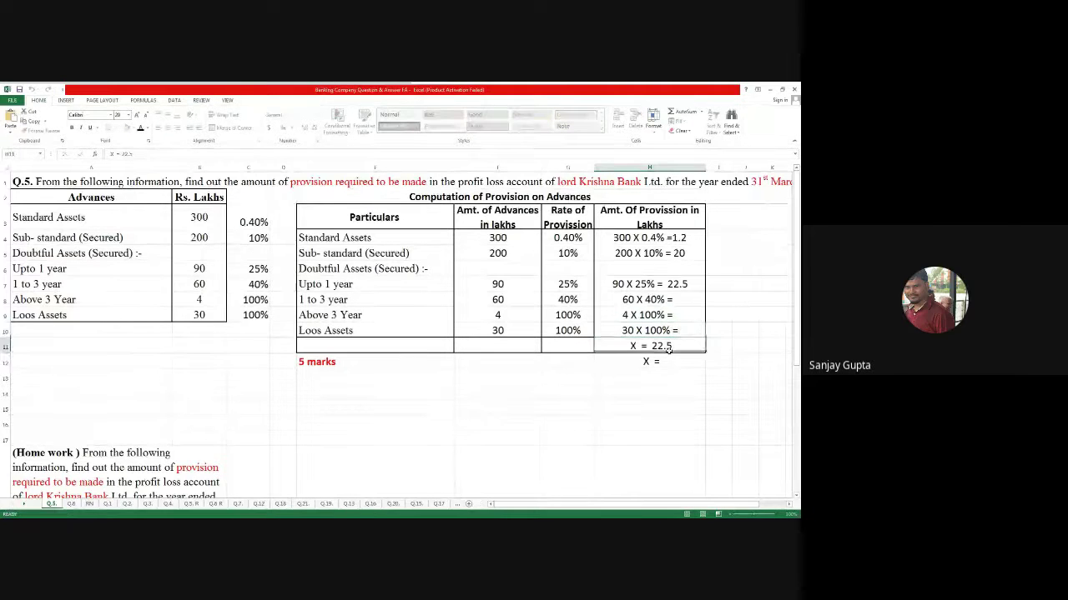
key("Return")
key("Return")
key("Return")
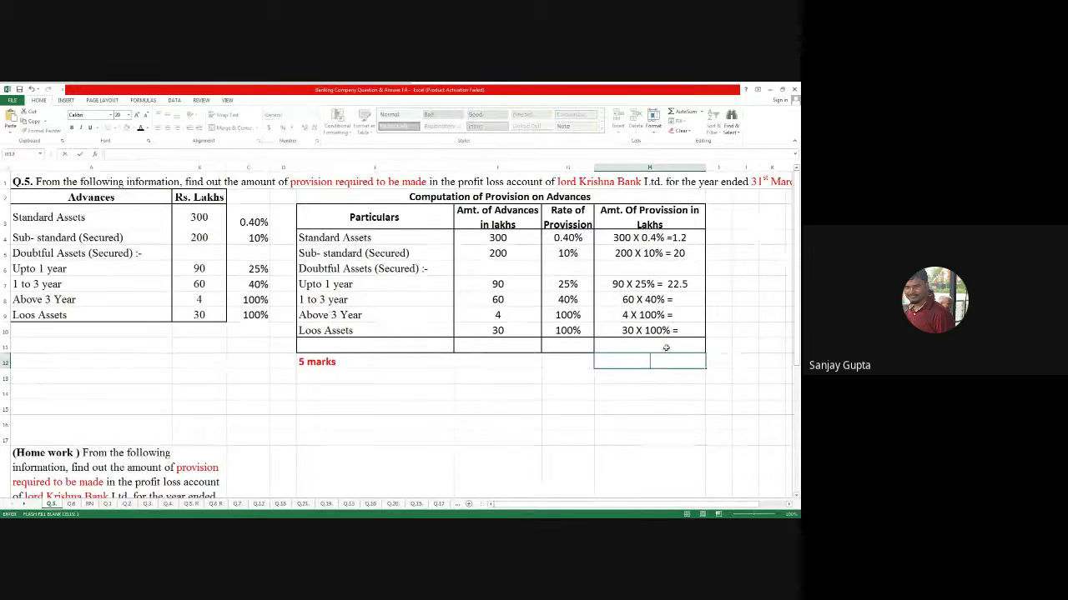
Complete the provision workings with 24 for 1 to 3 year, 4 for Above 3 Year and 30 for Loos Assets.
left_click(683, 298)
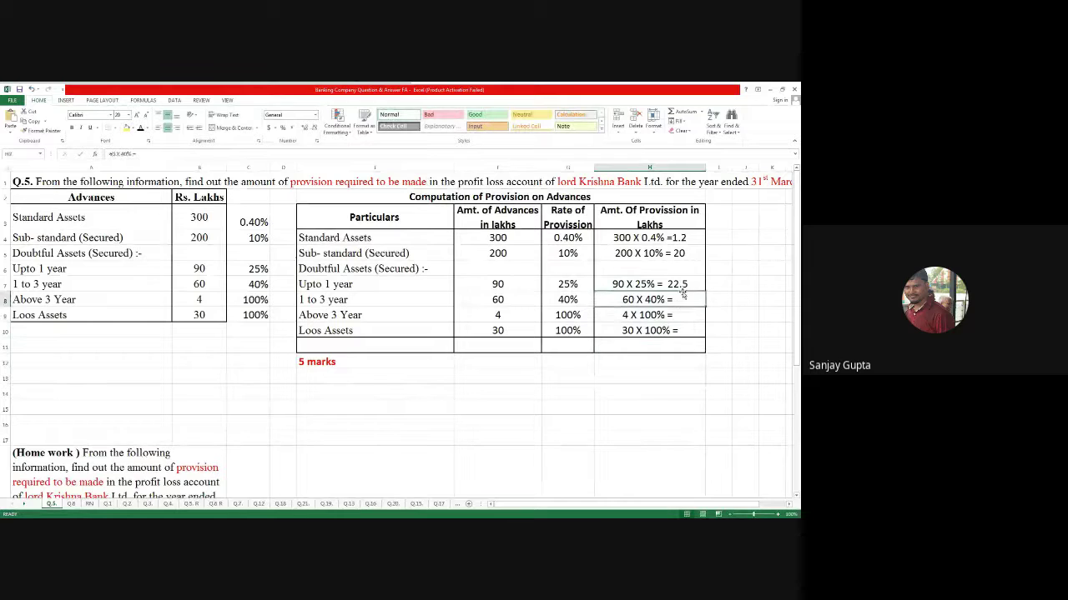
double_click(634, 302)
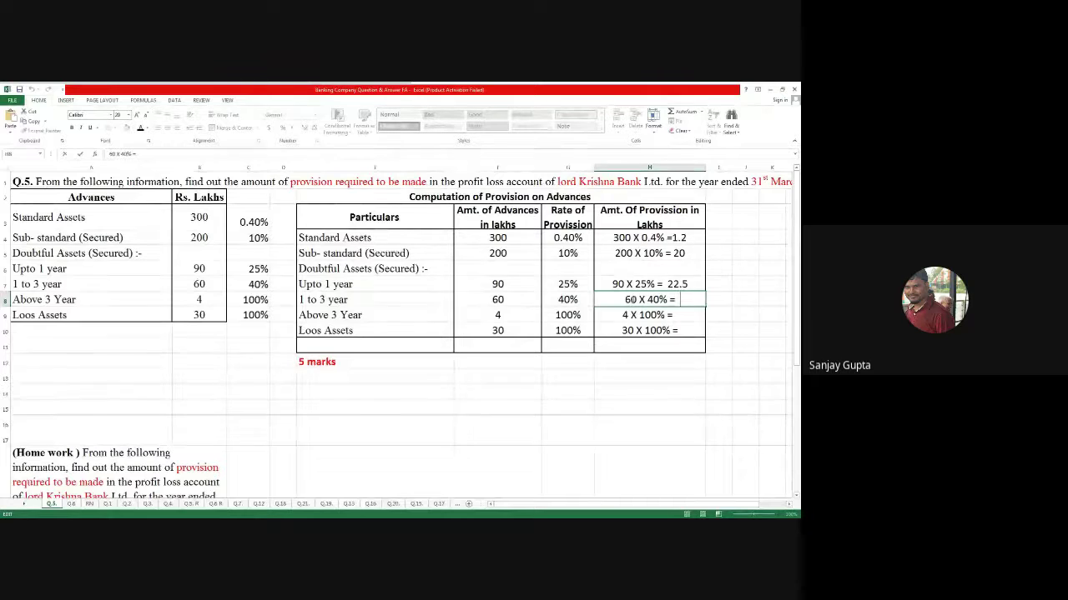
type("24")
key("Return")
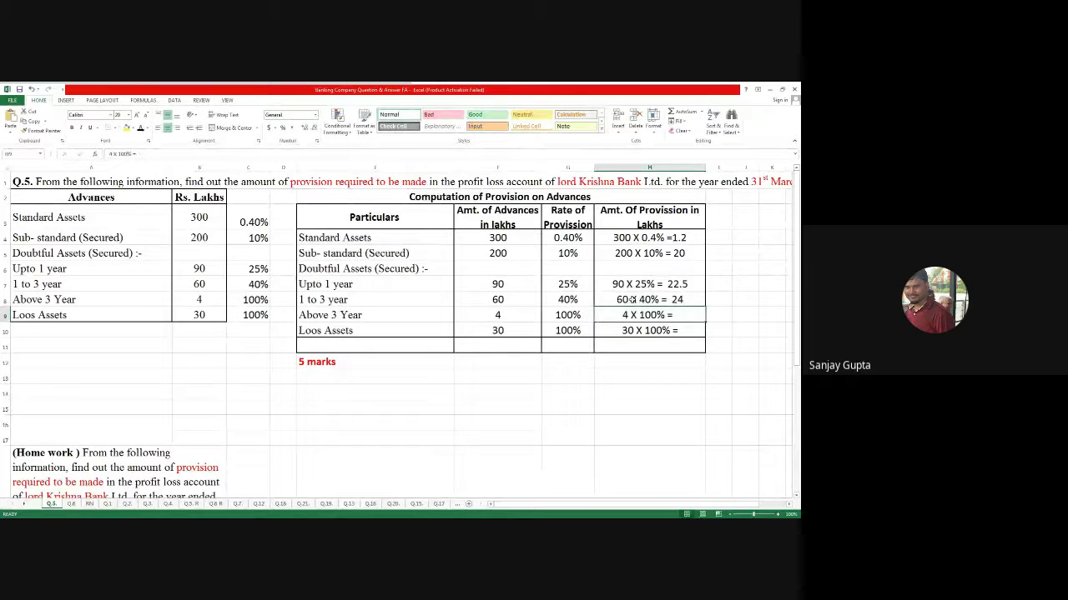
double_click(687, 312)
type("4")
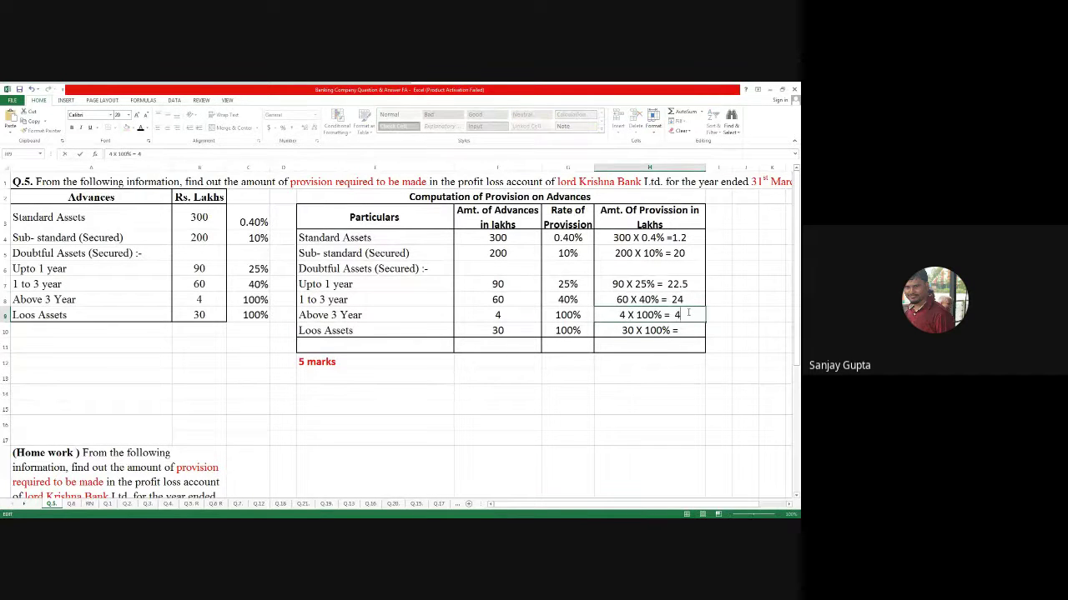
key("Return")
double_click(699, 331)
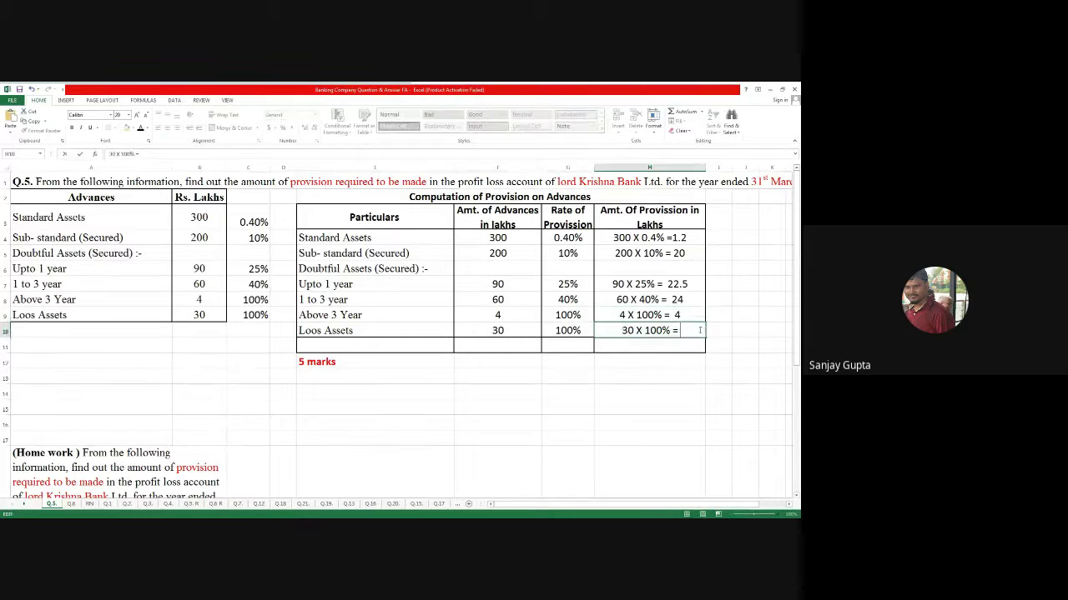
type("30")
key("Return")
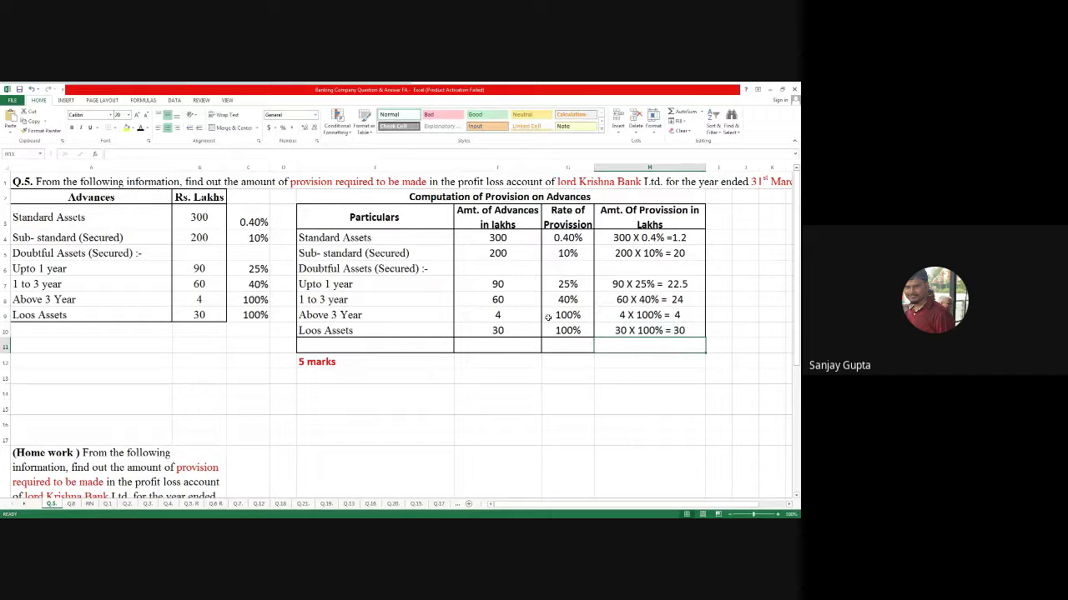
Total the advances in the last table row with the formula =Sum(F4:F10).
left_click(493, 347)
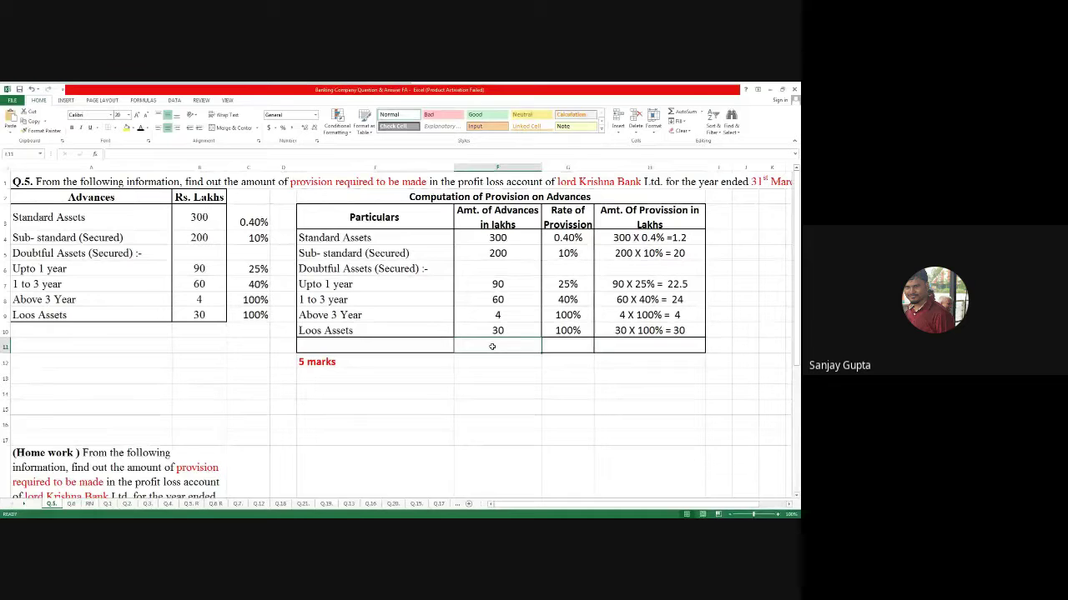
type("=Sum")
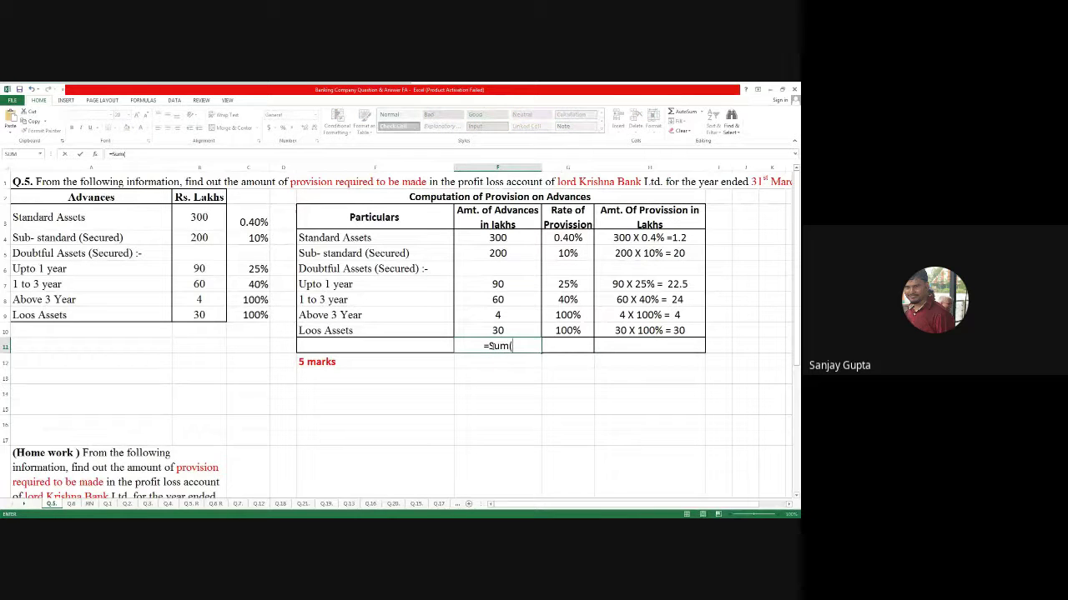
type("(")
left_click_drag(497, 238, 493, 330)
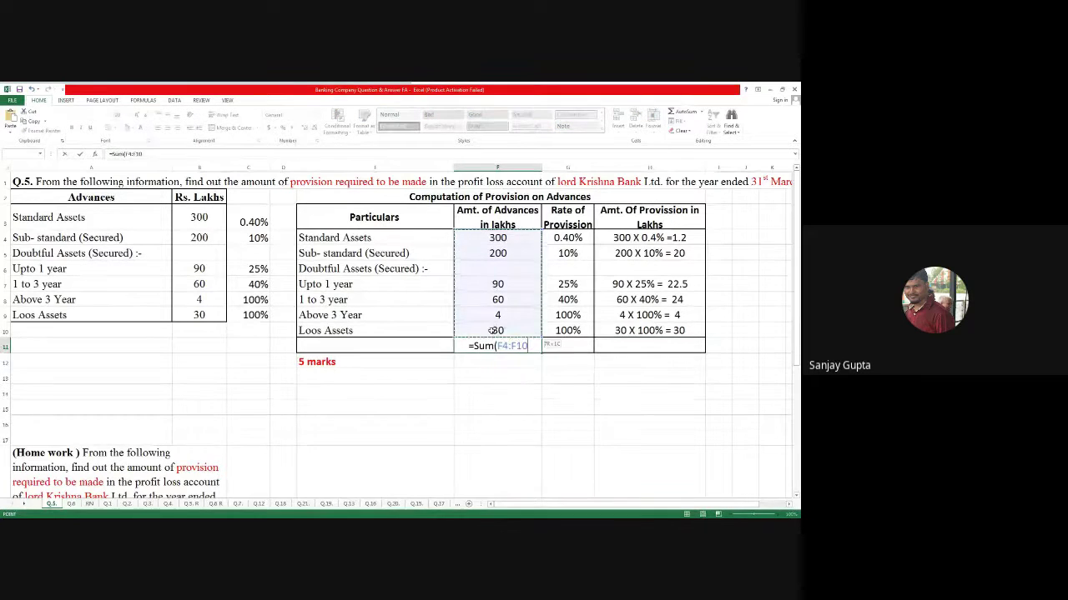
type(")")
key("Return")
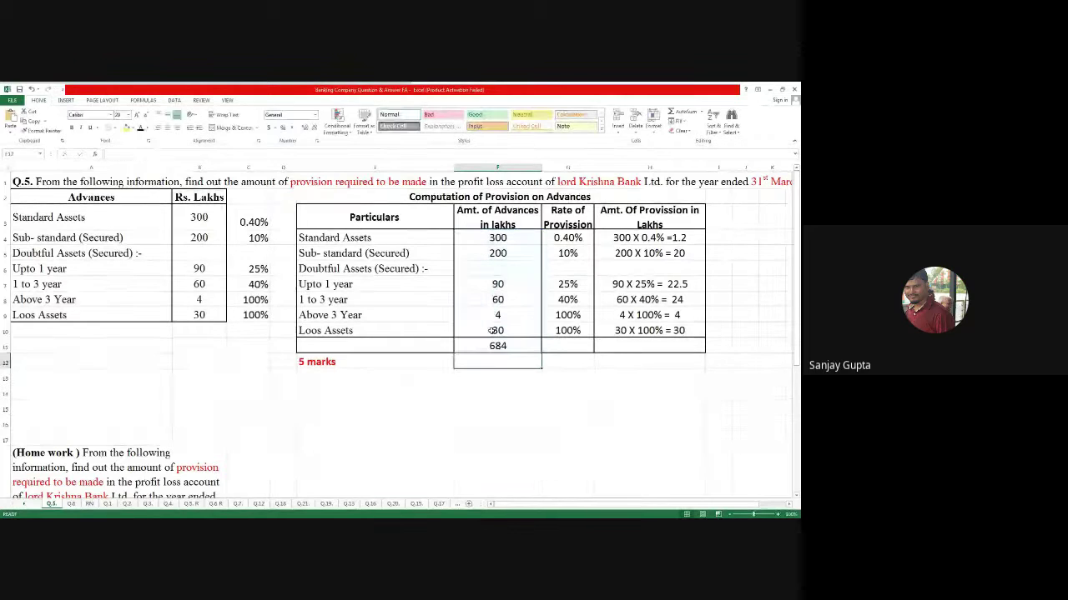
Total the provision amounts in the last row of column H with the formula =1.2+20+22.5+24+4+30.
left_click(665, 346)
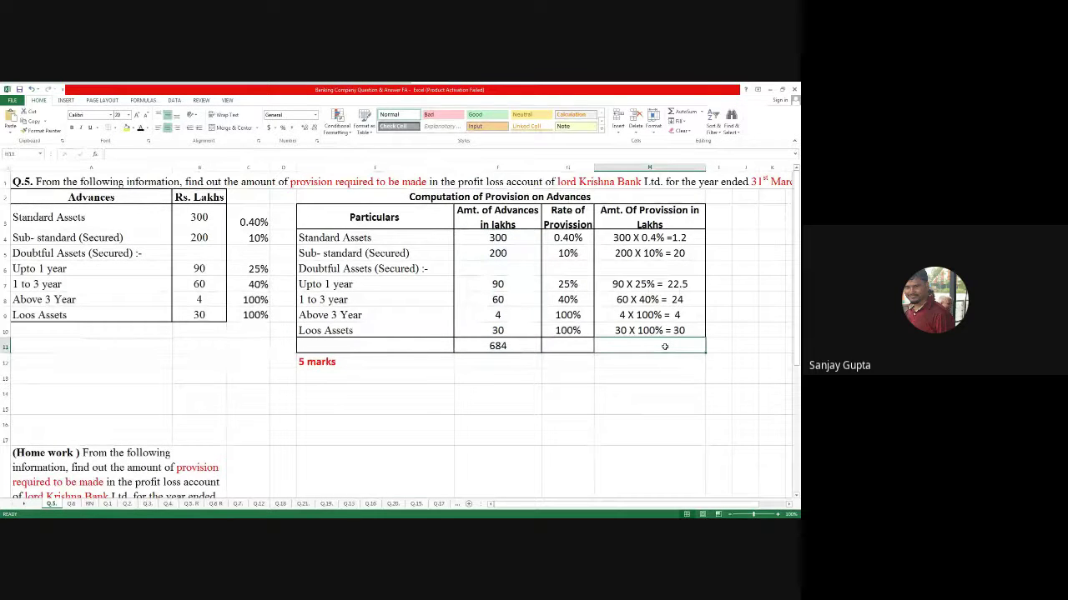
type("=1.2")
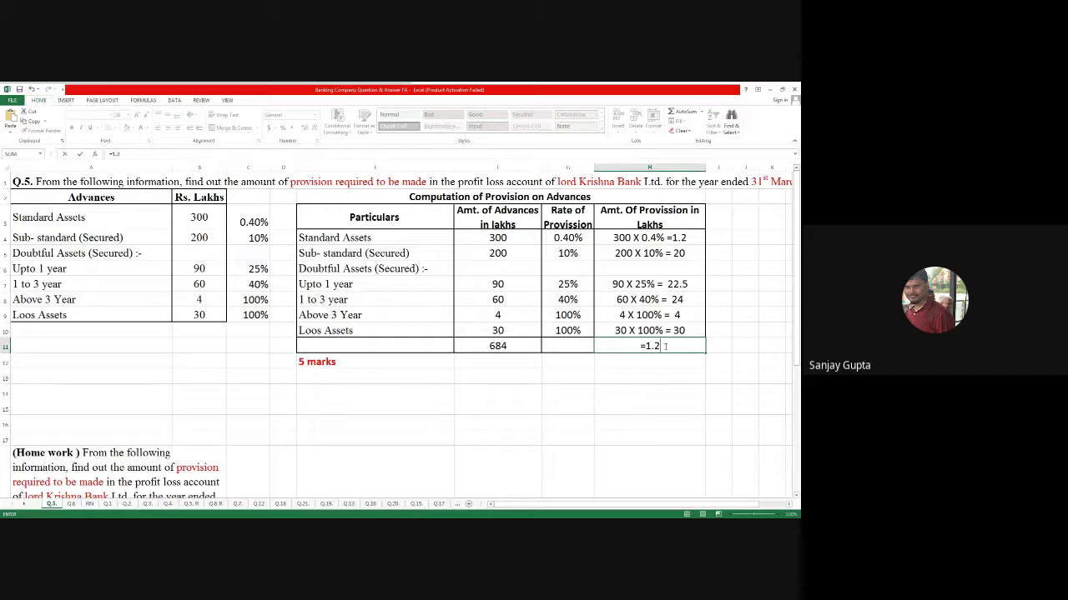
type("+20+22.5+24+4")
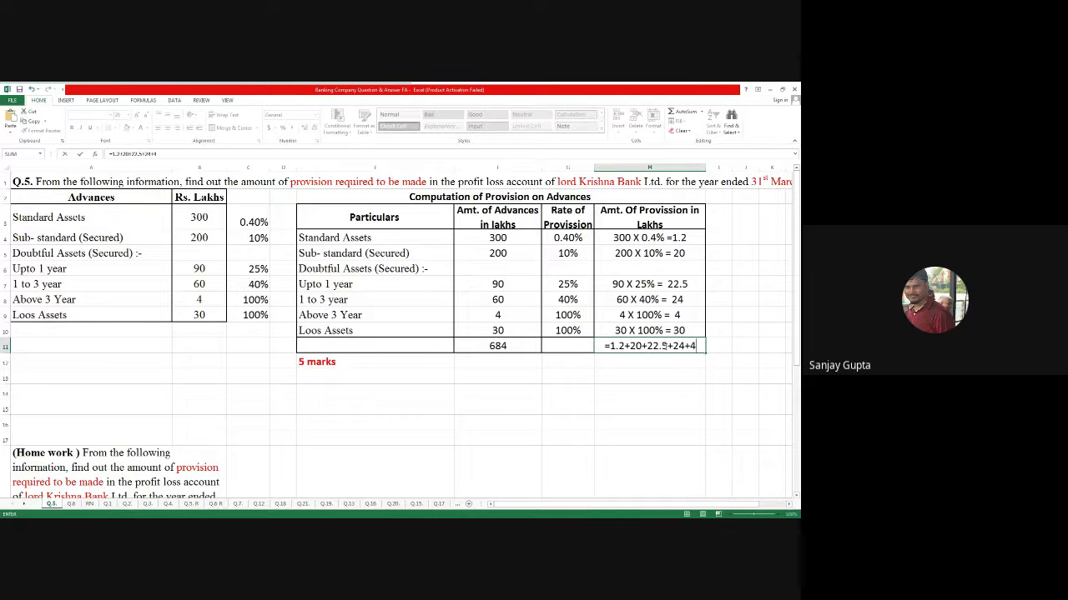
type("+30")
key("Return")
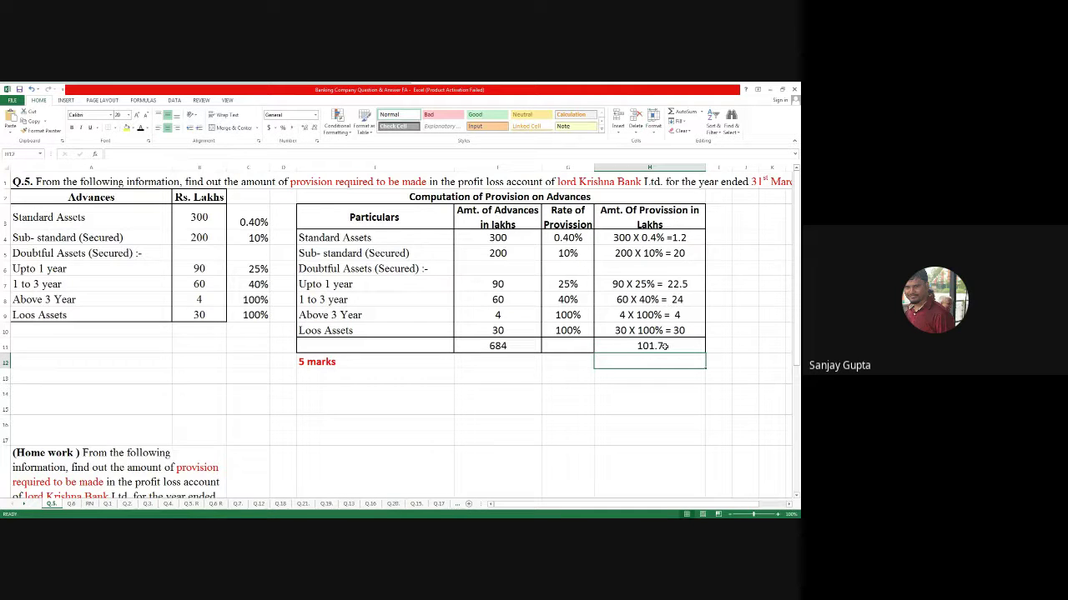
Make the totals of advances and provision in row 11 bold with red font color.
left_click_drag(650, 346, 650, 345)
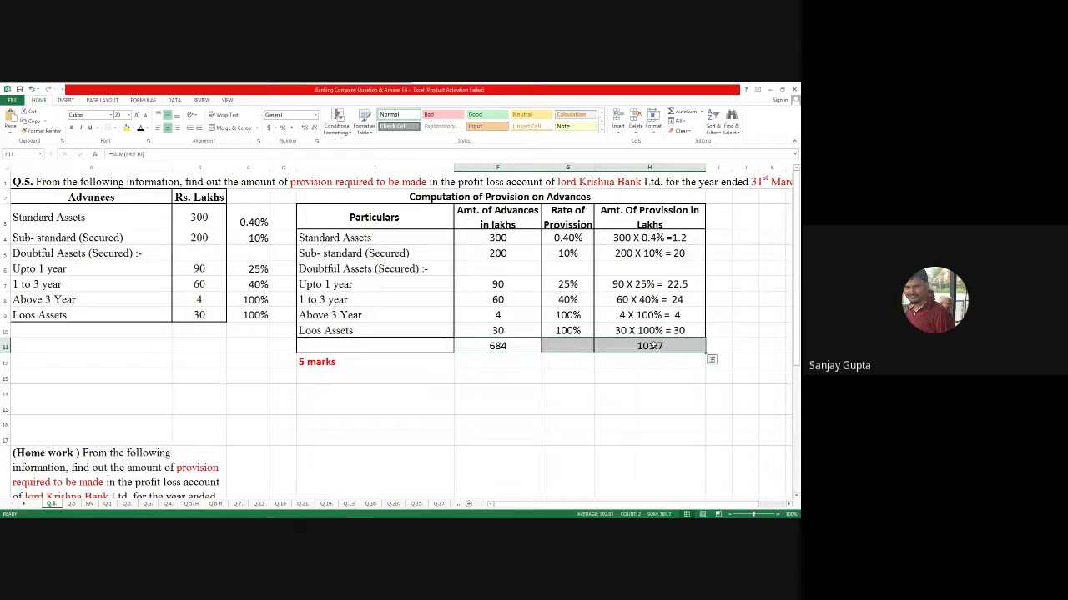
left_click(72, 128)
left_click(147, 127)
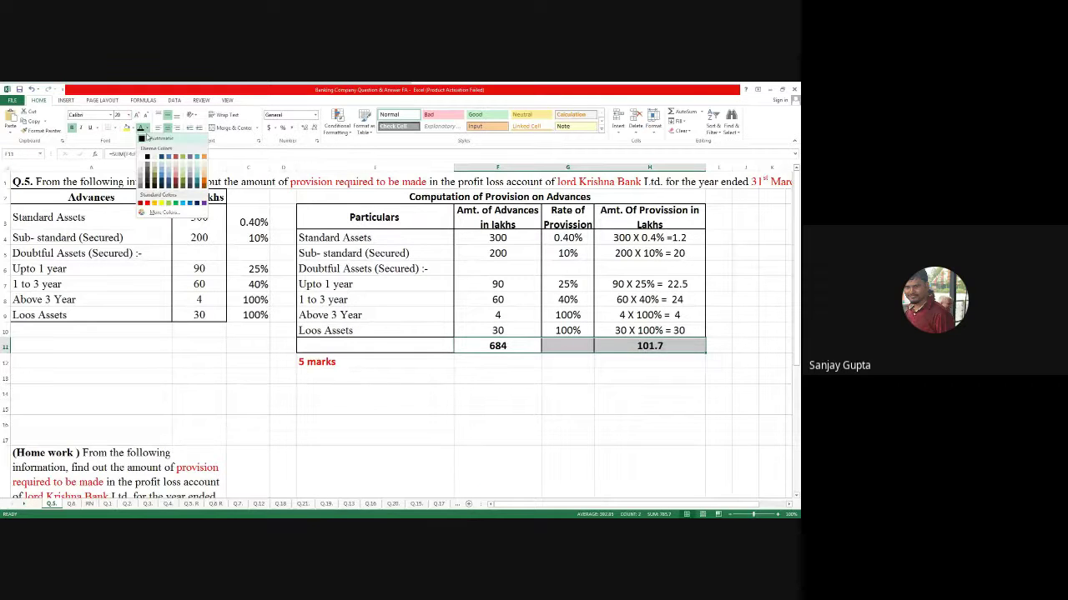
left_click(146, 201)
left_click(471, 390)
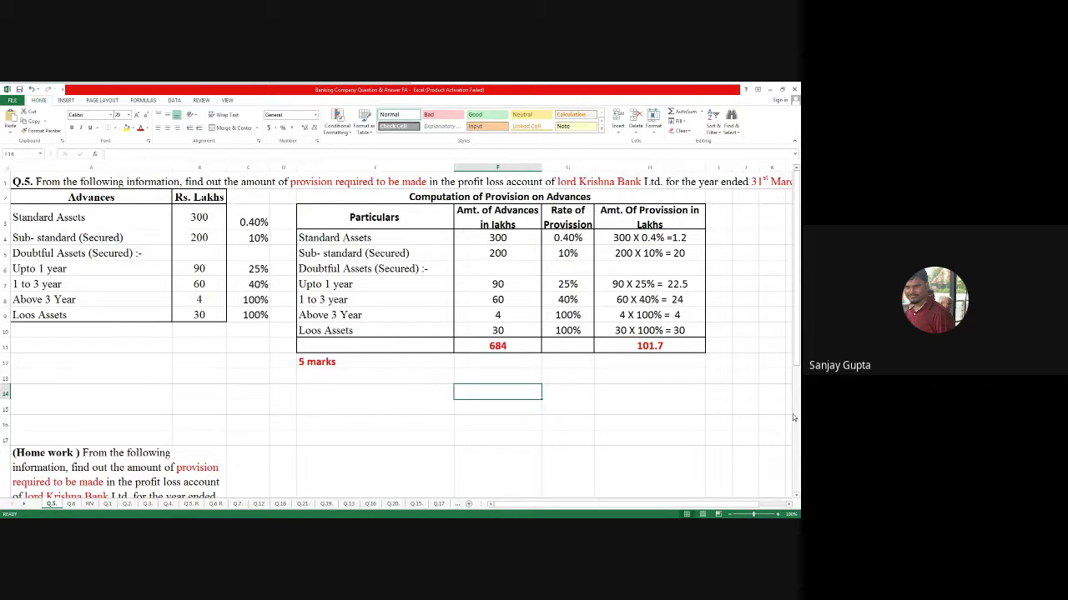
Unmerge the cell in columns A and B that holds the Home work question in row 18.
scroll(329, 401, "down", 2)
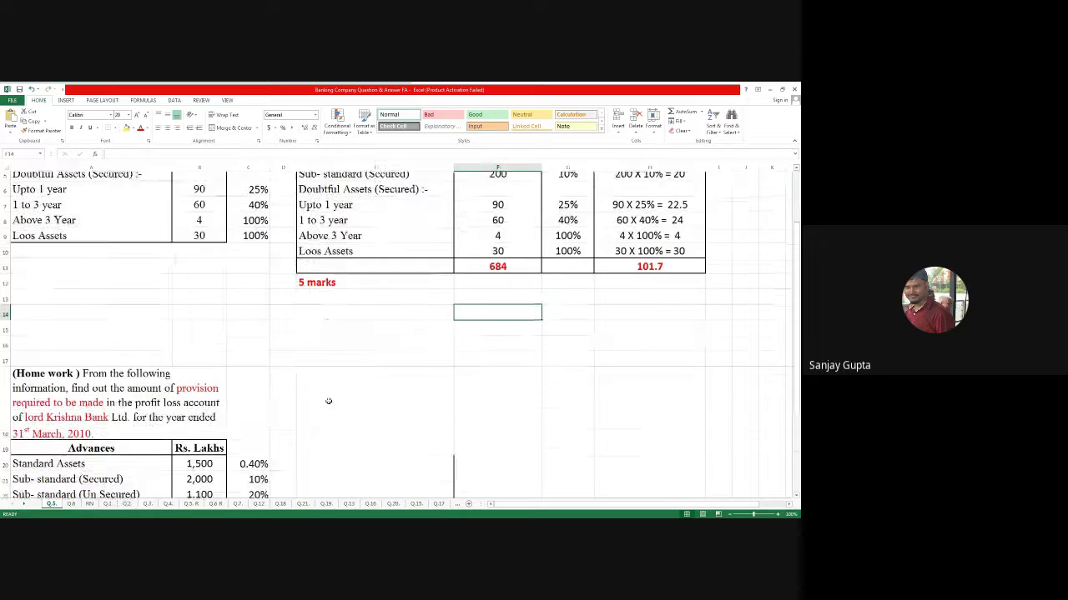
scroll(329, 401, "down", 2)
left_click(143, 318)
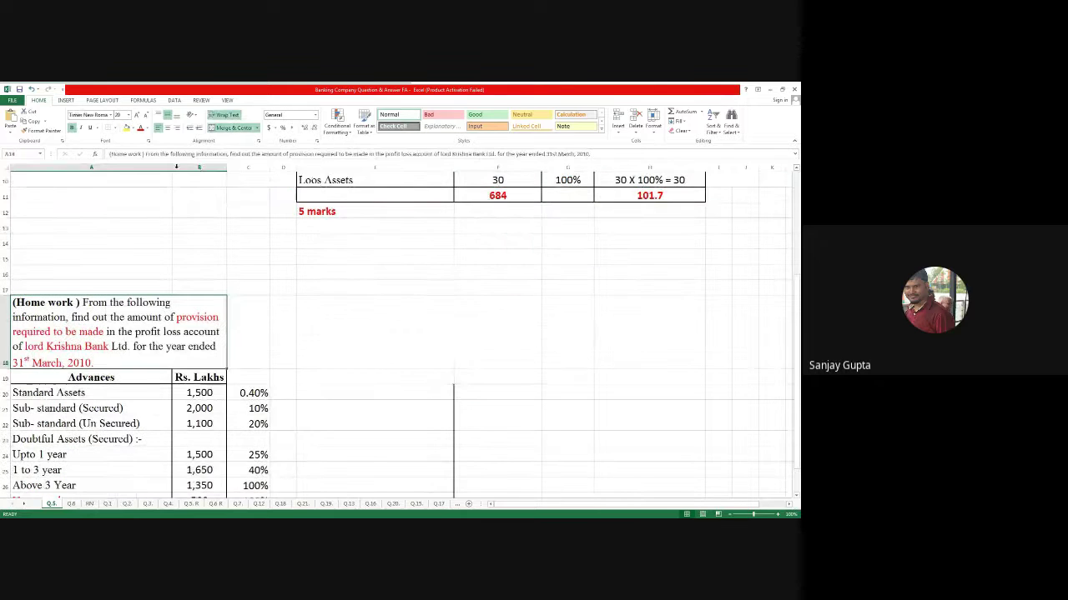
left_click(227, 128)
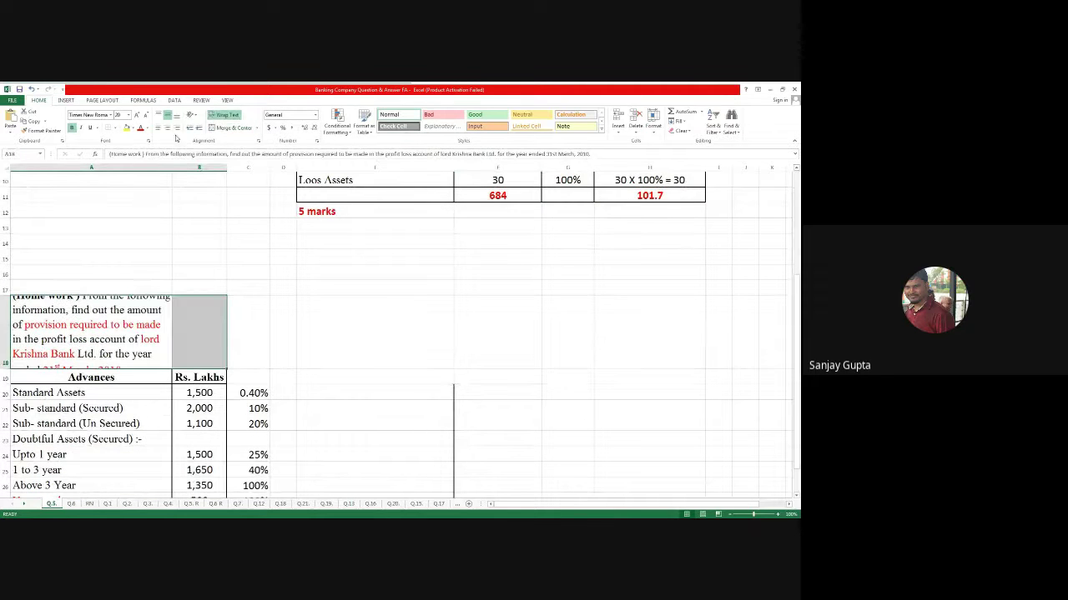
Turn off text wrapping for the Home work question in row 18, and undo that change.
left_click(223, 115)
left_click(248, 344)
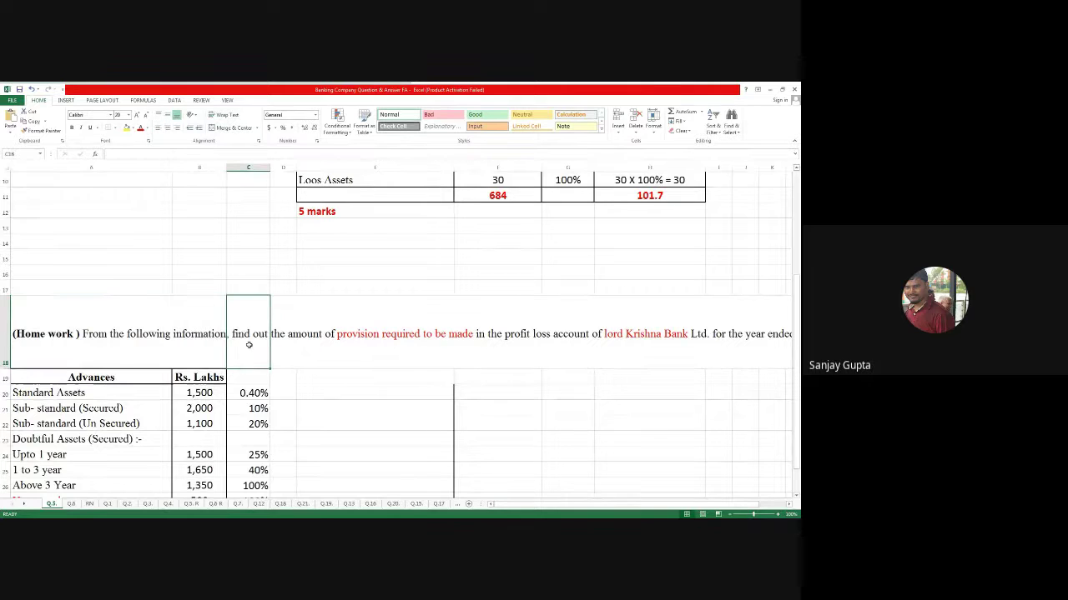
scroll(249, 344, "down", 1)
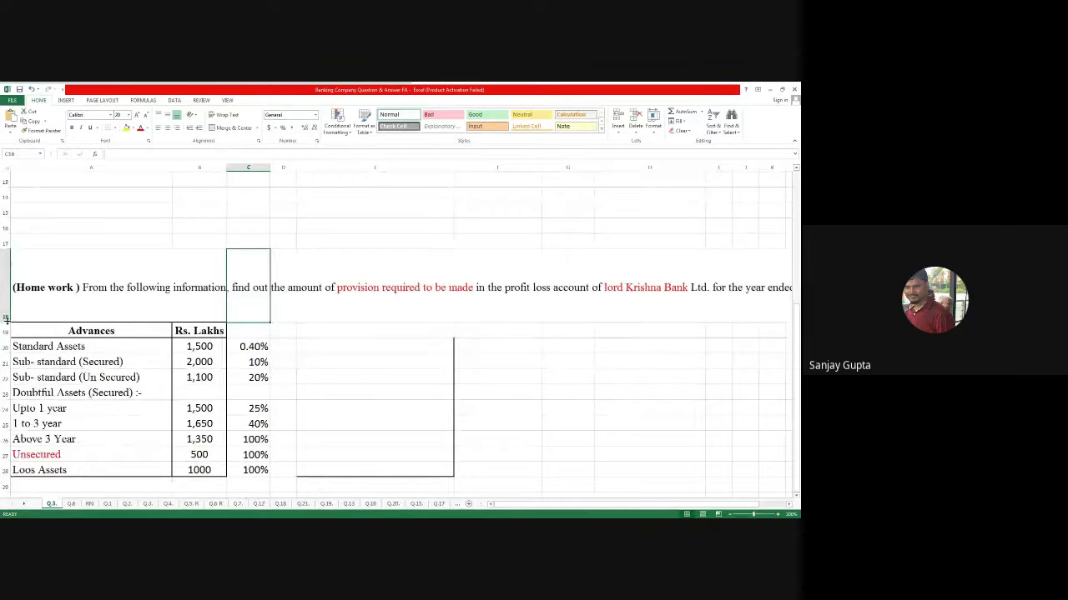
key("ctrl+z")
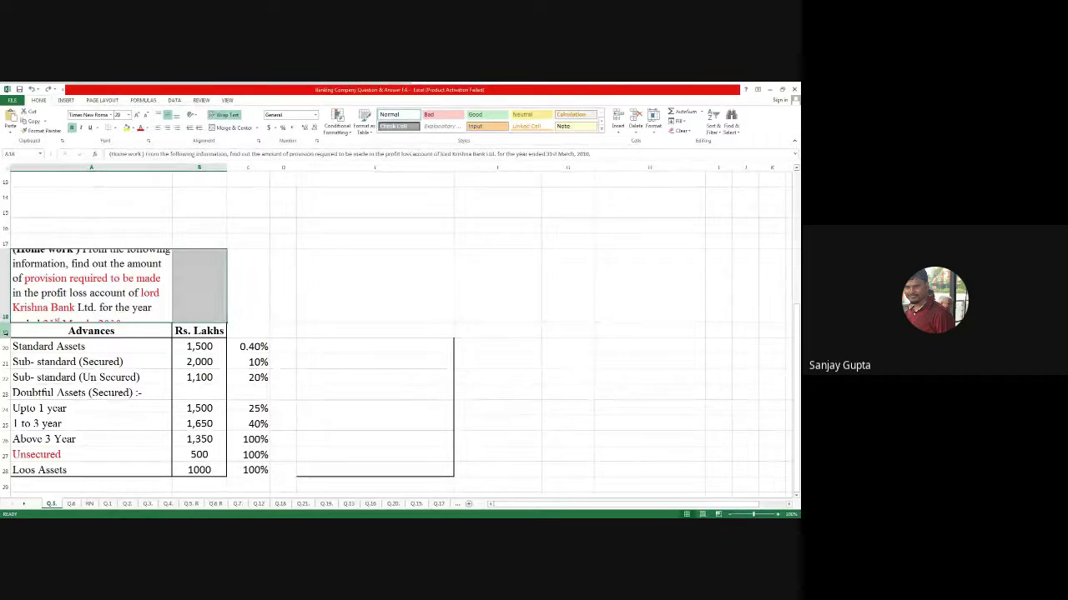
Undo the unmerge of the Home work question cell across columns A and B in row 18.
key("ctrl+z")
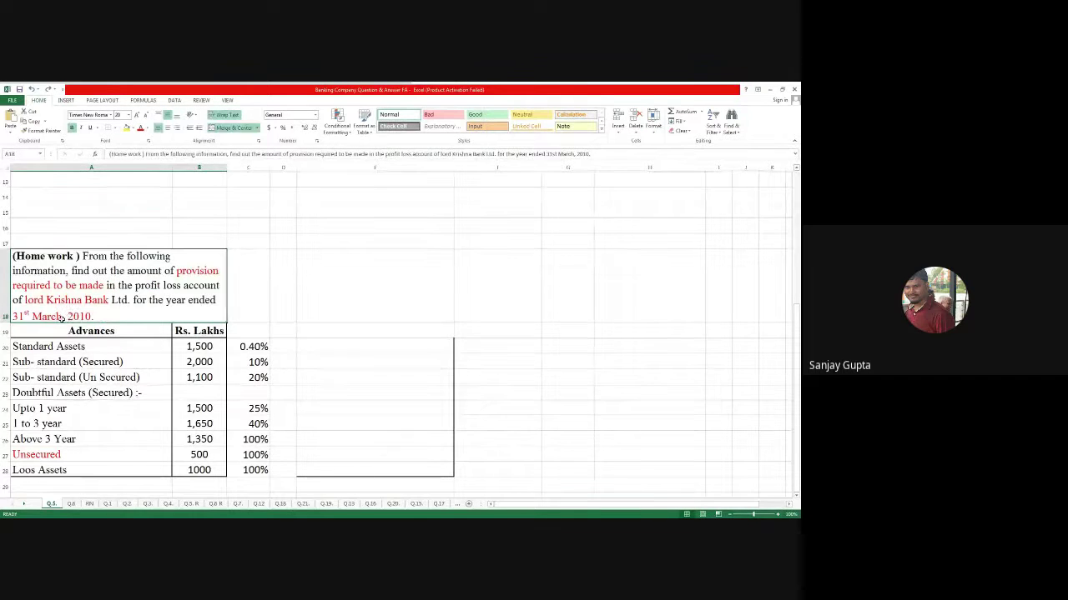
left_click(249, 302)
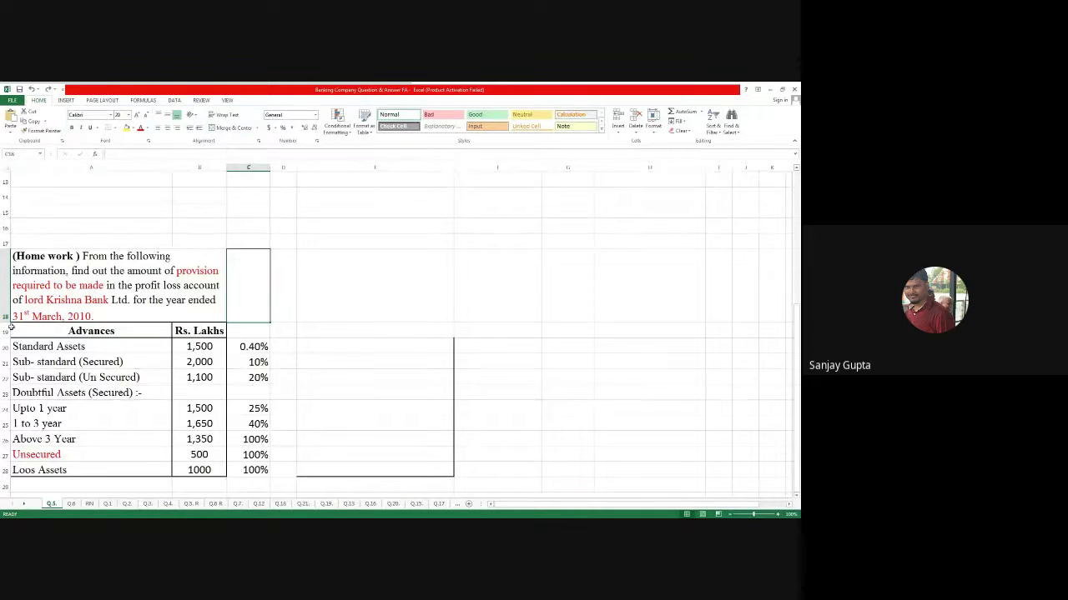
Review the Home work question's advances and provision rates alongside the solved Q.5 computation.
scroll(11, 327, "down", 1)
left_click_drag(248, 300, 253, 423)
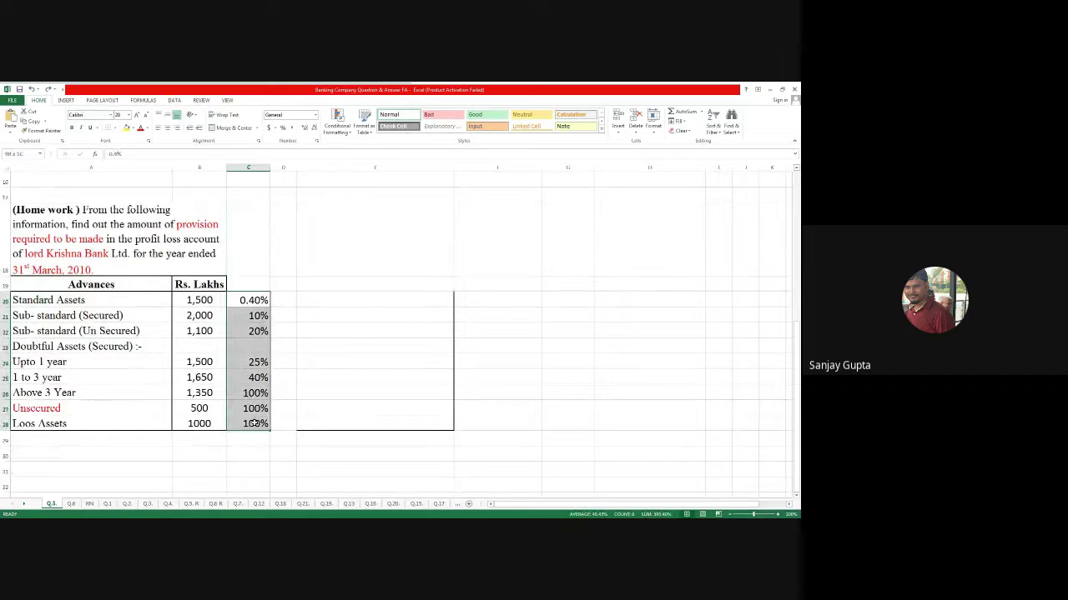
left_click(306, 267)
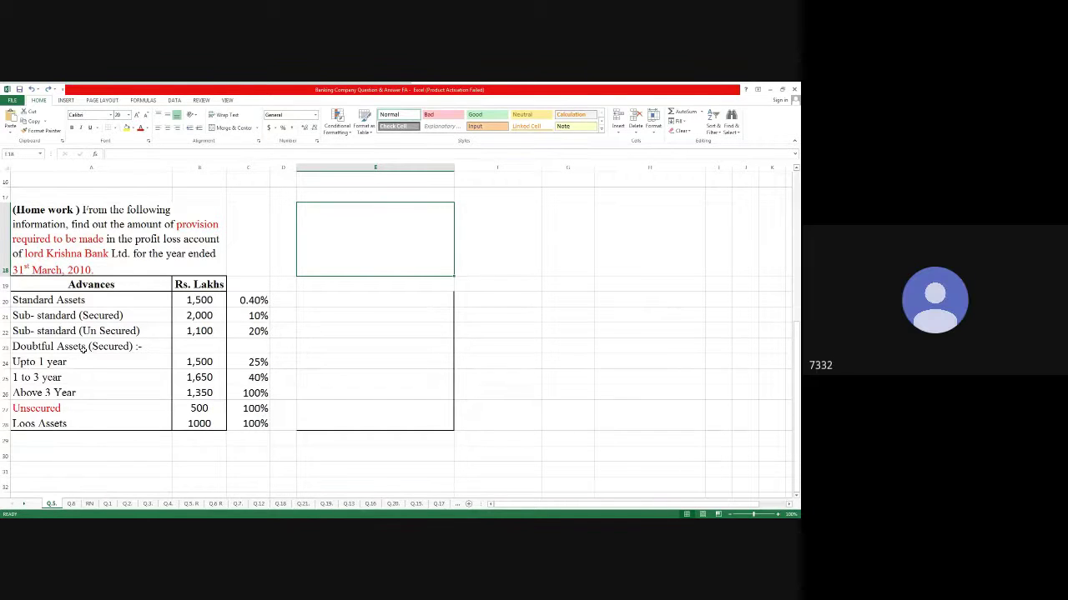
scroll(83, 349, "up", 5)
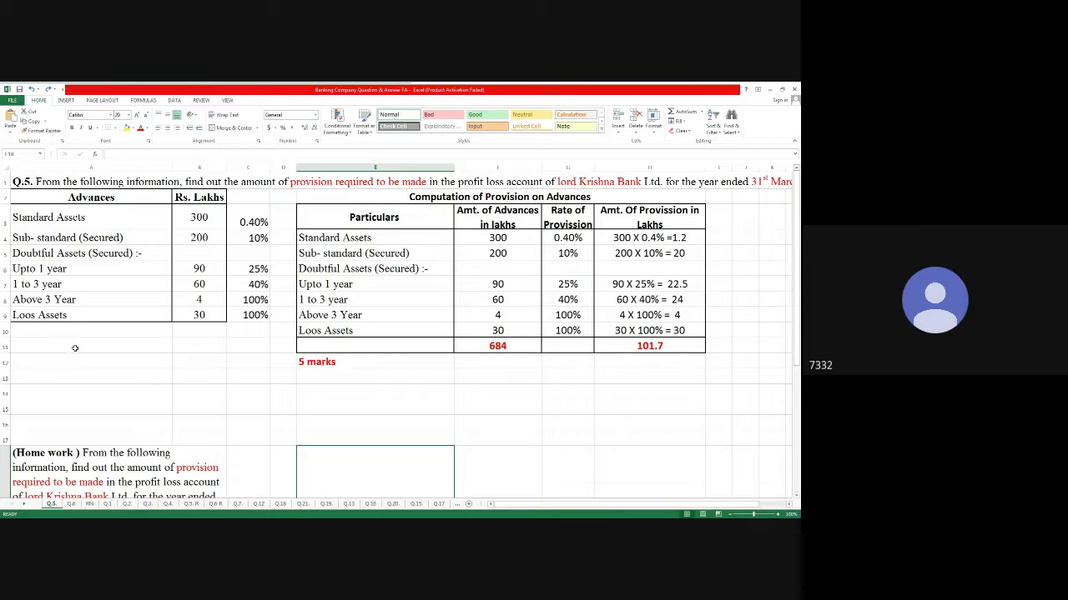
scroll(87, 350, "down", 5)
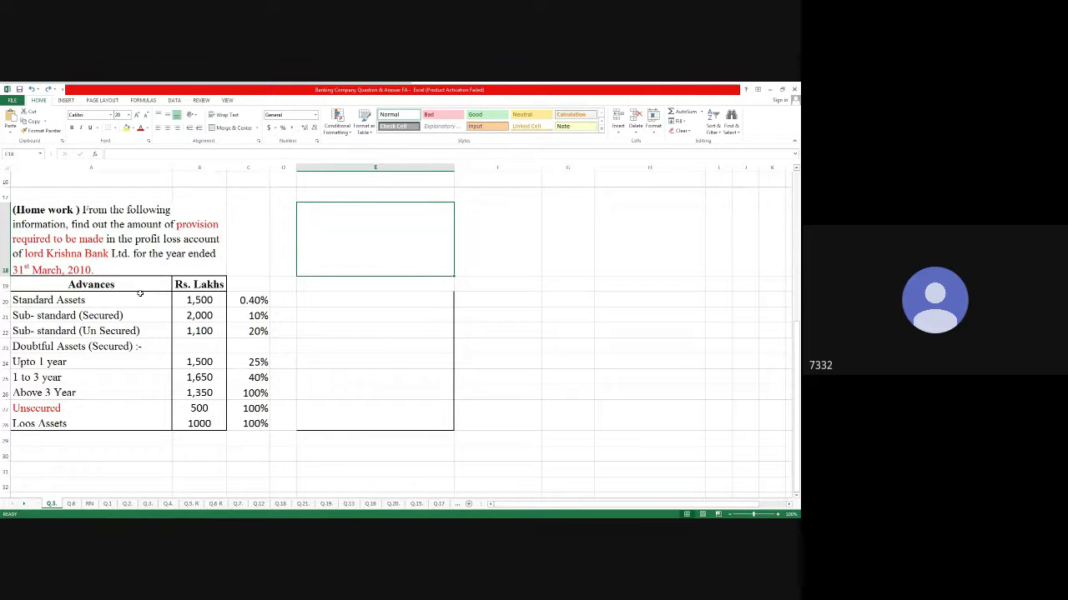
scroll(173, 307, "down", 1)
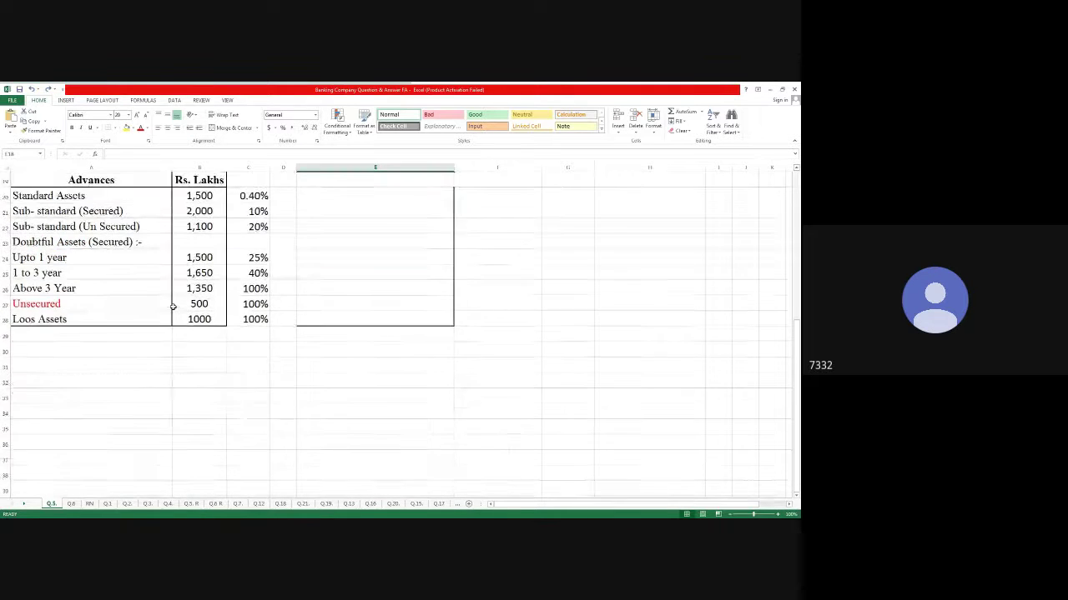
scroll(173, 306, "up", 2)
scroll(173, 307, "down", 5)
scroll(173, 307, "up", 2)
scroll(172, 307, "up", 6)
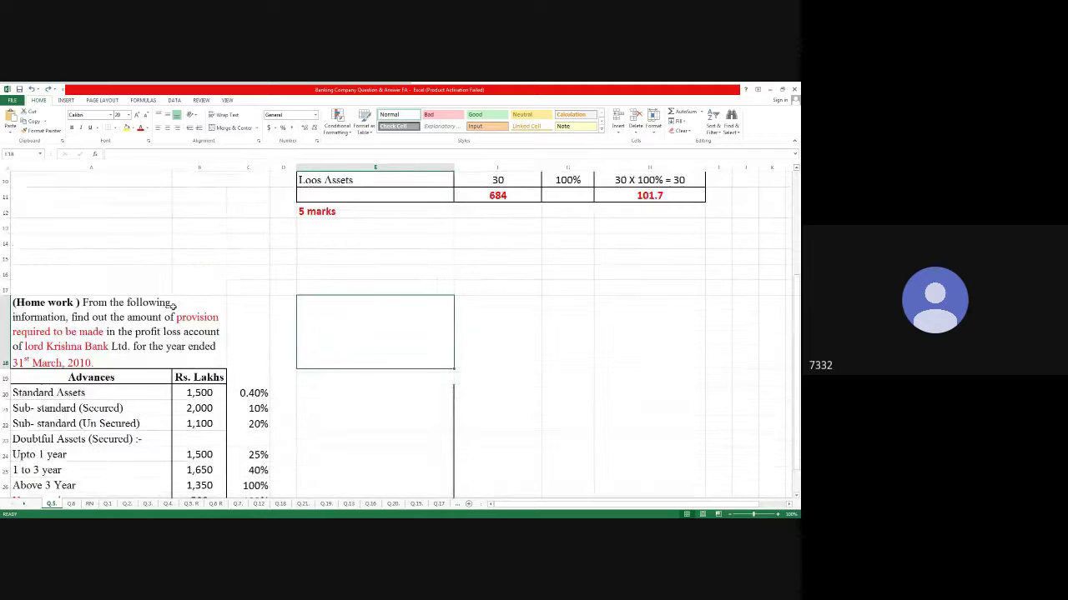
scroll(172, 307, "down", 3)
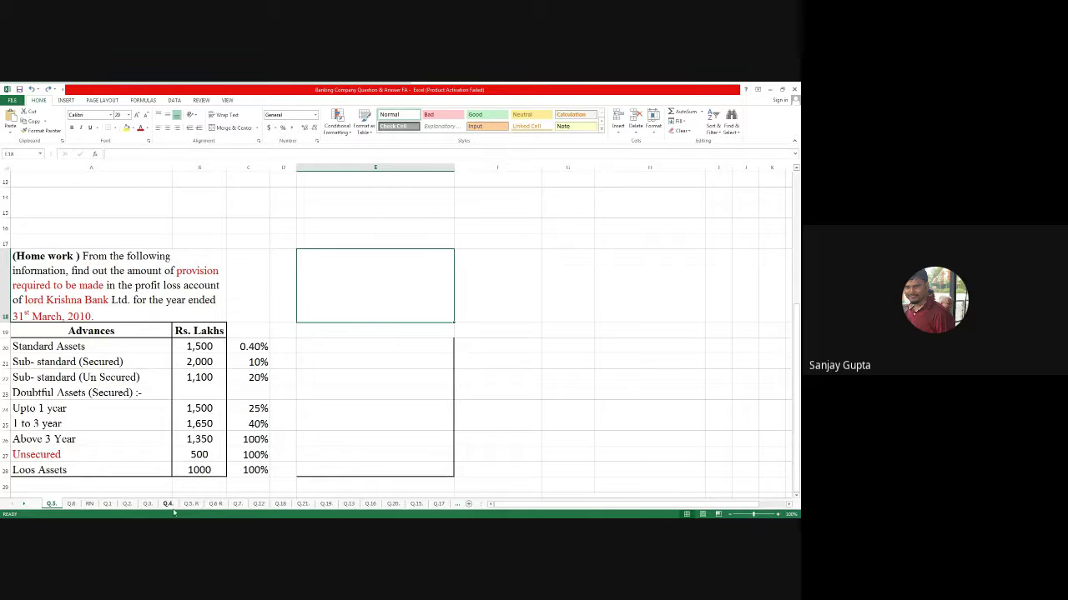
On the Q.6 sheet, clear the computation table entries in E3:H11 and the provision rates in C3:C10.
left_click(73, 505)
scroll(285, 264, "up", 3)
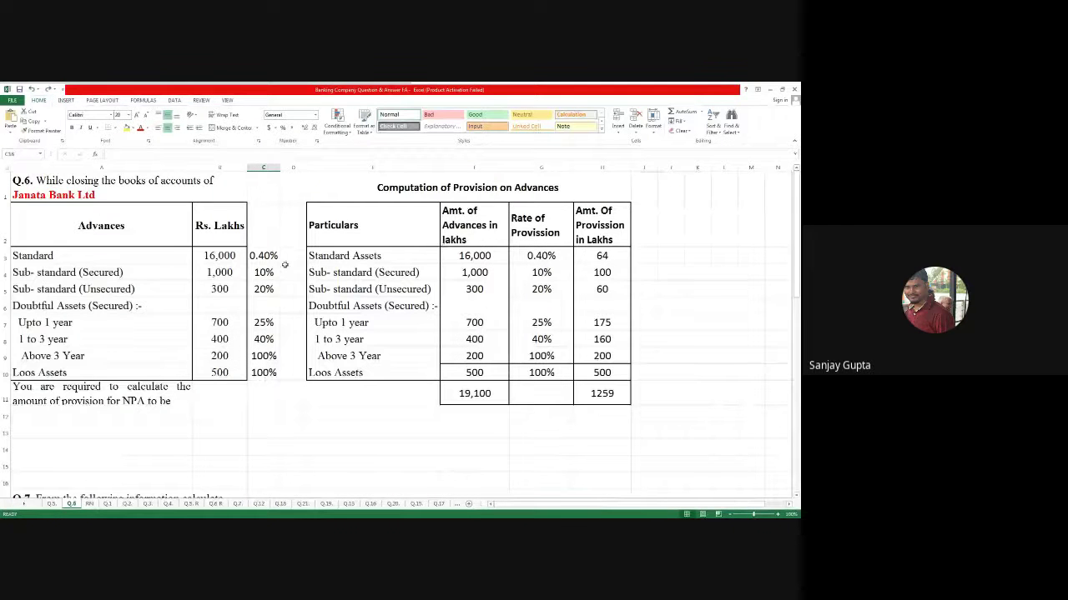
left_click_drag(358, 257, 593, 400)
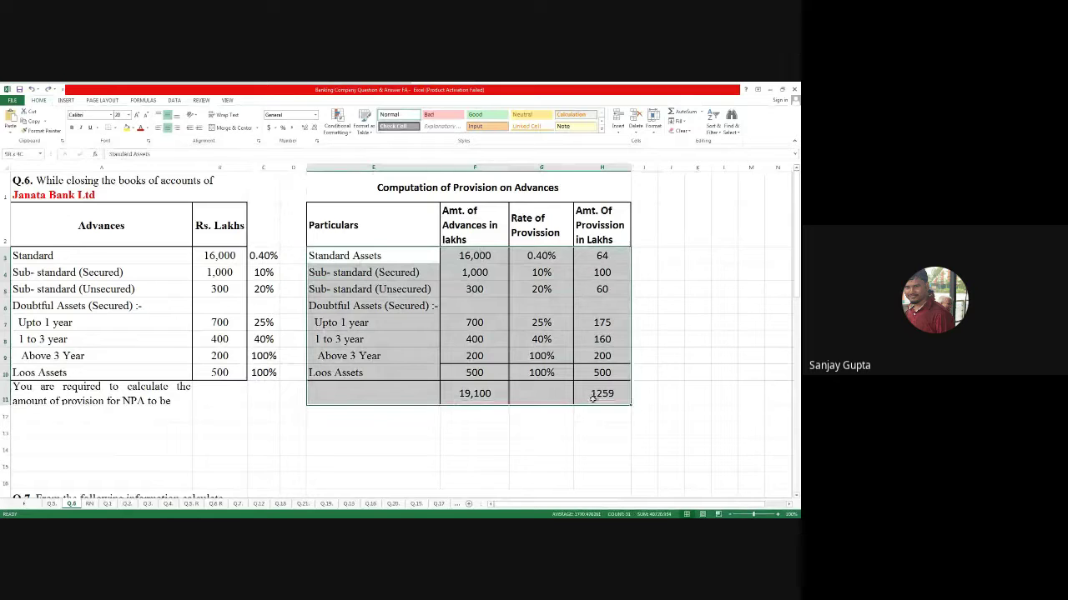
key("Delete")
left_click(706, 306)
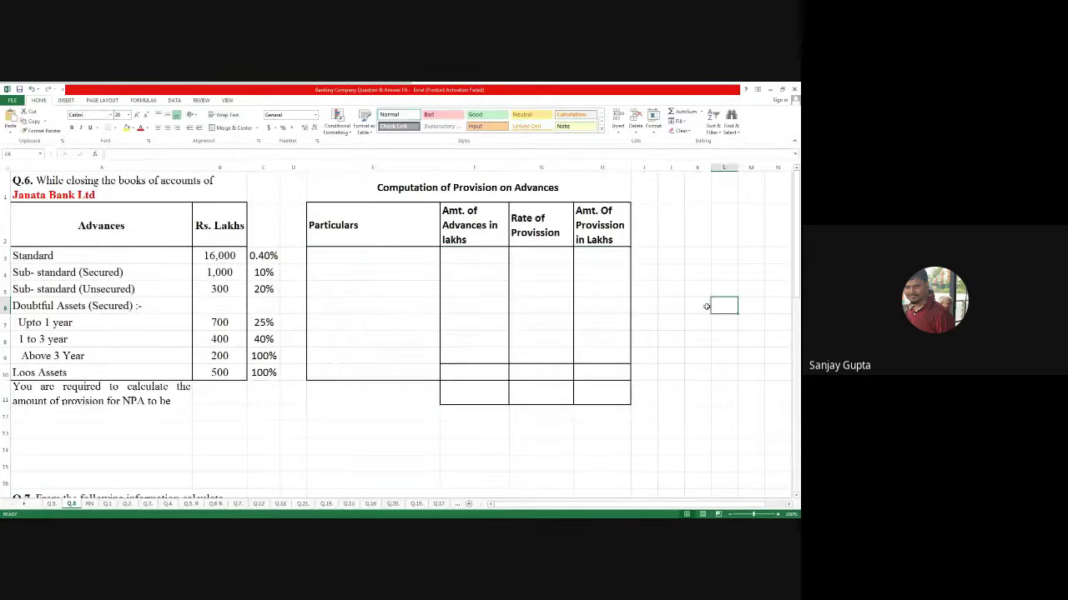
left_click_drag(263, 256, 262, 373)
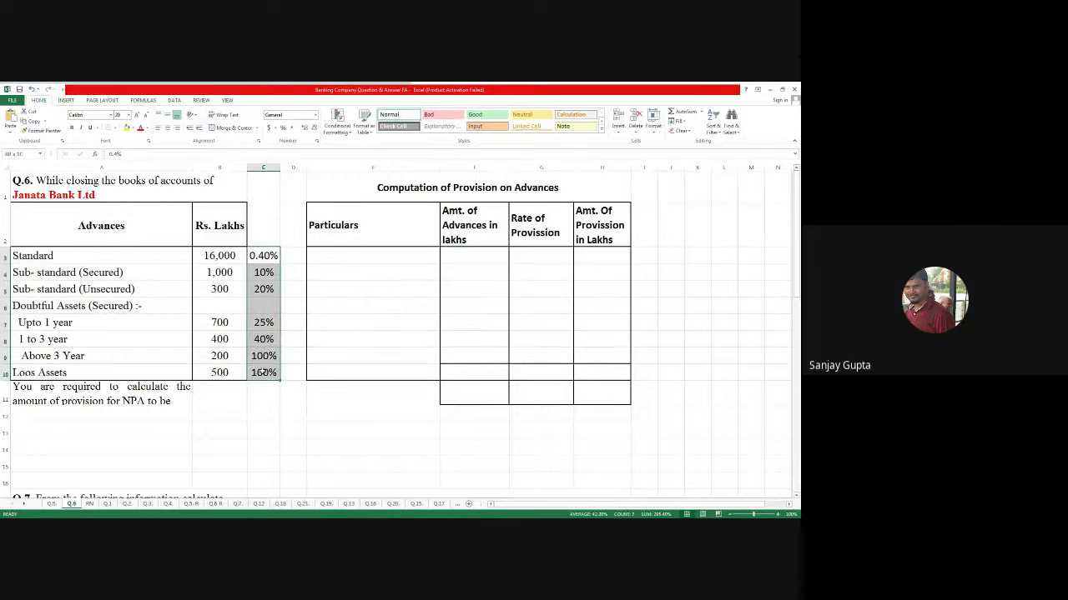
key("Delete")
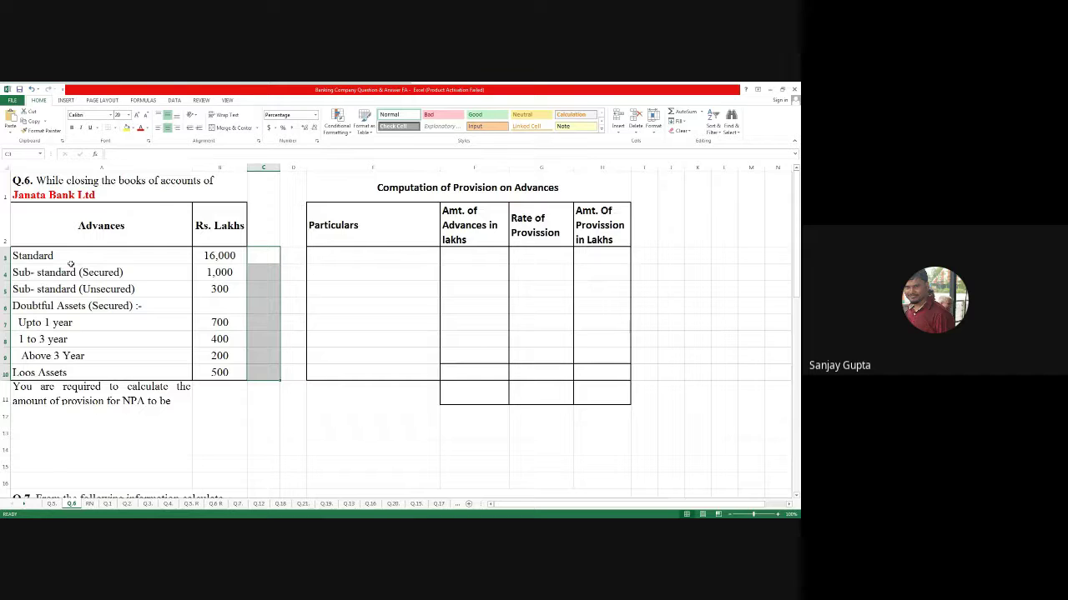
left_click(255, 256)
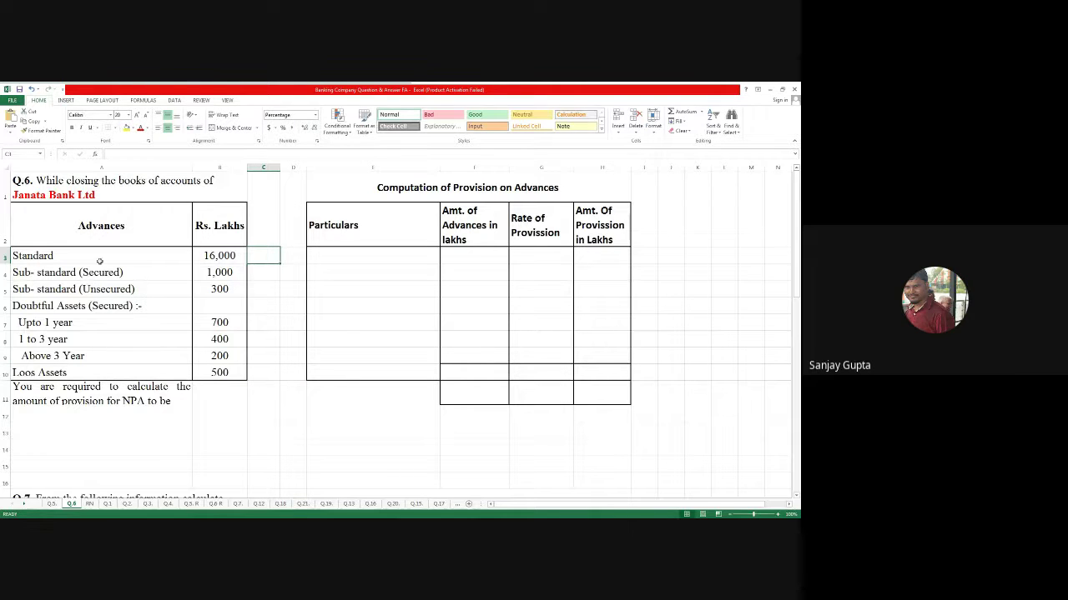
type("0.")
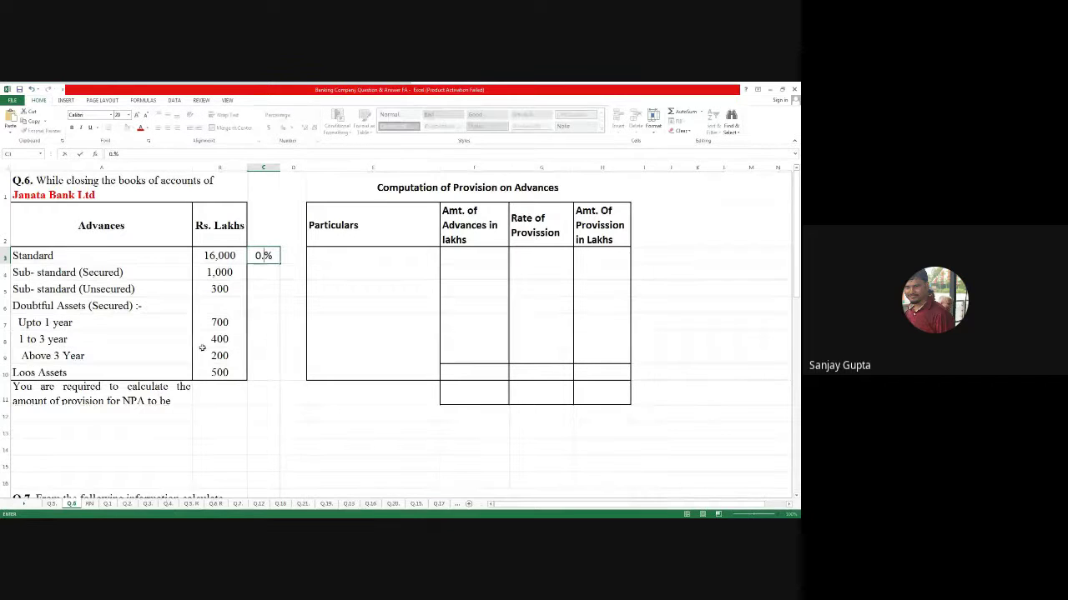
left_click(283, 306)
left_click(265, 258)
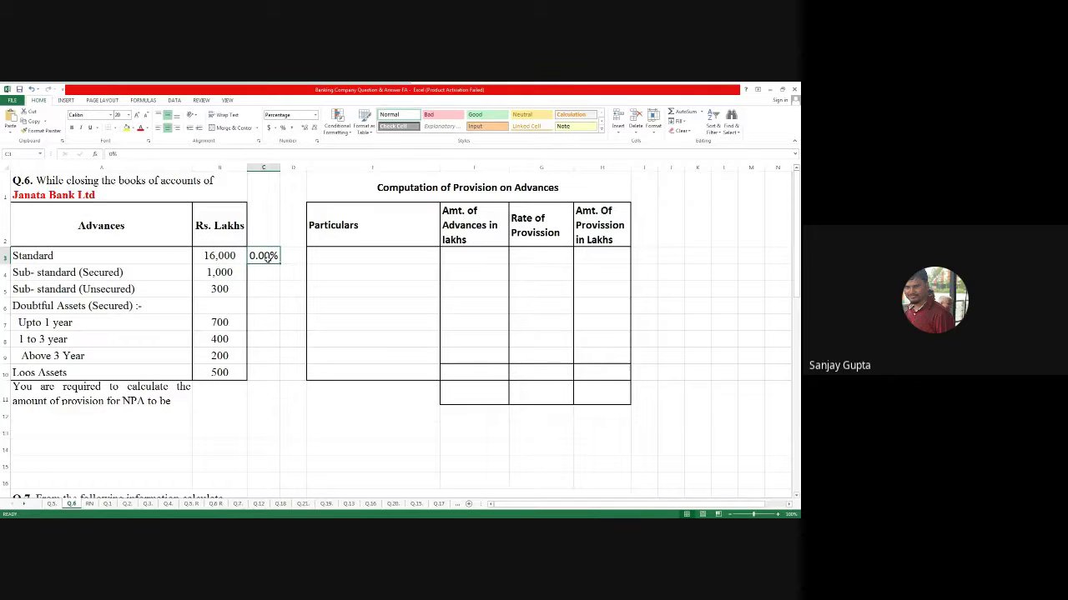
type("40")
key("Return")
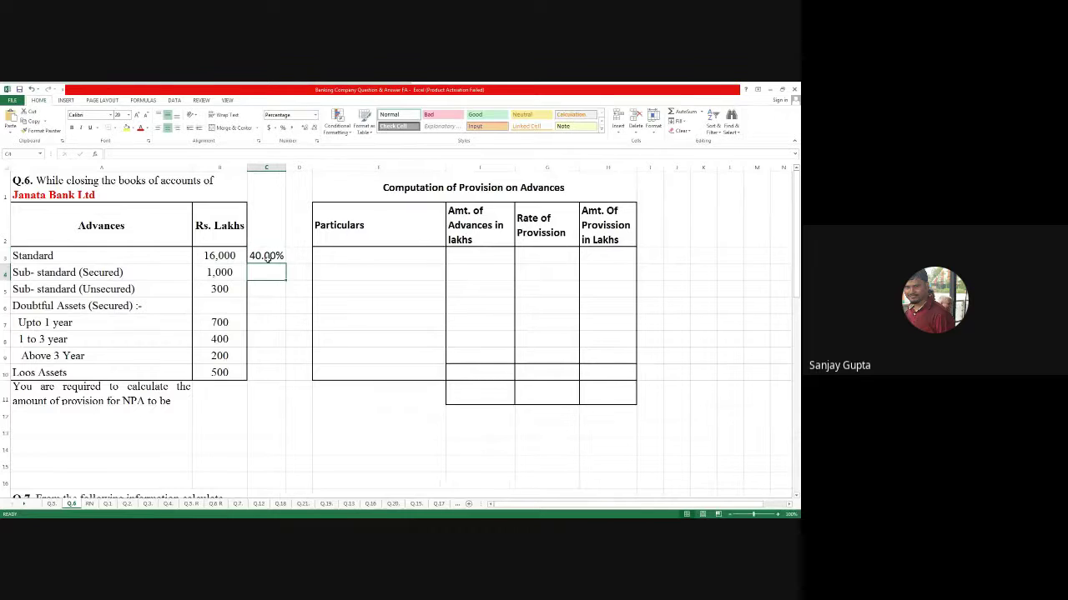
left_click(267, 258)
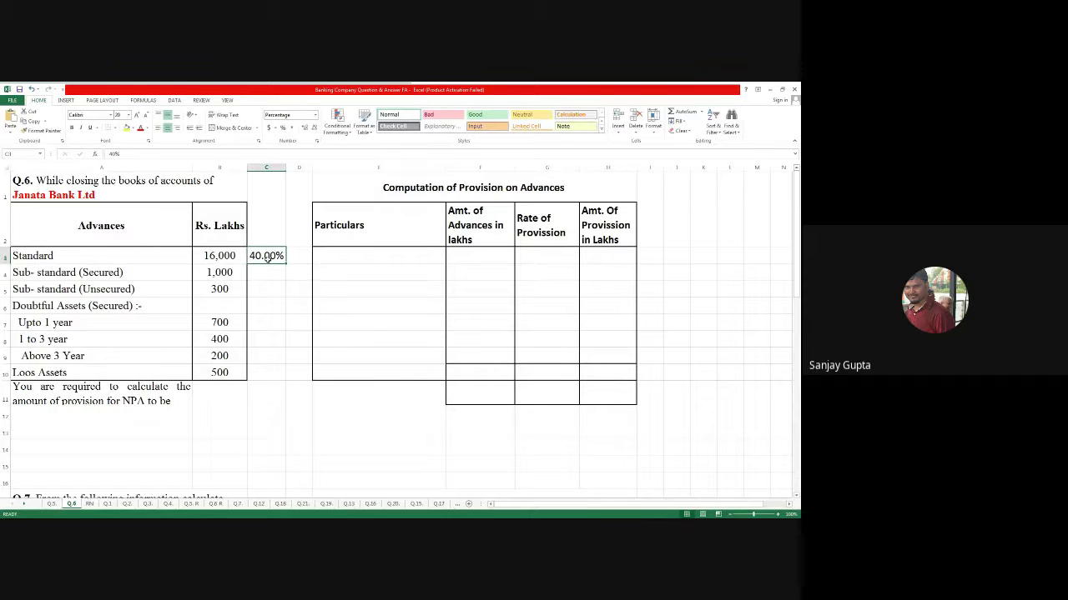
type("0.4")
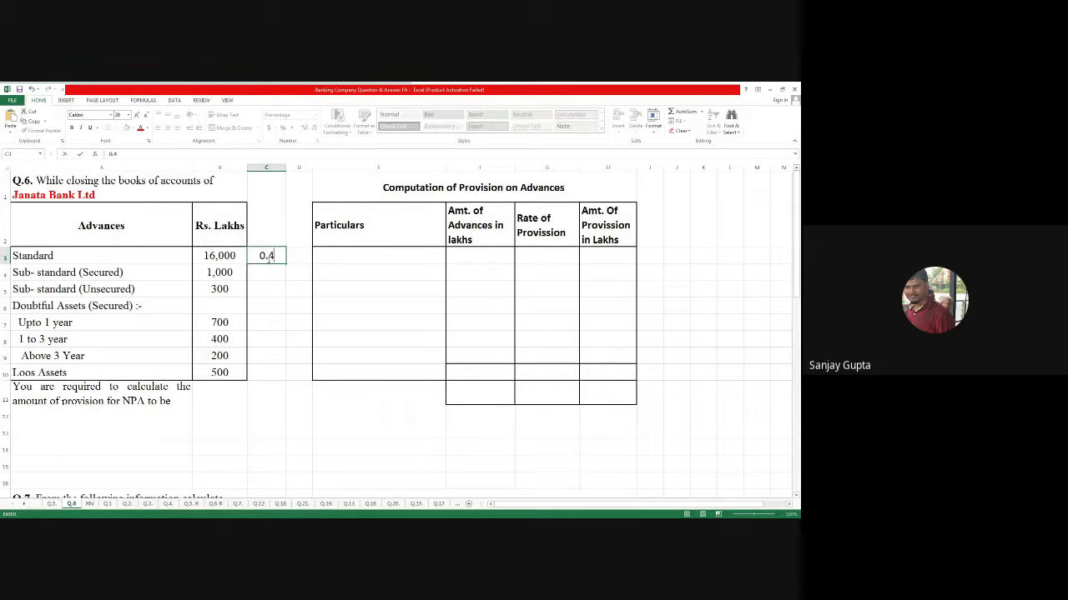
key("Return")
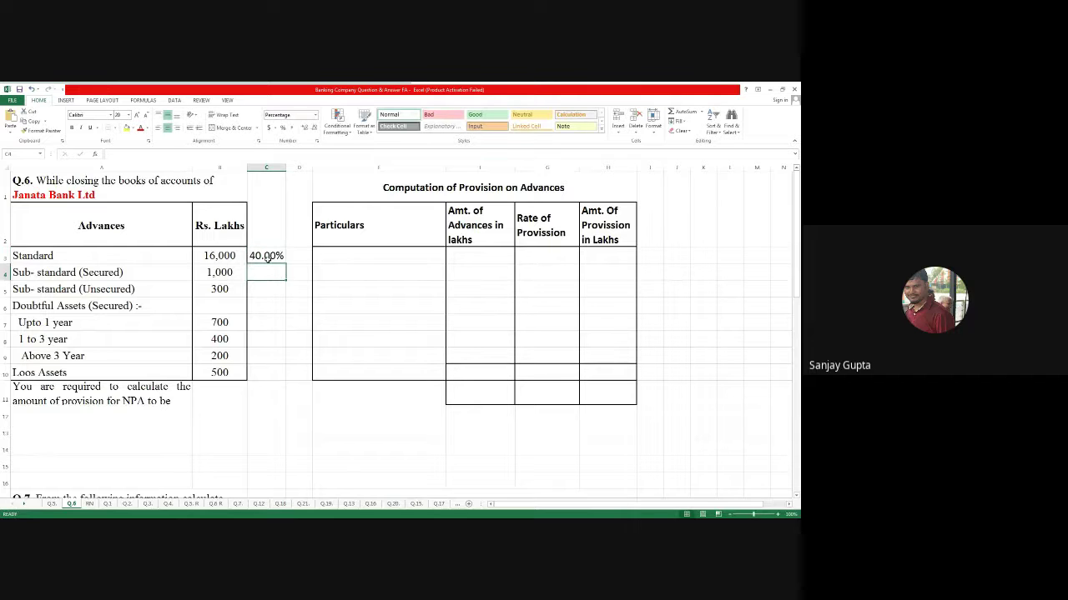
Set the provision rate for Standard advances in cell C3 to 0.40%.
left_click(268, 258)
type("0.4")
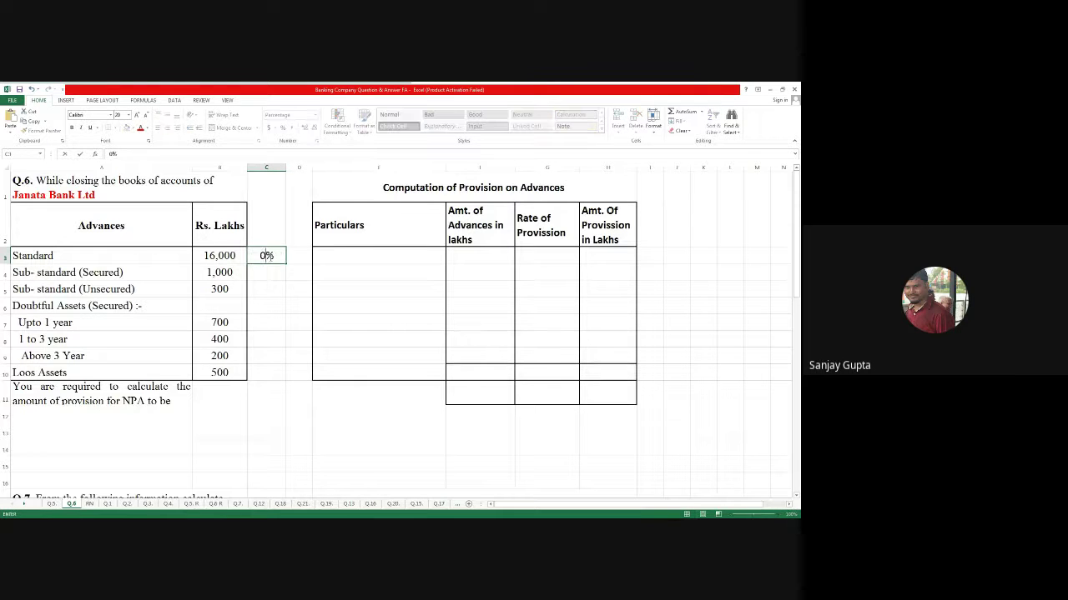
key("Return")
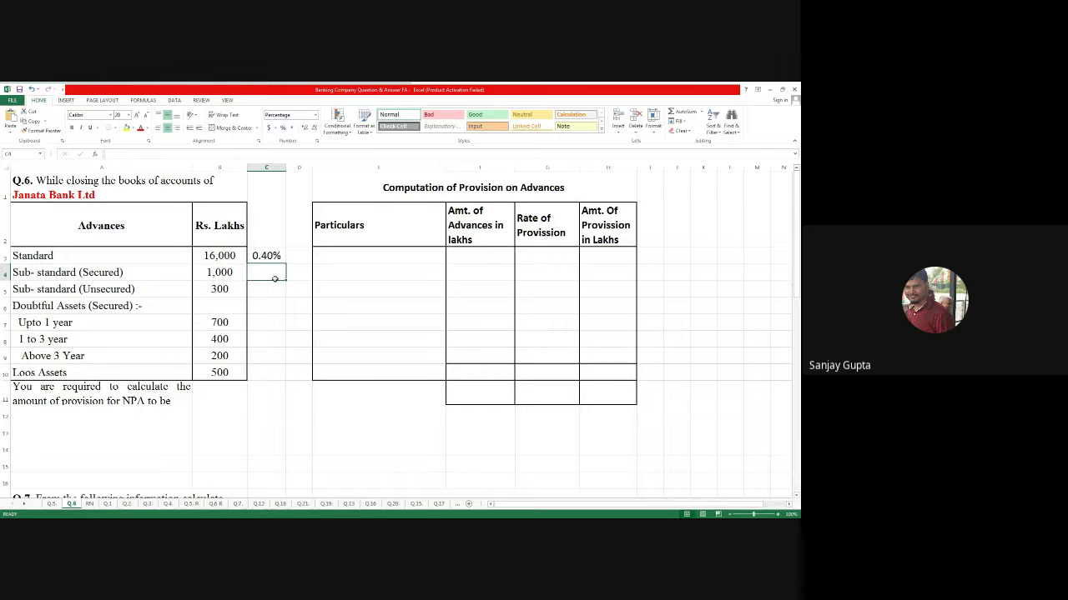
type("20")
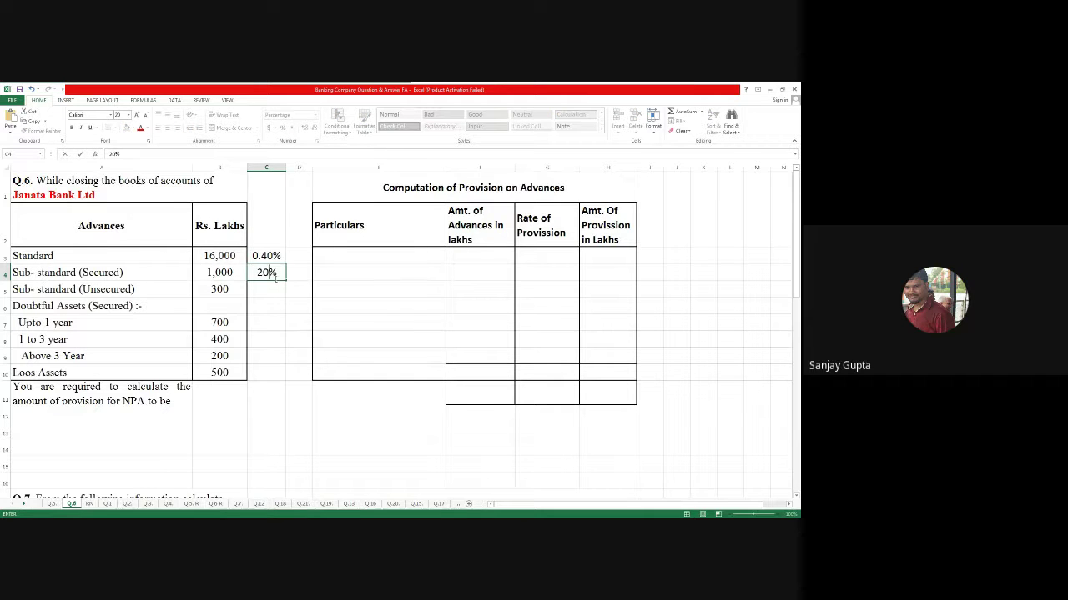
key("Return")
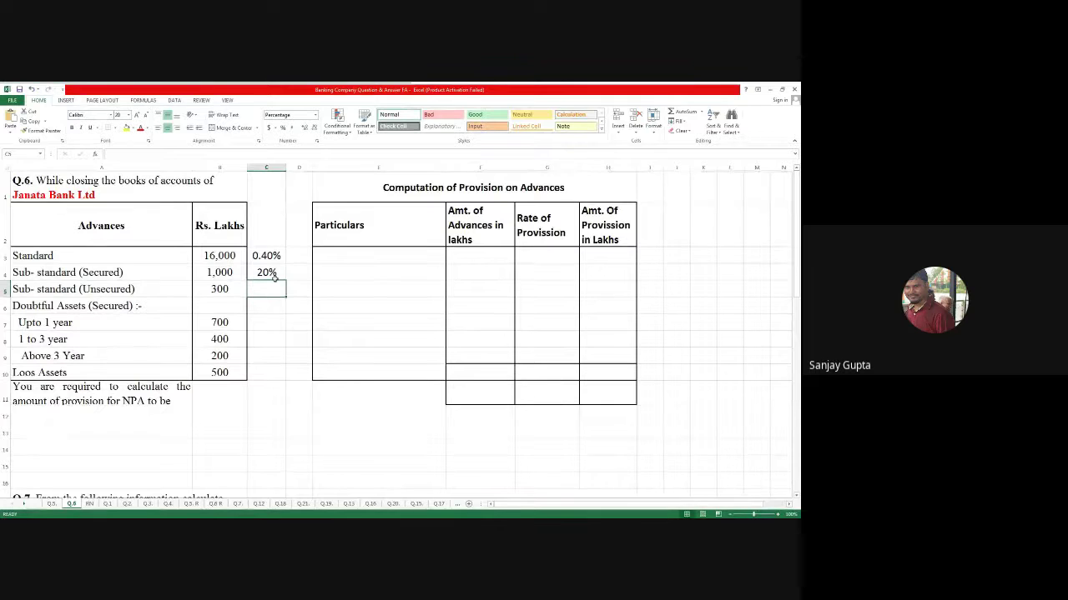
type("2")
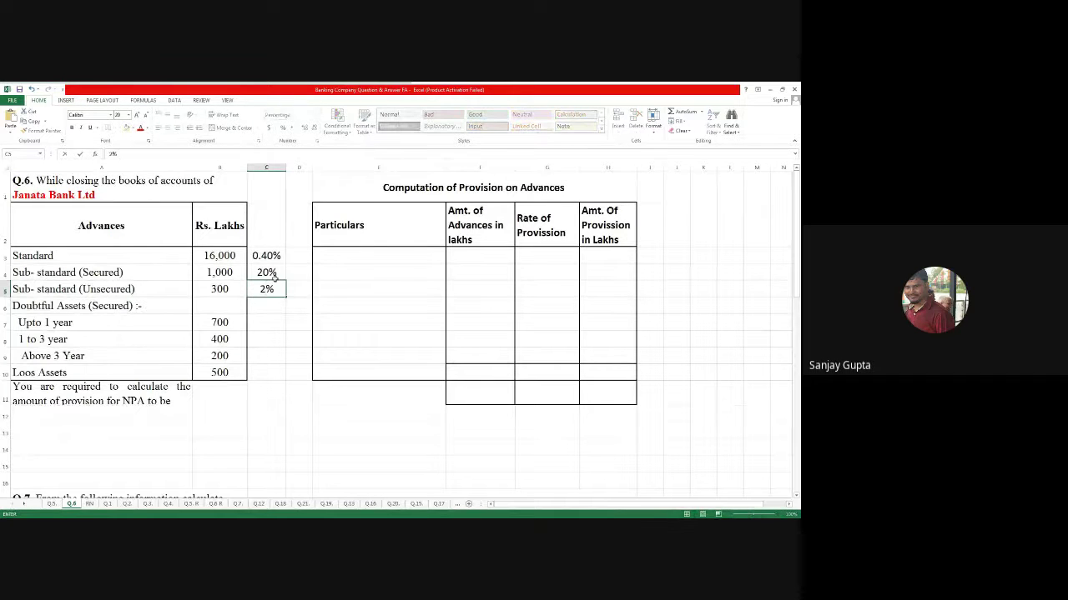
Enter the sub-standard provision rates in column C as 10% for Secured and 20% for Unsecured.
left_click(274, 278)
type("10")
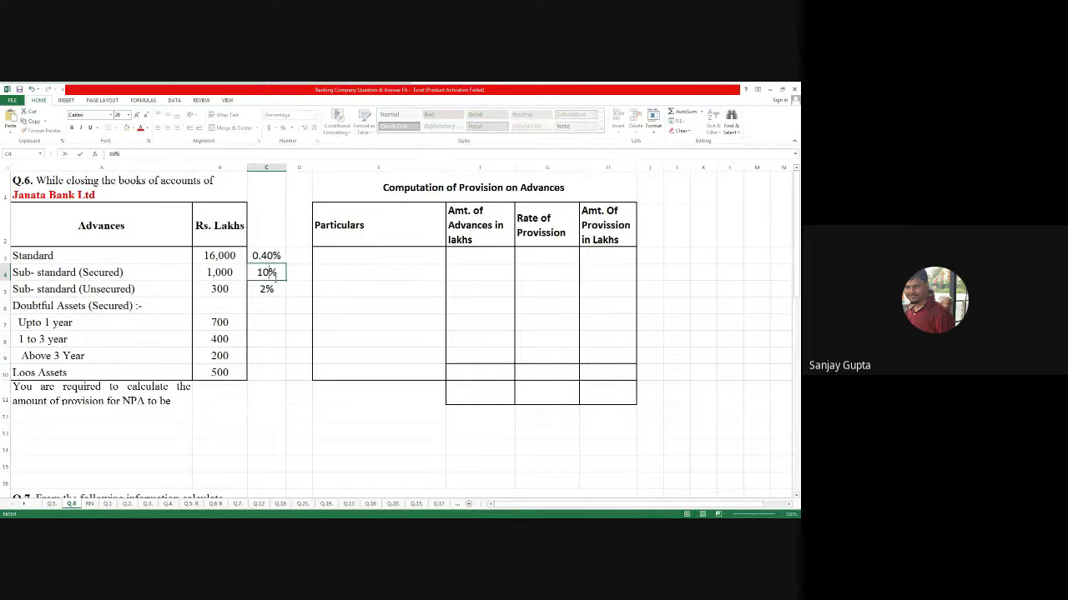
key("Return")
type("20")
key("Return")
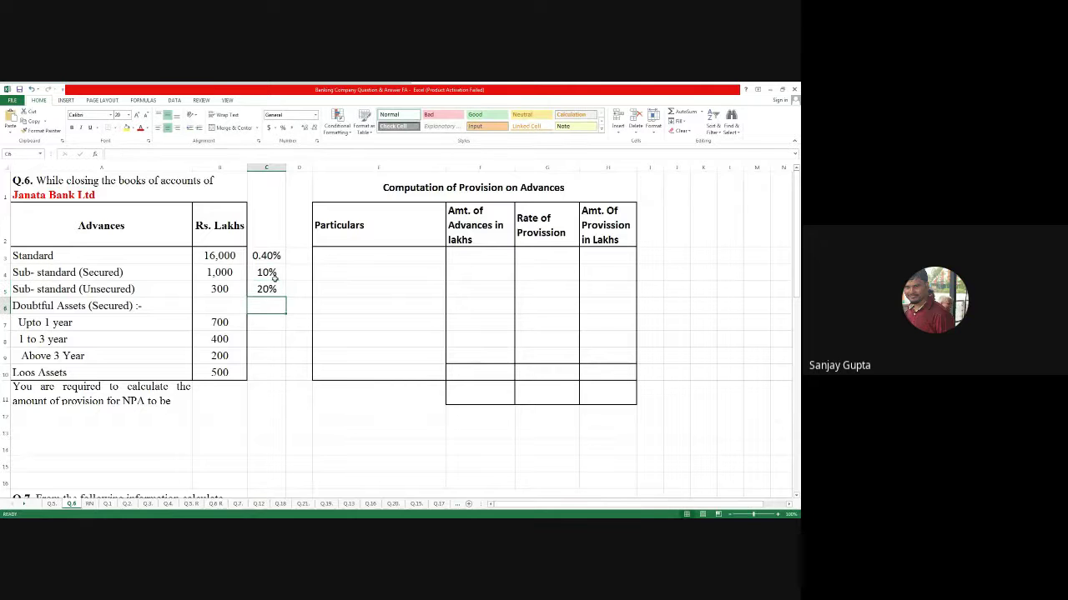
Enter the provision rates 25% for Upto 1 year, 40% for 1 to 3 year, 100% for Above 3 Year and 100% for Loos Assets in column C.
key("Return")
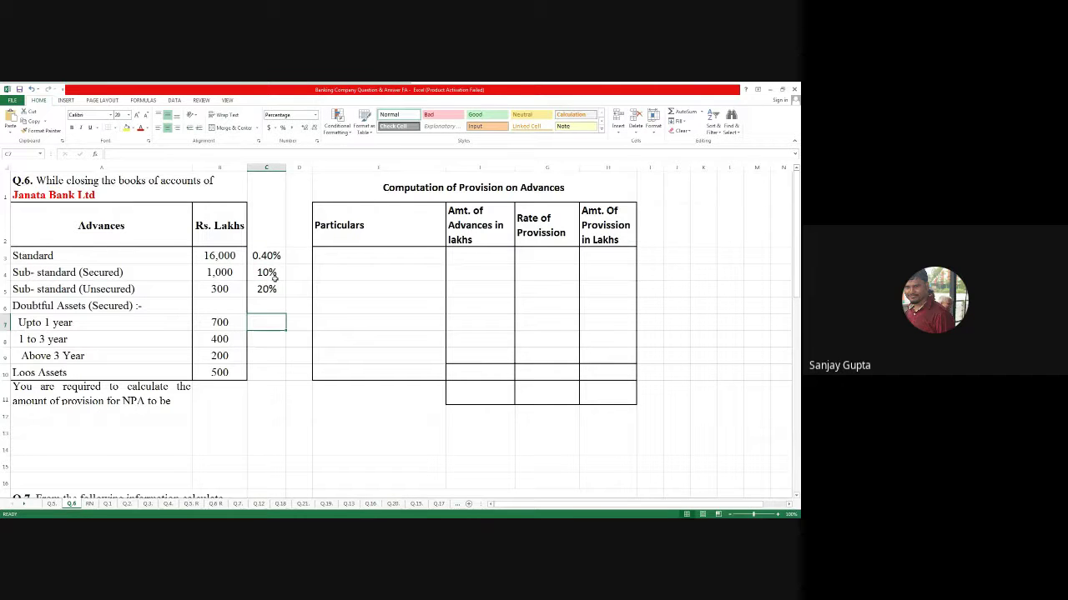
type("25")
key("Return")
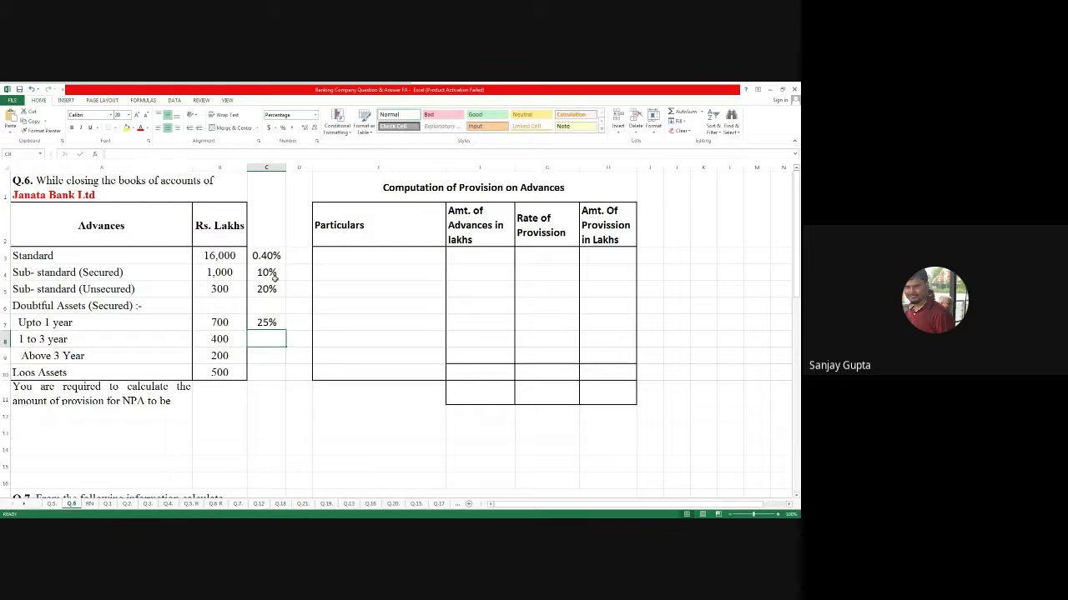
type("40")
key("Return")
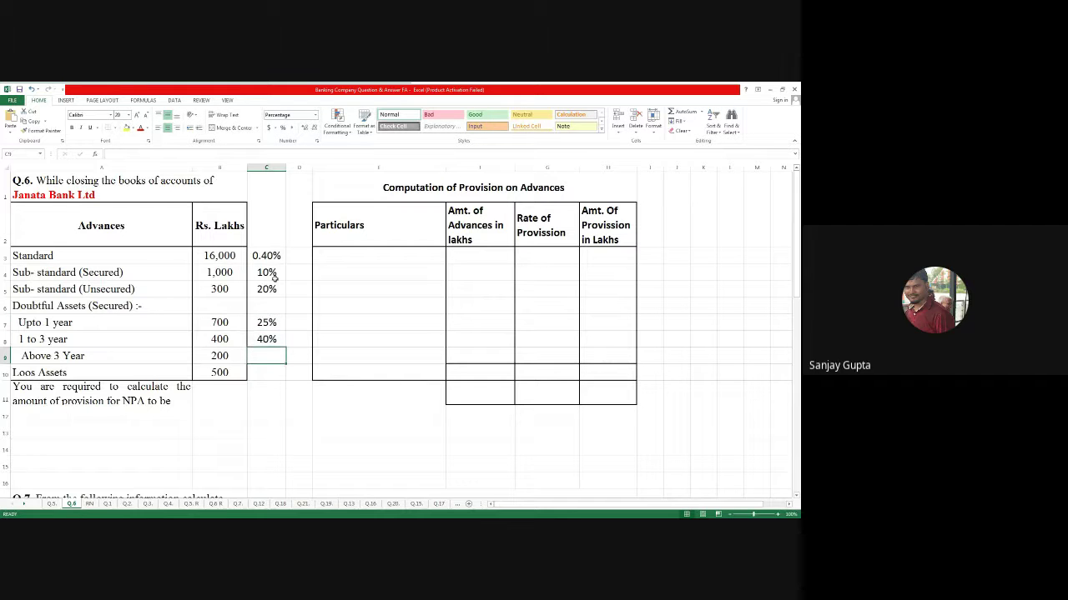
type("100")
key("Return")
type("1")
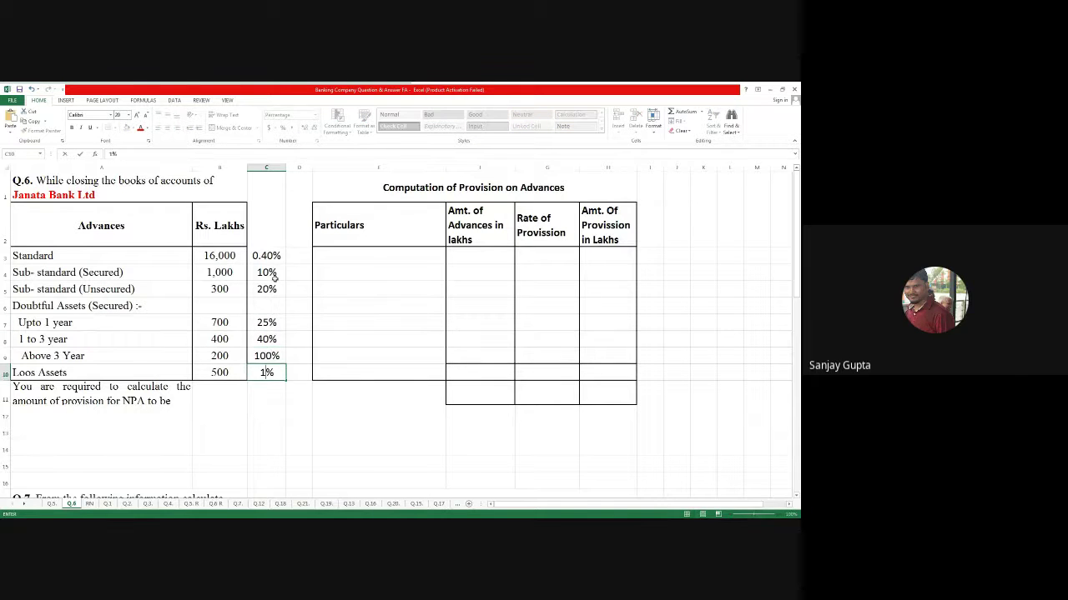
type("00")
key("Return")
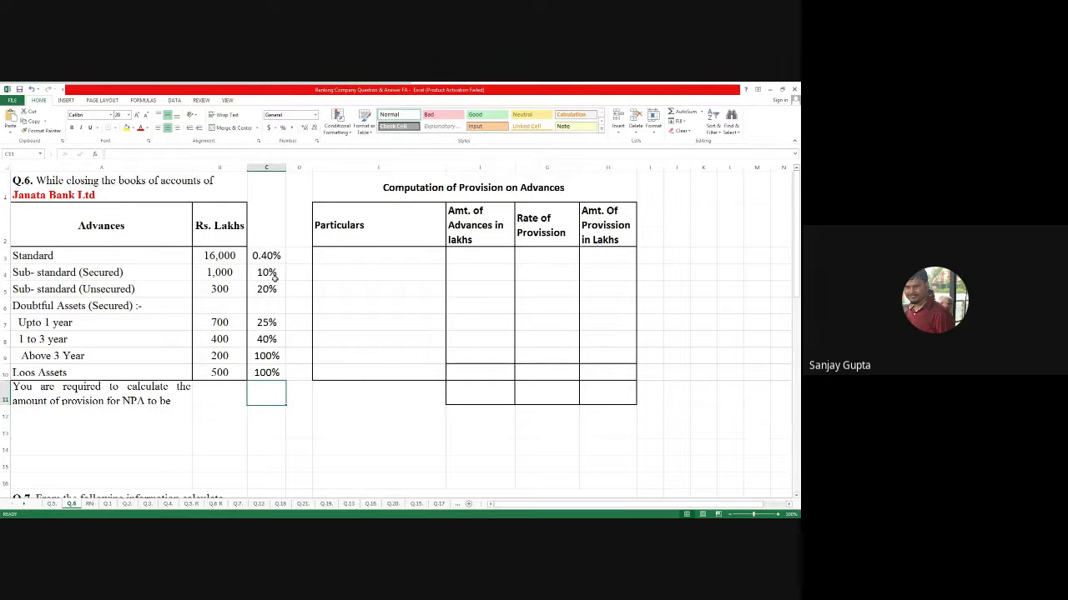
Enter "Standard" as the first entry under Particulars, in cell E3 of the computation table.
left_click(394, 261)
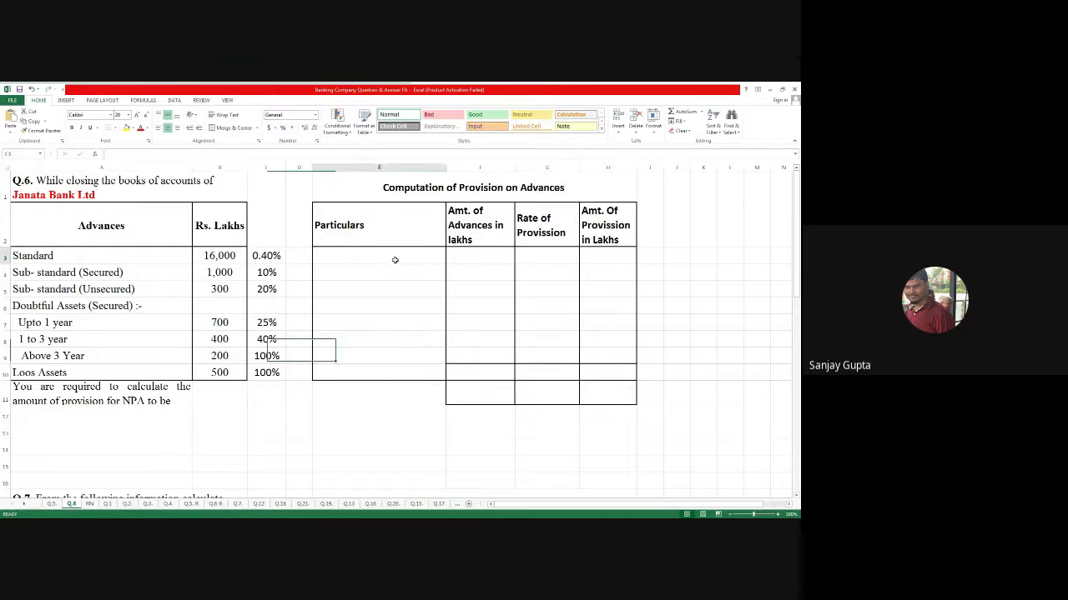
type("Sec")
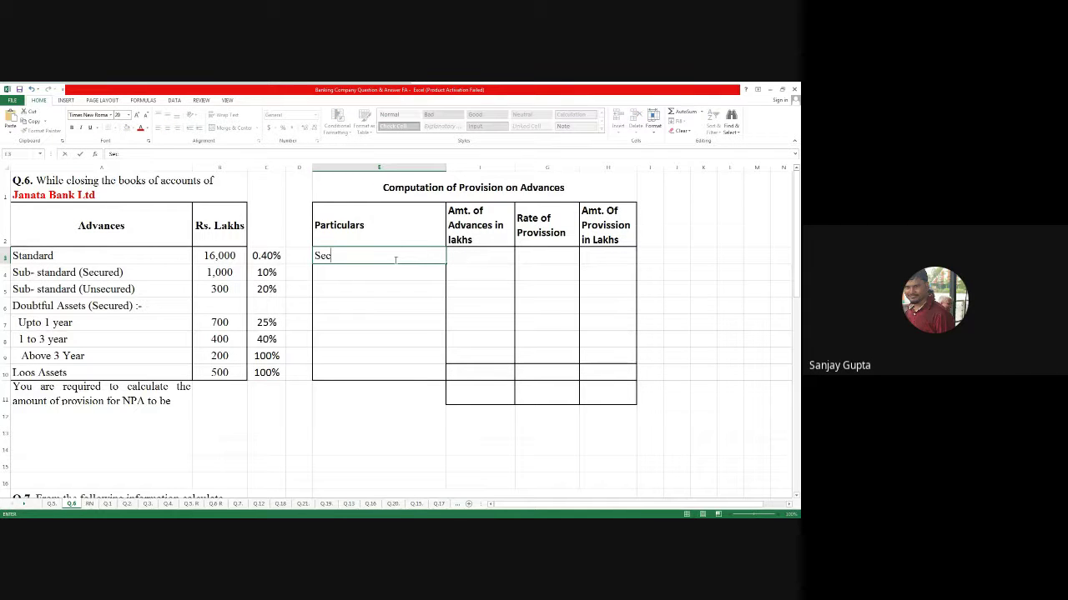
type("ures")
key("BackSpace")
key("BackSpace")
key("BackSpace")
key("BackSpace")
key("BackSpace")
key("BackSpace")
key("BackSpace")
type("Stat")
key("BackSpace")
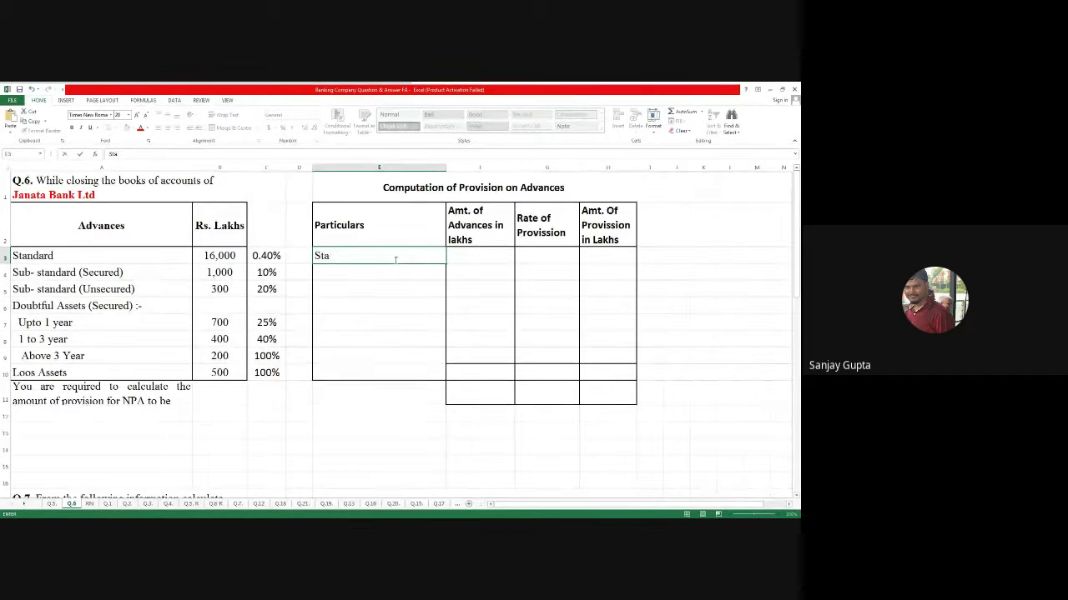
type("nadrd")
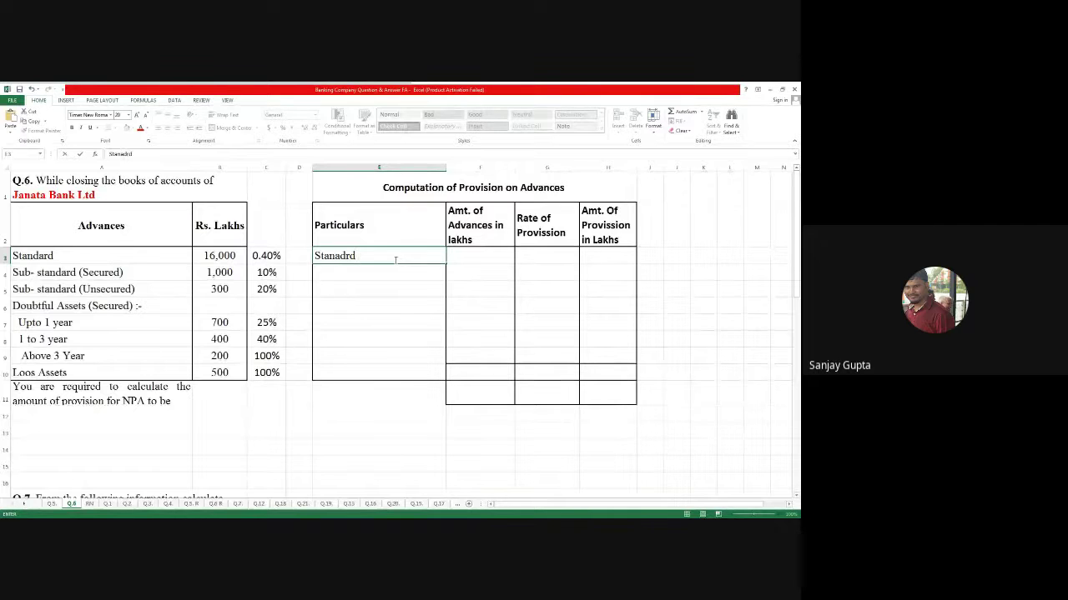
key("BackSpace")
key("BackSpace")
key("BackSpace")
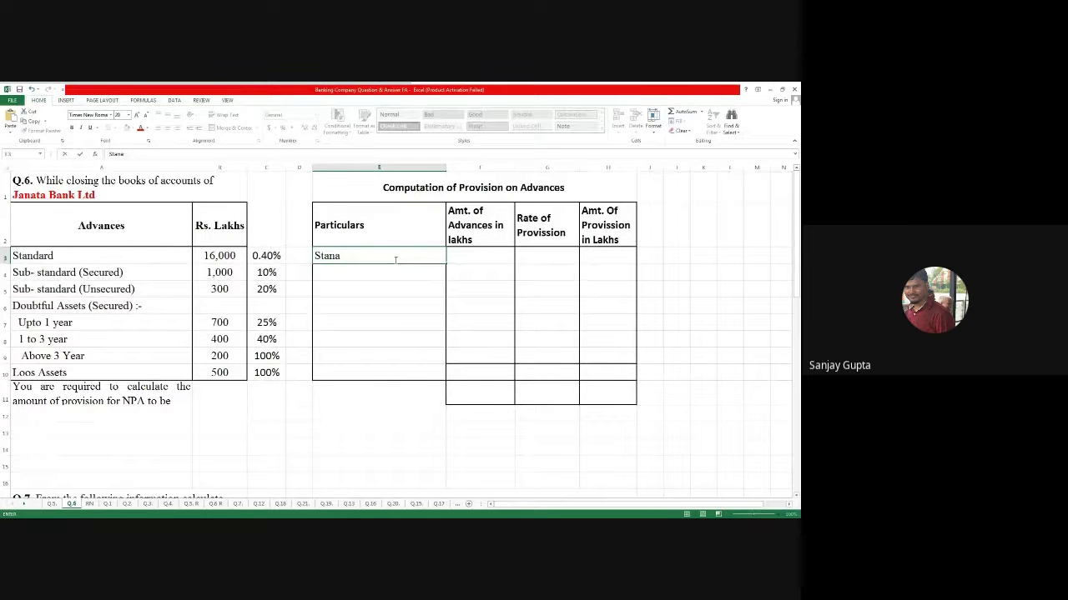
type("dard")
left_click(338, 256)
key("BackSpace")
Enter 1600 as the amount of advances for Standard in cell F3.
left_click(462, 265)
type("1600")
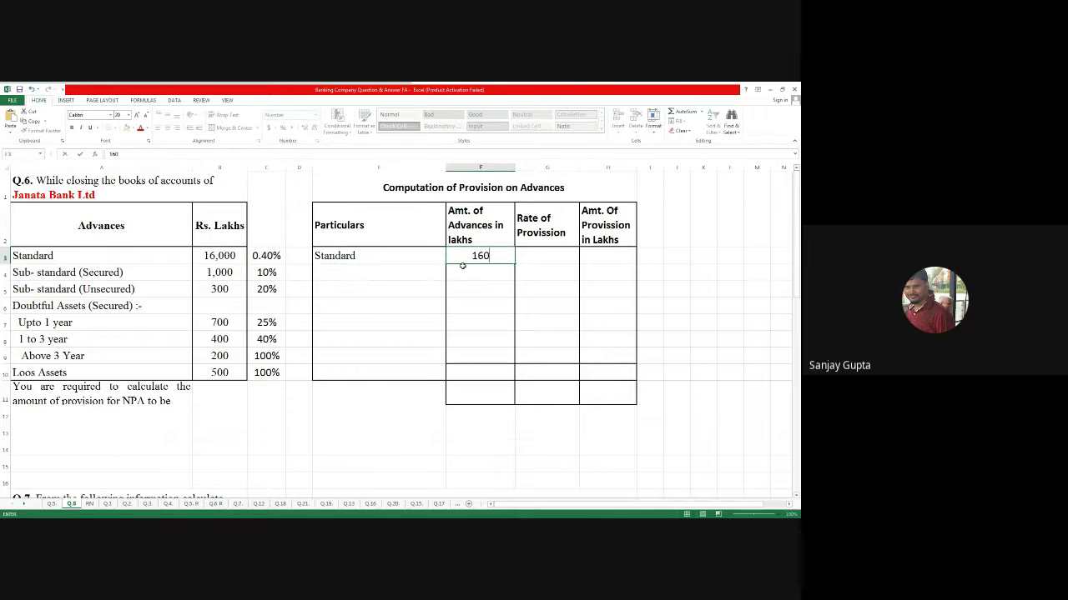
key("Return")
key("Left")
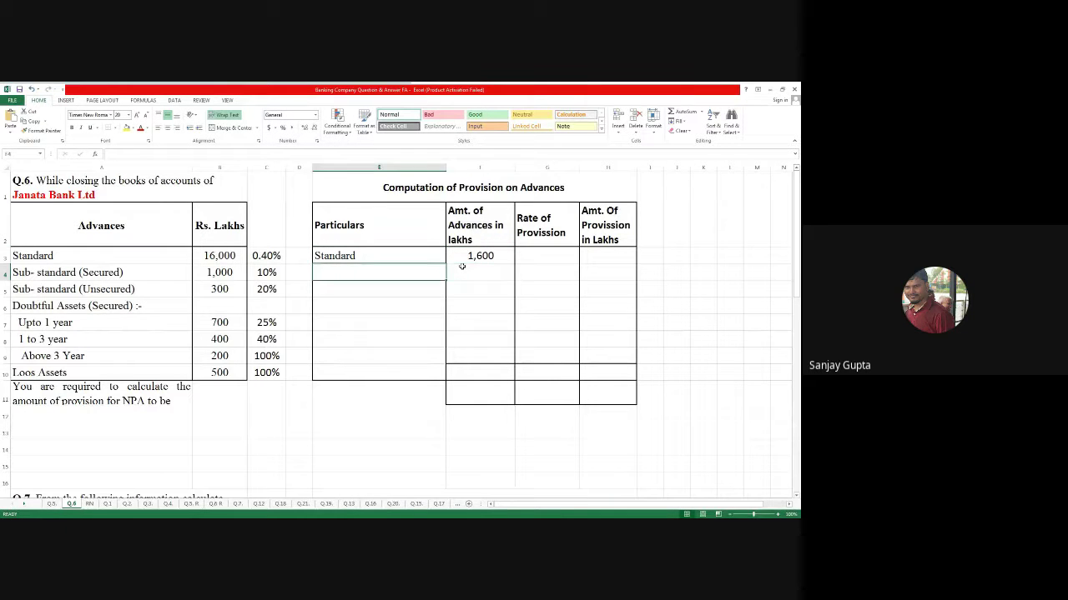
Add a "Sub- Standard" row in E4 with 1000 as its amount of advances in F4.
type("b")
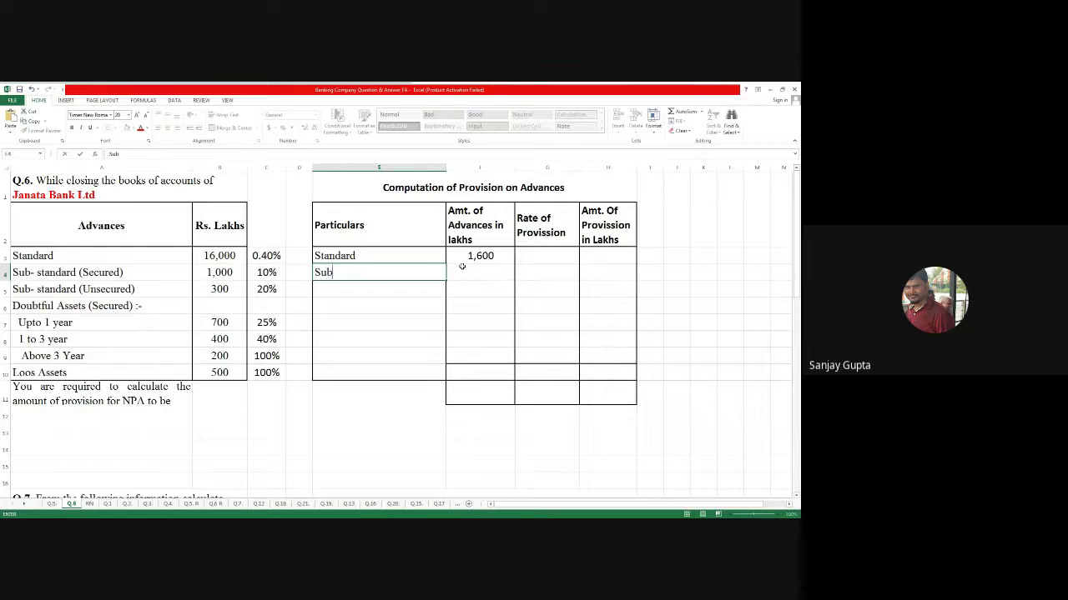
type("- Standard")
left_click(461, 266)
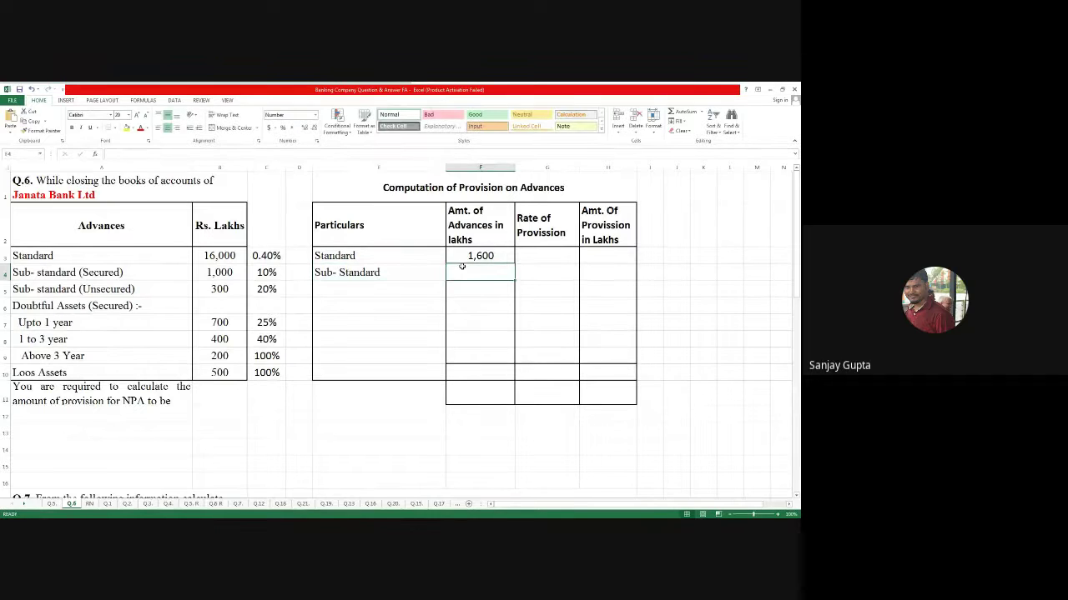
type("1000")
key("Return")
key("Left")
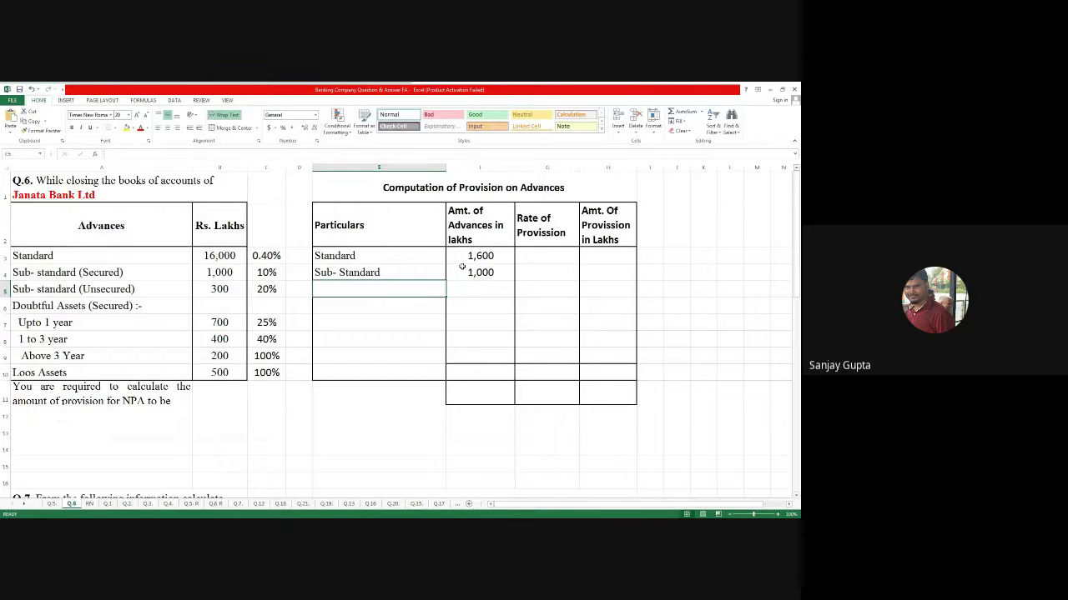
Extend the label in E4 to read "Sub- Standard (Secured)".
type("S")
key("Up")
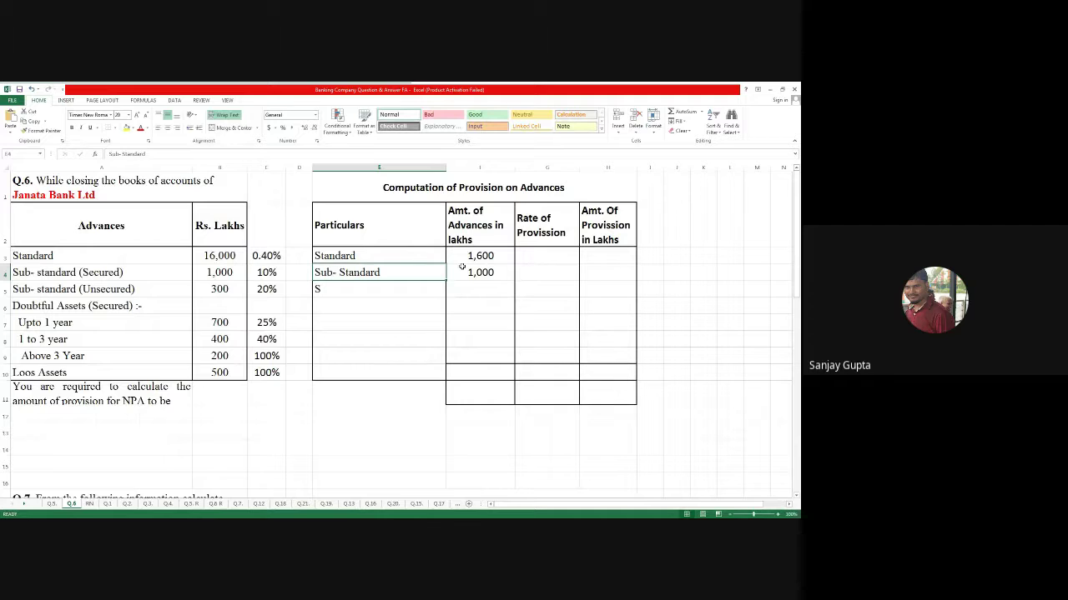
double_click(412, 271)
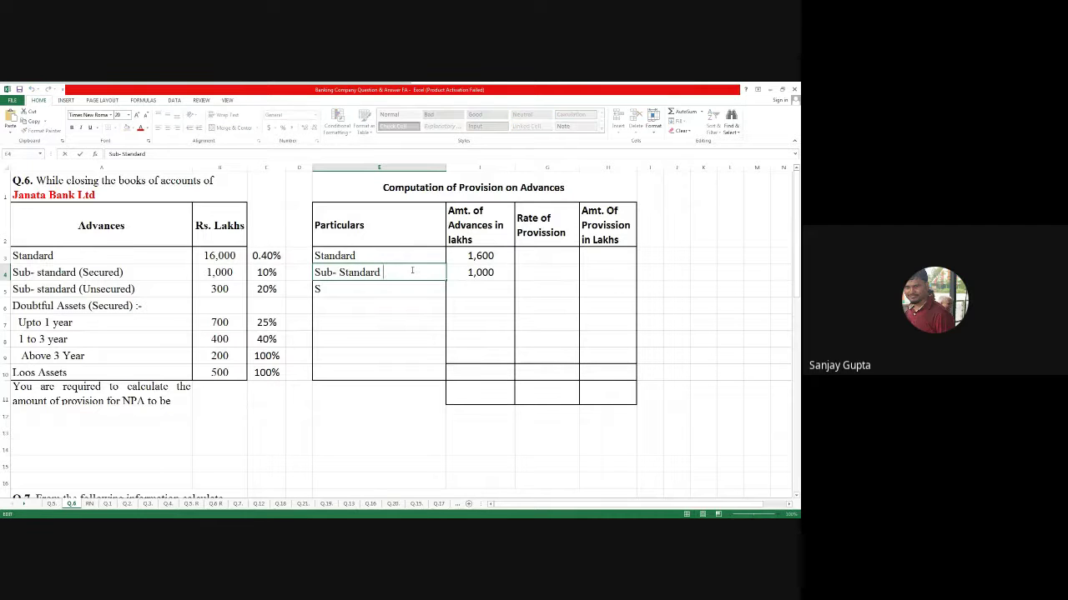
type("(Secured)")
key("Return")
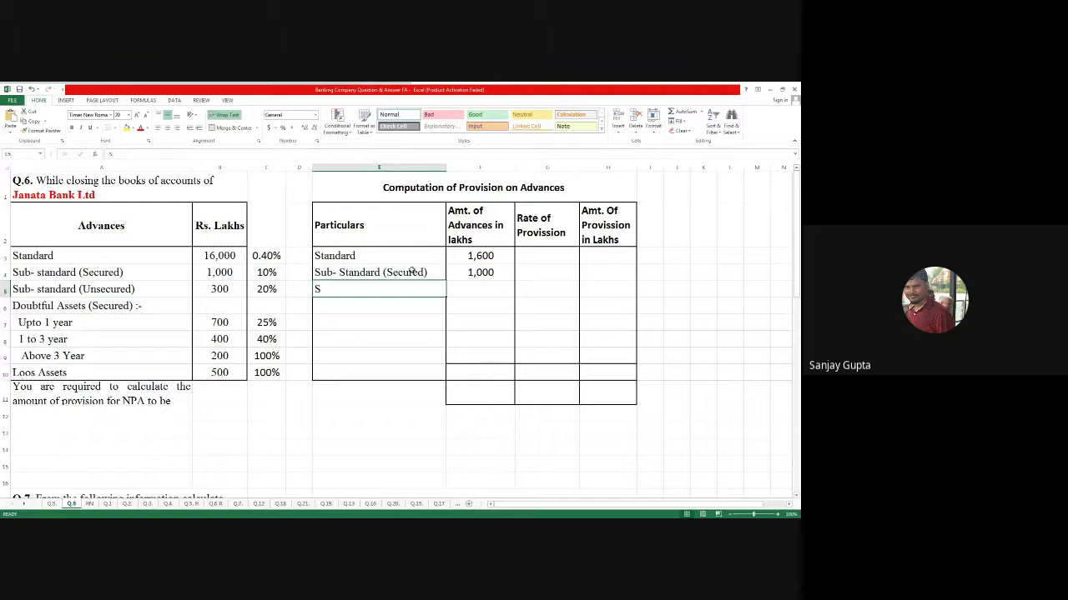
Add a "Sub- Standard (Unsecured)" row in E5 with 300 as its amount of advances in F5.
type("U")
key("BackSpace")
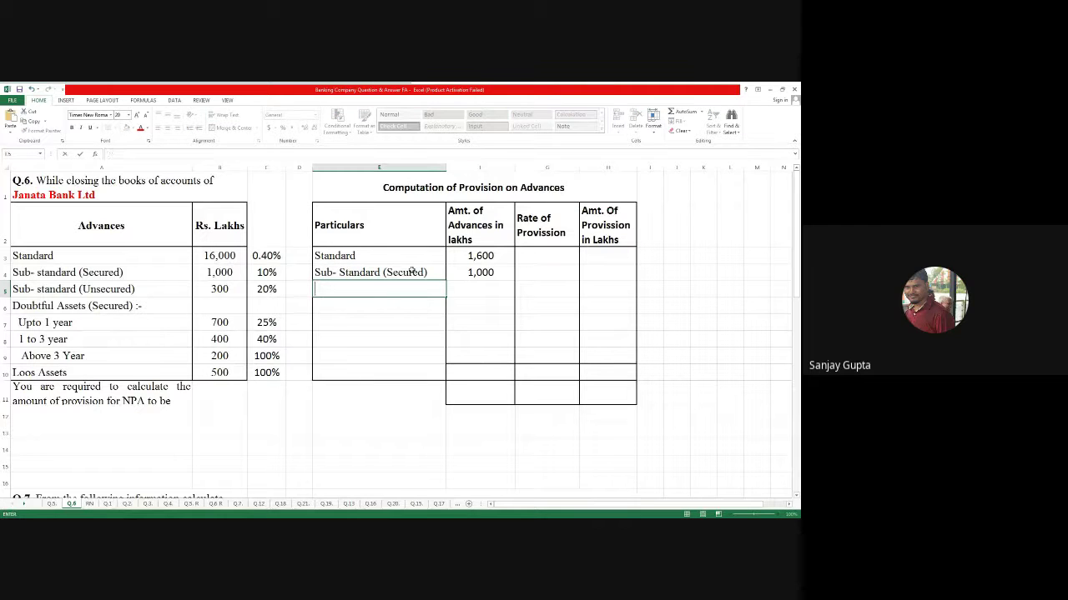
type("Sub- Standard (Secured")
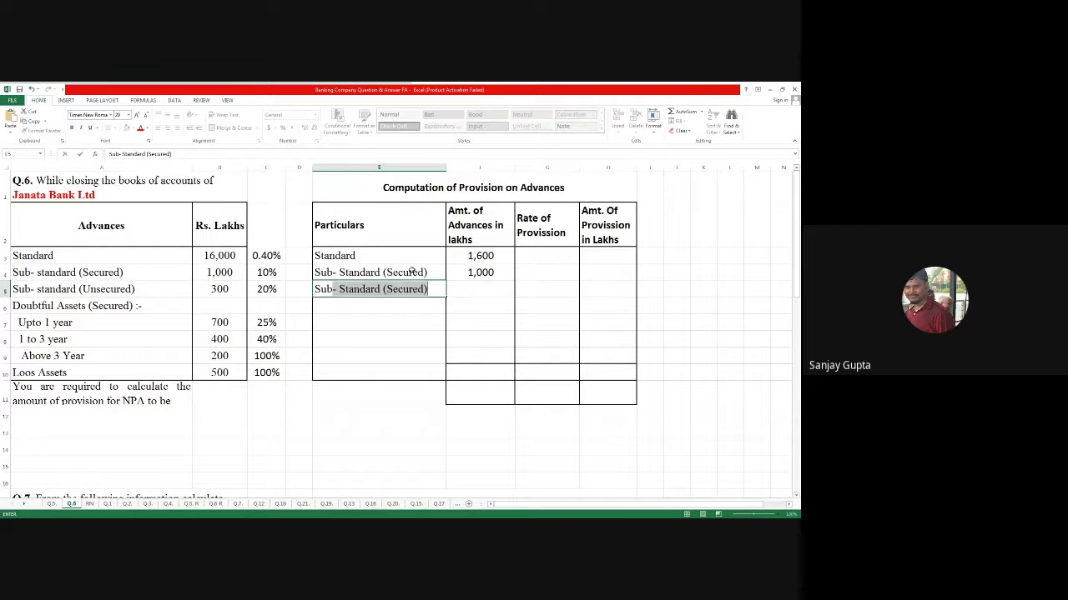
key("Tab")
key("shift+Tab")
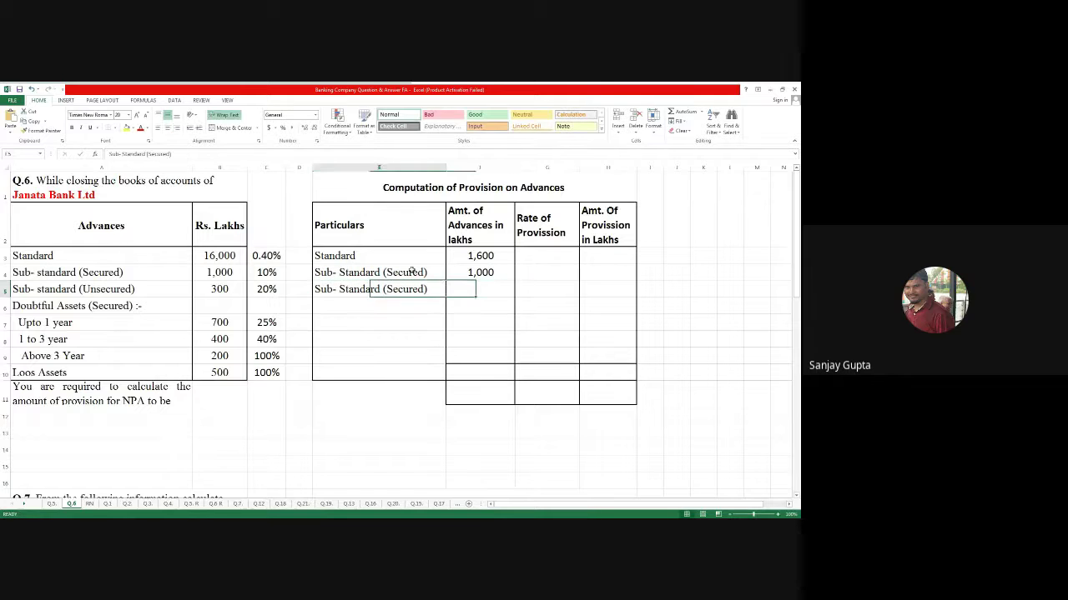
double_click(389, 290)
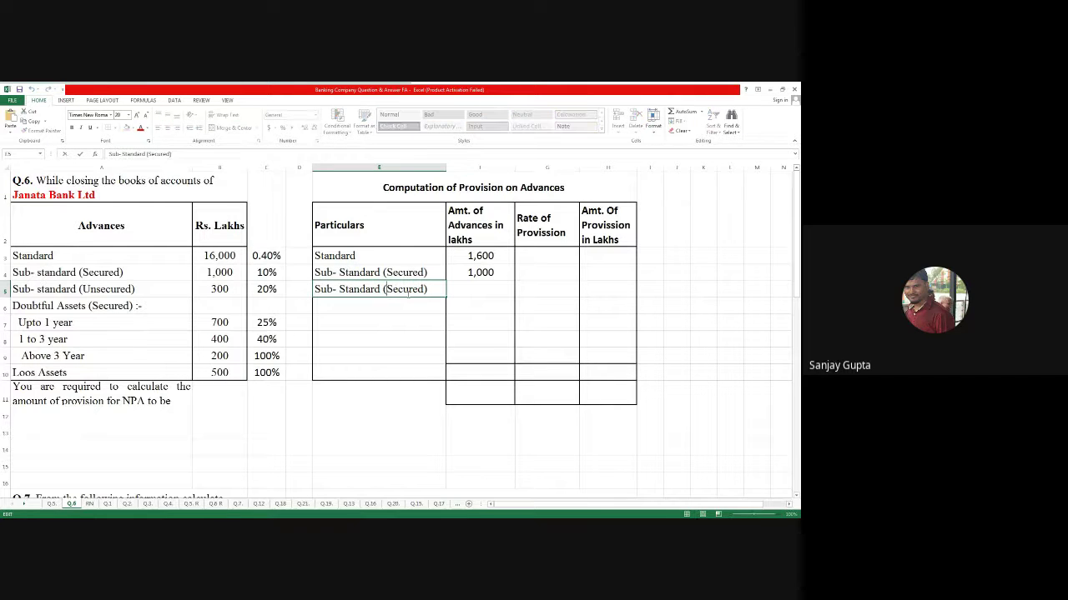
key("BackSpace")
type("Uns")
key("Tab")
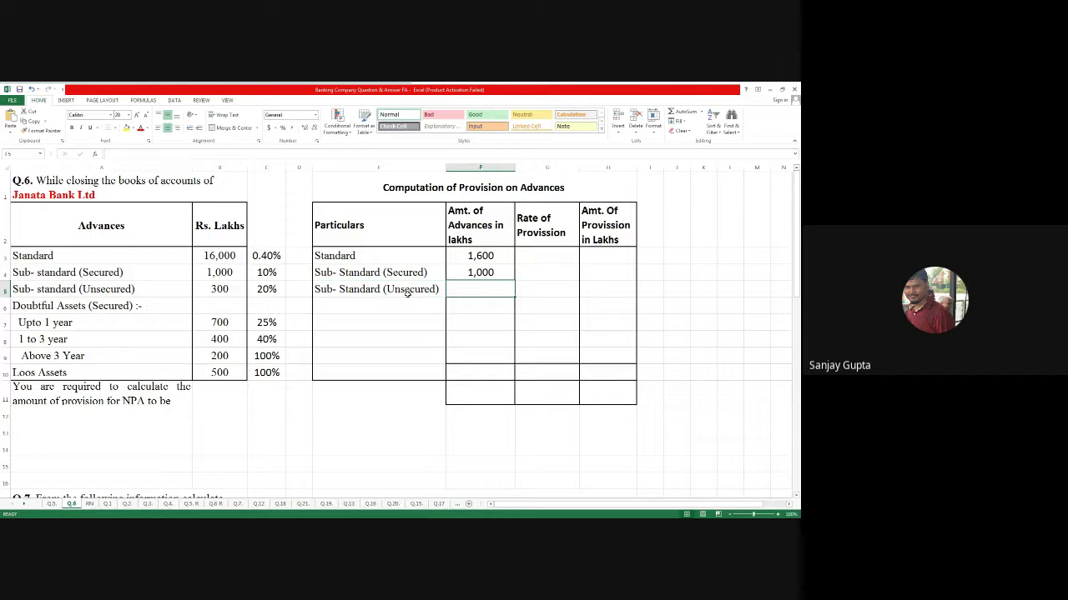
type("300")
key("Return")
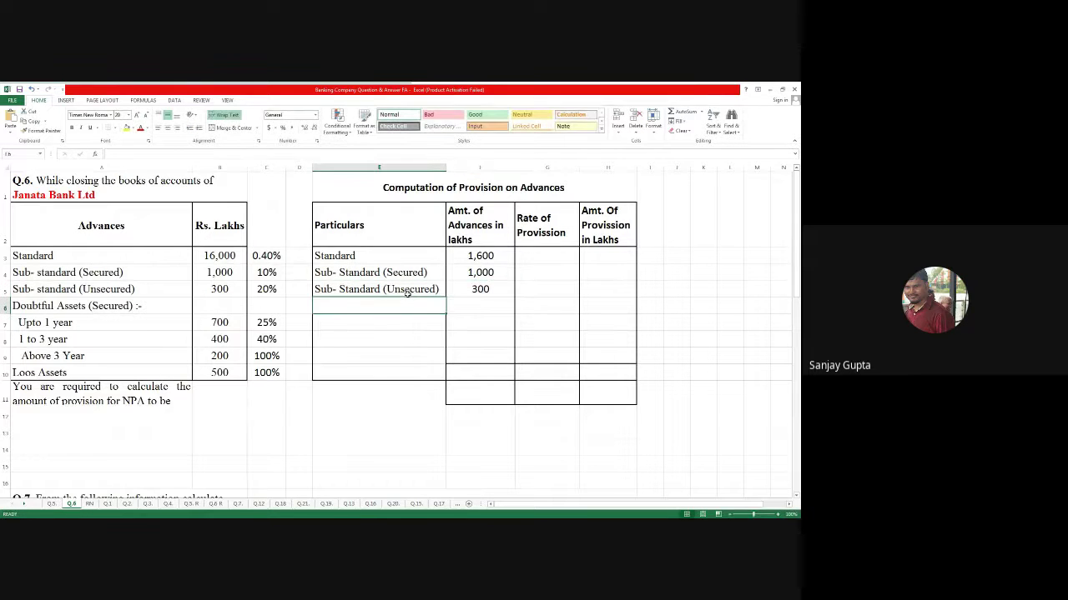
Enter the opening part of the next label, "Doubtful Assets (", in cell E6.
type("Doub")
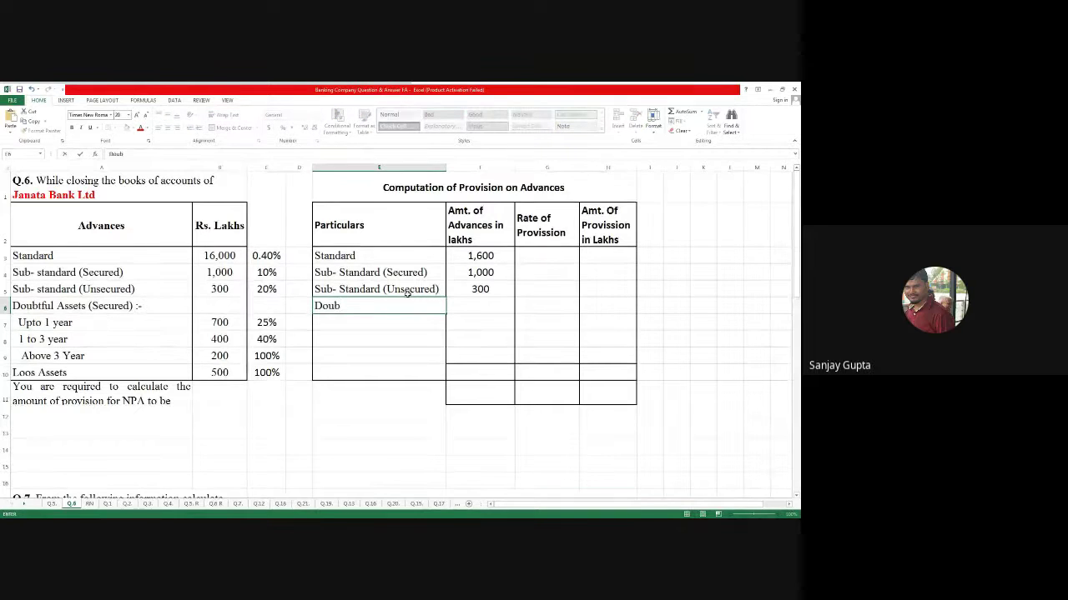
type("tful Assets")
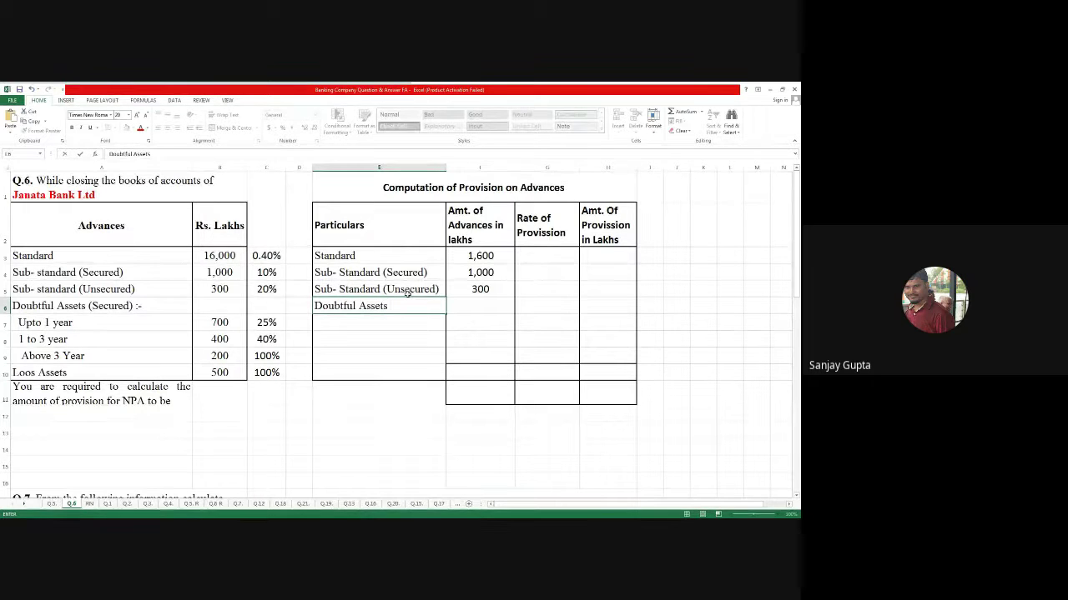
type(" (")
Correct the amount of advances for Standard in F3 to 16000.
left_click(484, 256)
double_click(500, 256)
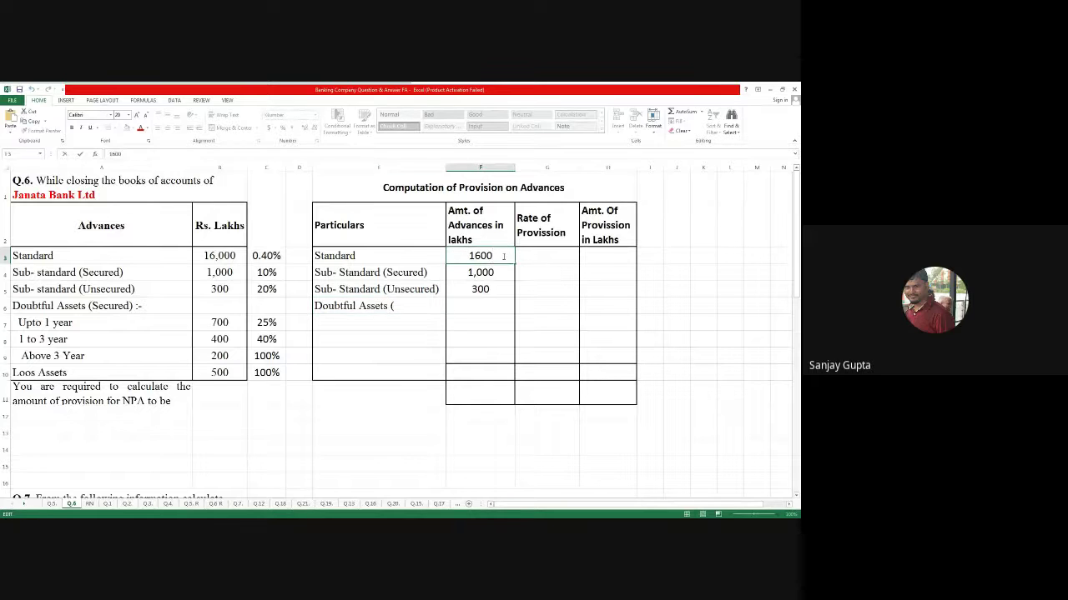
type("0")
key("Return")
Complete the label in E6 so that it reads "Doubtful Assets (Secured)".
left_click(408, 303)
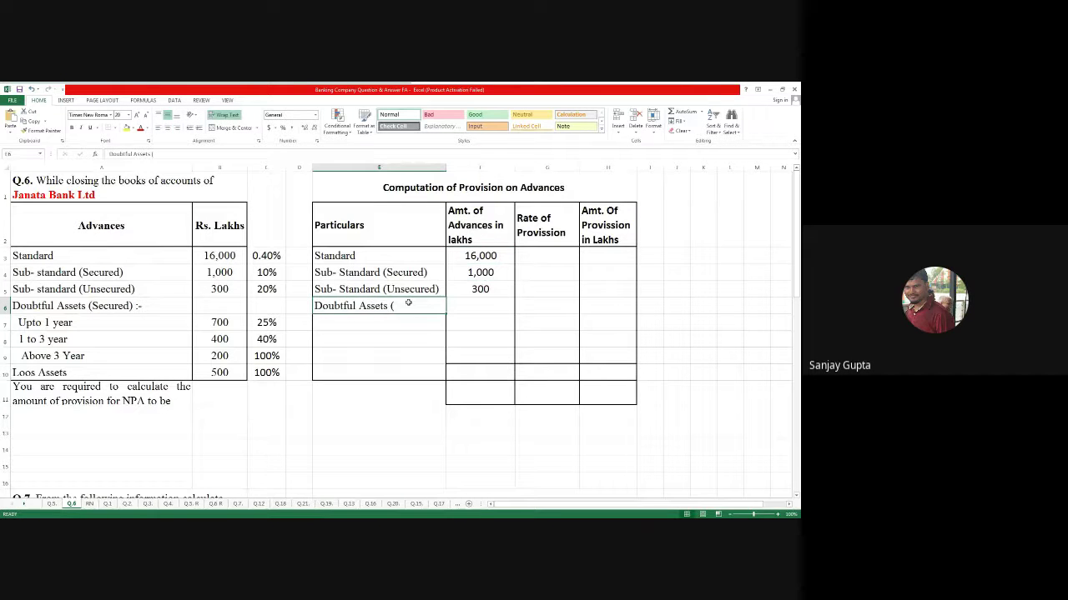
double_click(408, 303)
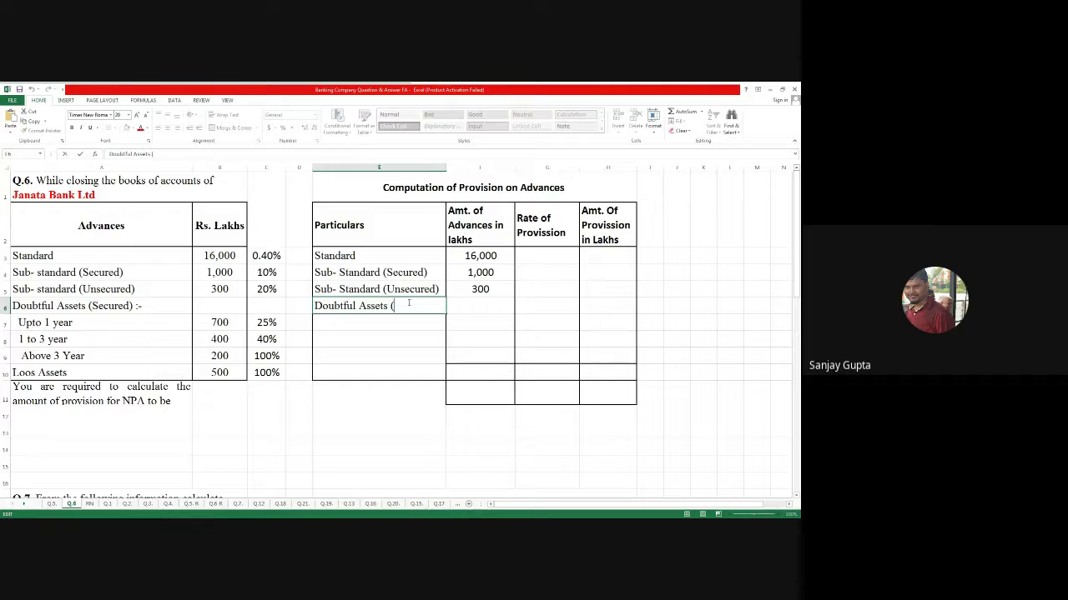
type("Secured)")
key("Return")
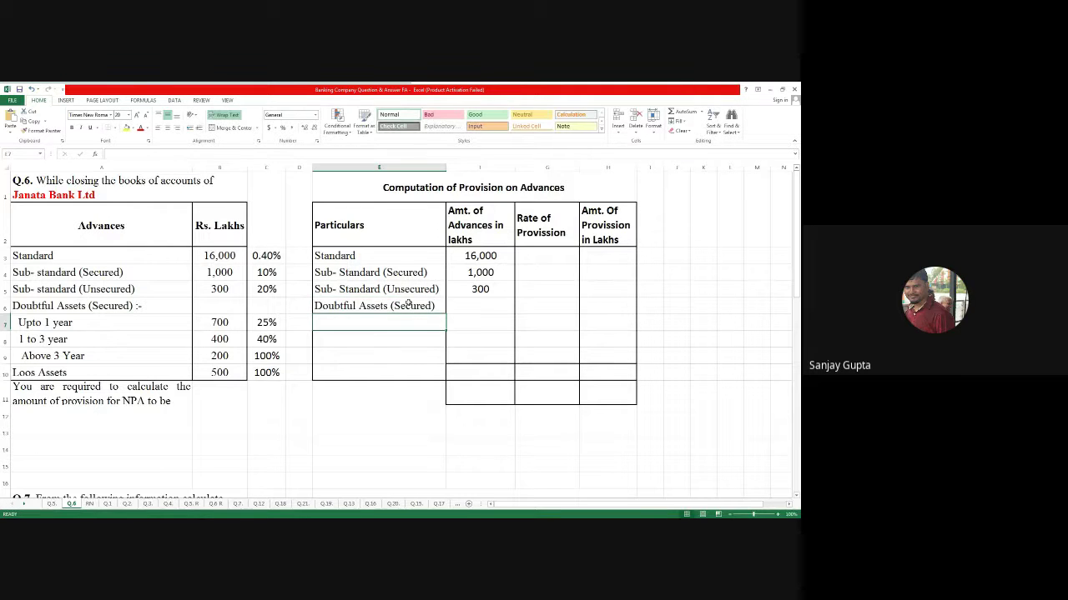
Add the "Upto 1 year" row in E7 with 700 as its amount of advances in F7.
type("Upt")
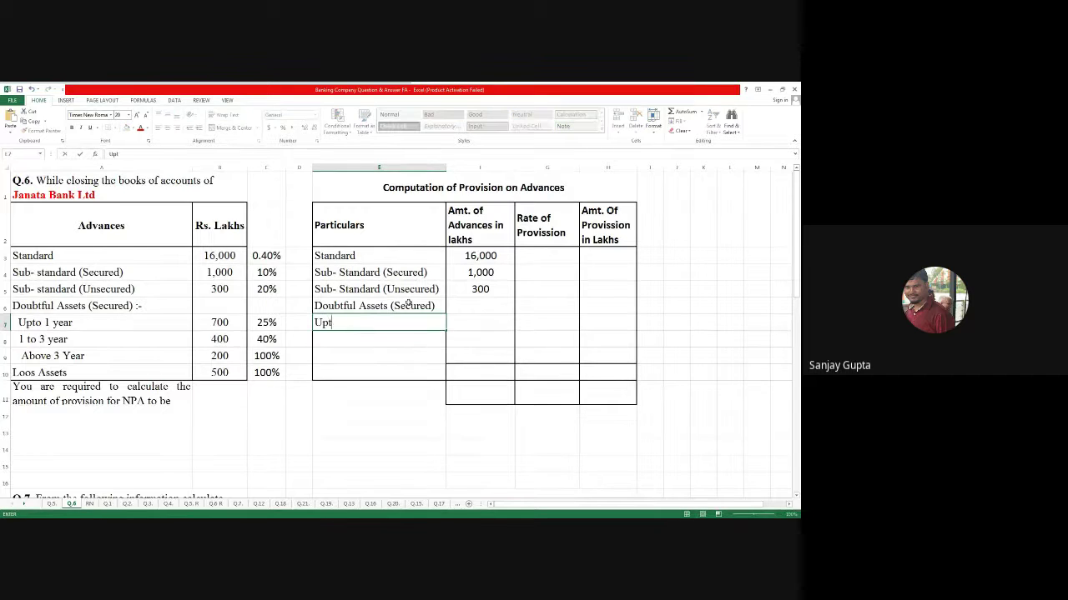
type("o 1 year")
key("Tab")
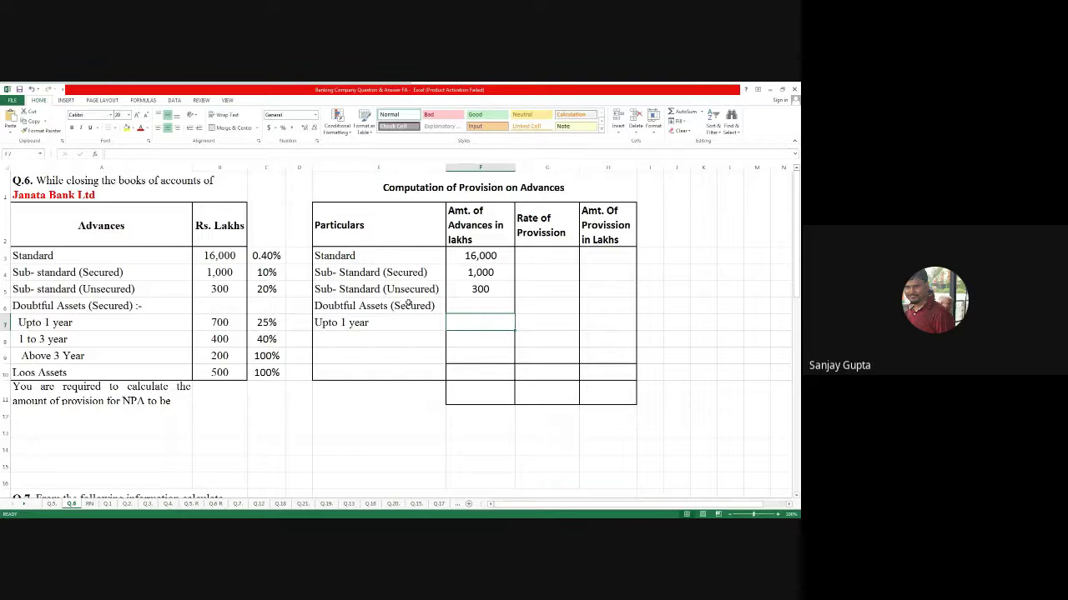
type("700")
key("Return")
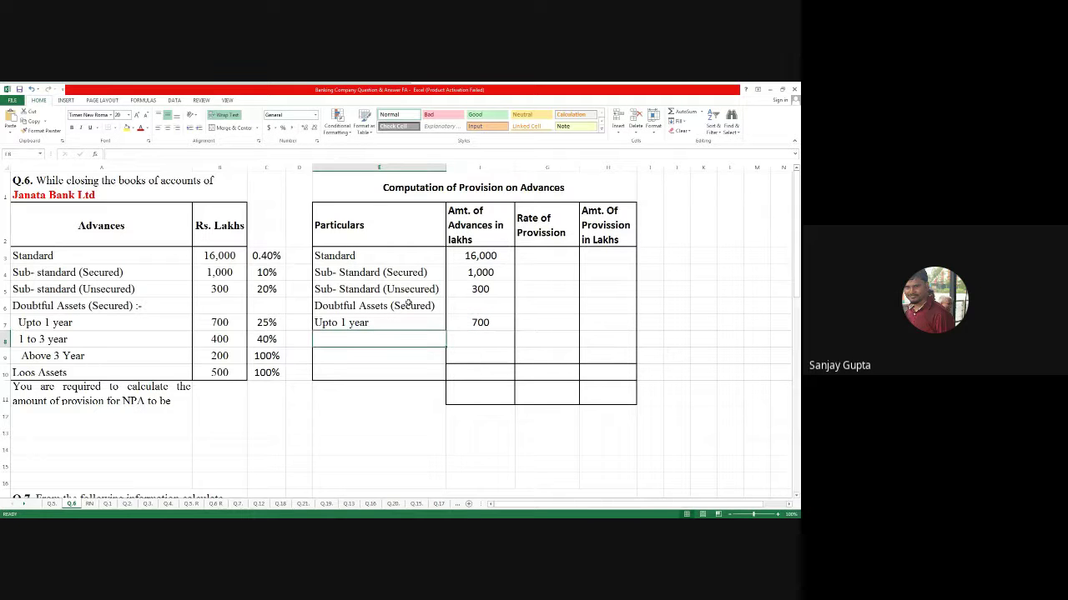
Add the "1 to 3 year" row in E8 with 400 as its amount of advances in F8.
type("2")
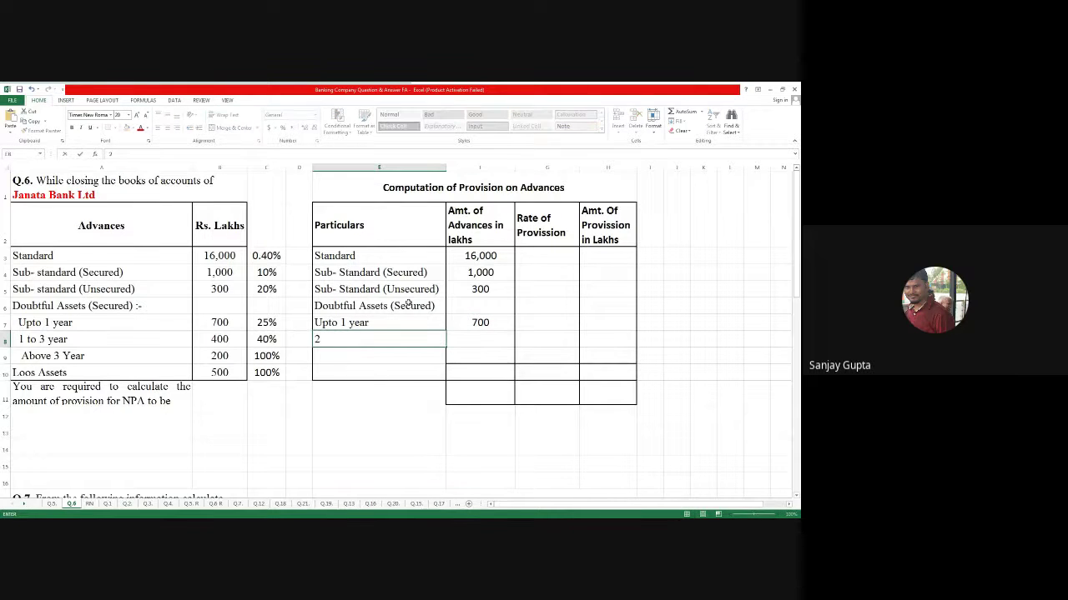
key("BackSpace")
type("1 to 3 year")
key("Tab")
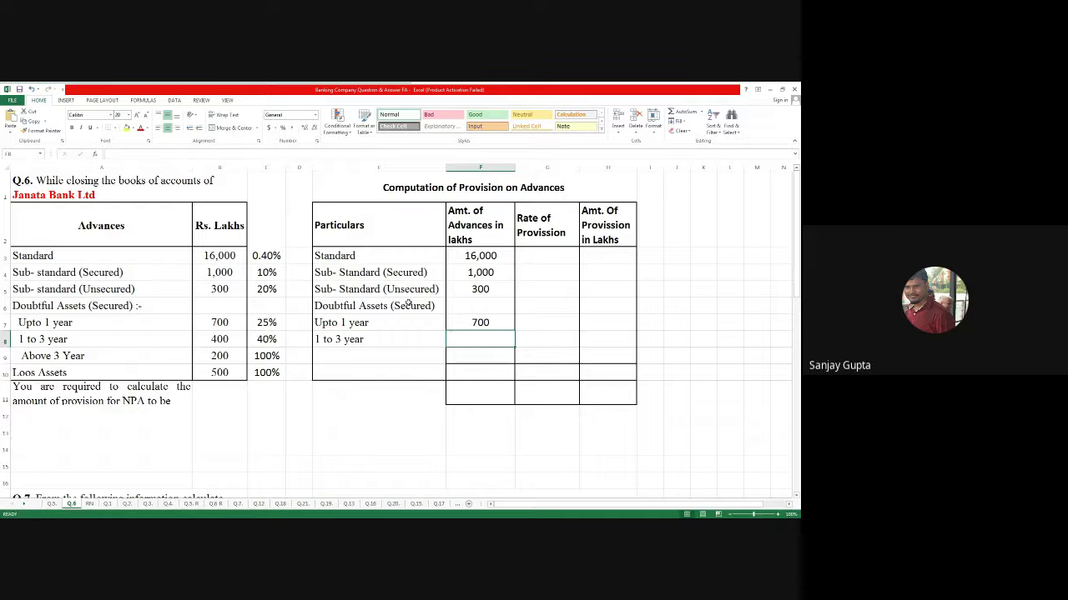
type("400")
key("Return")
Add the "Above 3 year" row in E9 with 200 as its amount of advances in F9.
type("Above")
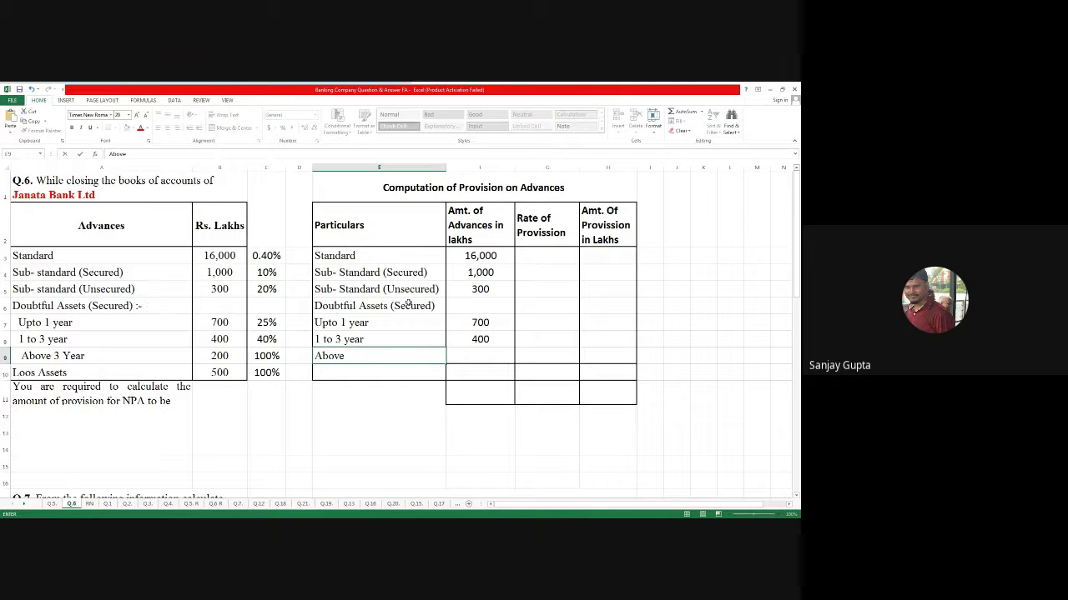
type(" 3 year")
key("Tab")
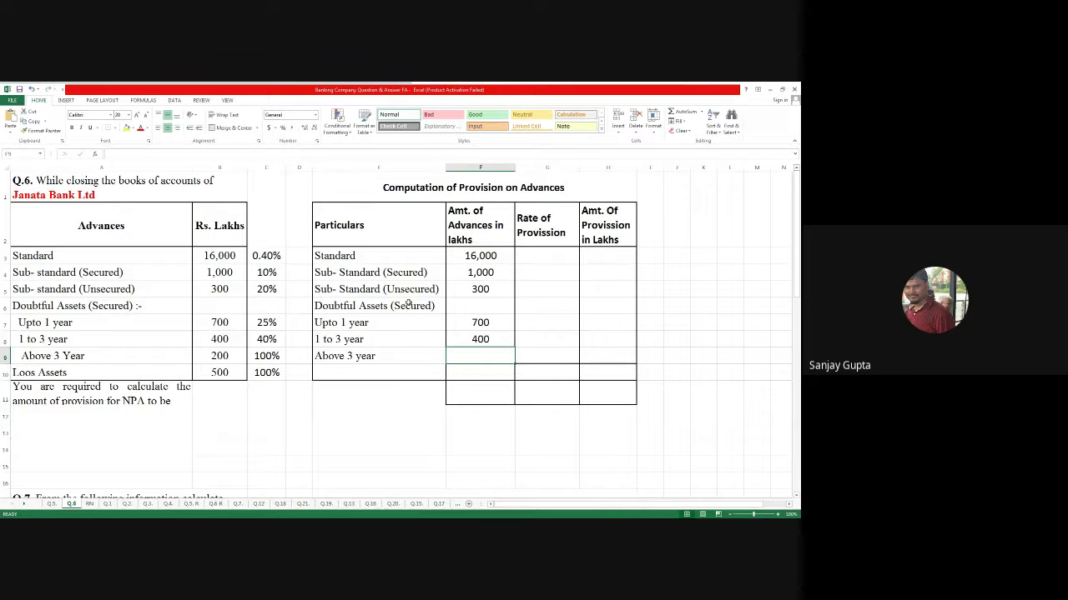
type("200")
key("Return")
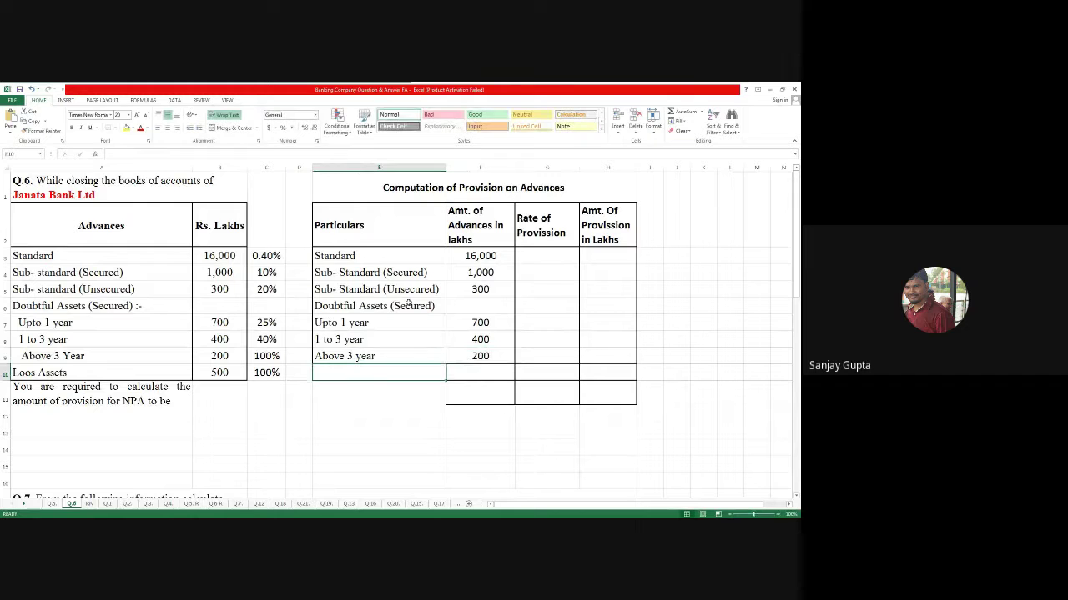
Add the "Loss assets" row in E10 with 500 in F10, and label E11 "Total".
type("Loss")
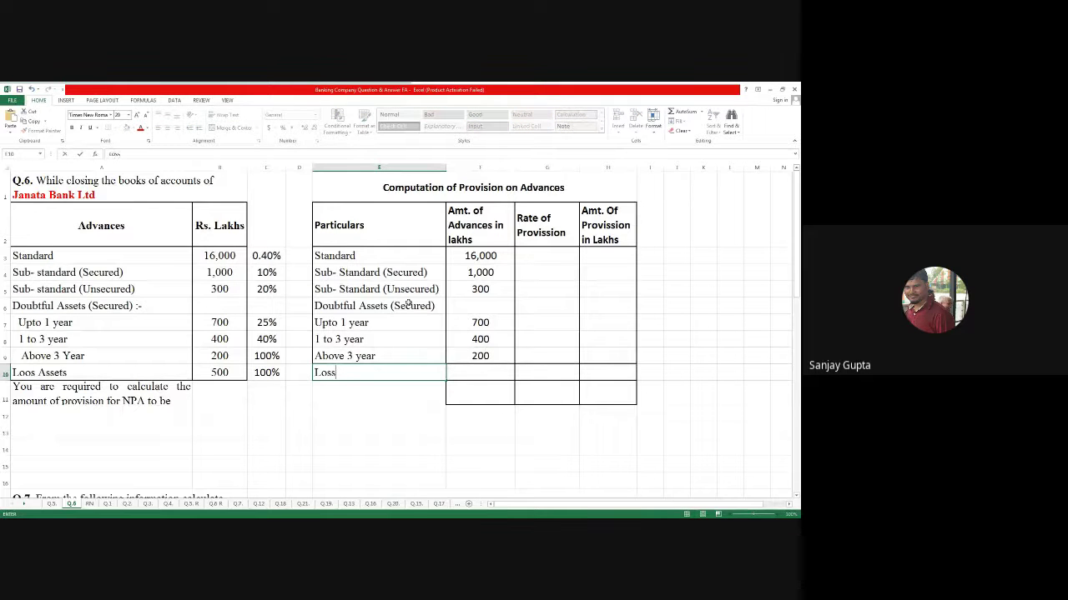
type(" assets")
key("Tab")
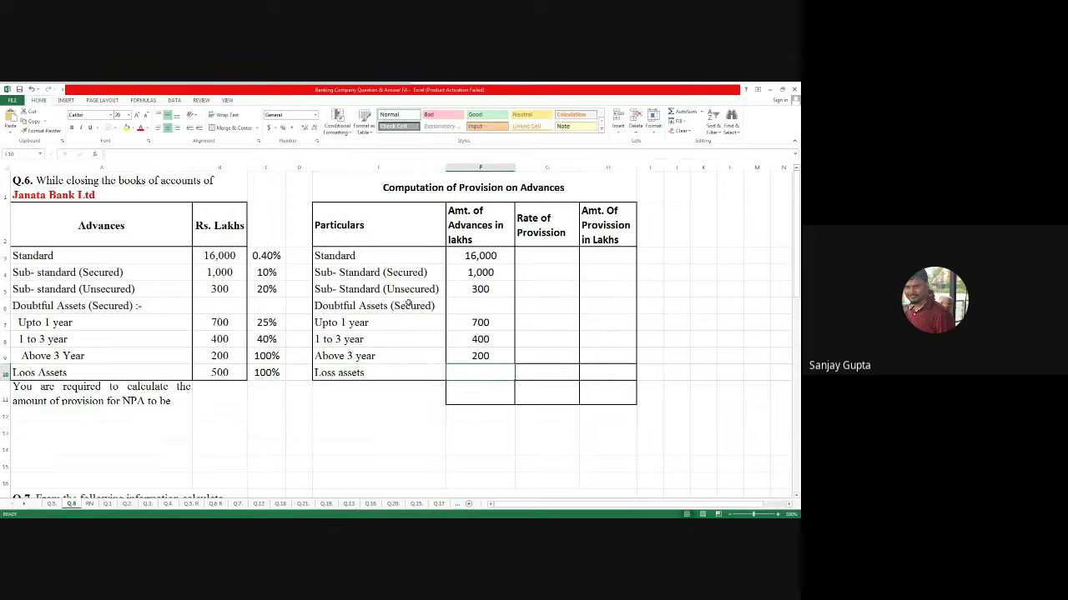
type("500")
key("Return")
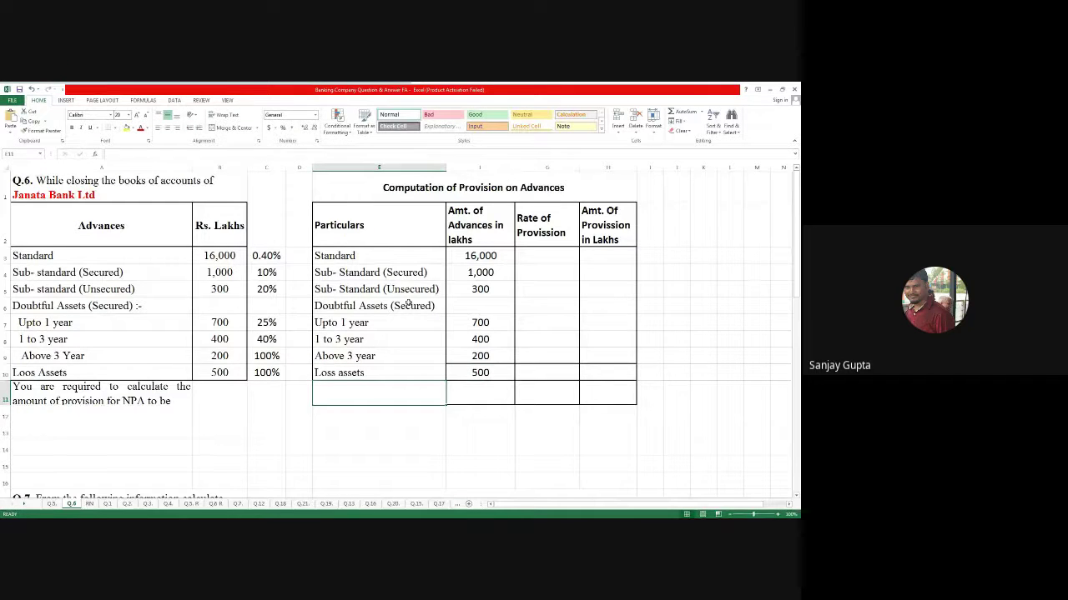
type("Total")
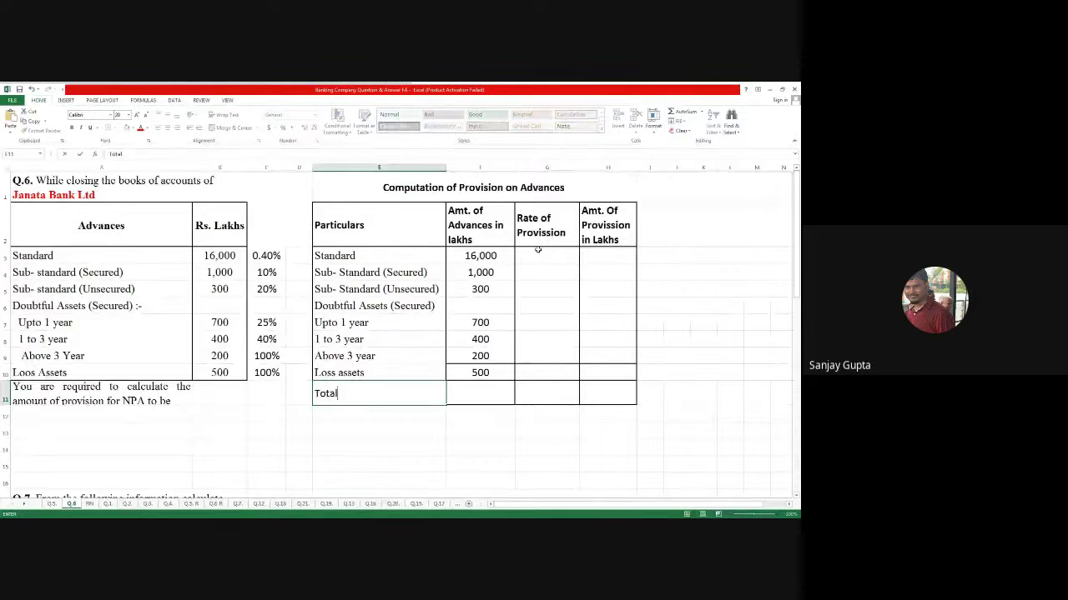
key("Tab")
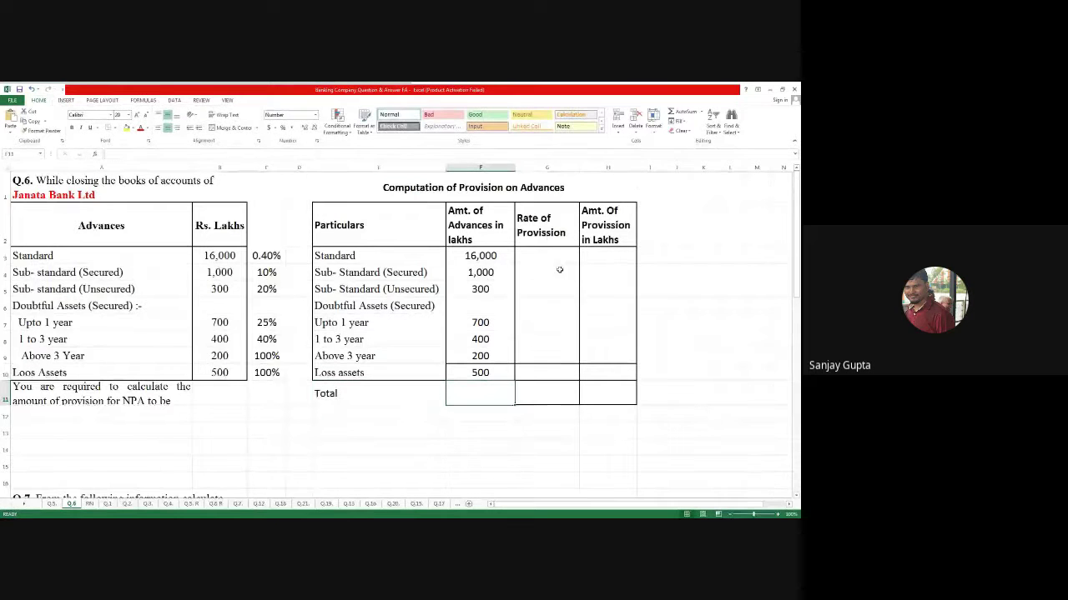
Enter the provision rates 0.40%, 10% and 20% for the standard and sub-standard rows in G3:G5.
left_click(550, 259)
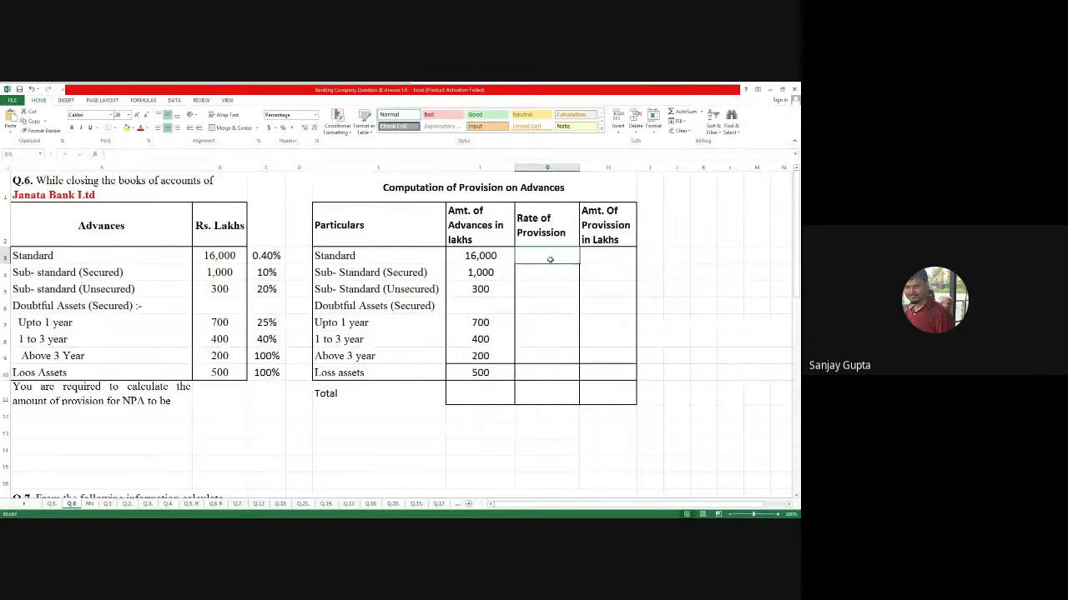
type("0.40")
key("Return")
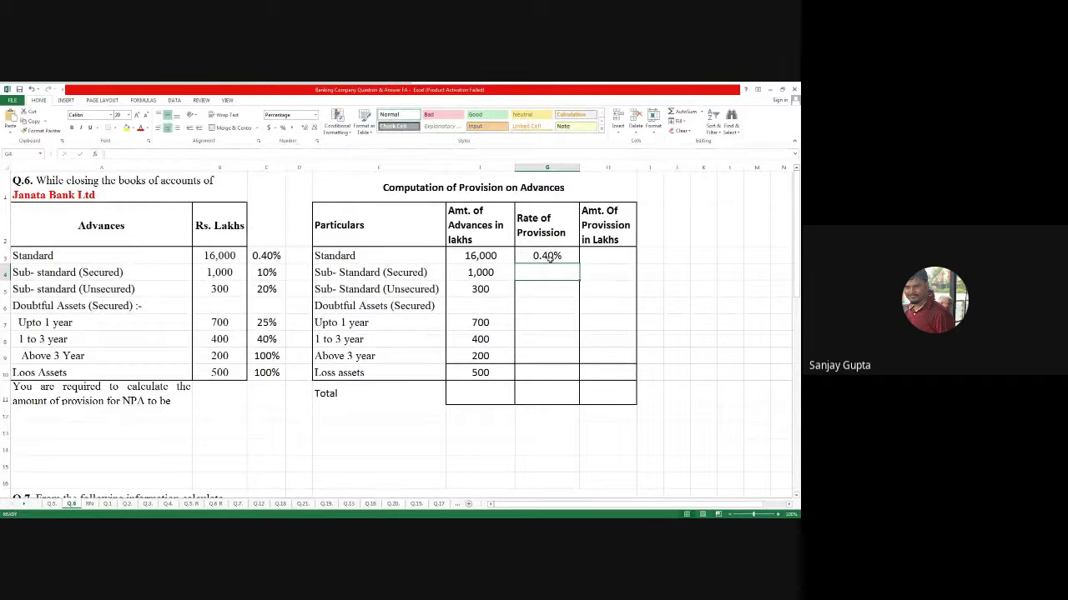
type("10")
key("Return")
type("20")
key("Return")
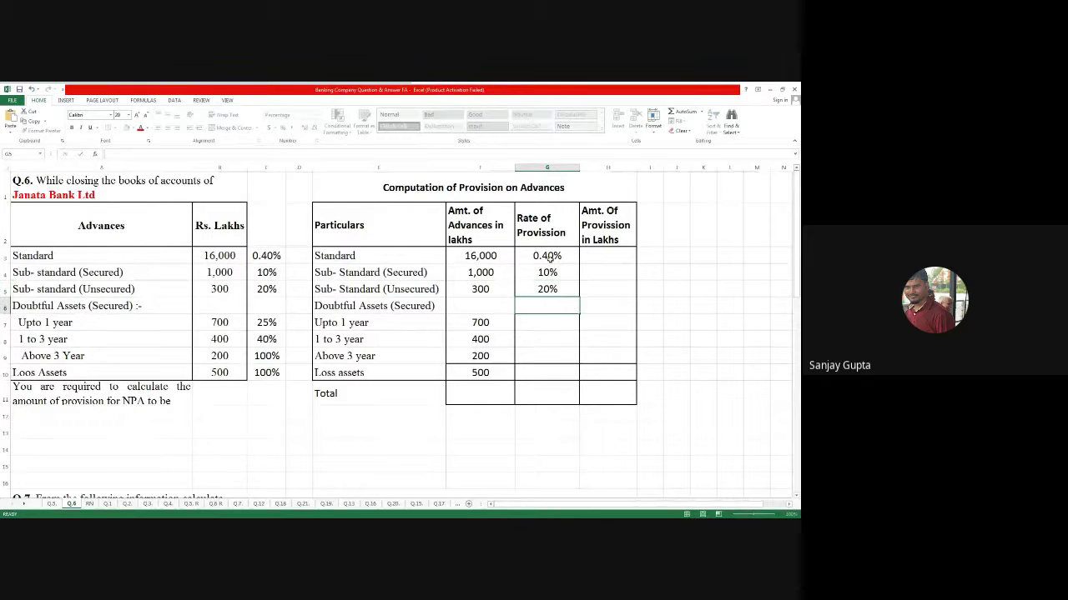
Enter the provision rates 25%, 40%, 100% and 100% for the doubtful and loss asset rows in G7:G10.
key("Down")
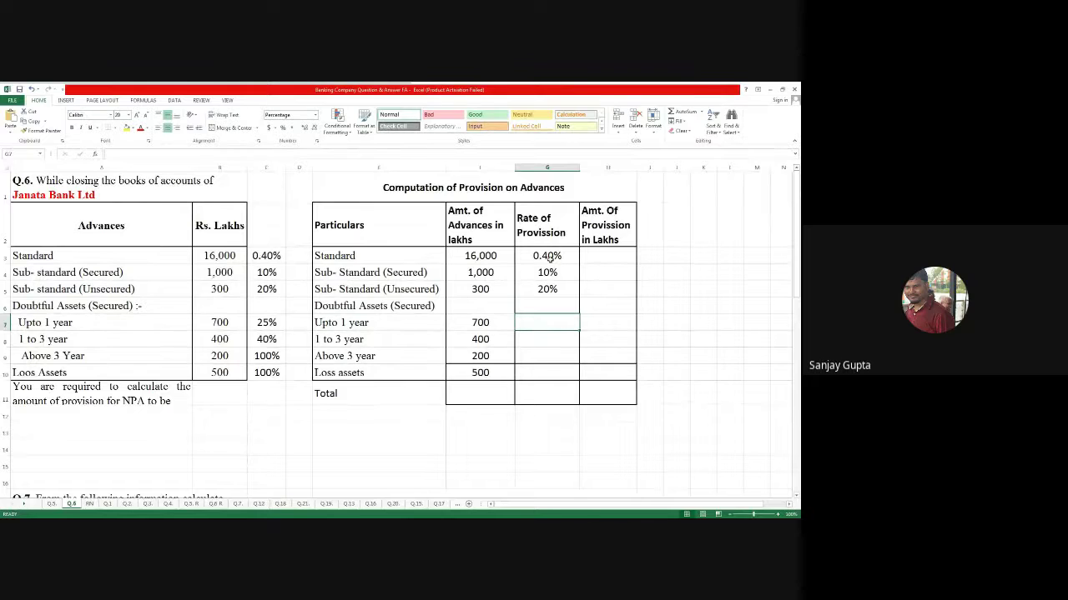
type("25")
key("Return")
type("40")
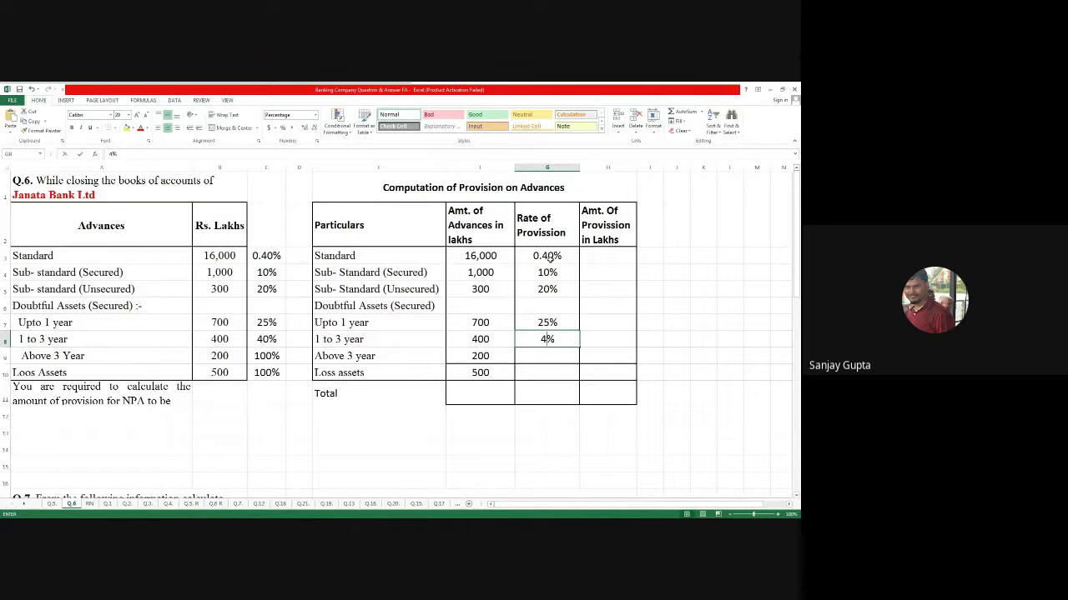
key("Return")
type("100")
key("Return")
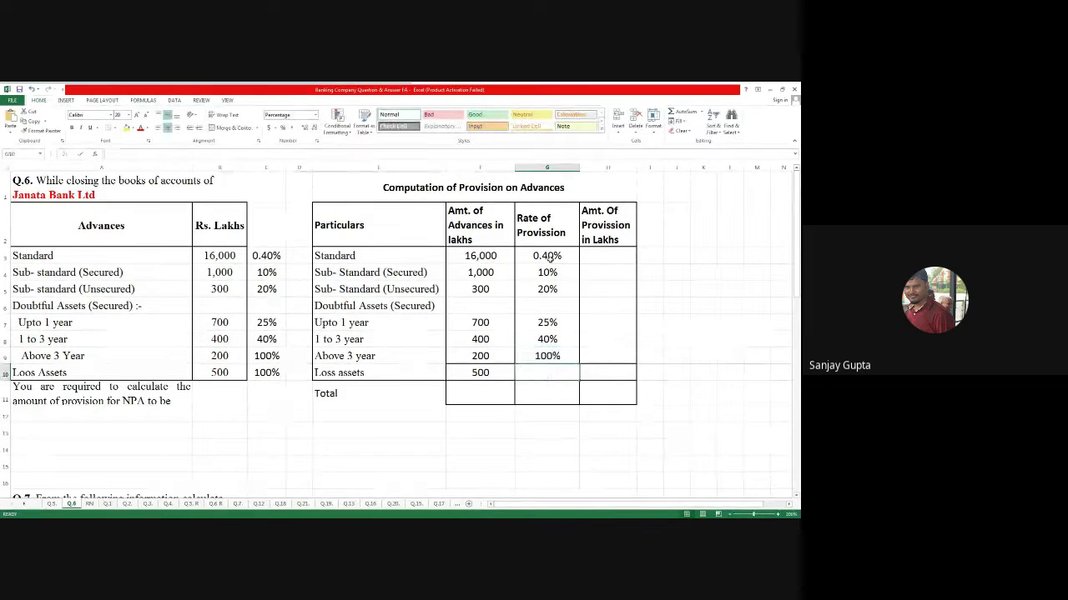
type("100")
key("Return")
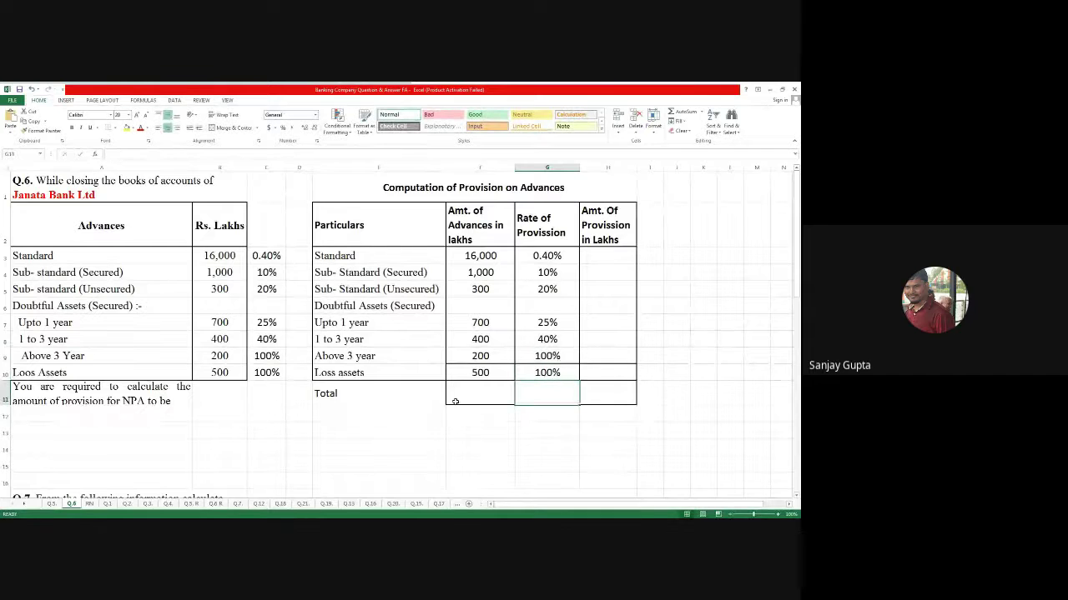
Total the amounts of advances in F11 with =Sum(F3:F10).
left_click(472, 392)
type("=S")
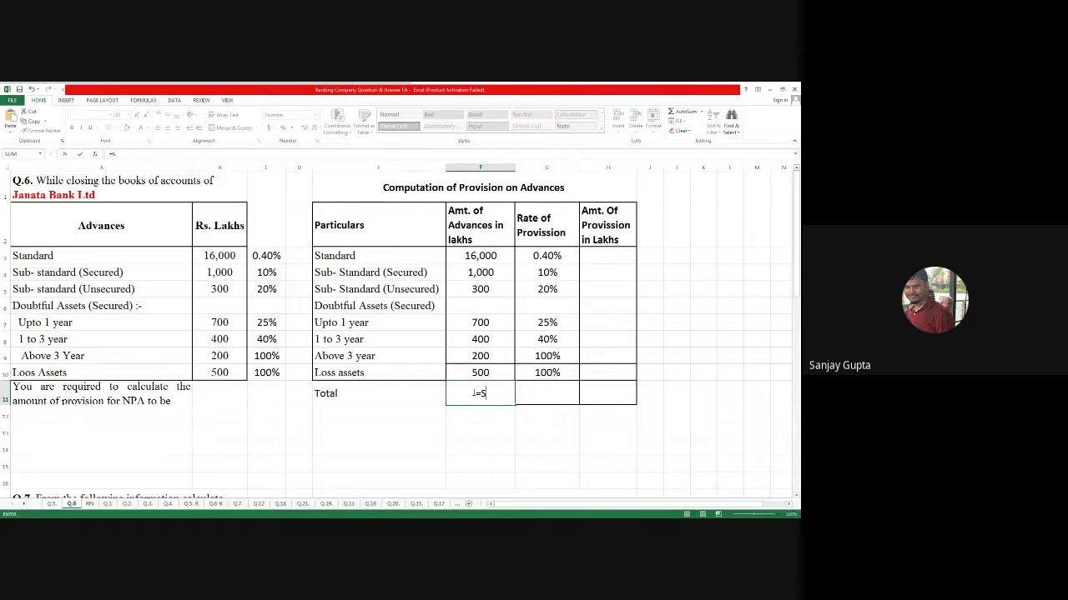
type("um(")
left_click_drag(489, 259, 488, 372)
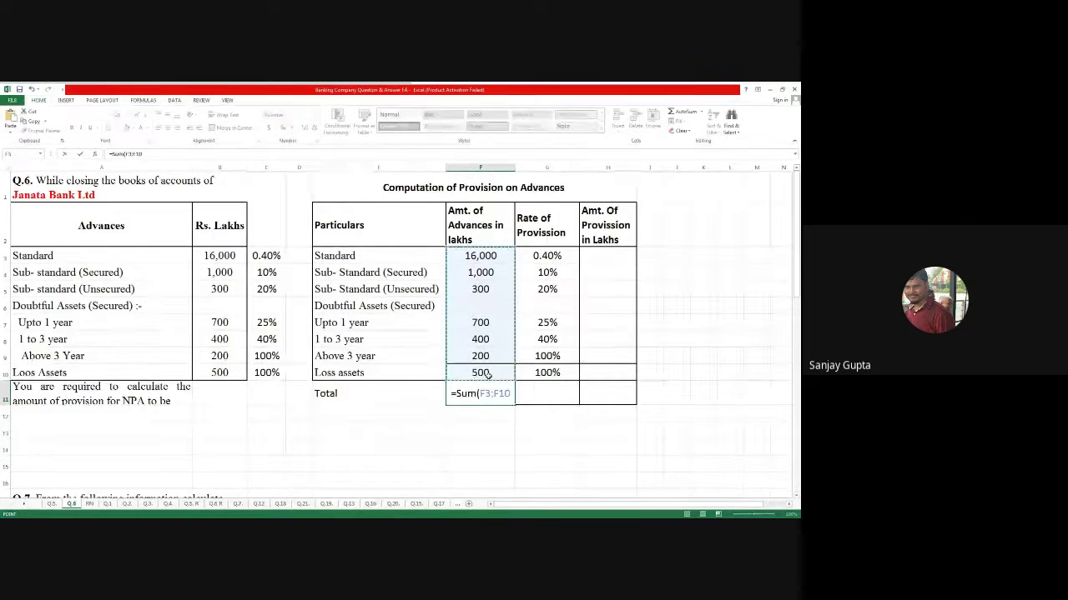
type(")")
key("Return")
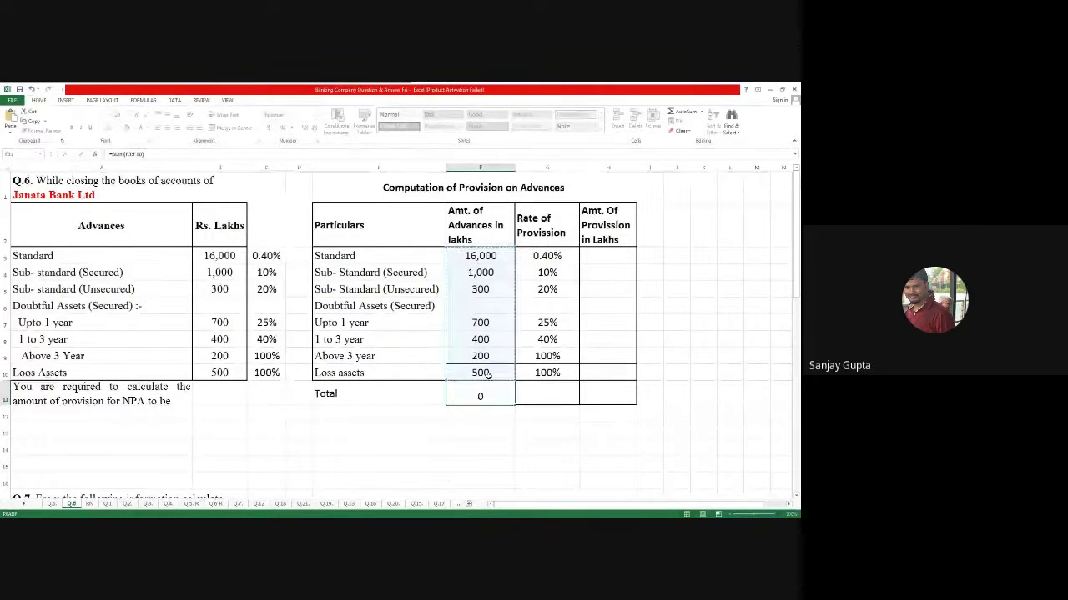
Calculate the Standard provision in H3 as =F3*G3 and fill the formula down to H10.
left_click(585, 257)
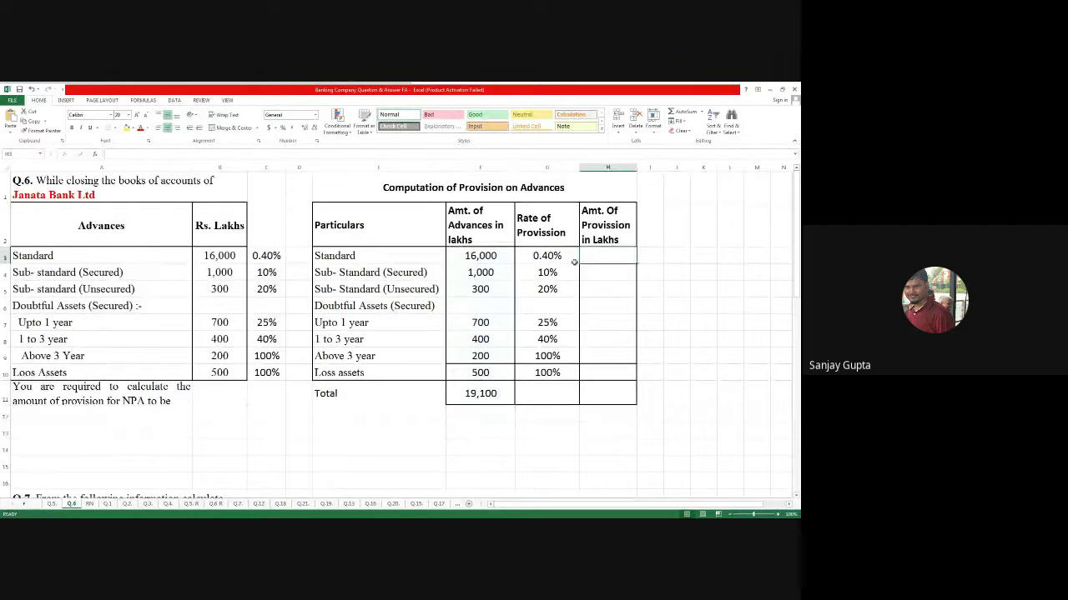
type("=")
left_click(499, 255)
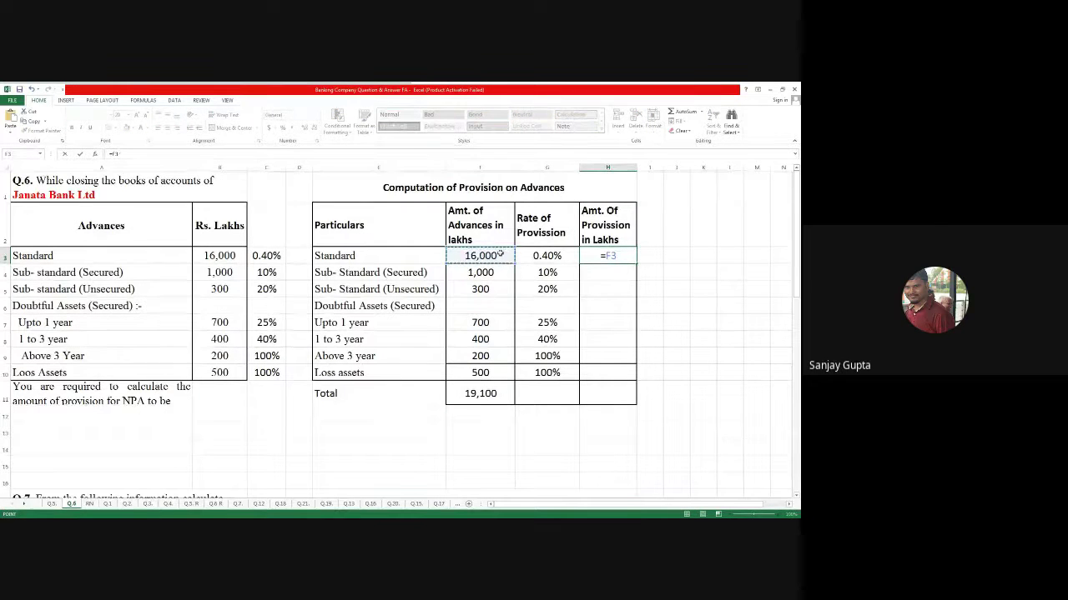
type("*")
left_click(562, 255)
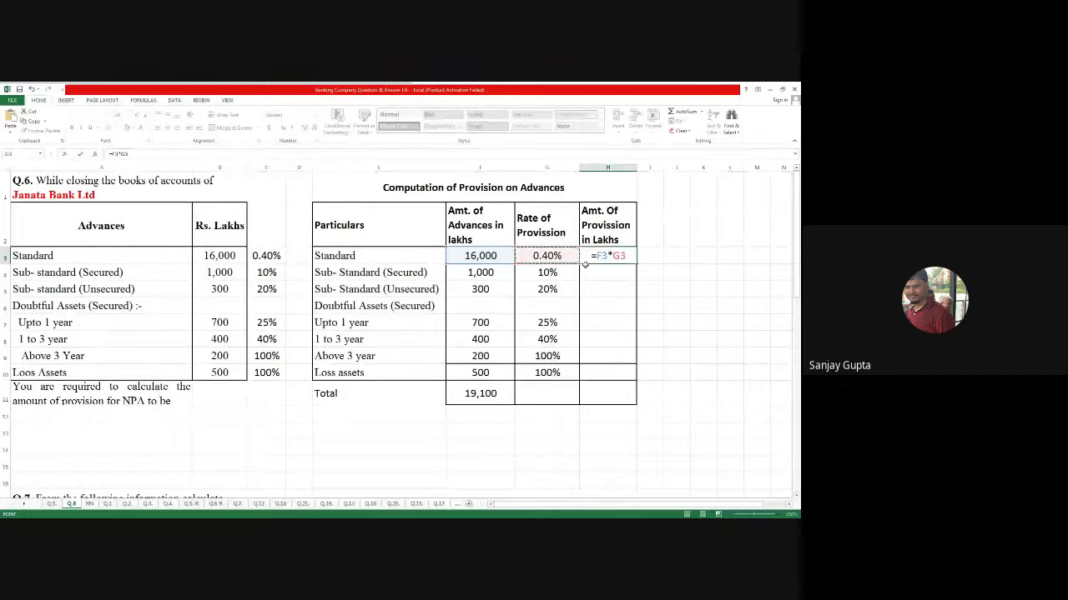
key("Return")
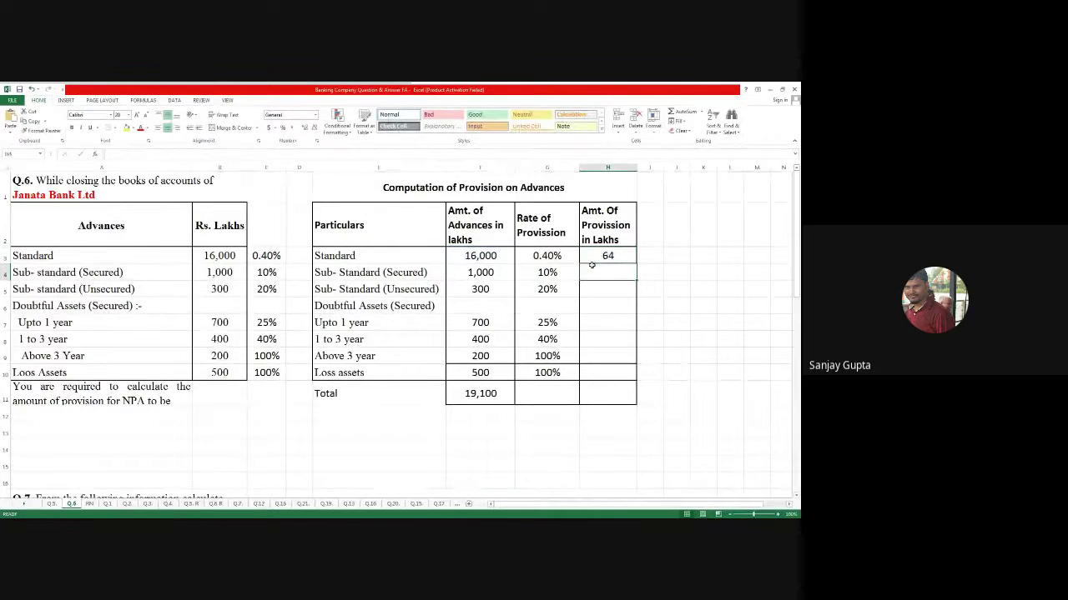
left_click(601, 255)
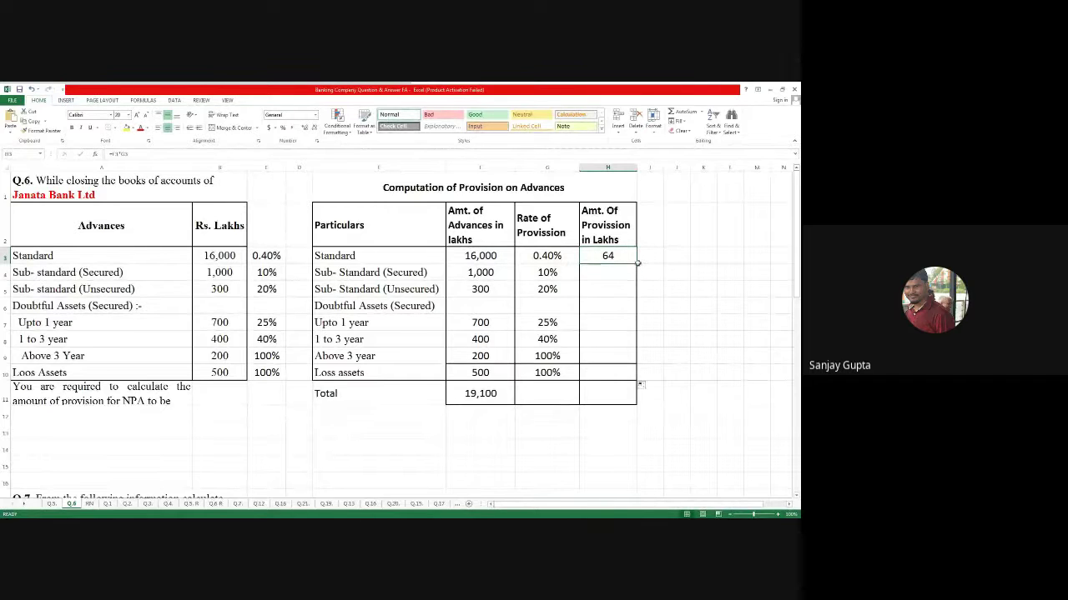
left_click_drag(636, 262, 621, 373)
Total the provision amounts in H11 with =Sum(H3:H10).
left_click(613, 399)
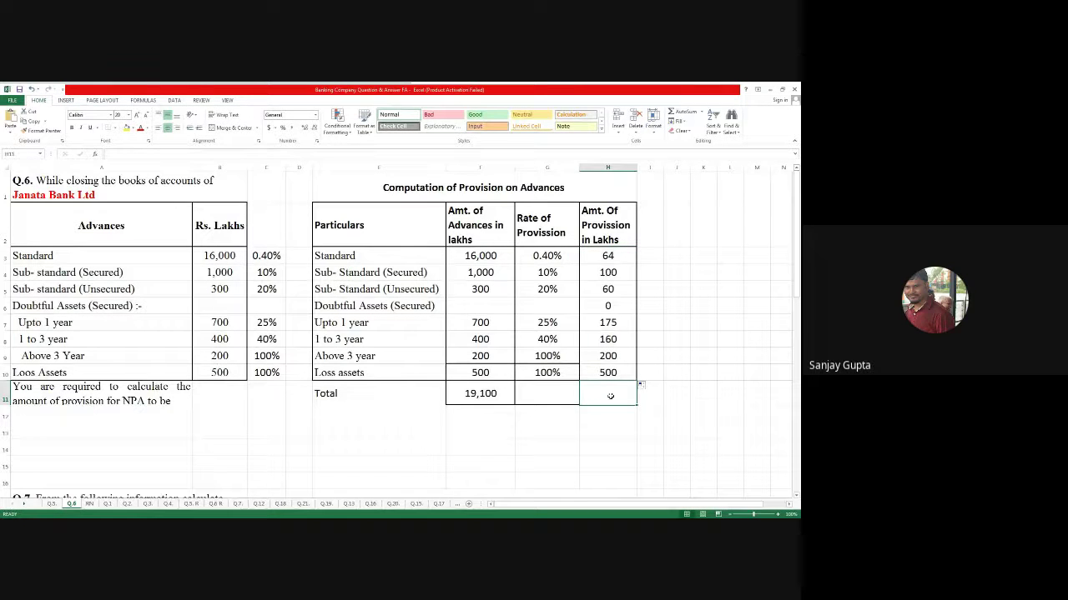
type("=Sum")
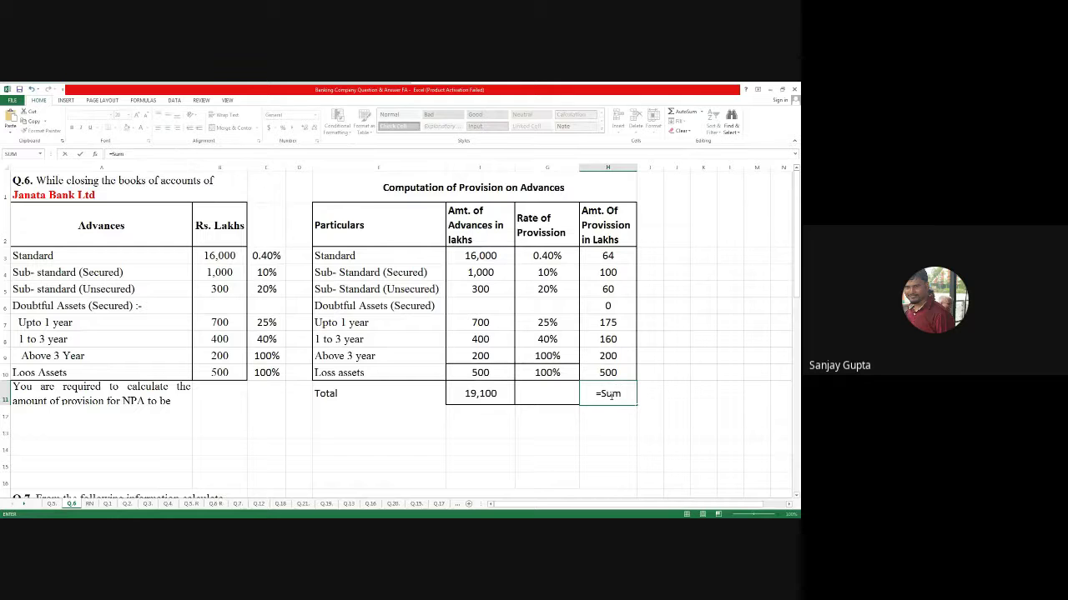
type("(")
left_click(618, 256)
left_click_drag(612, 256, 619, 377)
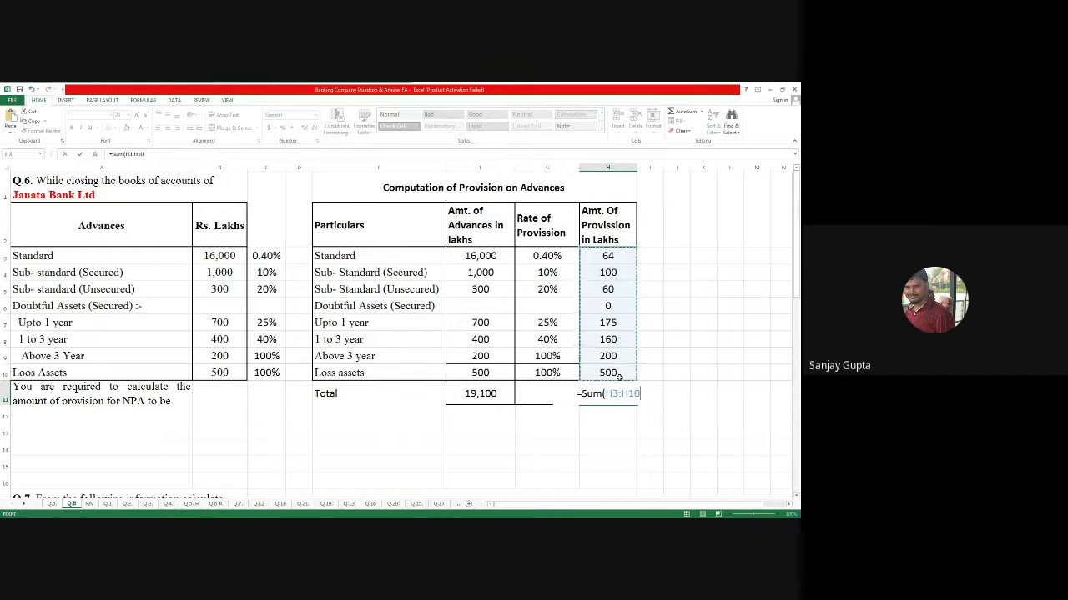
type(")")
key("Return")
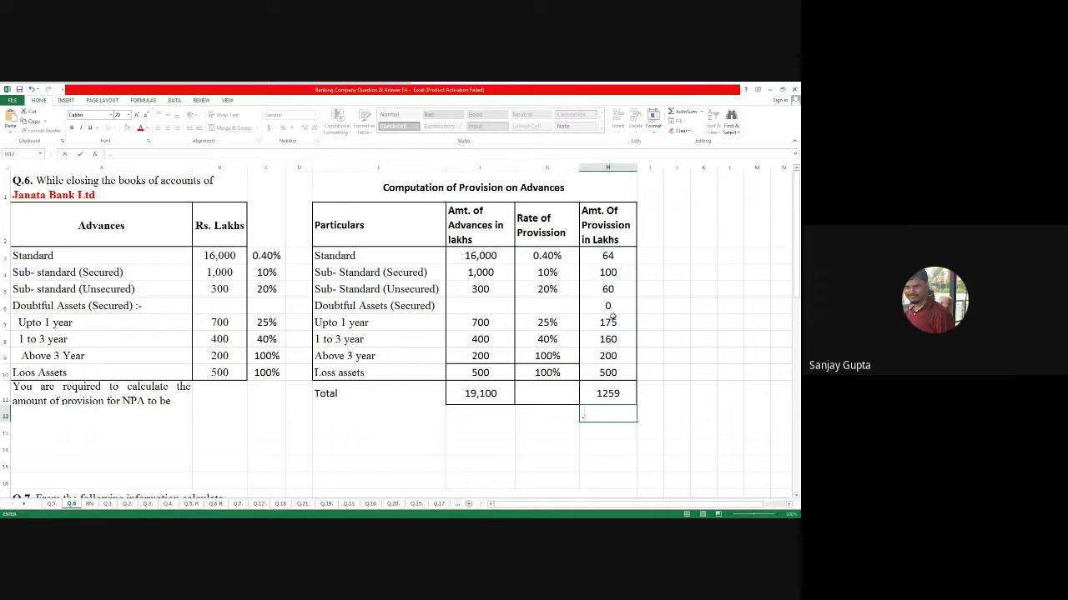
Clear the provision amount in H6 beside the Doubtful Assets (Secured) heading.
left_click(608, 305)
key("Delete")
key("Down")
key("Down")
key("Down")
key("Down")
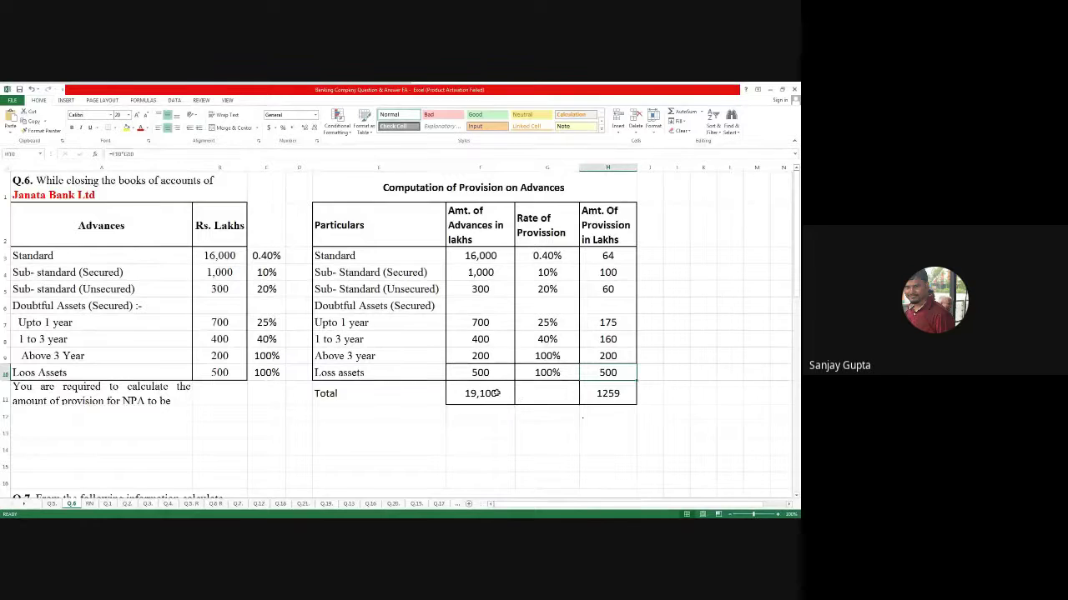
Make the total row values in F11:H11 bold with a red font colour.
left_click_drag(497, 393, 602, 393)
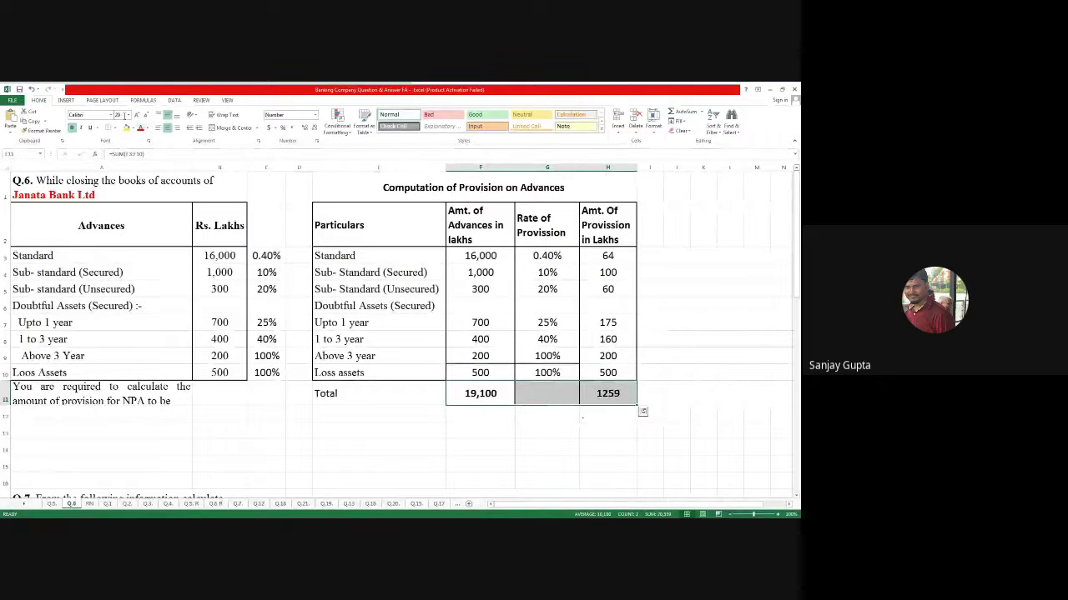
left_click(140, 128)
left_click(701, 294)
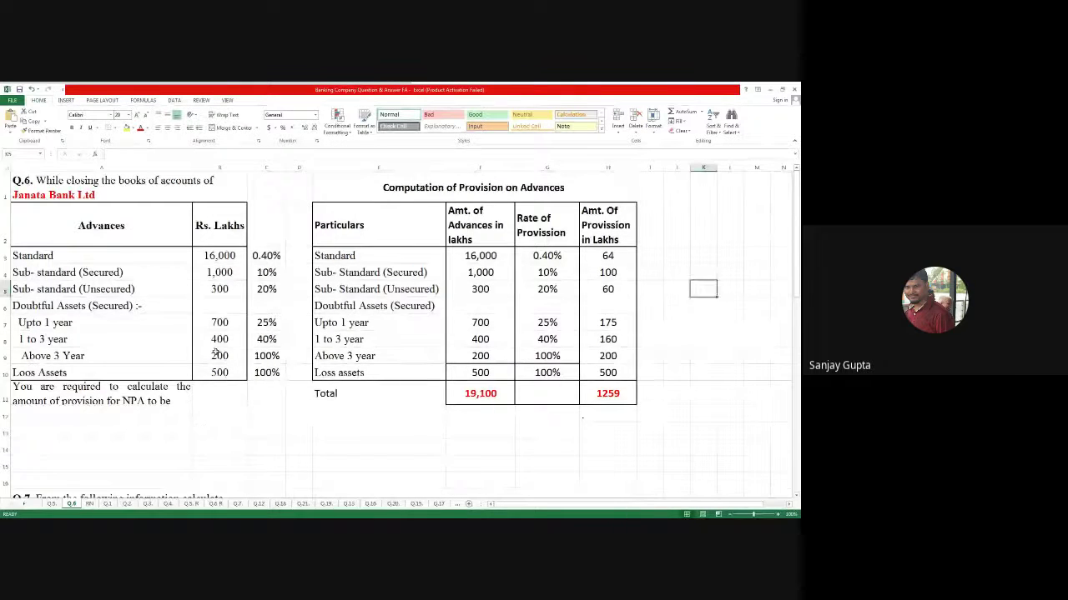
Clear the rates beside the Q.7 advances table and the entries below the headers of its computation table.
scroll(169, 292, "down", 5)
left_click_drag(266, 276, 273, 454)
left_click_drag(367, 276, 614, 473)
key("Delete")
left_click(343, 307)
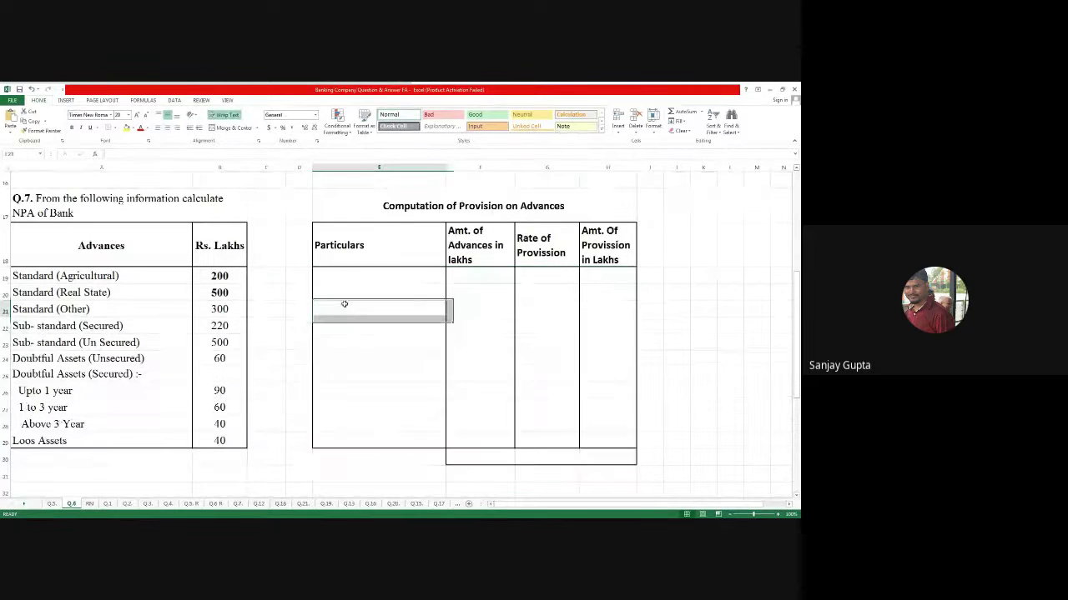
Enter the Q.7 provision rates 0.10% for Standard (Agricultural) in C19 and 1% for Standard (Real State) in C20.
left_click(267, 276)
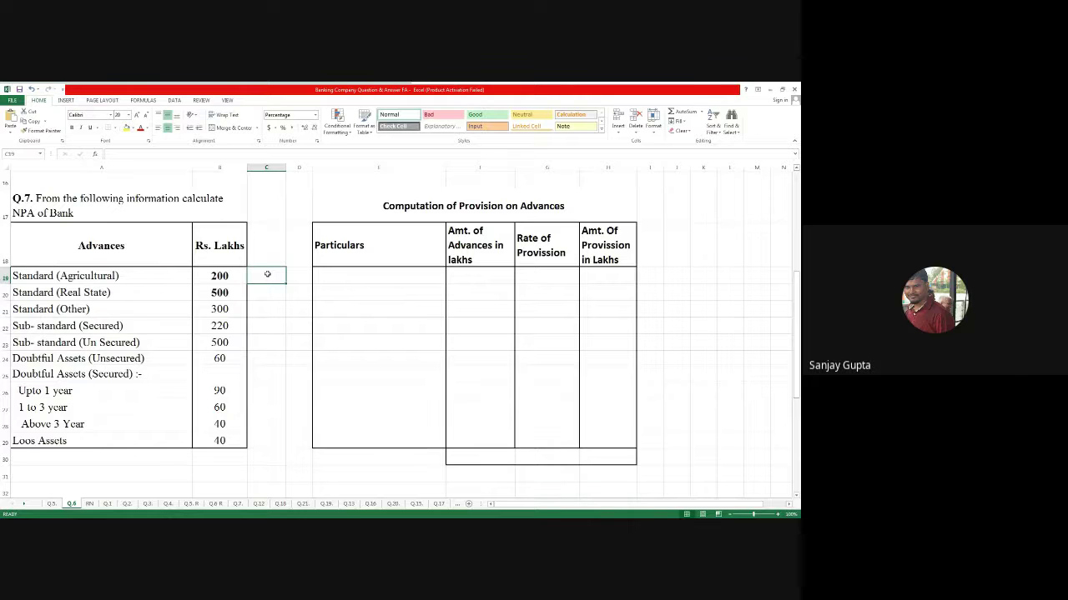
type("0.1")
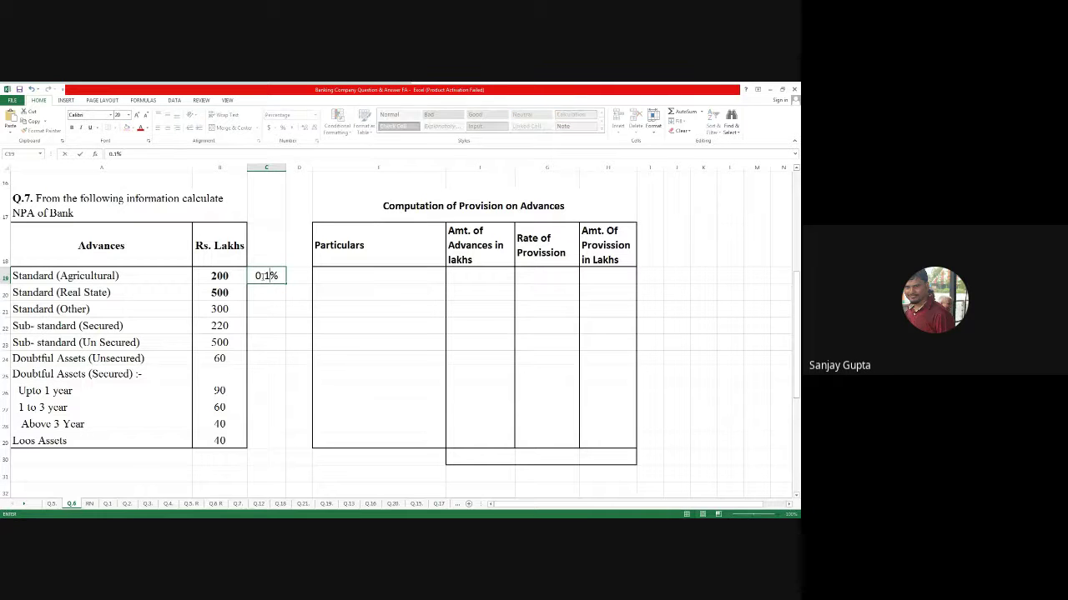
key("Return")
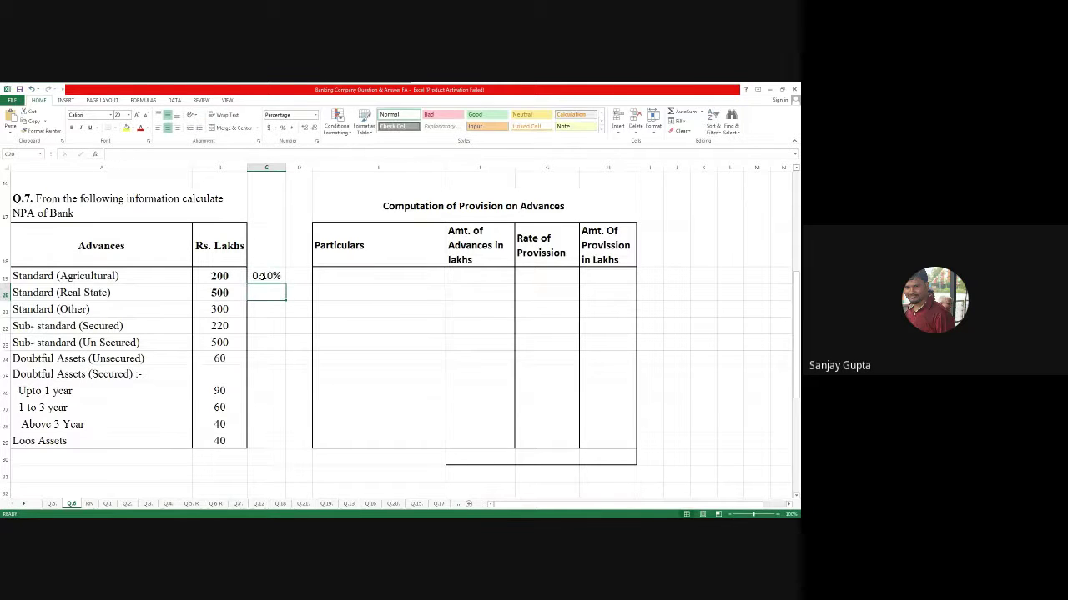
type("1")
key("Return")
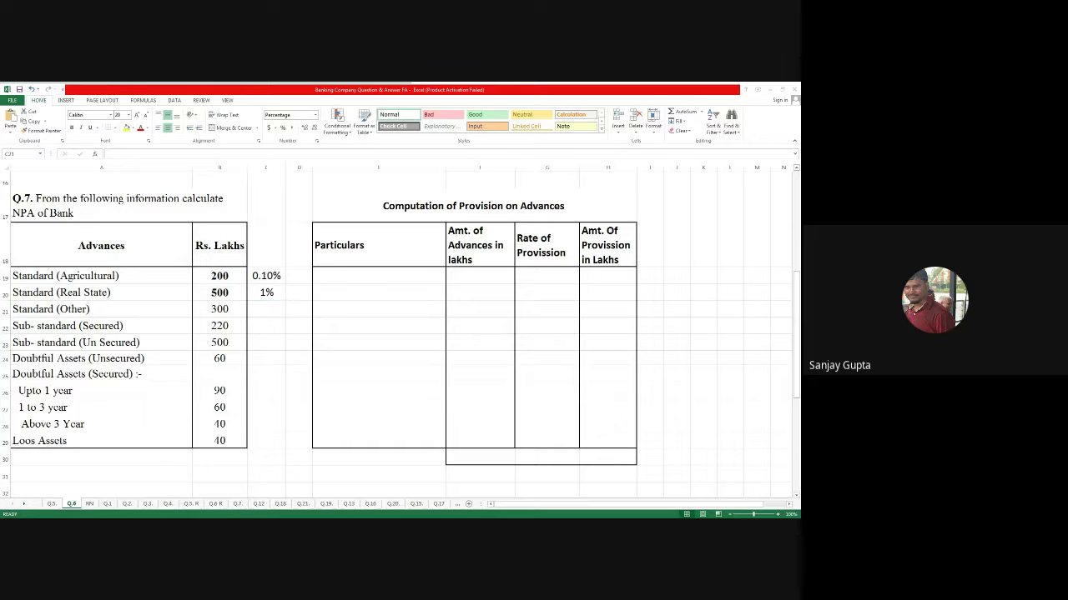
Change the Standard (Agricultural) provision rate in C19 to 0.25%.
left_click(255, 277)
type("0.25")
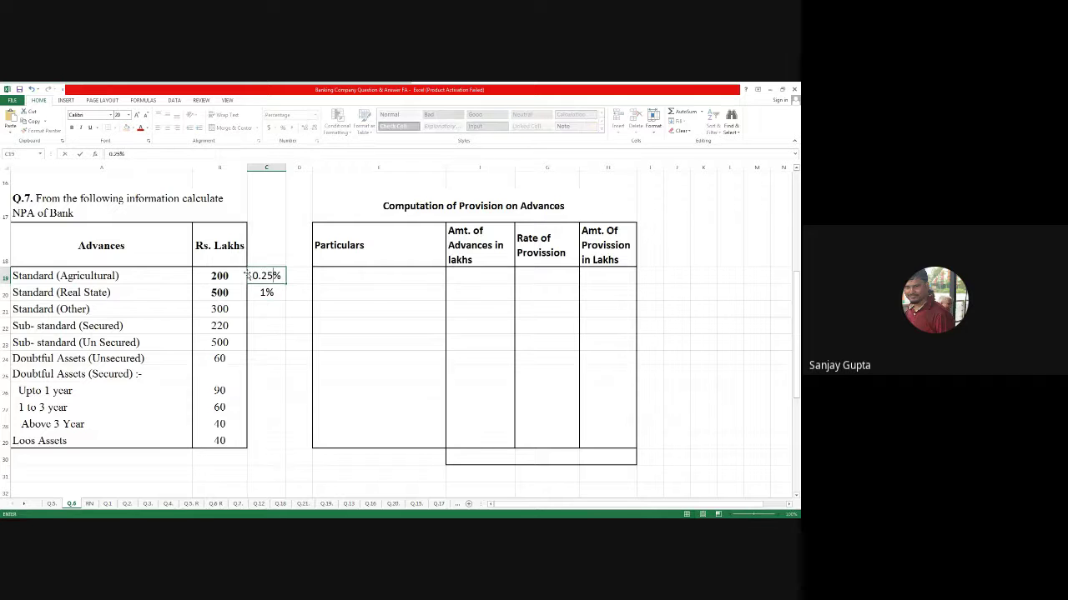
key("Return")
key("Return")
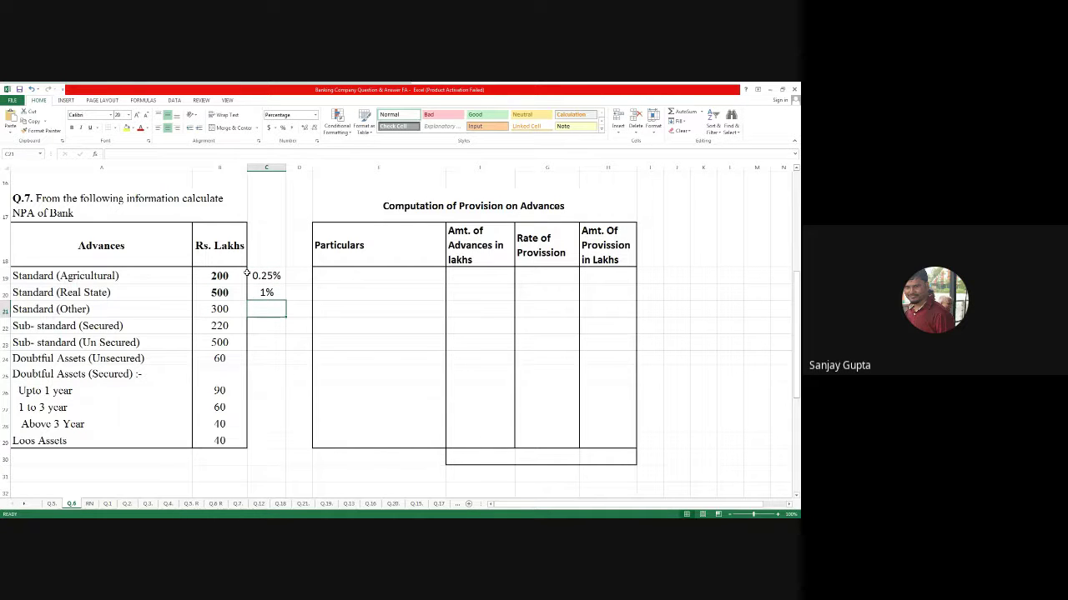
Enter the rates 0.40% for Standard (Other) in C21, 10% for secured sub-standard in C22 and 20% for unsecured sub-standard in C23.
type("0.4")
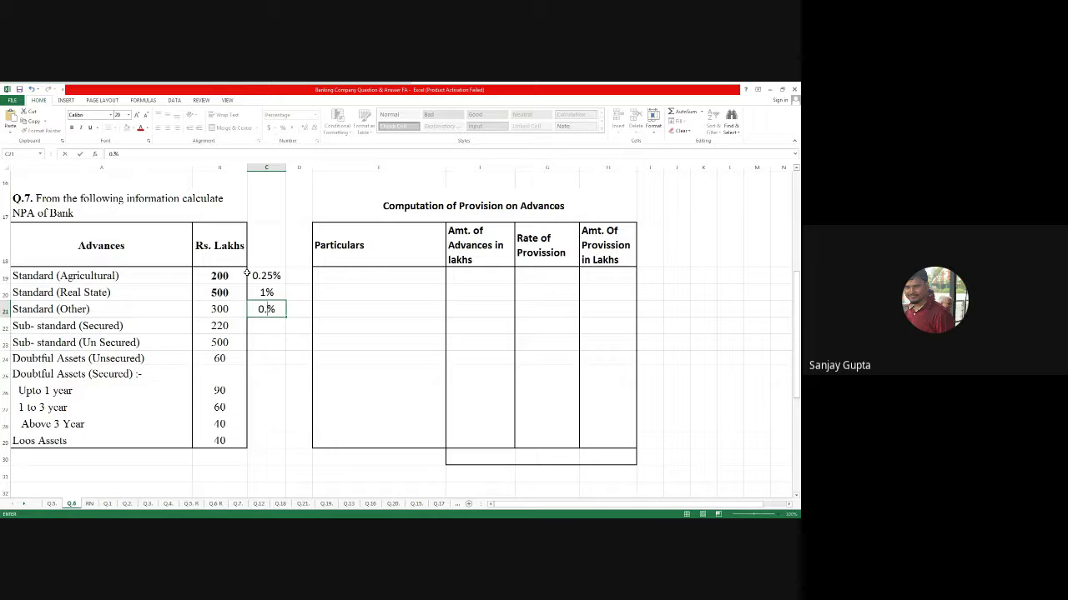
key("Return")
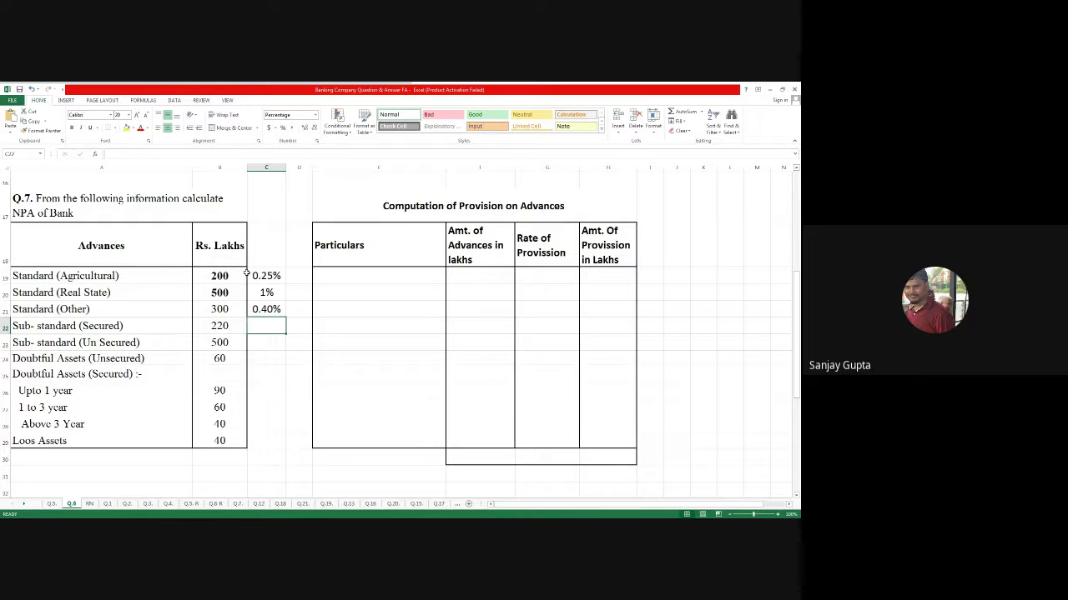
type("10")
key("Return")
type("20")
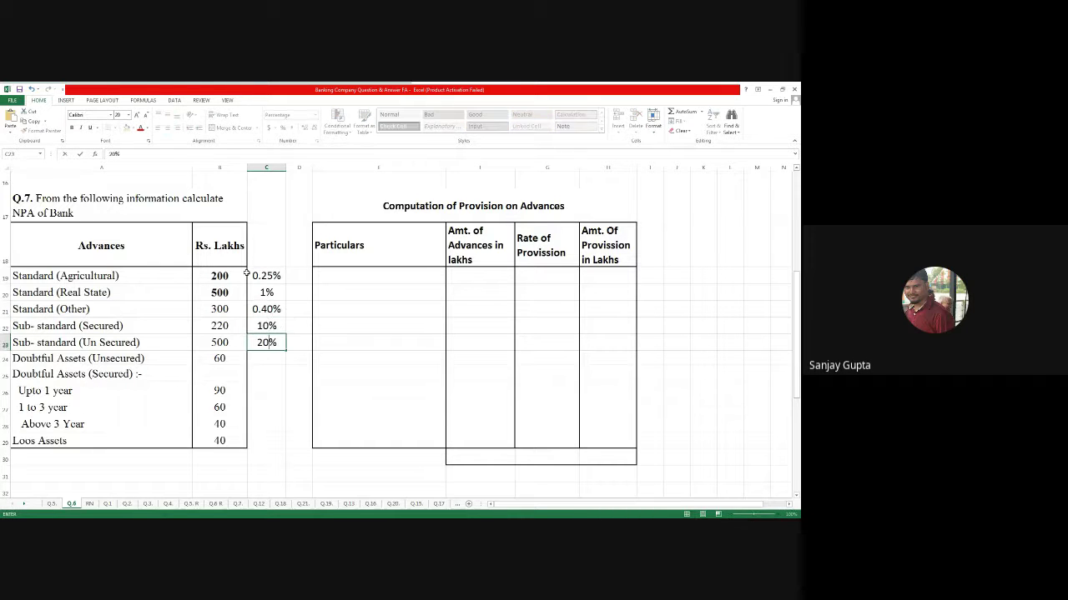
Enter the rates 20% for unsecured sub-standard advances and 100% for unsecured doubtful assets beside the question's amounts.
key("Return")
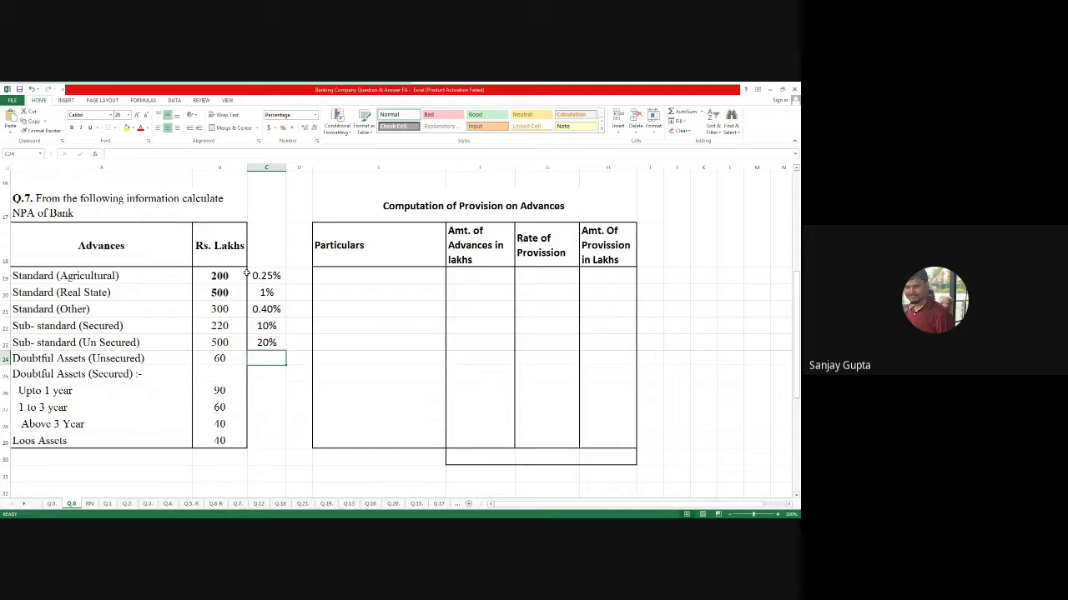
type("100")
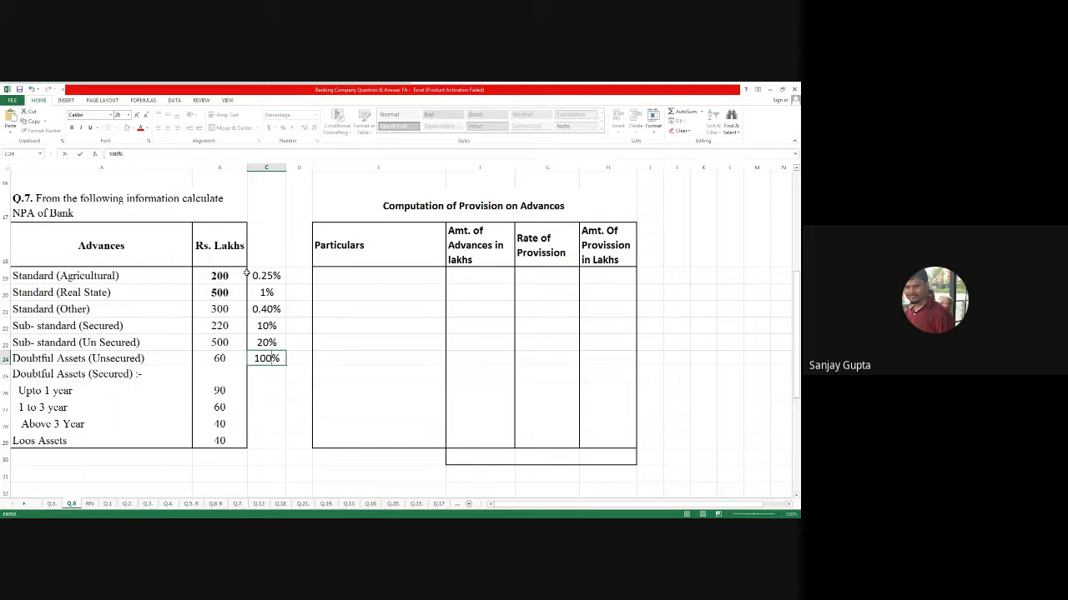
key("Return")
Enter rates beside the question's amounts: 25%, 40% and 100% for the three secured doubtful age groups, and 100% for Loos Assets.
key("Return")
type("25")
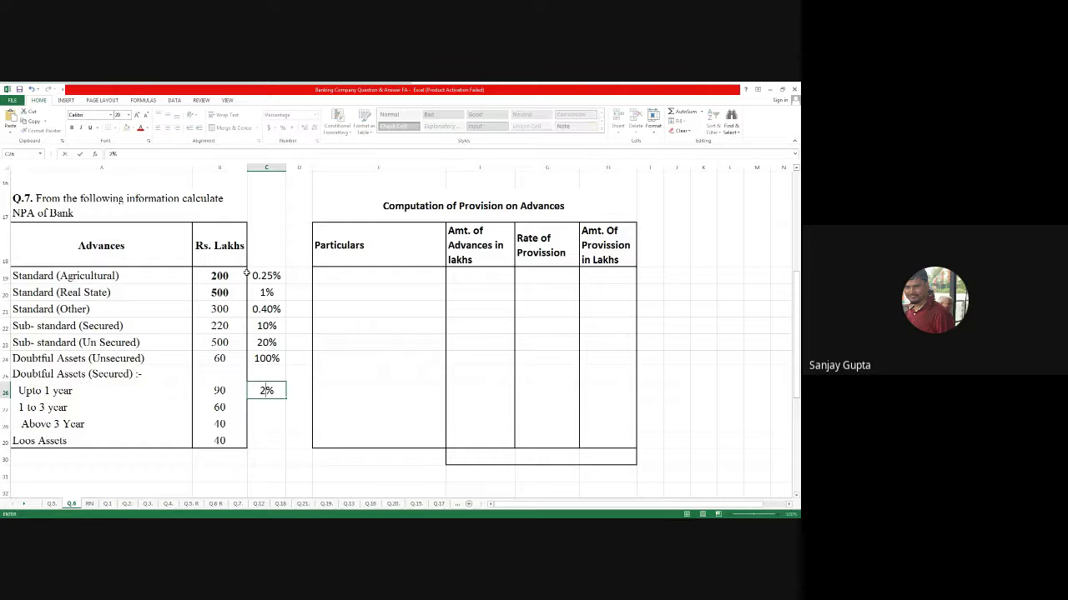
key("Return")
type("40")
key("Return")
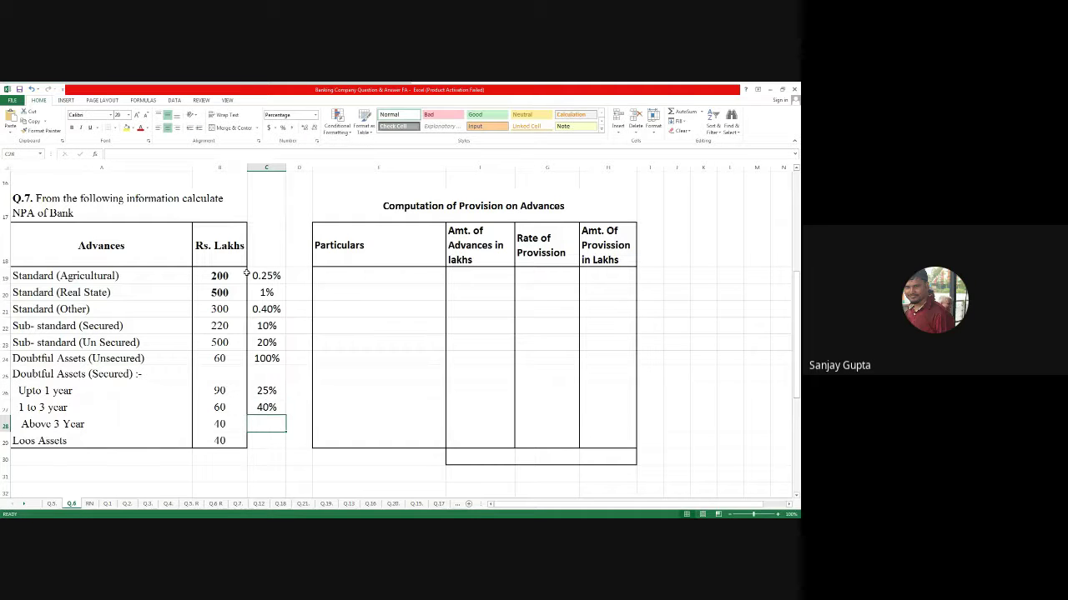
type("100")
key("Return")
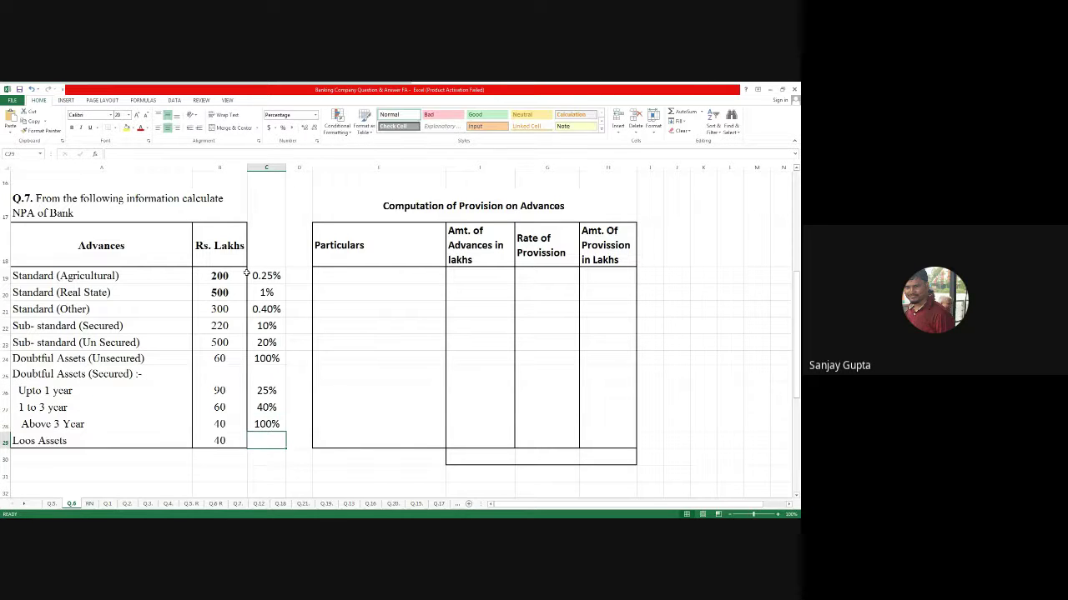
type("100")
key("Return")
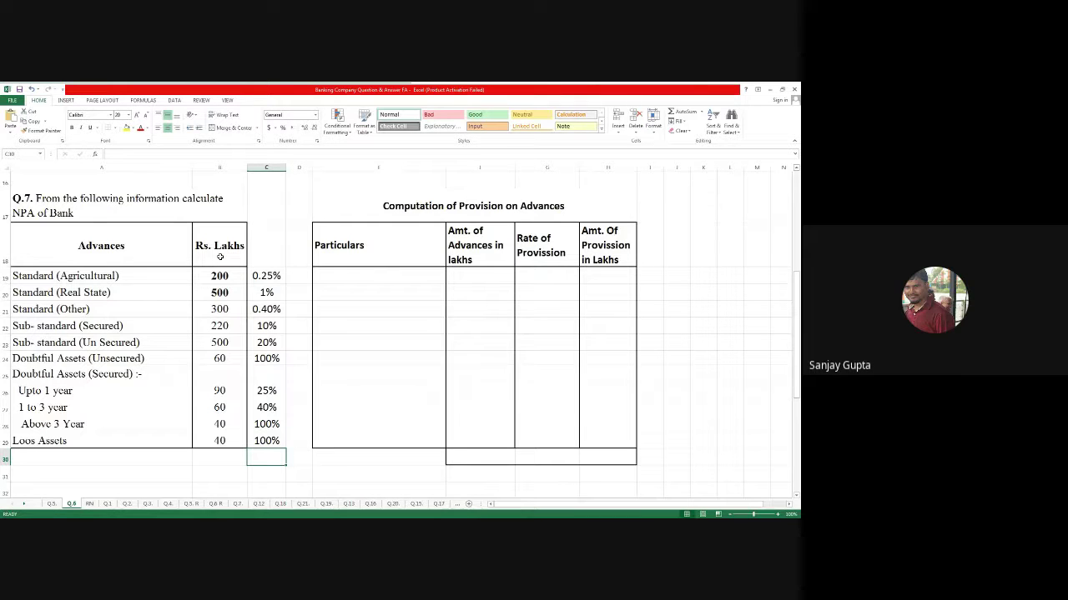
Copy the advance names and amounts from Standard (Agricultural) through Loos Assets into the computation table's Particulars and Amt. of Advances columns.
left_click(366, 273)
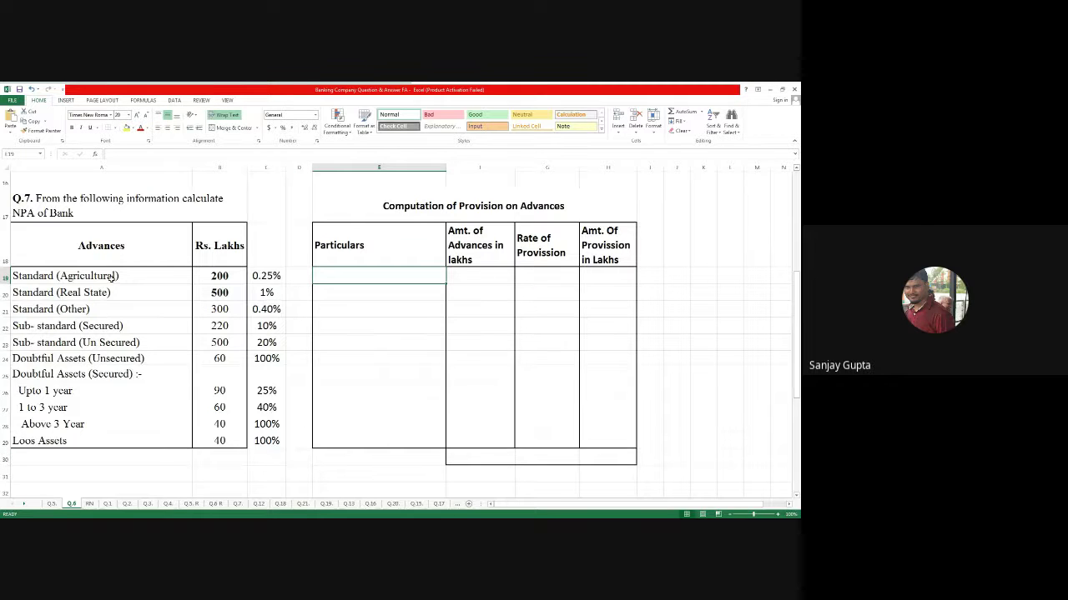
left_click_drag(111, 277, 218, 440)
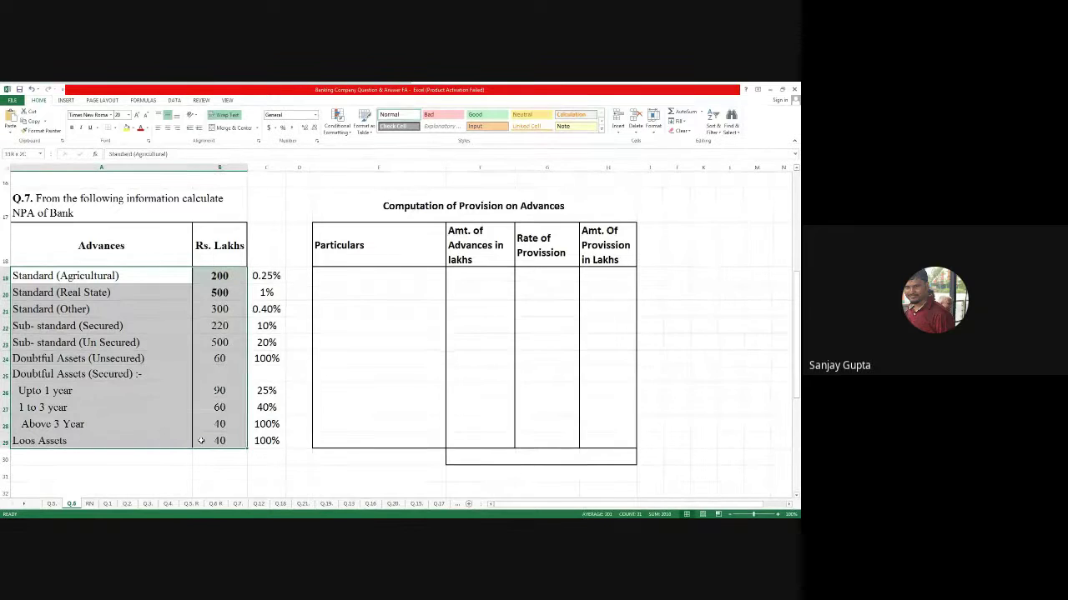
key("ctrl+c")
left_click(341, 278)
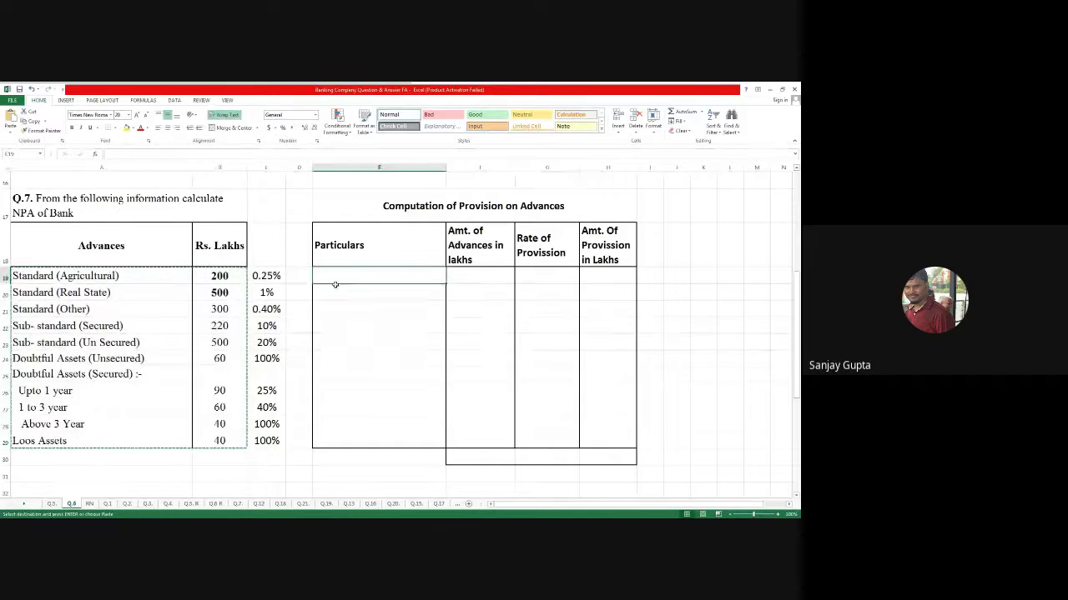
key("ctrl+v")
left_click(676, 438)
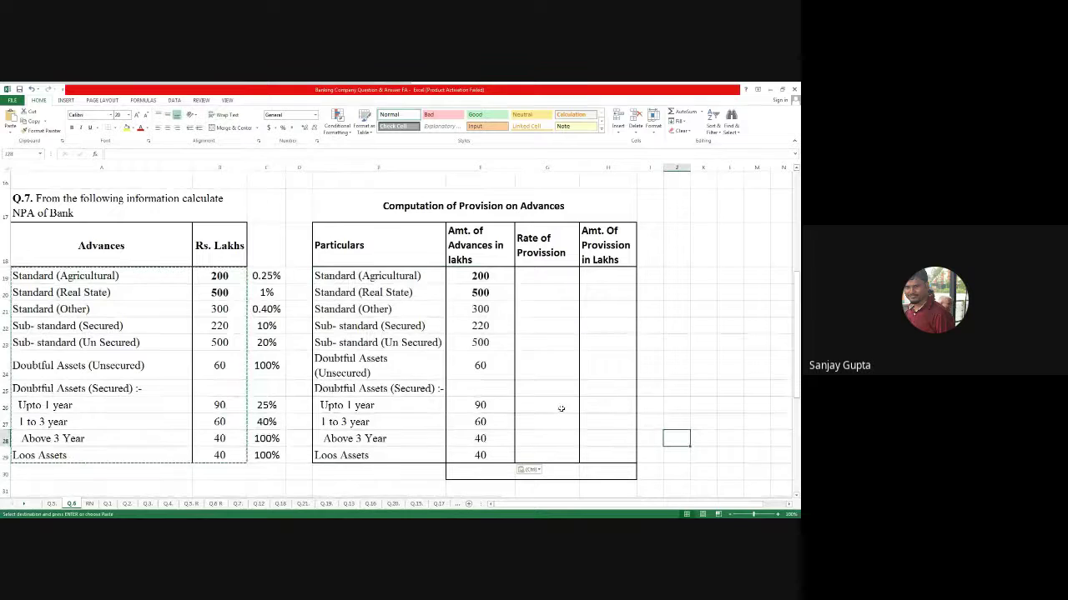
Enter the Rate of Provission as 0.25% for Standard (Agricultural) and 1% for Standard (Real State) in the computation table.
left_click(517, 310)
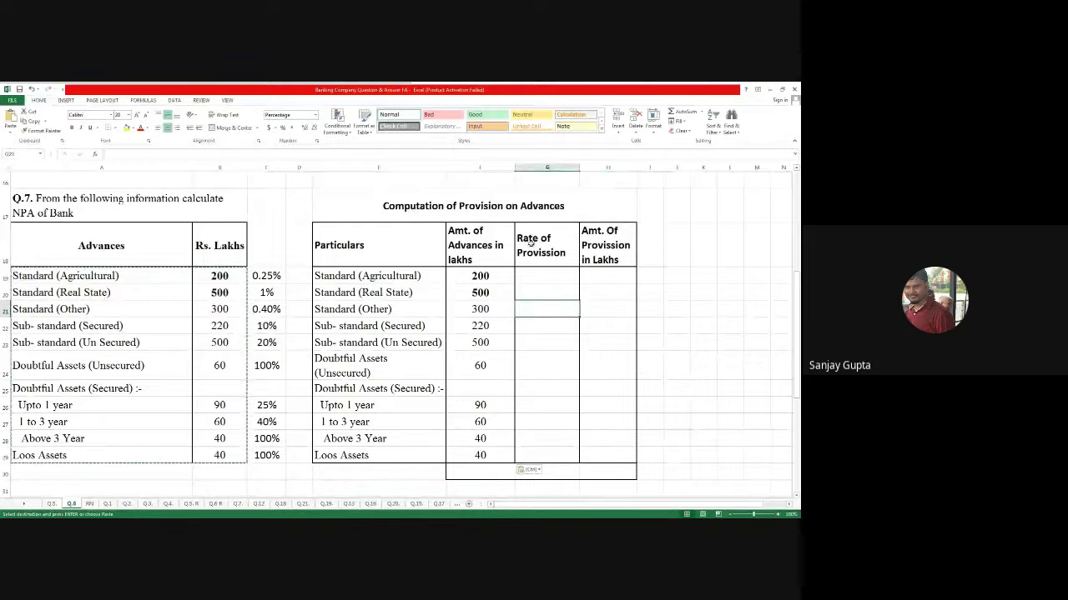
left_click(546, 278)
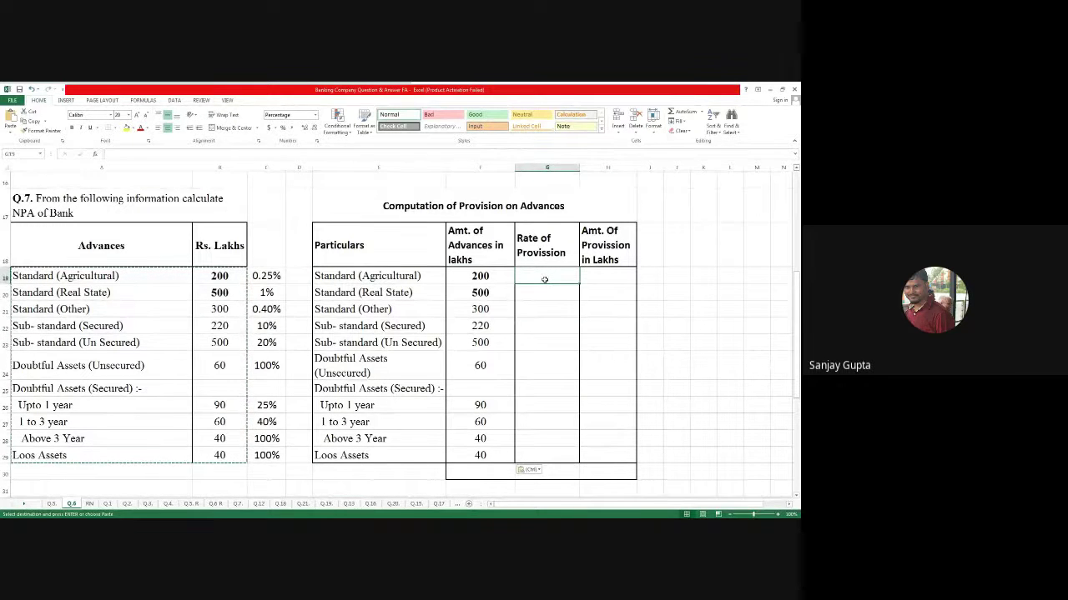
type("0.25")
key("Return")
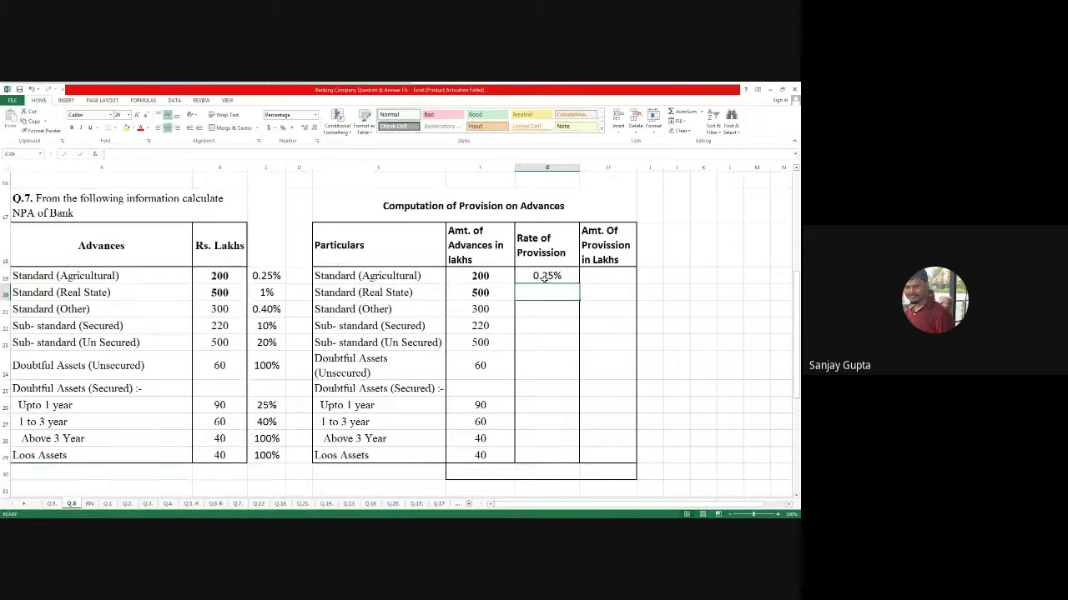
type("1")
key("Return")
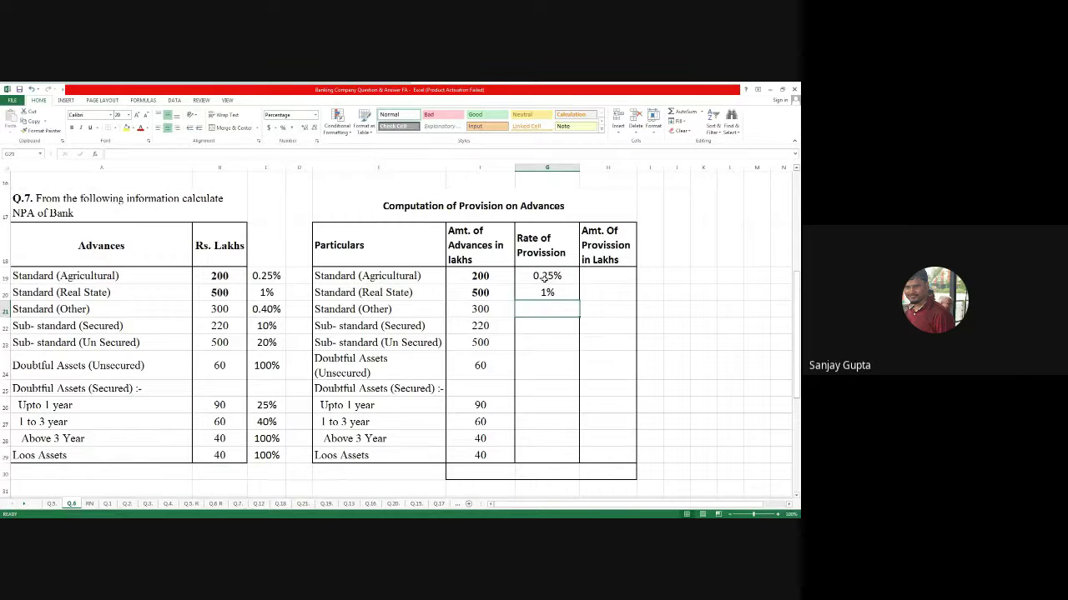
Set the Rate of Provission for Standard (Other) to 0.4% and display it with two decimal places.
type("0.4")
key("Return")
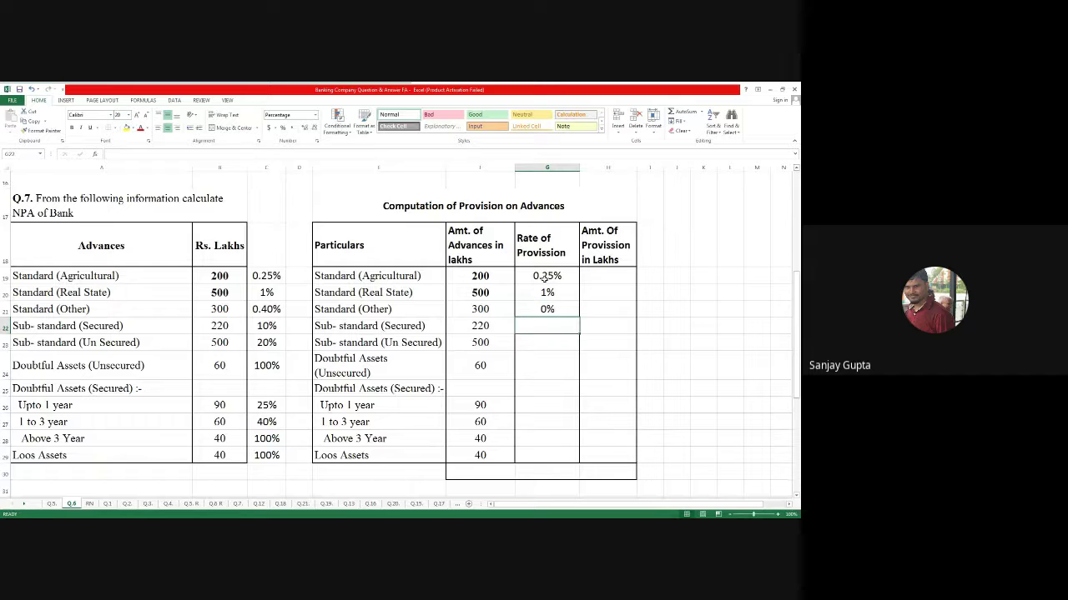
key("Up")
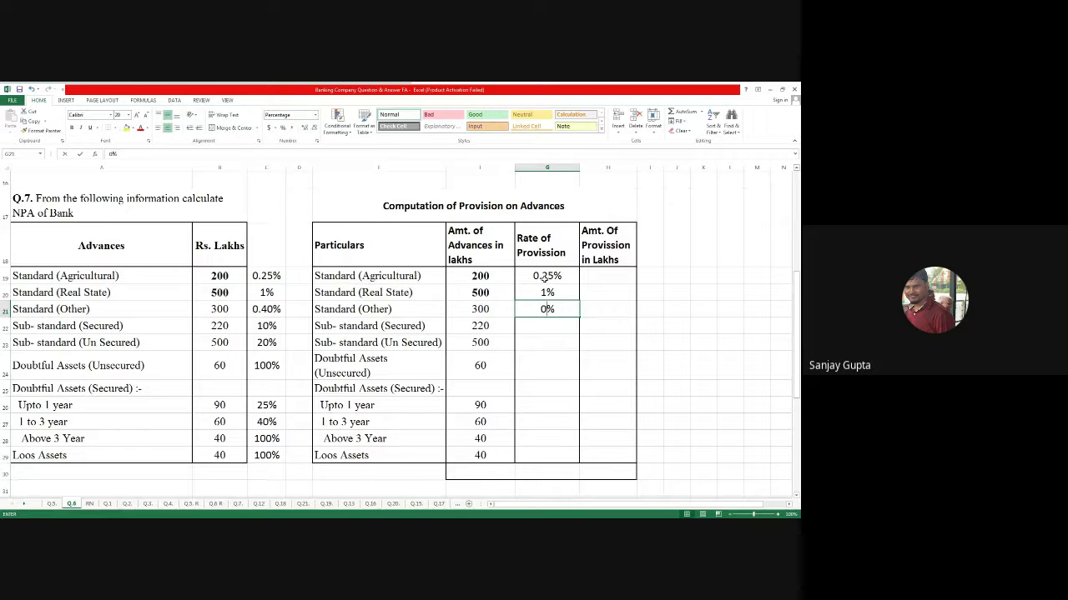
type("0.4")
key("Return")
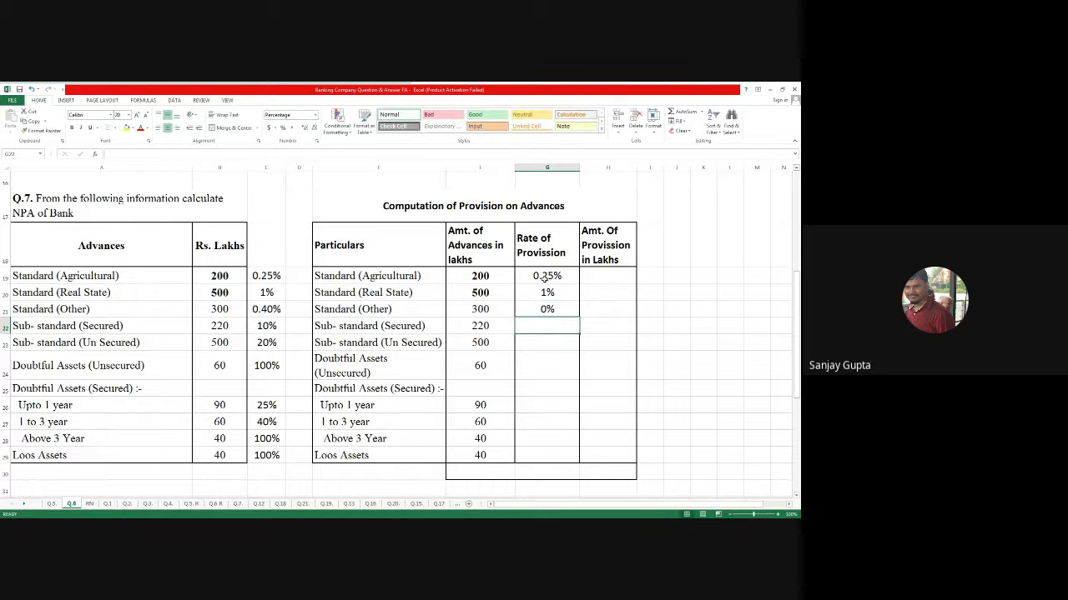
left_click(547, 310)
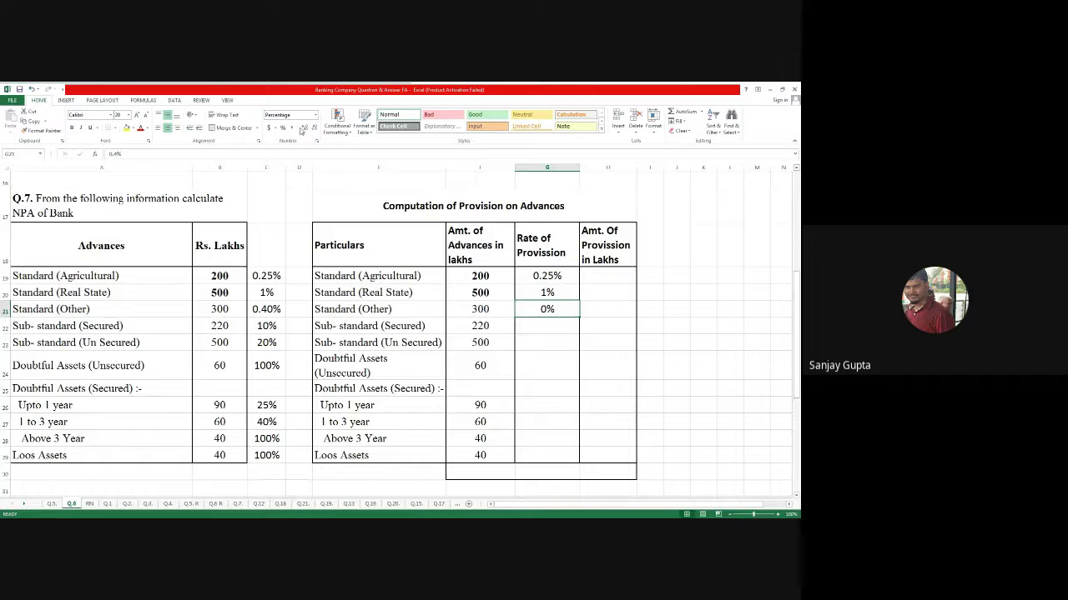
left_click(301, 130)
left_click(302, 130)
Enter the Rate of Provission as 10% for secured sub-standard, 20% for unsecured sub-standard and 100% for unsecured doubtful assets.
left_click(538, 328)
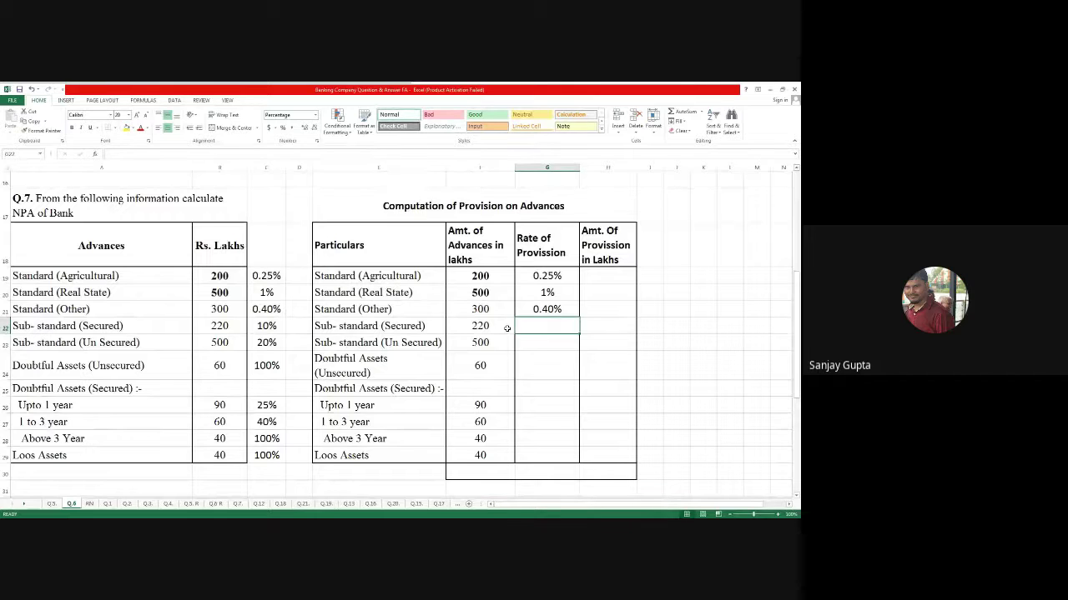
type("10")
key("Return")
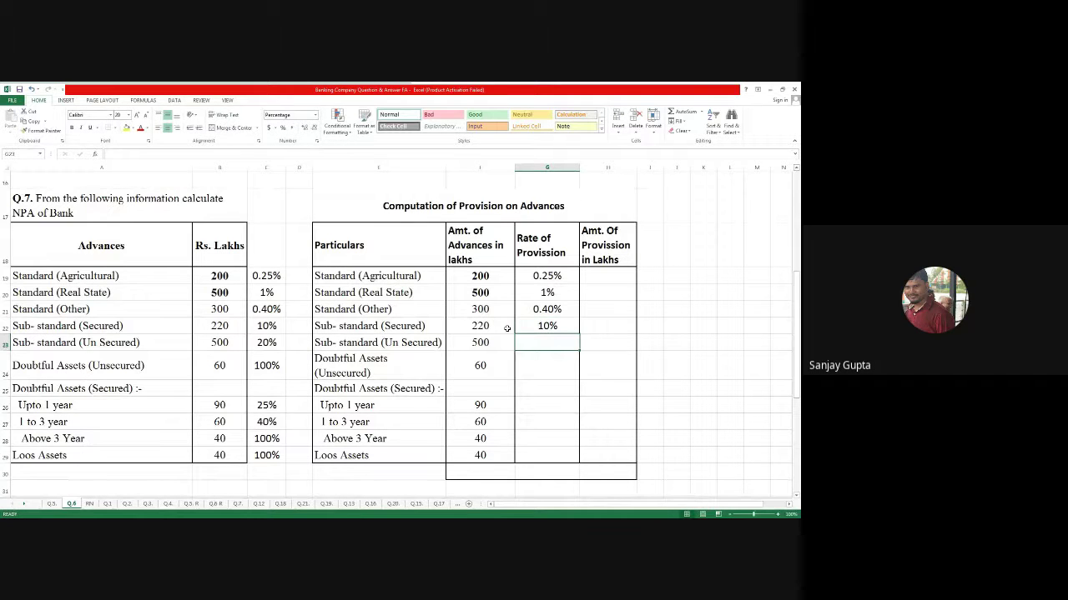
type("20")
key("Return")
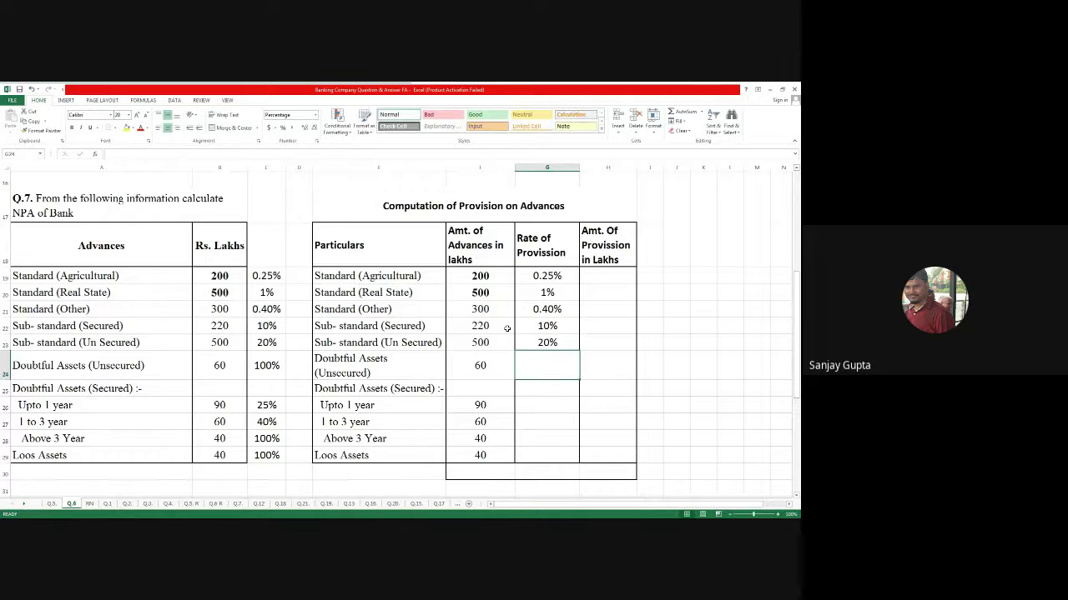
type("100")
key("Return")
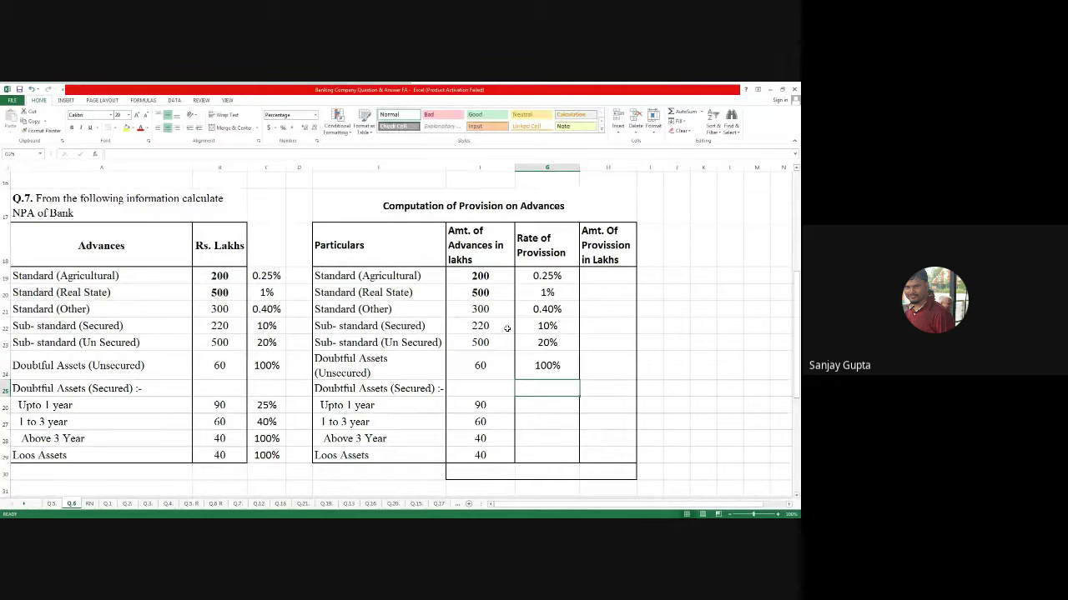
Enter rates of 25%, 40% and 100% for the secured doubtful age groups and 100% for Loos Assets, and border the cell below.
key("Down")
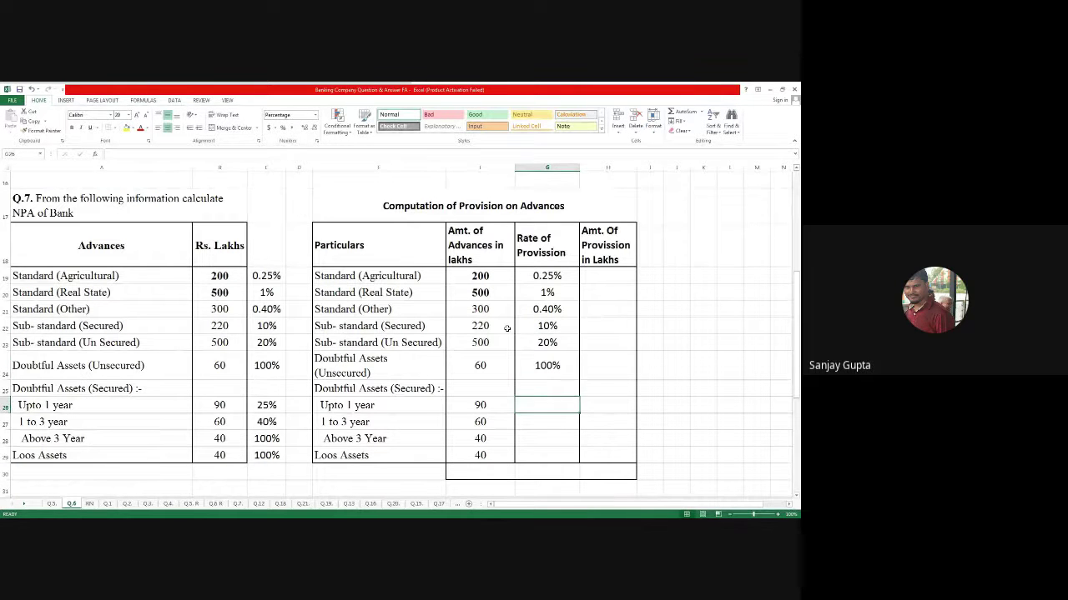
type("25")
key("Return")
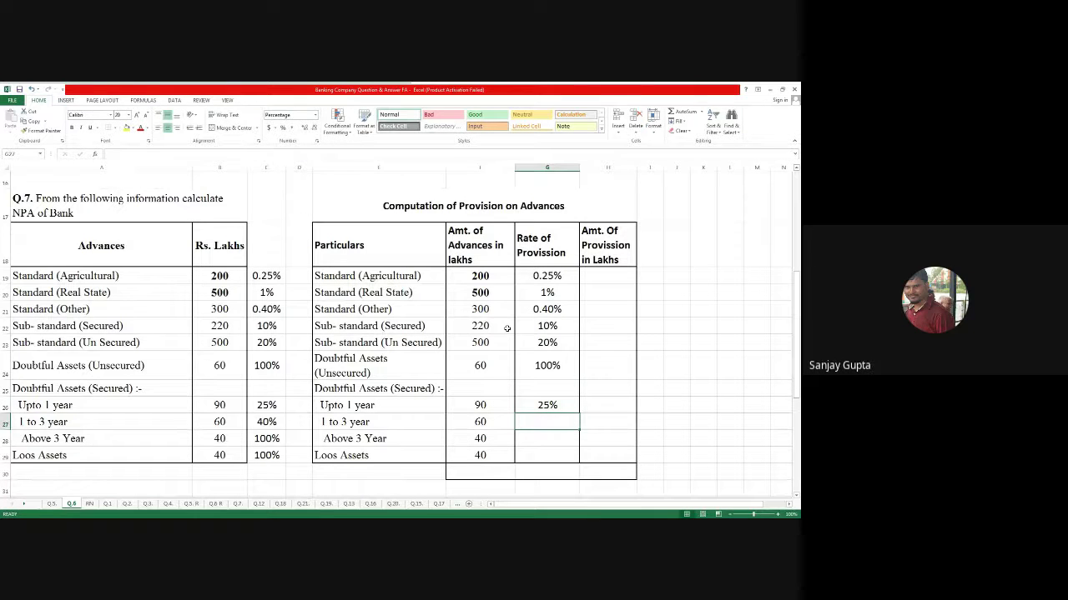
type("40")
key("Return")
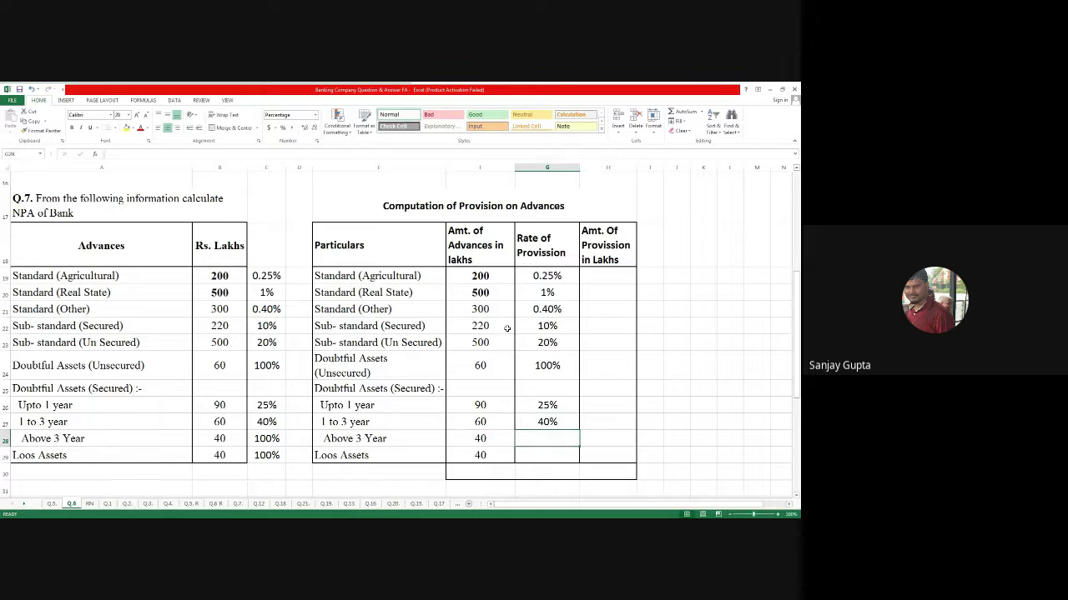
type("10")
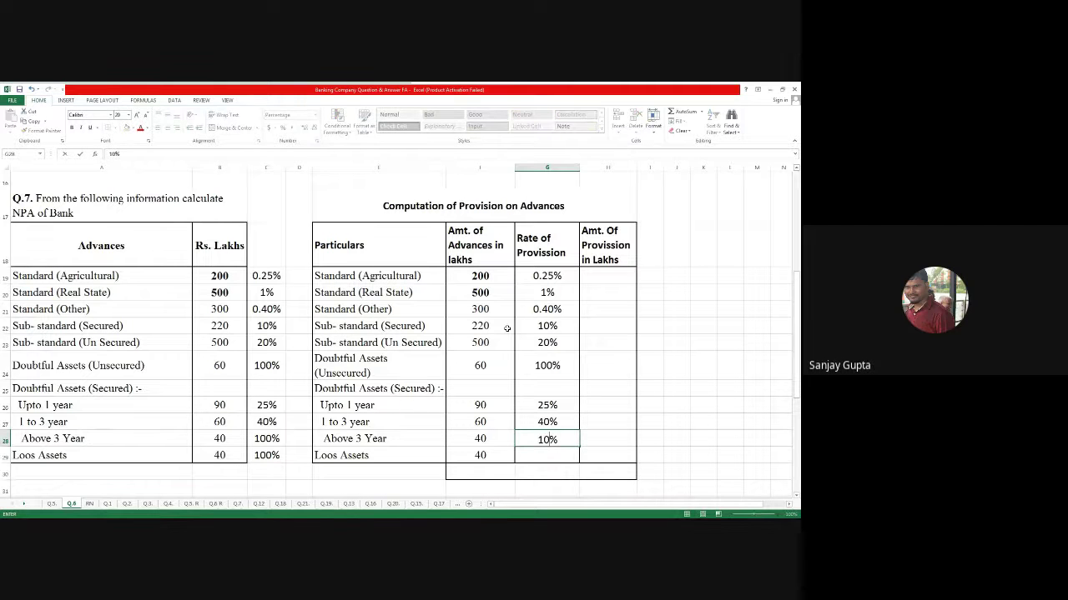
type("0")
key("Return")
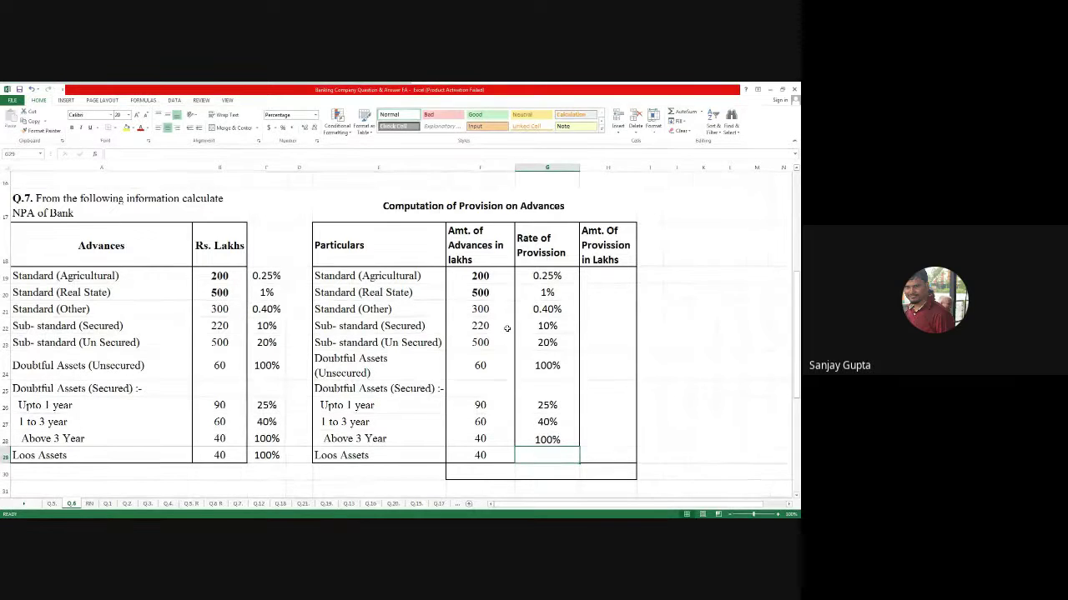
type("100")
key("Return")
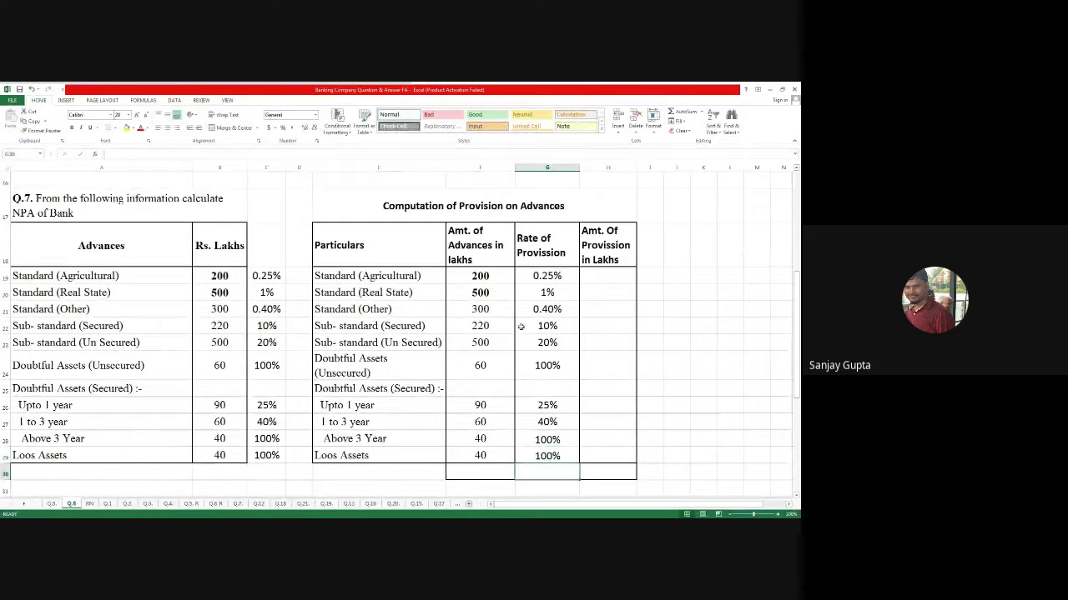
left_click(116, 128)
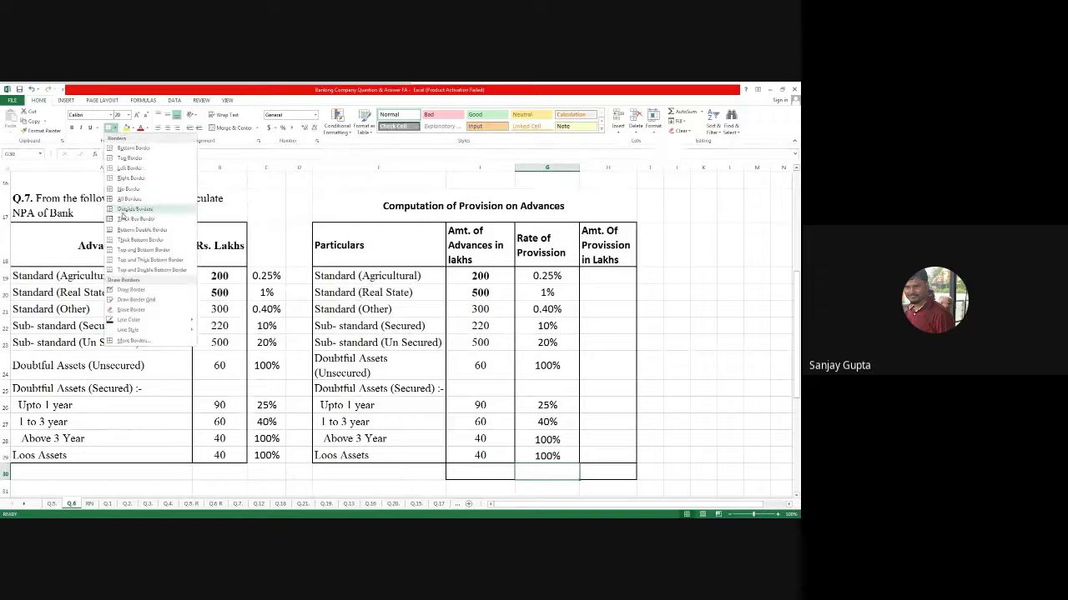
left_click(124, 218)
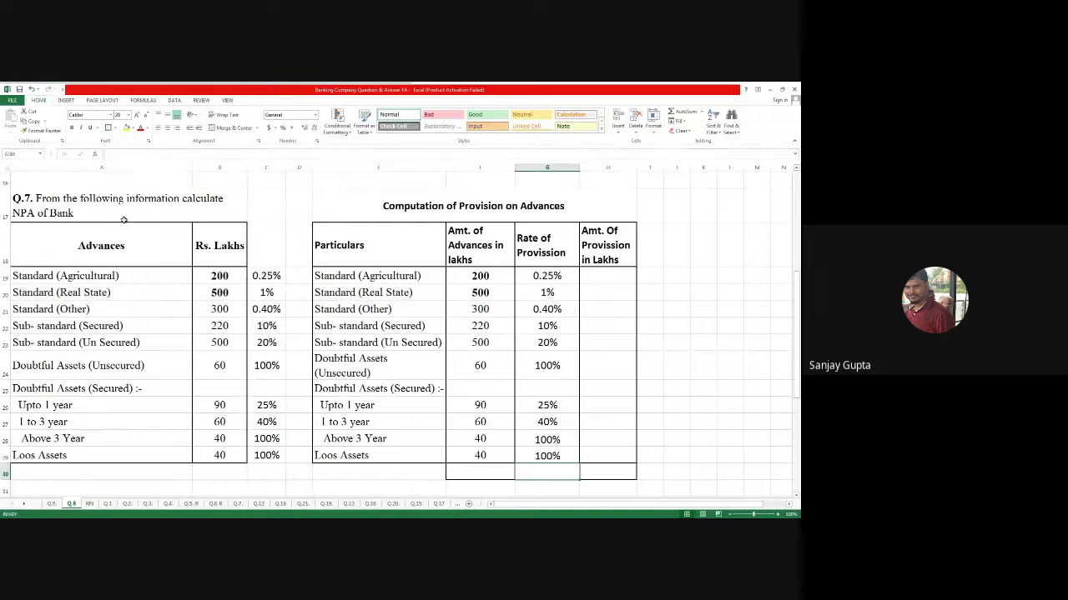
Calculate the provision amount for Standard (Agricultural) in H19 with the formula =F19*G19.
left_click(598, 272)
type("=")
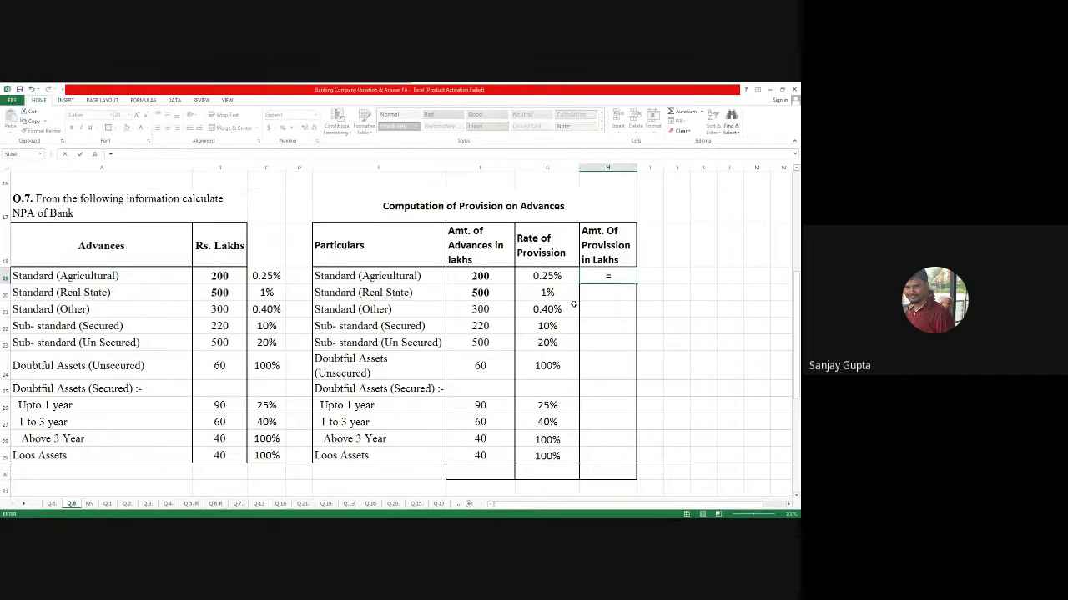
left_click(497, 275)
type("*")
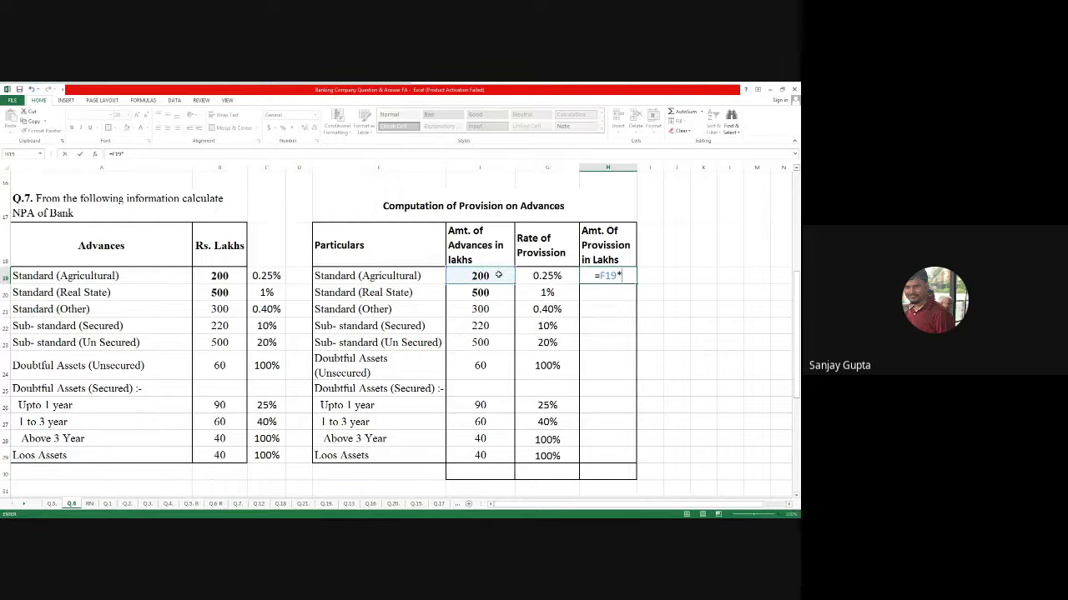
left_click(548, 276)
scroll(550, 308, "down", 1)
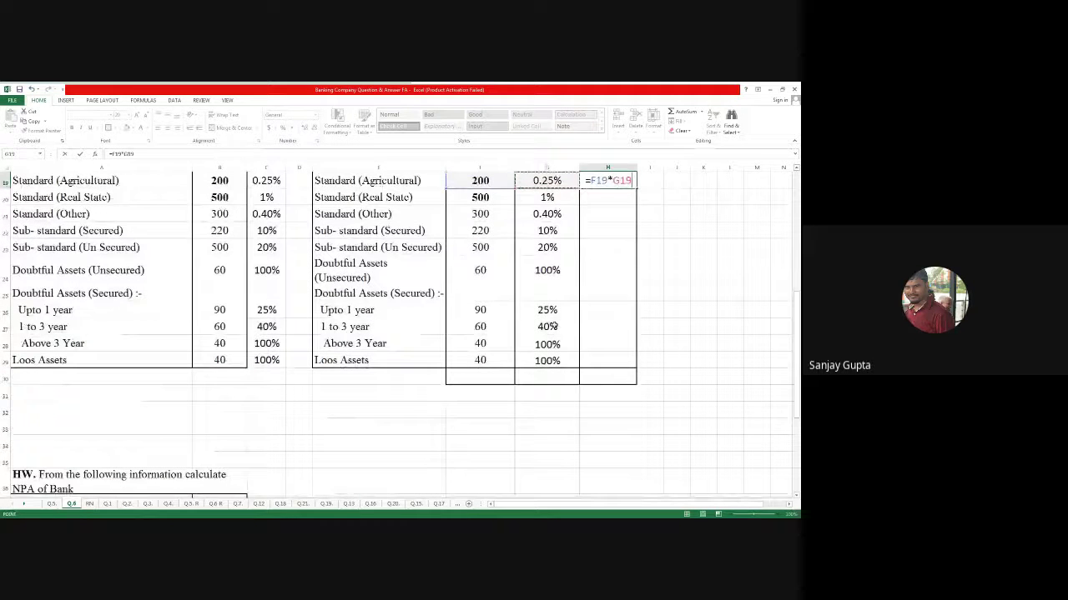
key("Return")
Try to fill the H19 provision formula down through the Loos Assets row, and undo the fill.
scroll(553, 325, "up", 2)
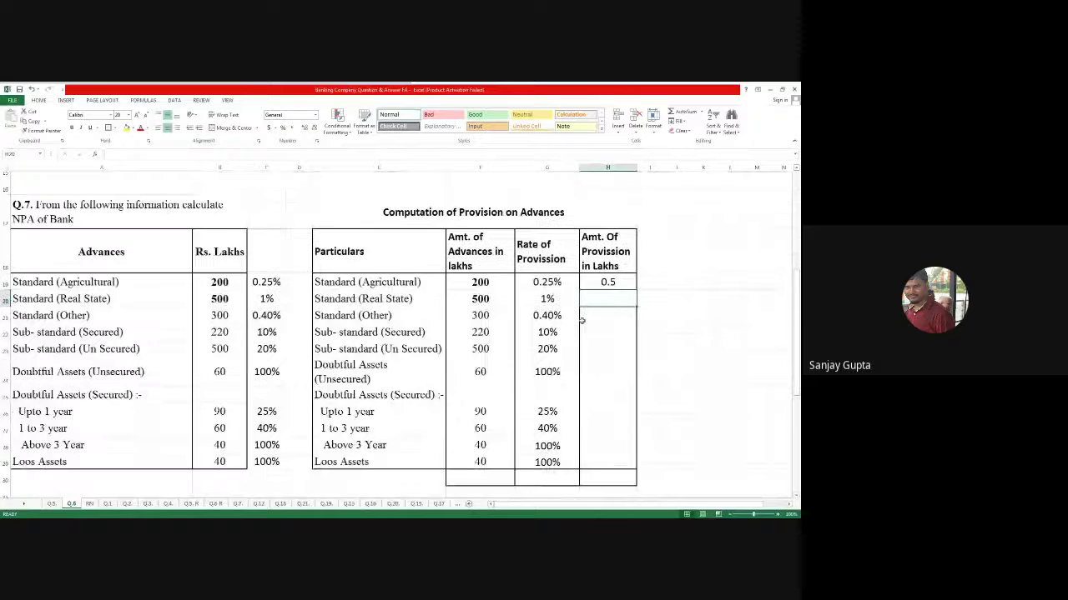
scroll(581, 320, "down", 1)
left_click(608, 282)
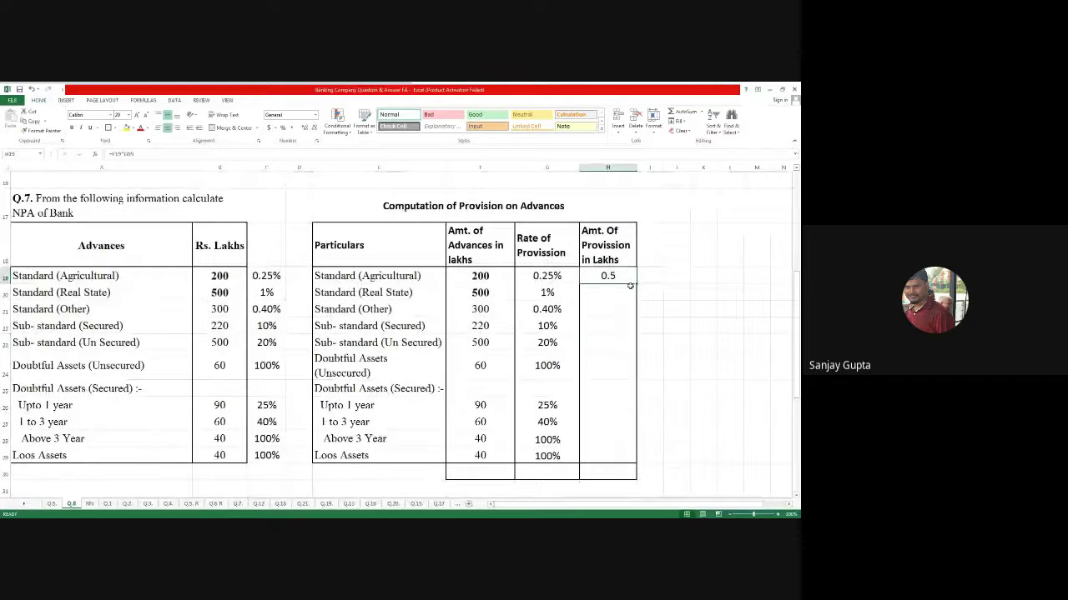
double_click(641, 283)
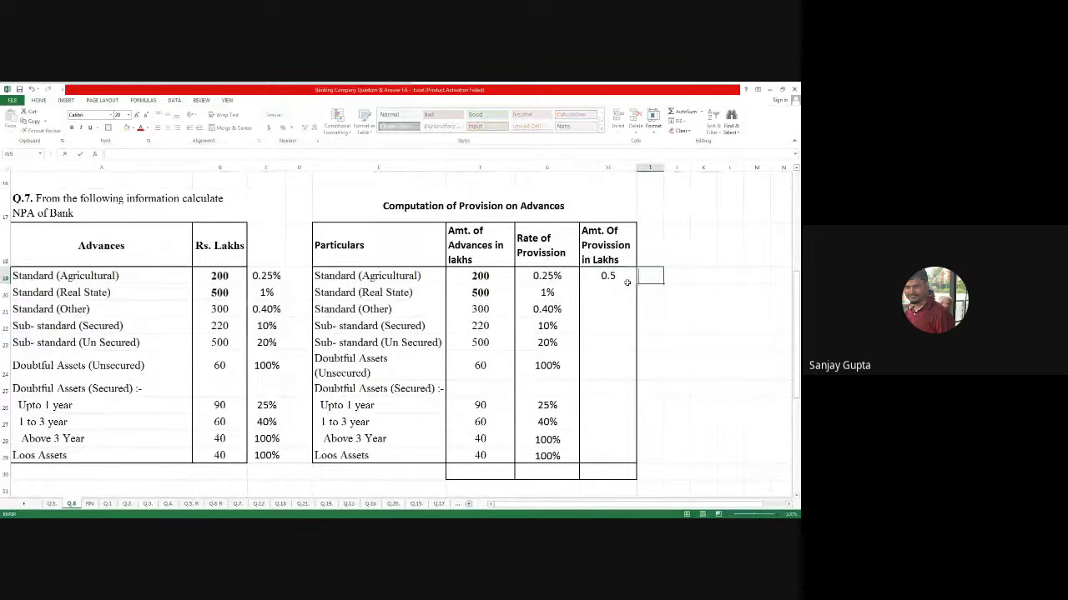
left_click(627, 282)
double_click(635, 284)
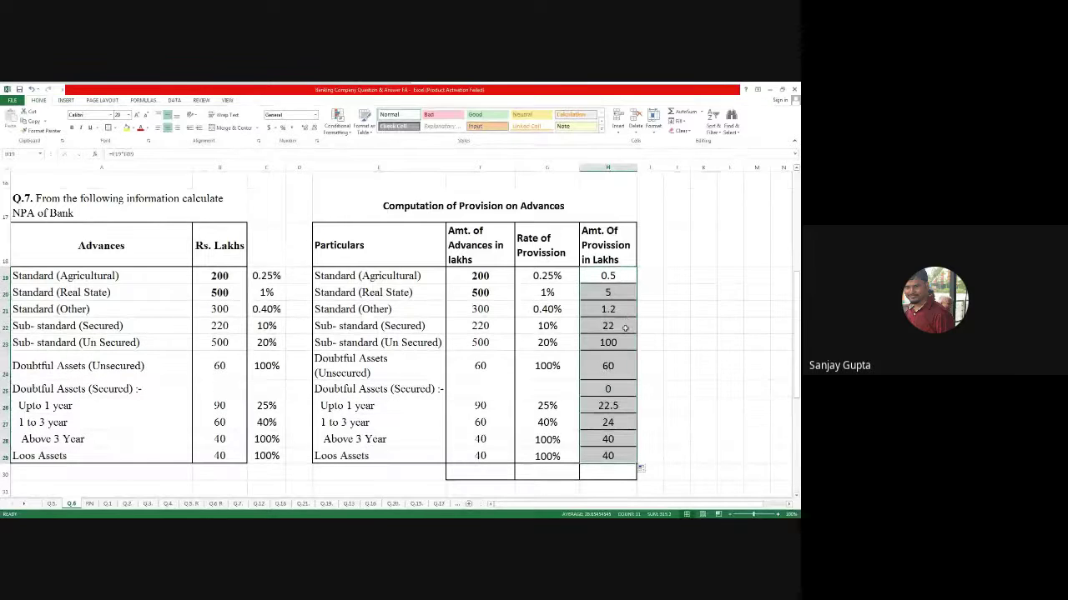
left_click(682, 327)
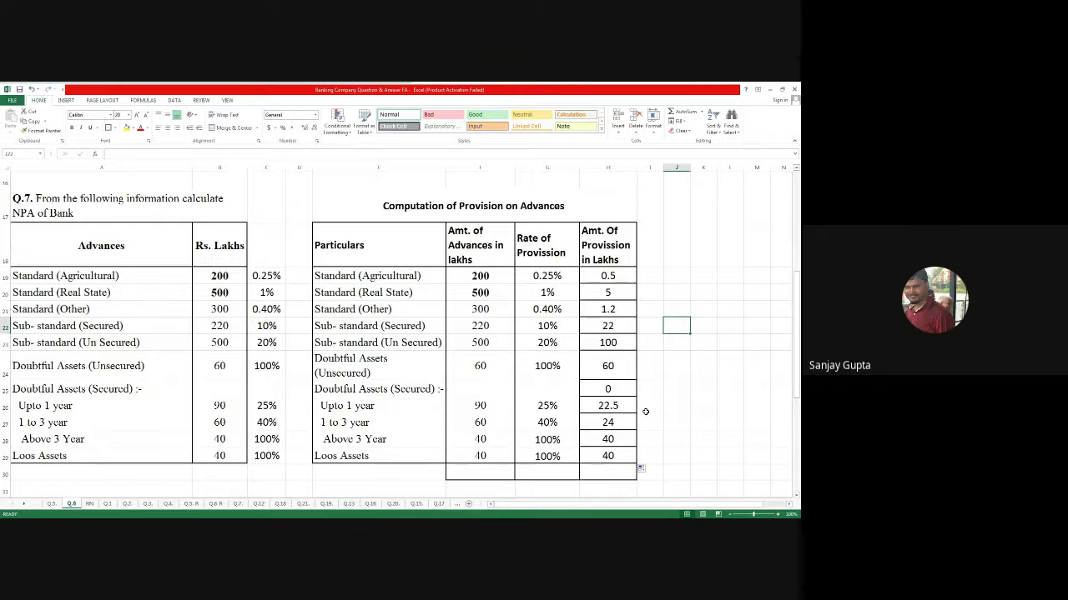
key("ctrl+z")
left_click(666, 388)
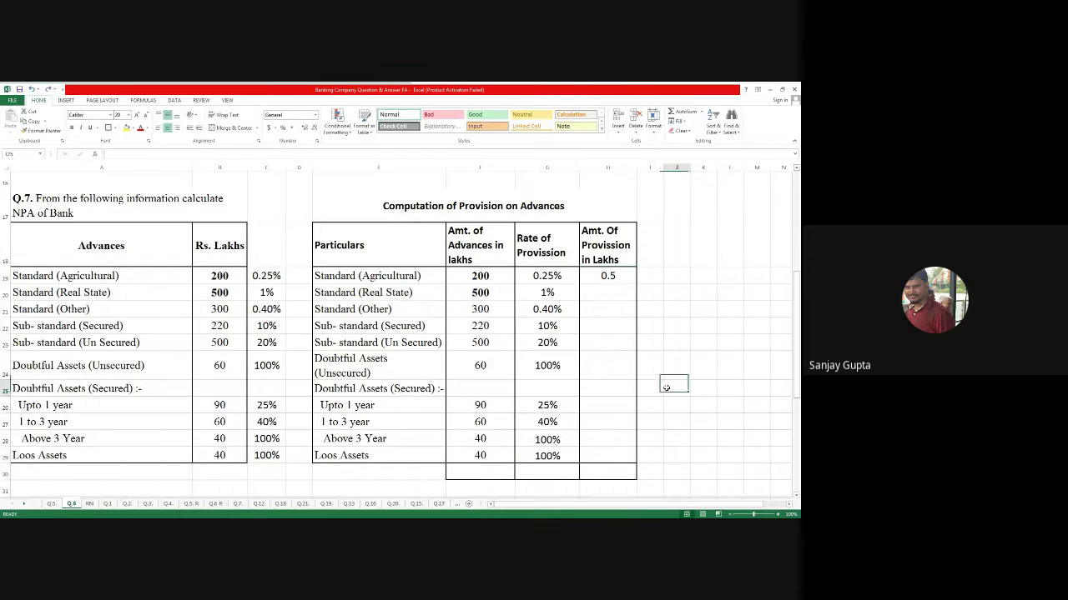
Calculate the provision amount for Standard (Real State) in H20 with the formula =F20*G20.
left_click(611, 278)
left_click(614, 291)
scroll(614, 291, "down", 1)
scroll(613, 291, "up", 5)
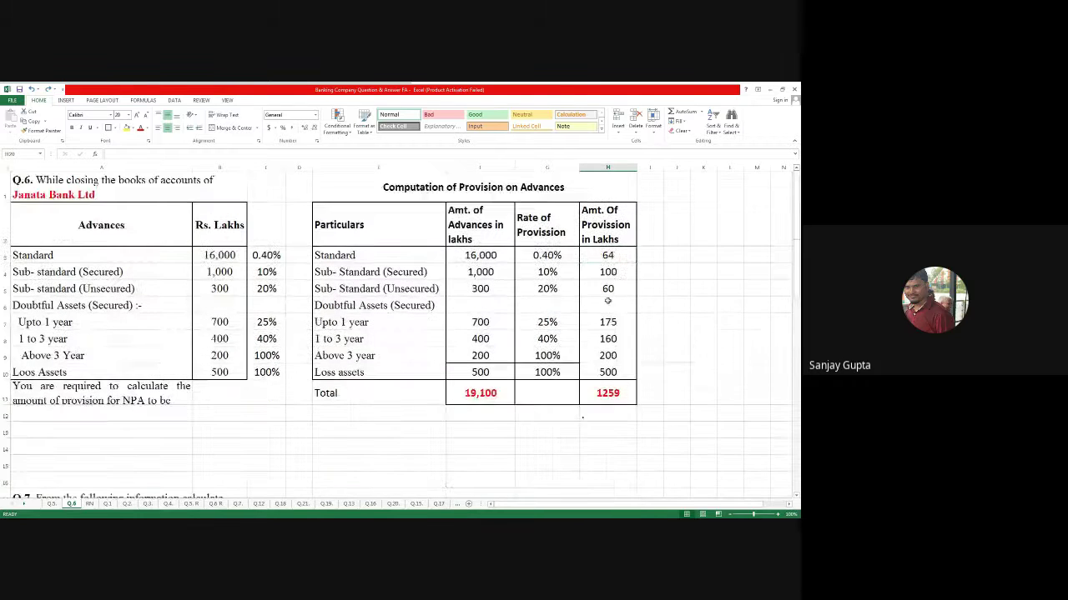
scroll(609, 300, "down", 6)
scroll(608, 305, "up", 2)
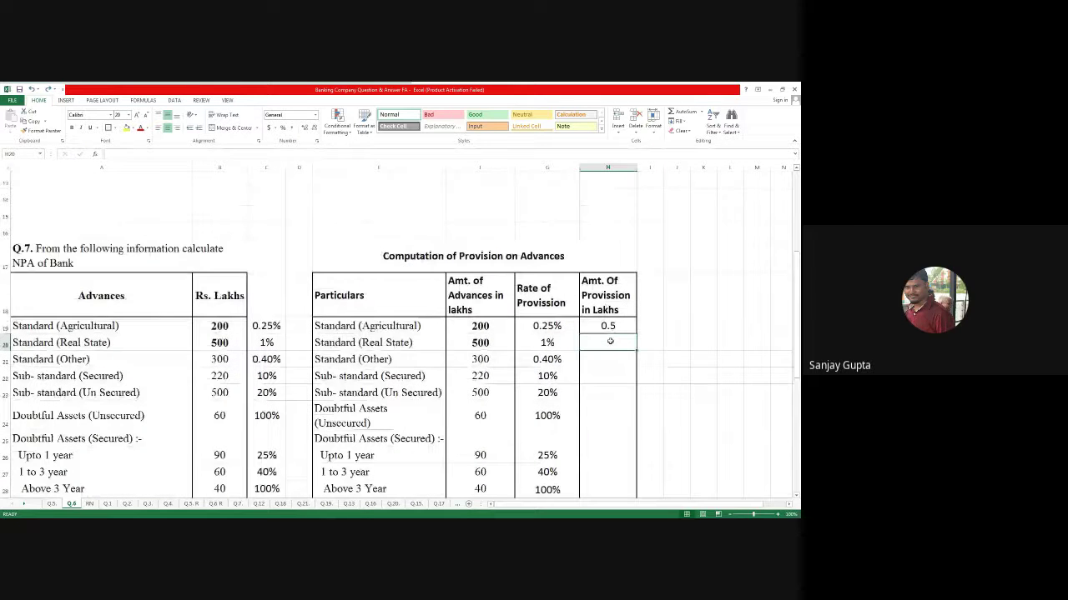
type("=")
left_click(492, 340)
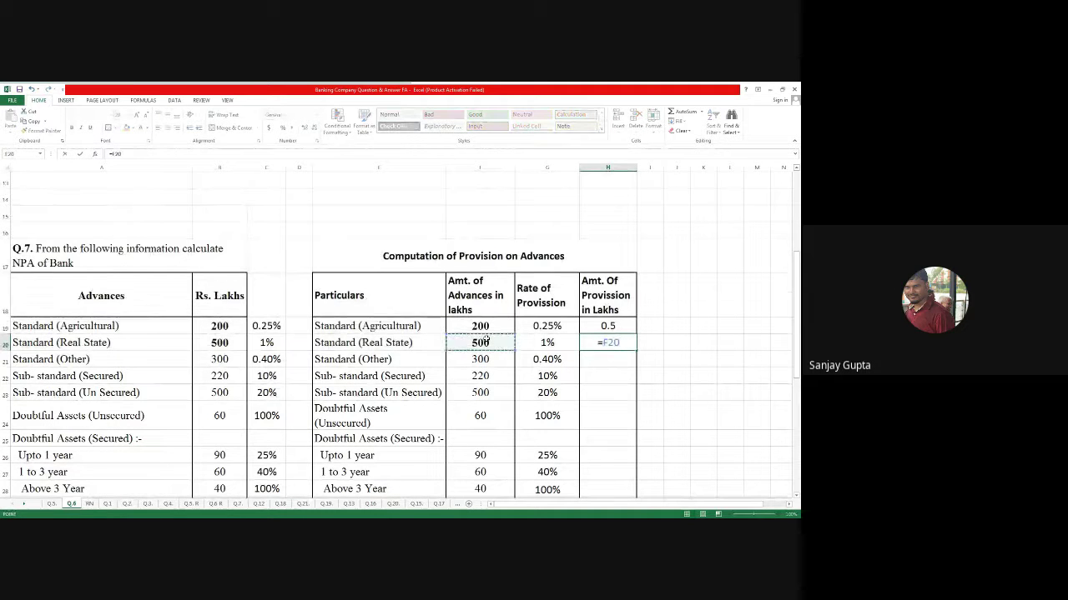
type("*")
left_click(547, 344)
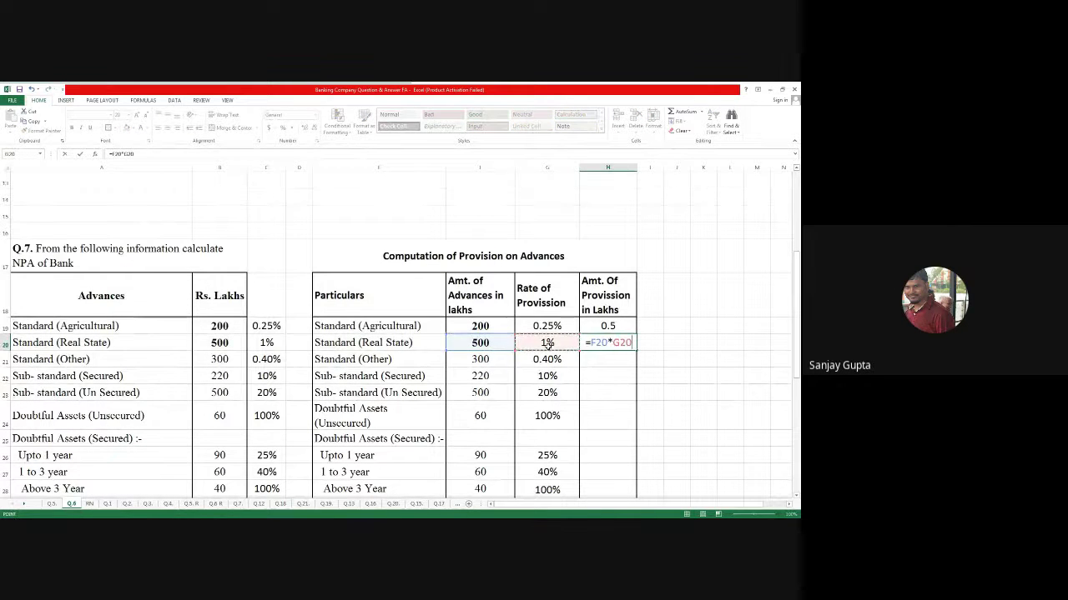
key("Return")
Fill the H20 provision formula down the Amt. Of Provission column through the Loos Assets row.
left_click(622, 343)
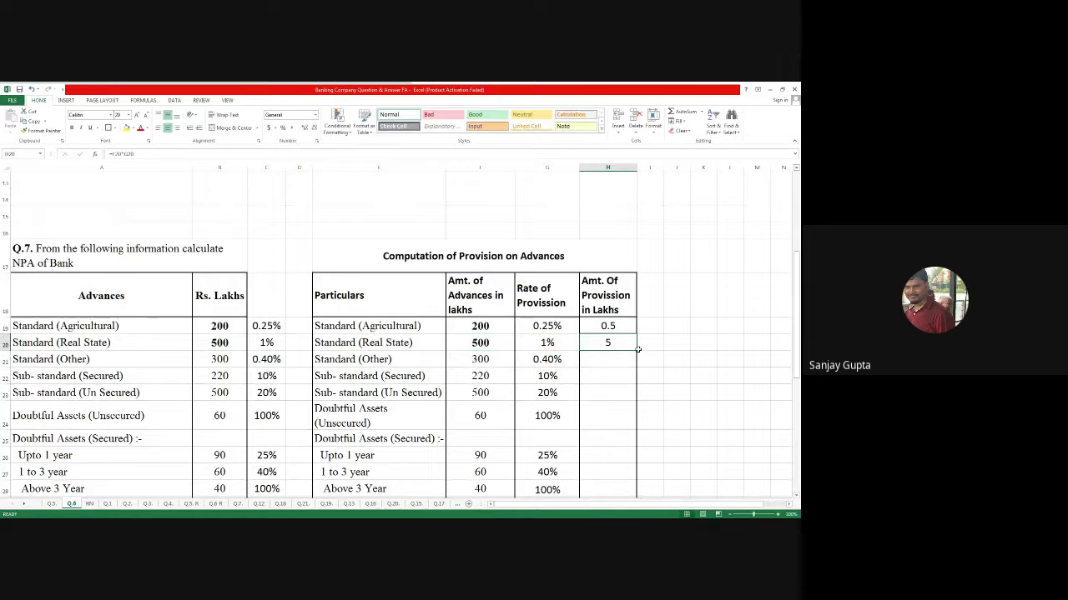
double_click(635, 355)
scroll(642, 350, "down", 3)
scroll(659, 350, "up", 2)
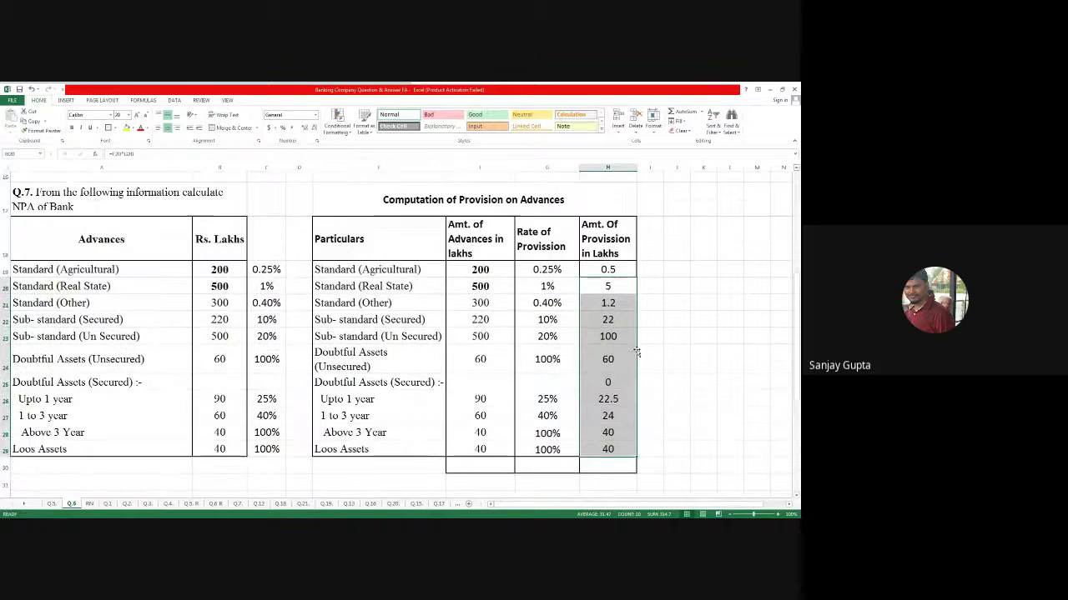
left_click(675, 342)
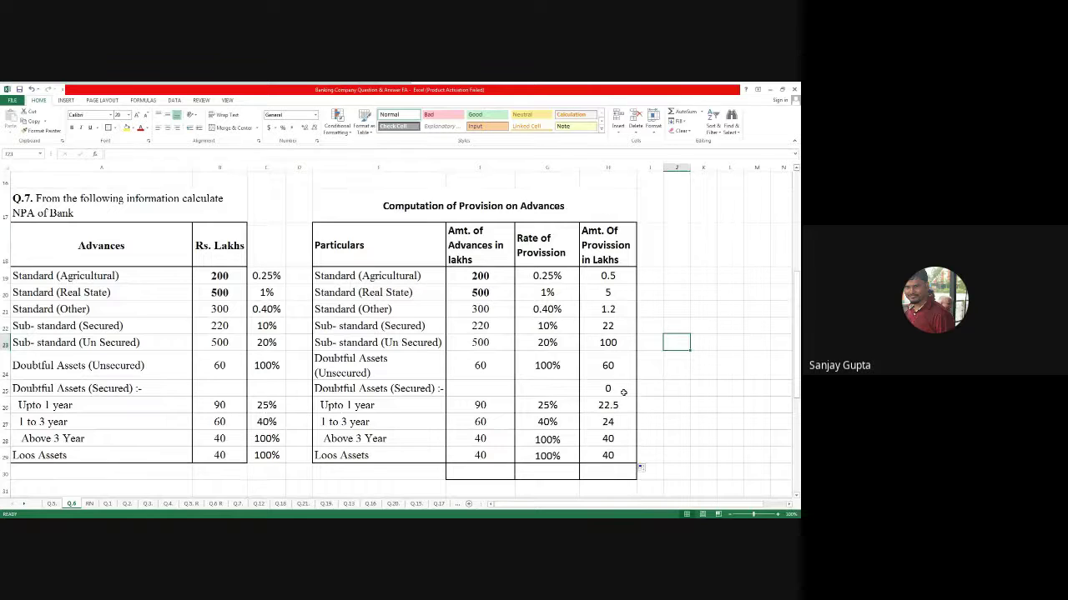
Try to total the Amt. of Advances column in F30 with a Sum formula over F19:F28.
left_click(489, 472)
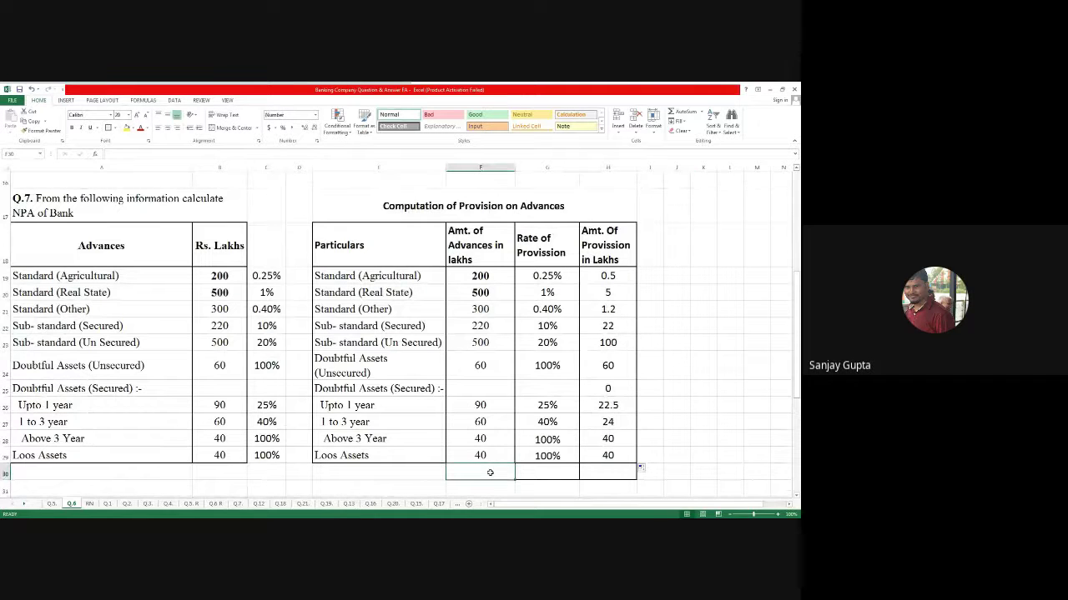
type("=")
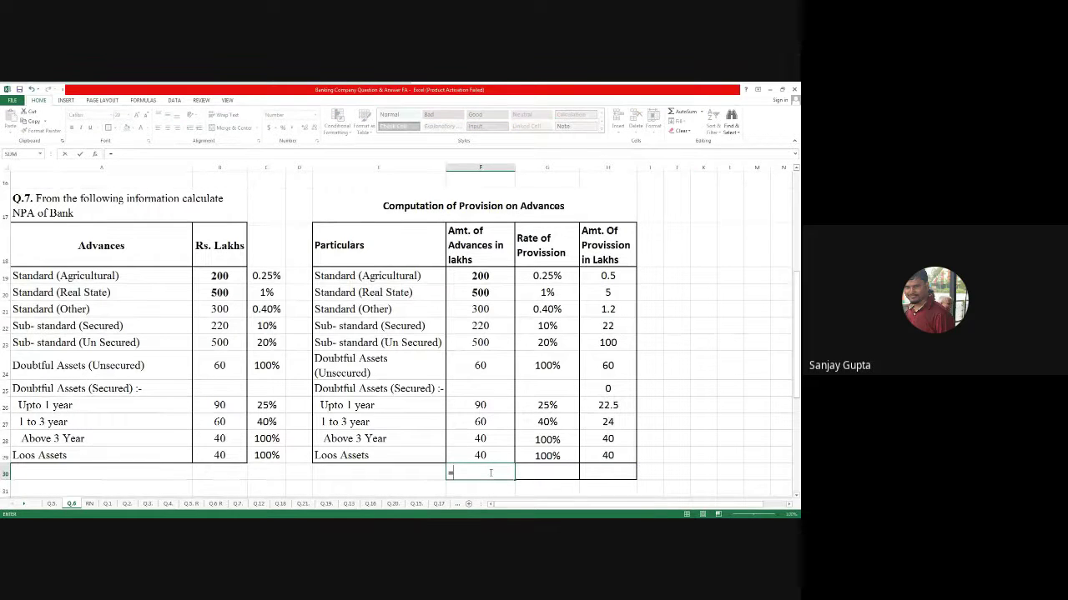
type("Sum")
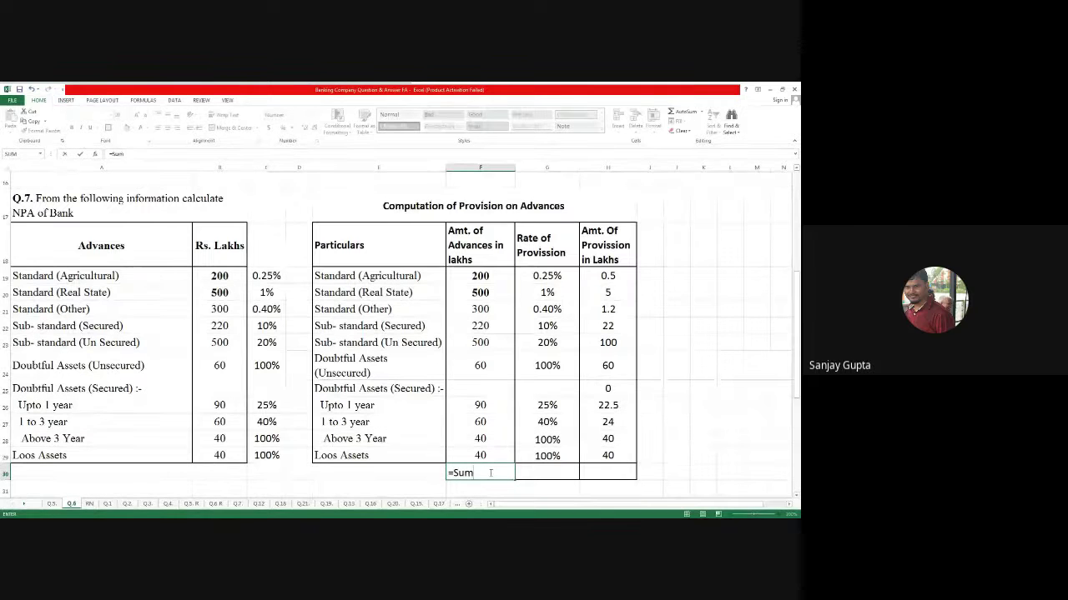
type("(")
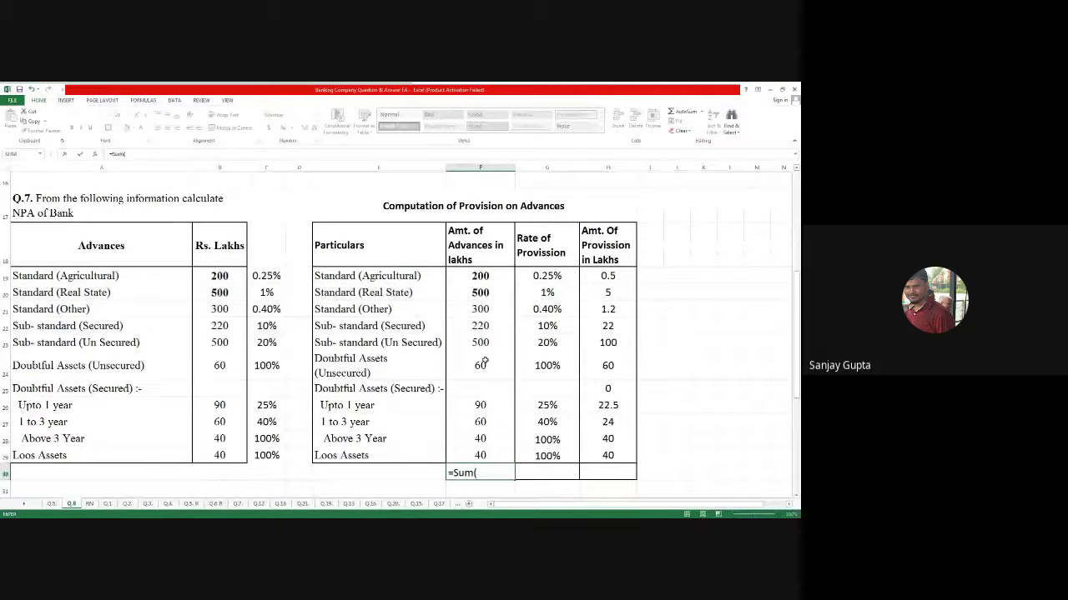
left_click_drag(481, 276, 488, 464)
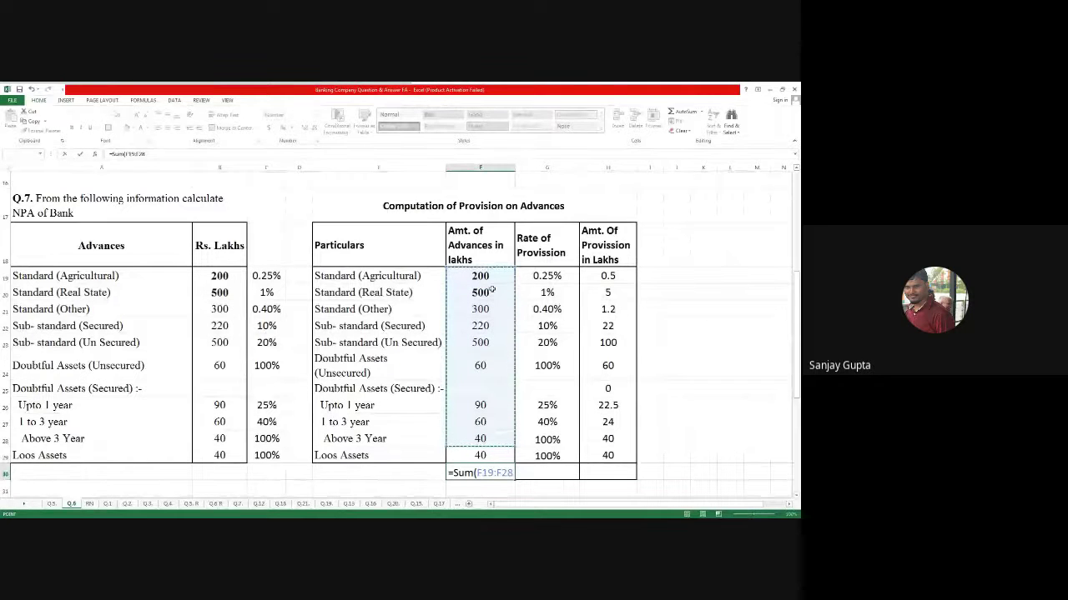
left_click(65, 154)
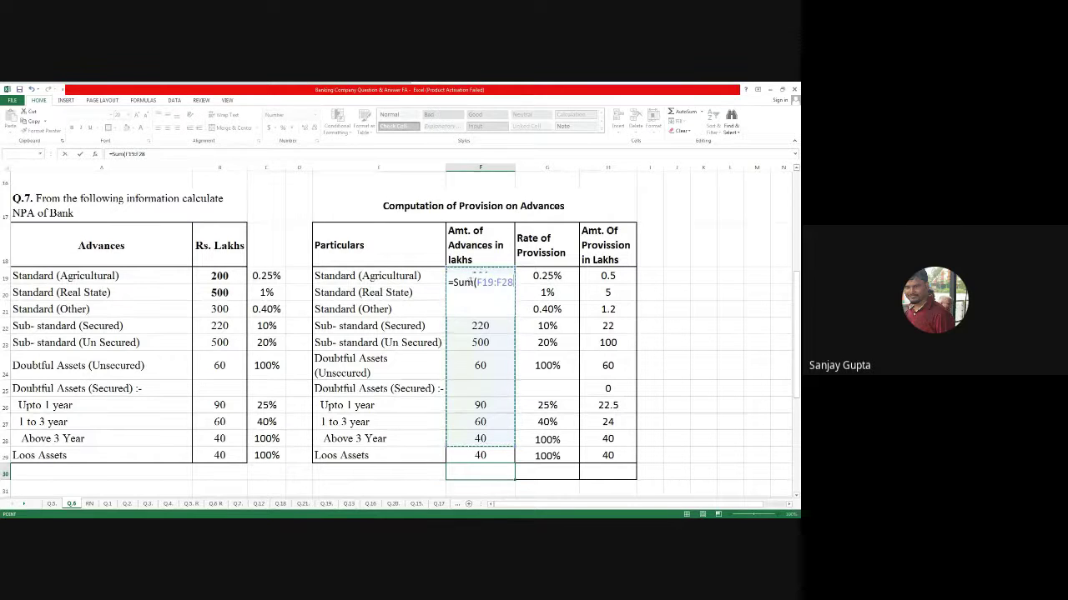
left_click_drag(449, 283, 496, 286)
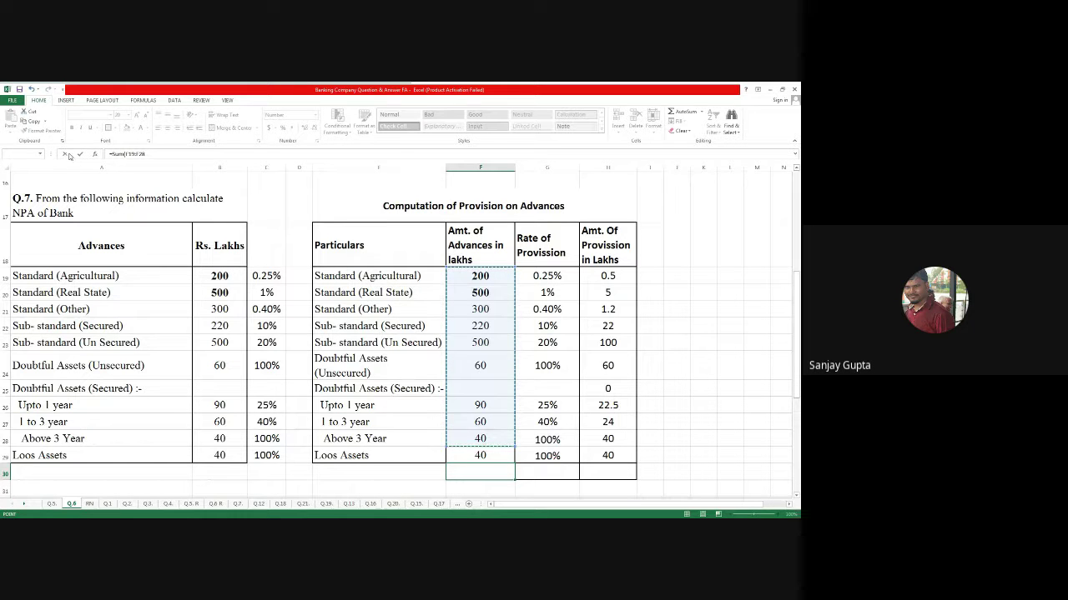
left_click(143, 155)
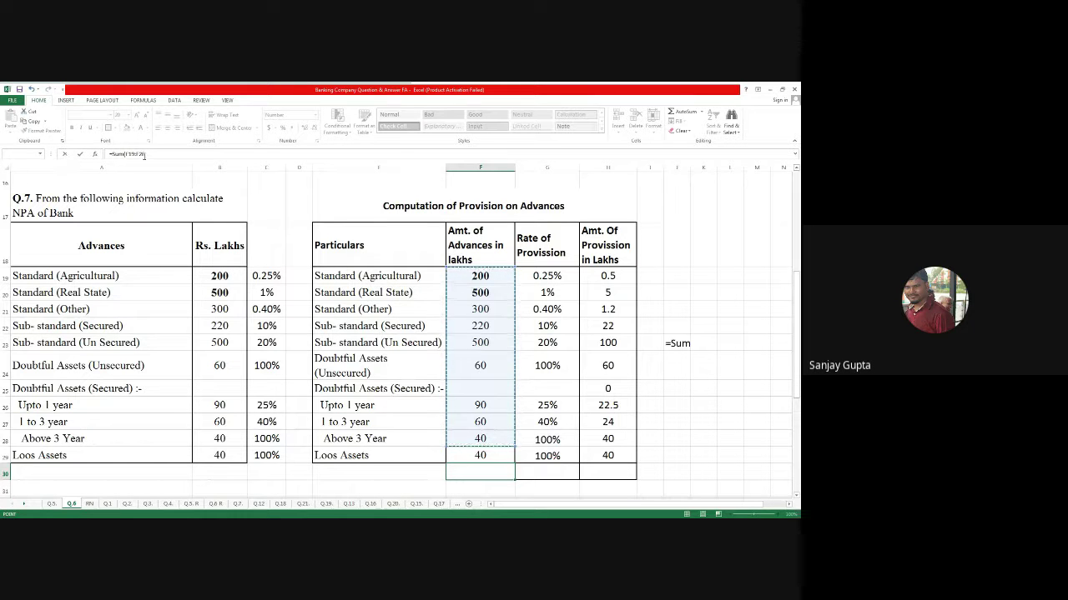
left_click(97, 155)
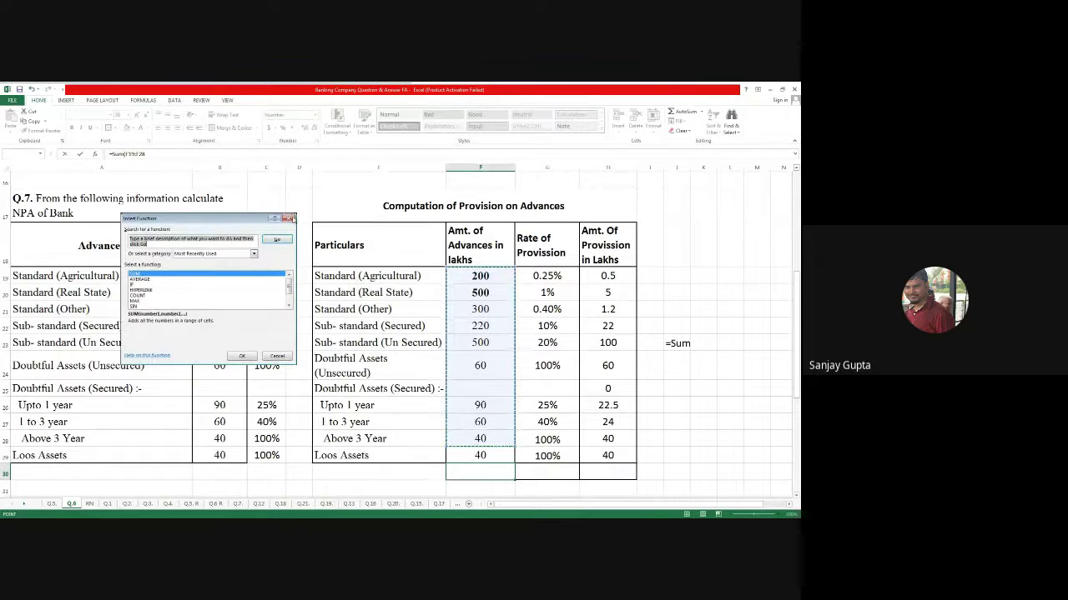
left_click(288, 219)
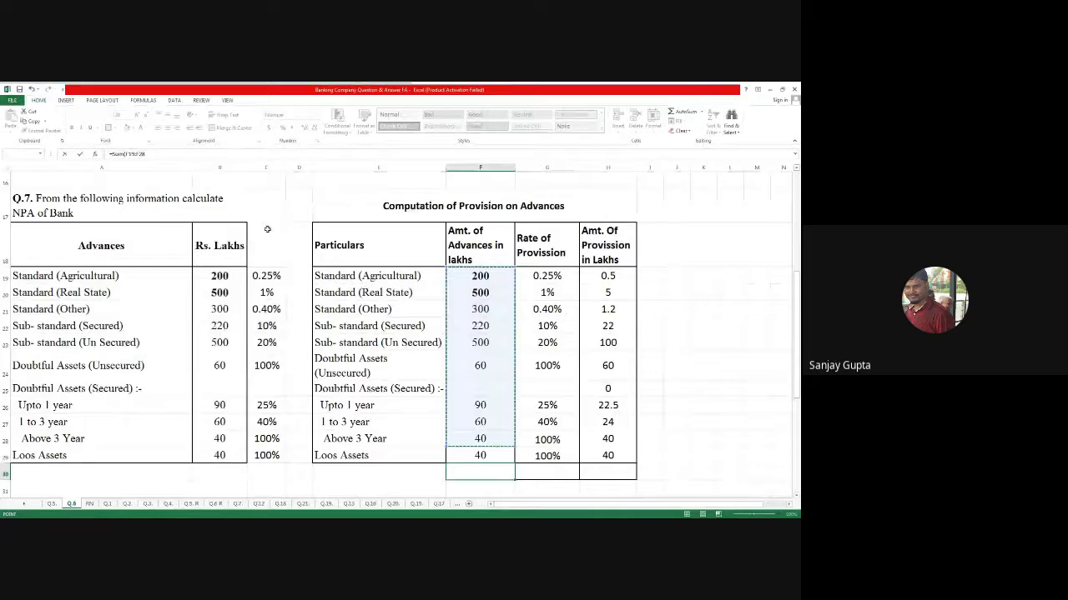
left_click(96, 155)
left_click(288, 219)
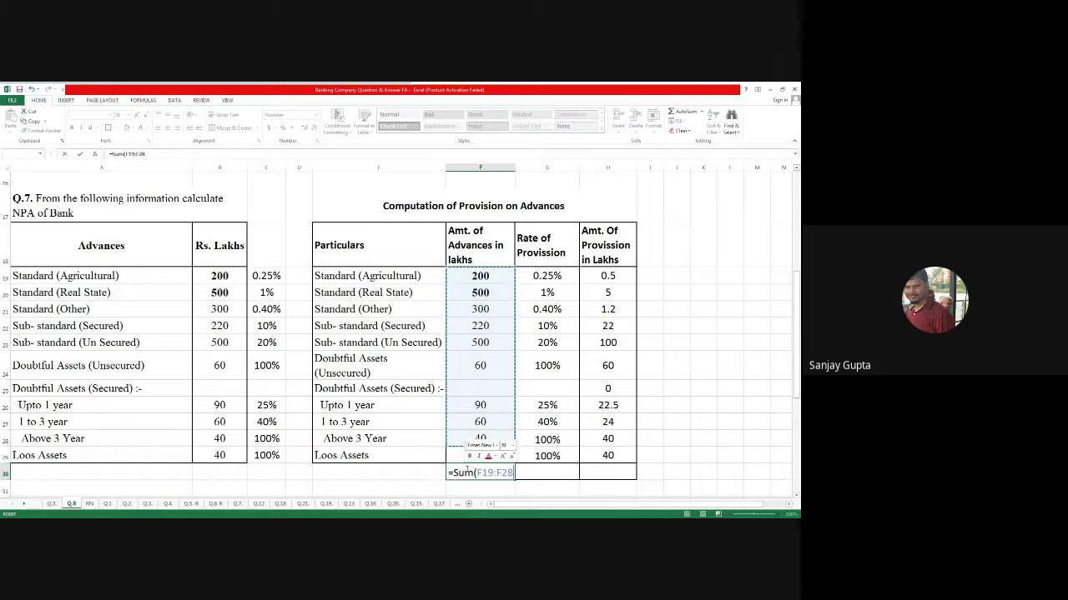
left_click_drag(503, 473, 515, 473)
left_click(66, 154)
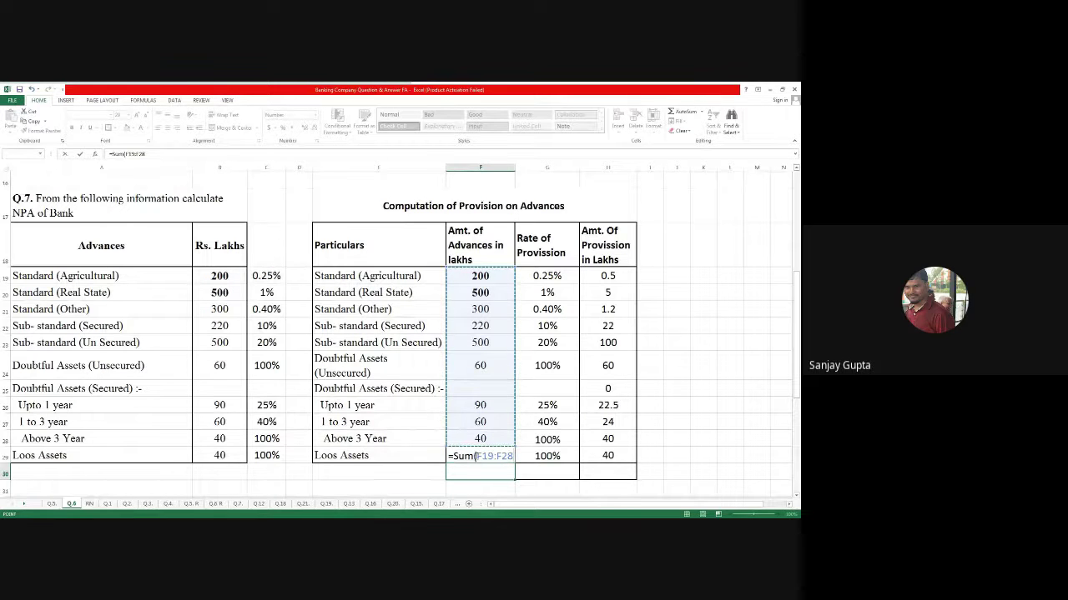
right_click(473, 449)
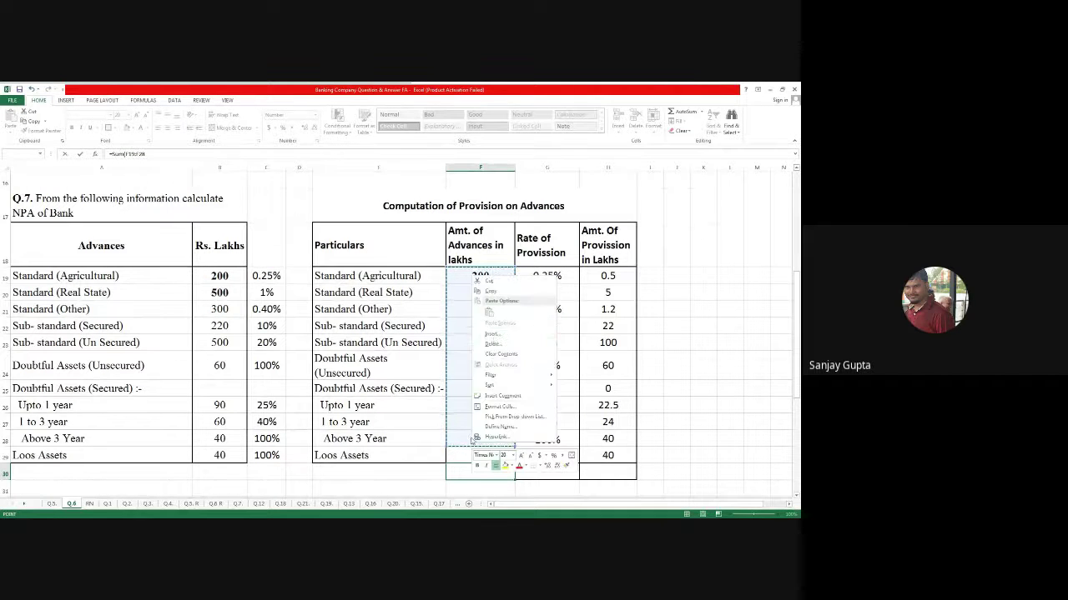
key("Escape")
right_click(491, 167)
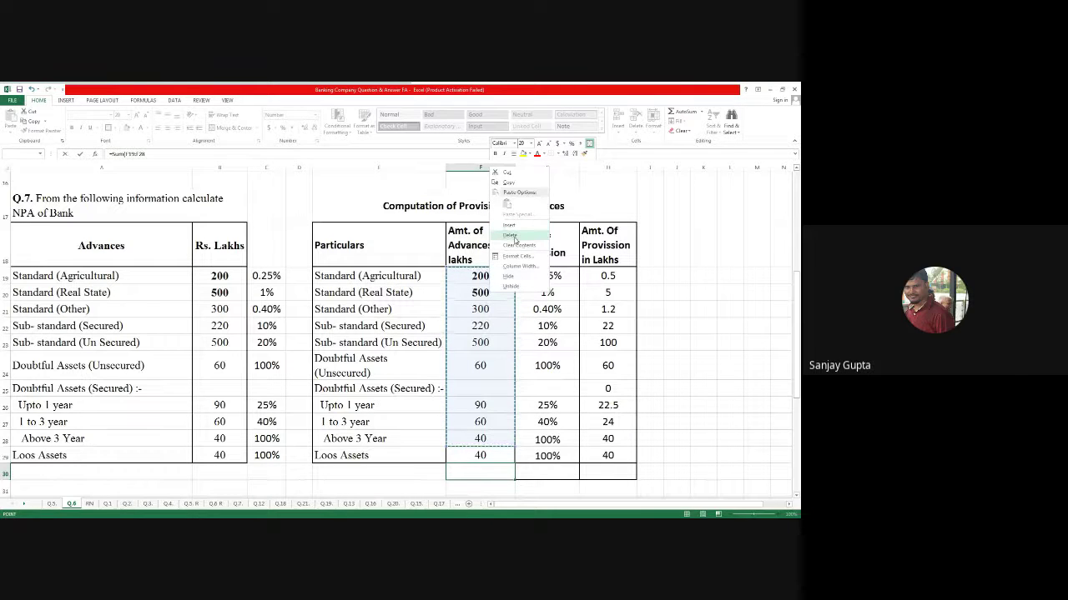
key("Escape")
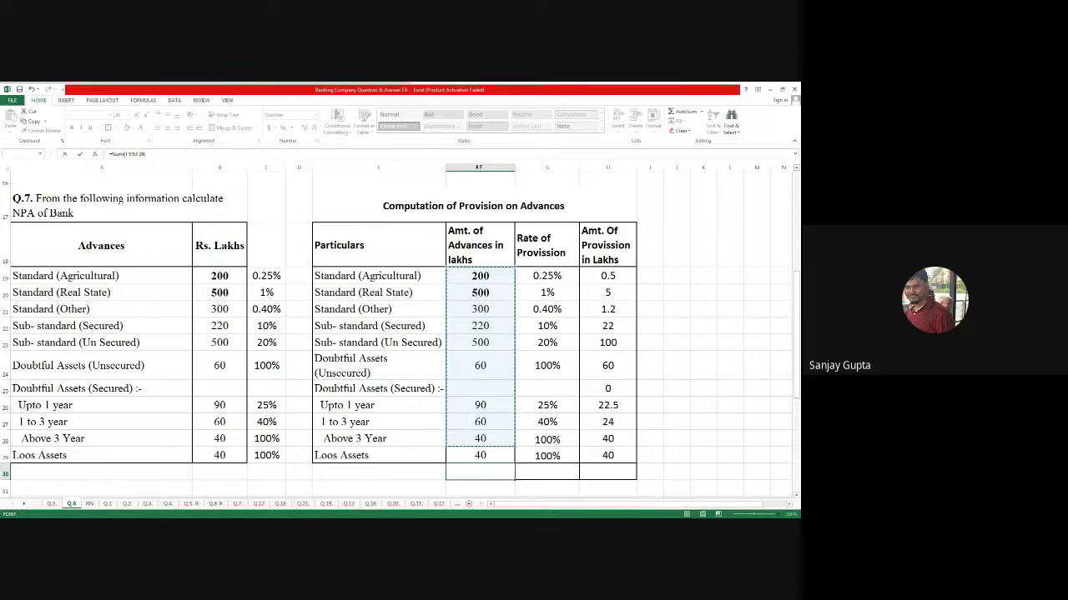
right_click(480, 169)
key("Escape")
left_click(677, 325)
type("=Sum")
Close the workbook and save its changes.
left_click(794, 89)
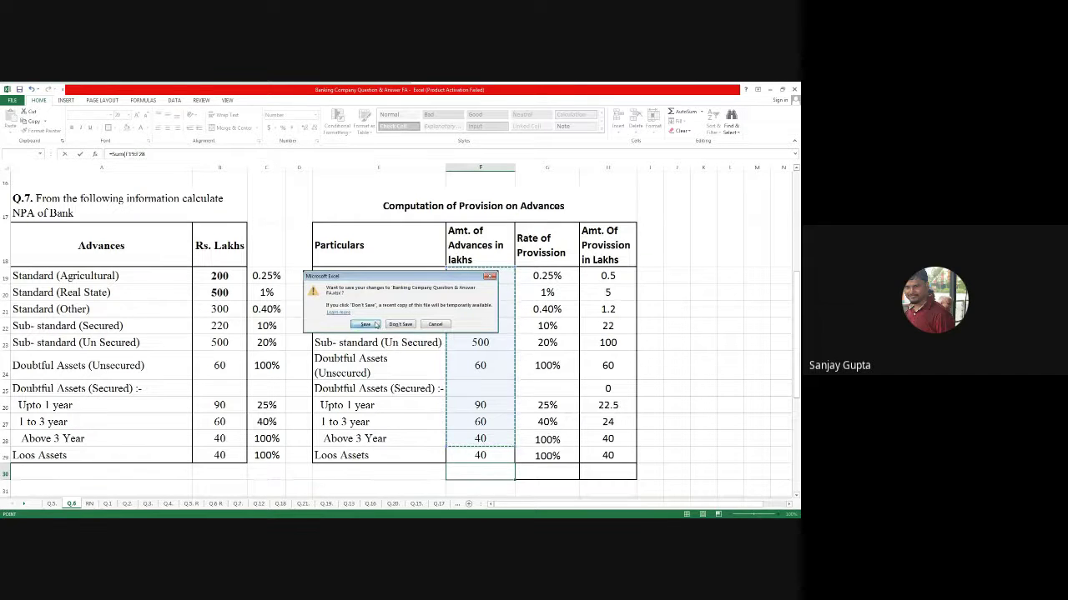
left_click(376, 324)
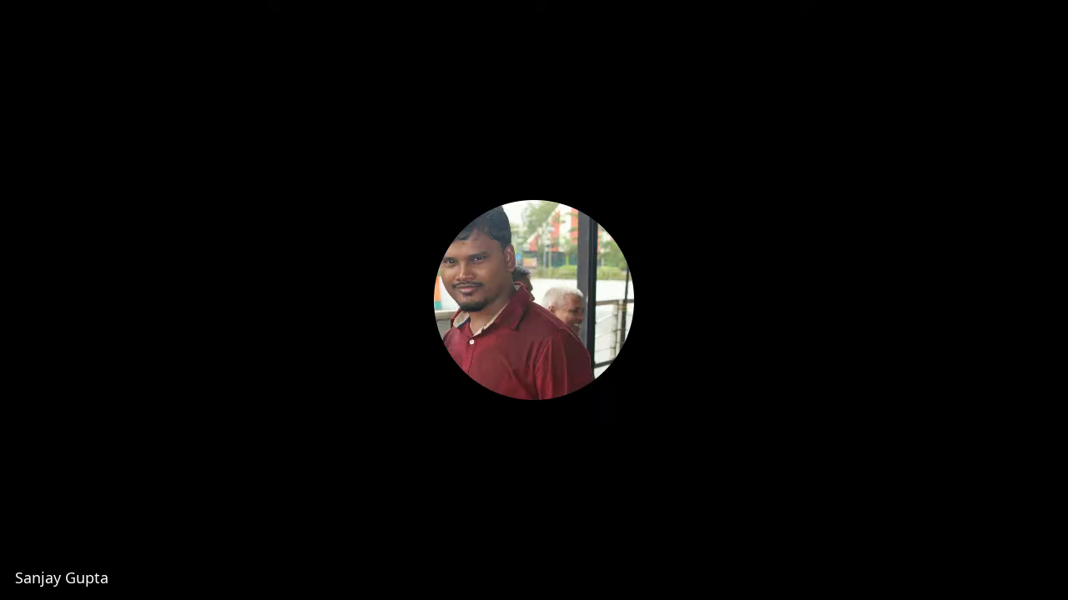
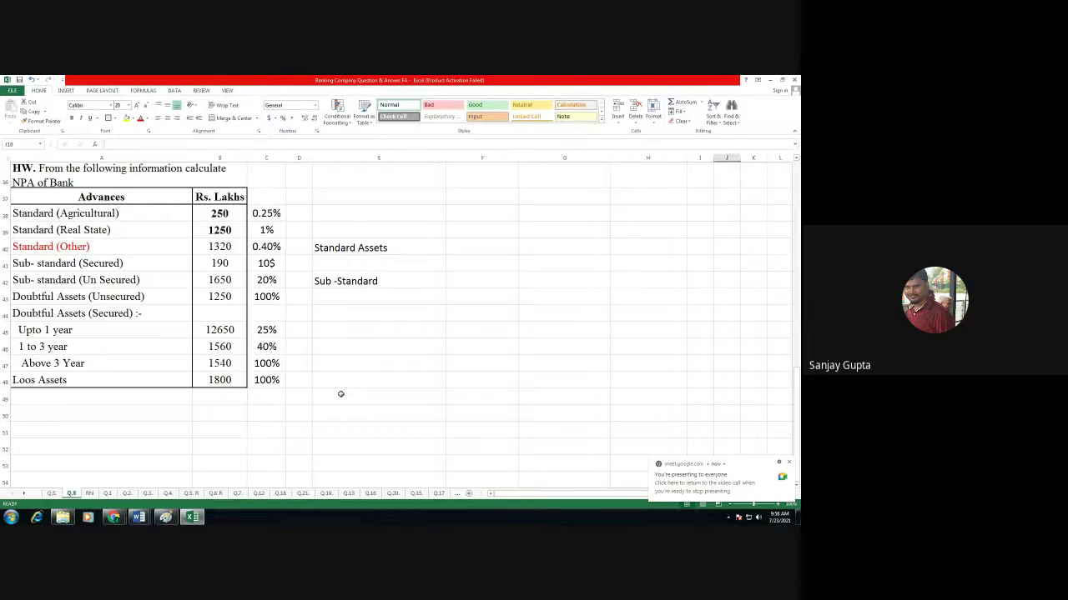
Enlarge the view of the HW question's advances table to 110% and dismiss the screen-sharing notification.
scroll(339, 392, "up", 1)
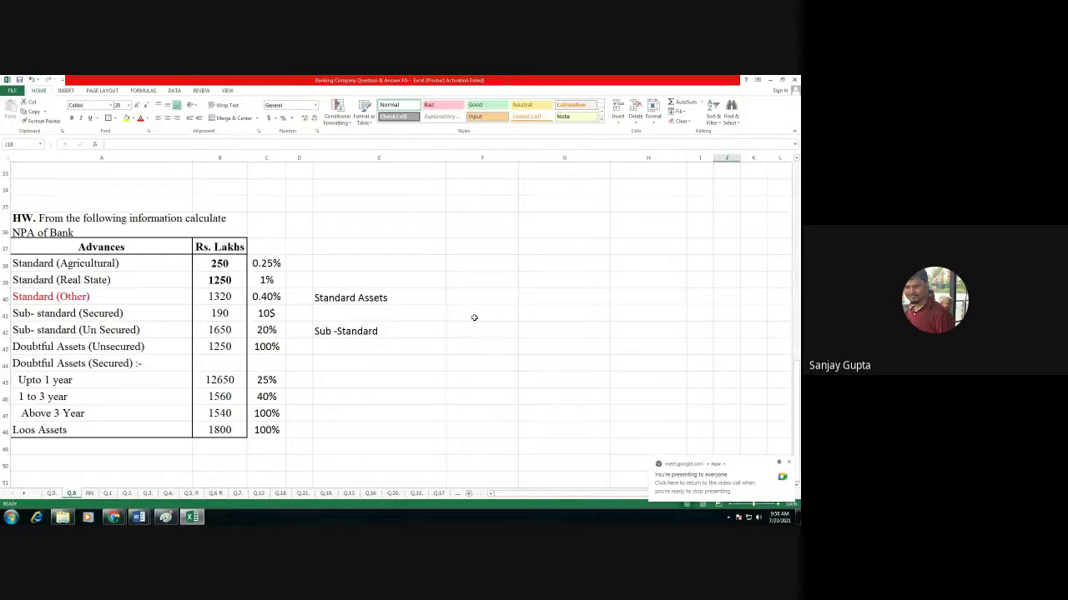
left_click(780, 507)
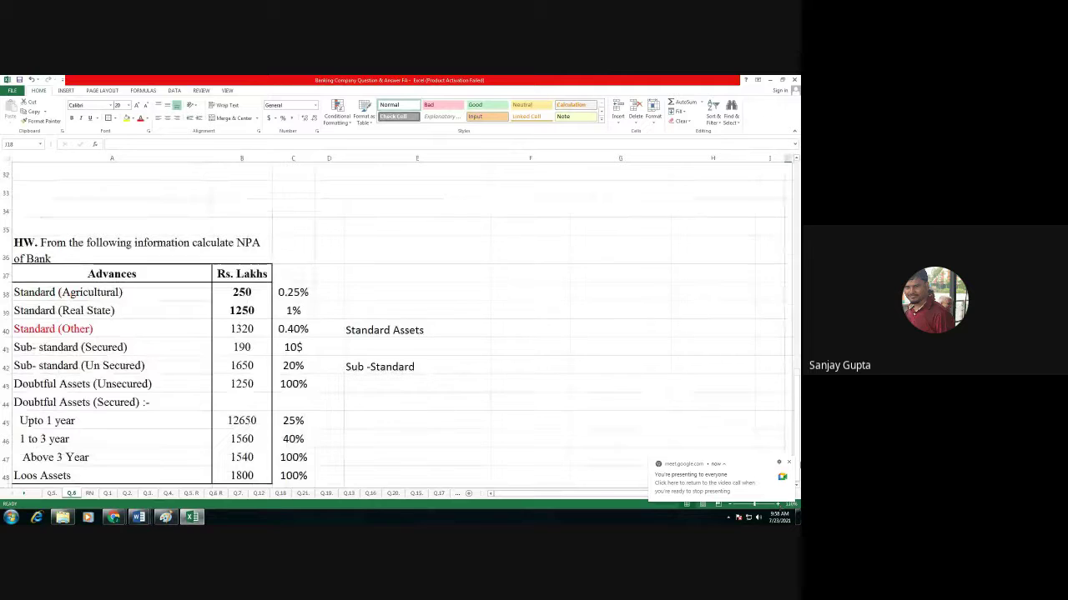
scroll(672, 414, "down", 2)
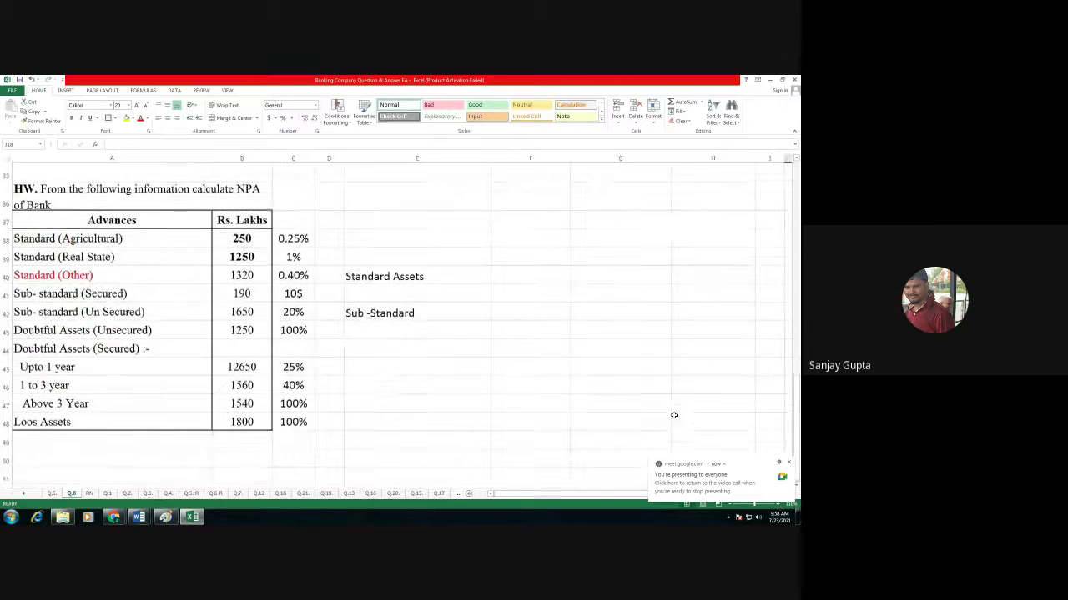
left_click(788, 462)
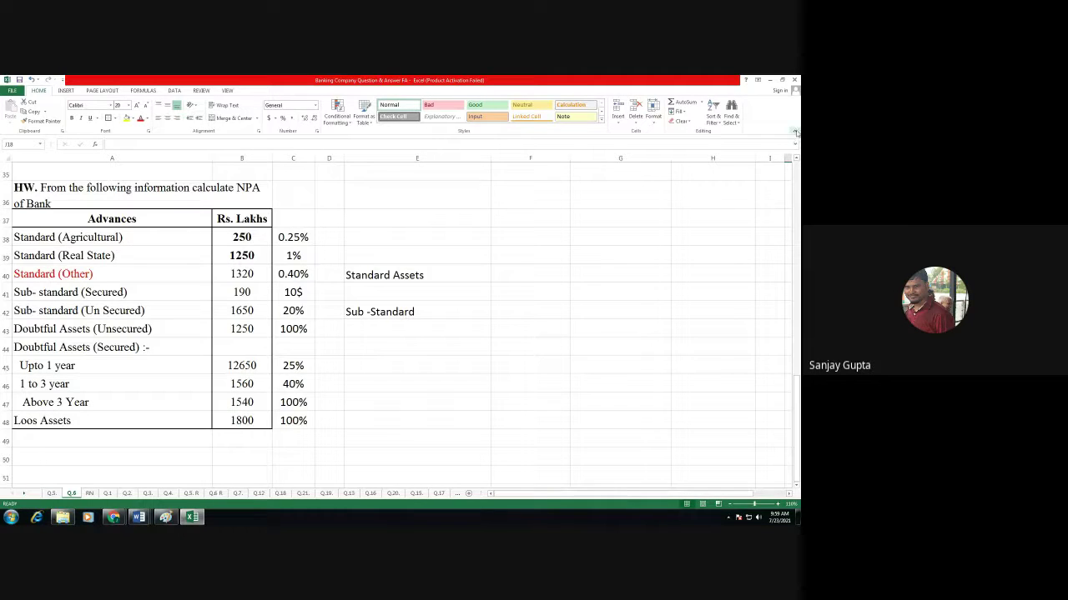
Close the Banking Company workbook, switch to WhatsApp in the browser, and open the chat containing the webinar invitation message.
left_click(794, 79)
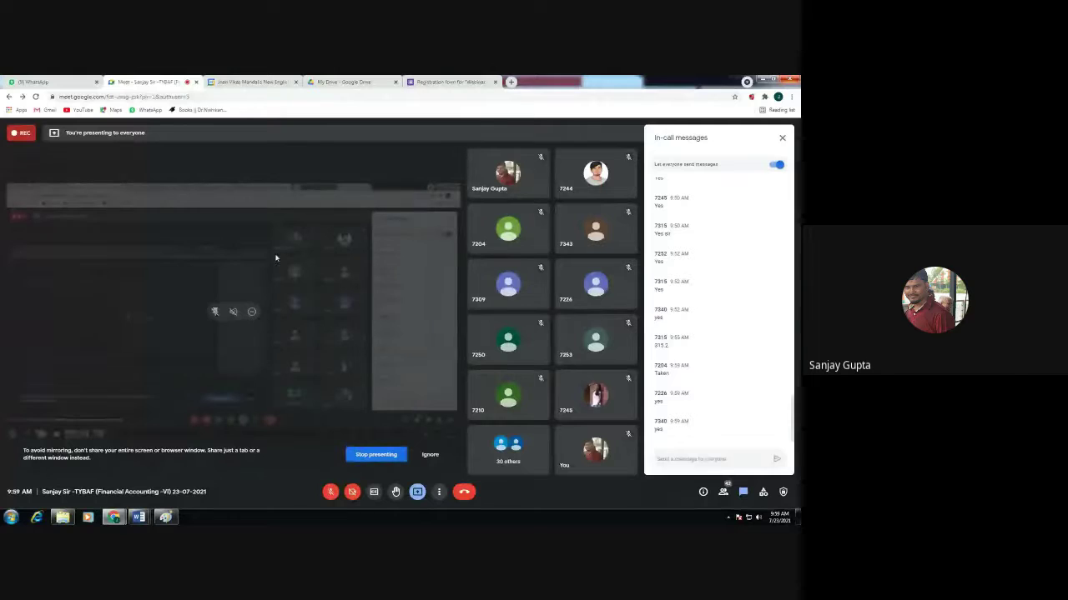
left_click(59, 81)
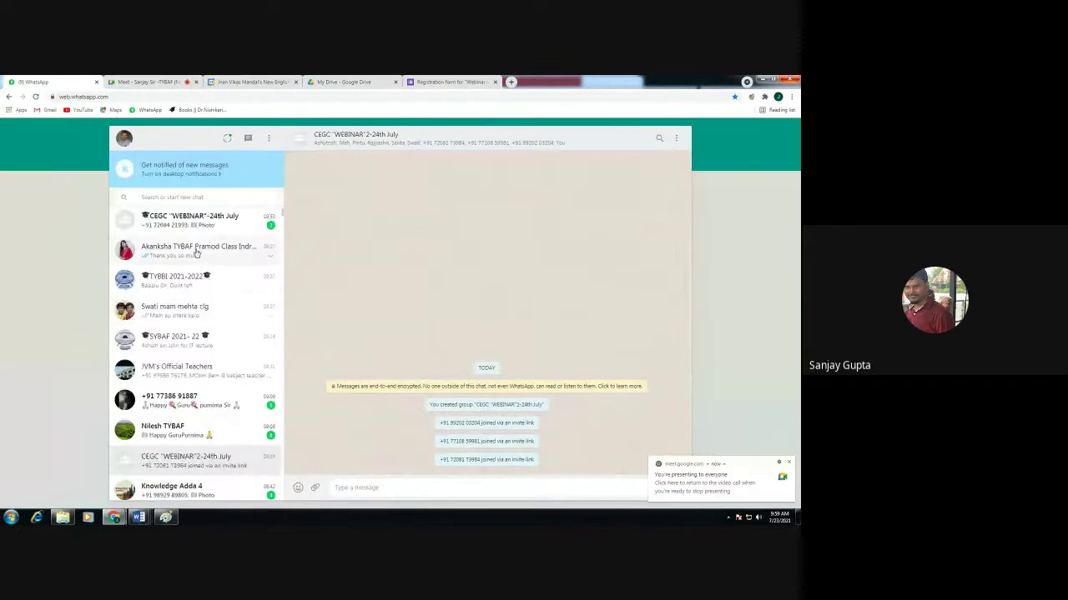
left_click(212, 309)
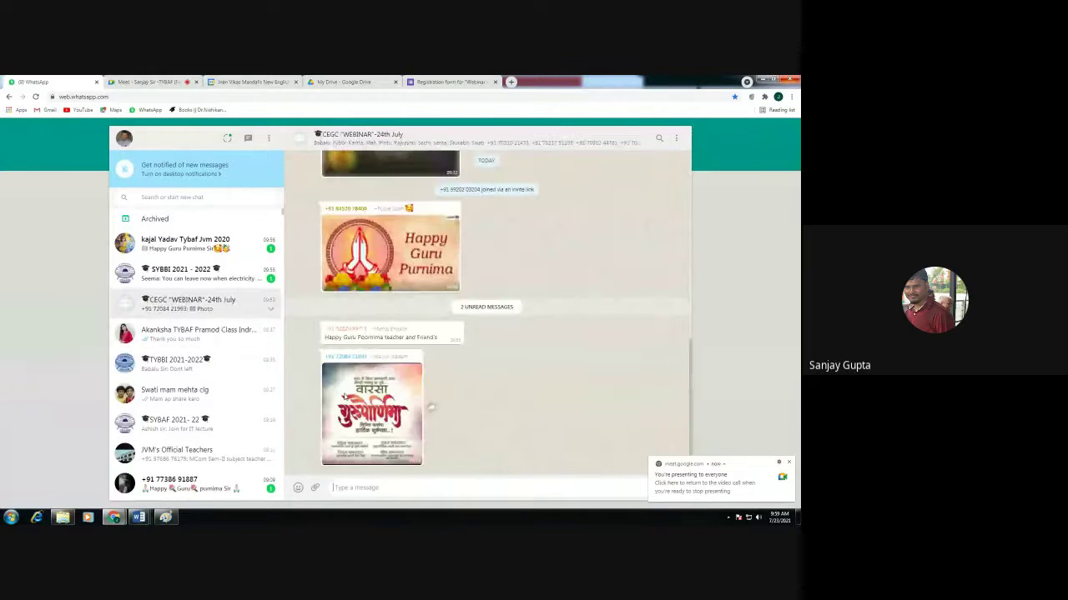
scroll(223, 263, "down", 5)
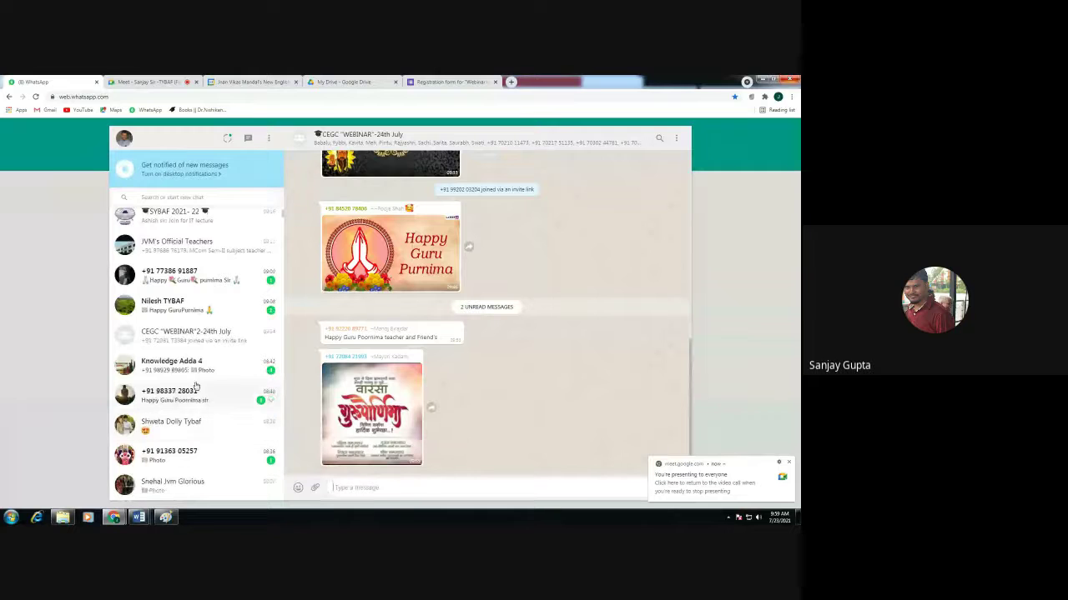
scroll(319, 355, "up", 5)
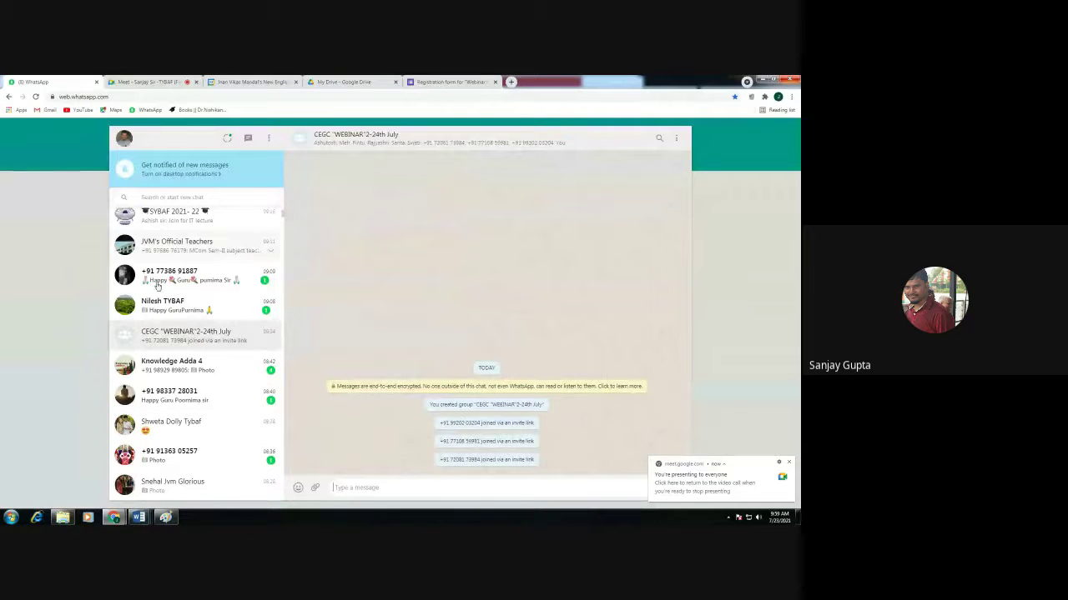
scroll(171, 281, "up", 3)
scroll(171, 282, "up", 1)
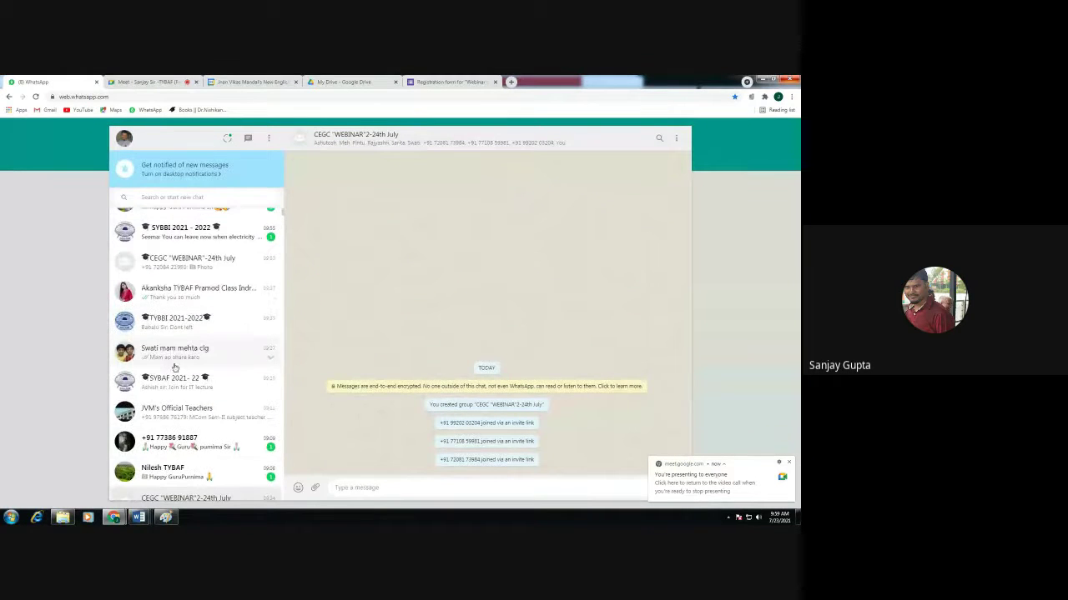
left_click(174, 356)
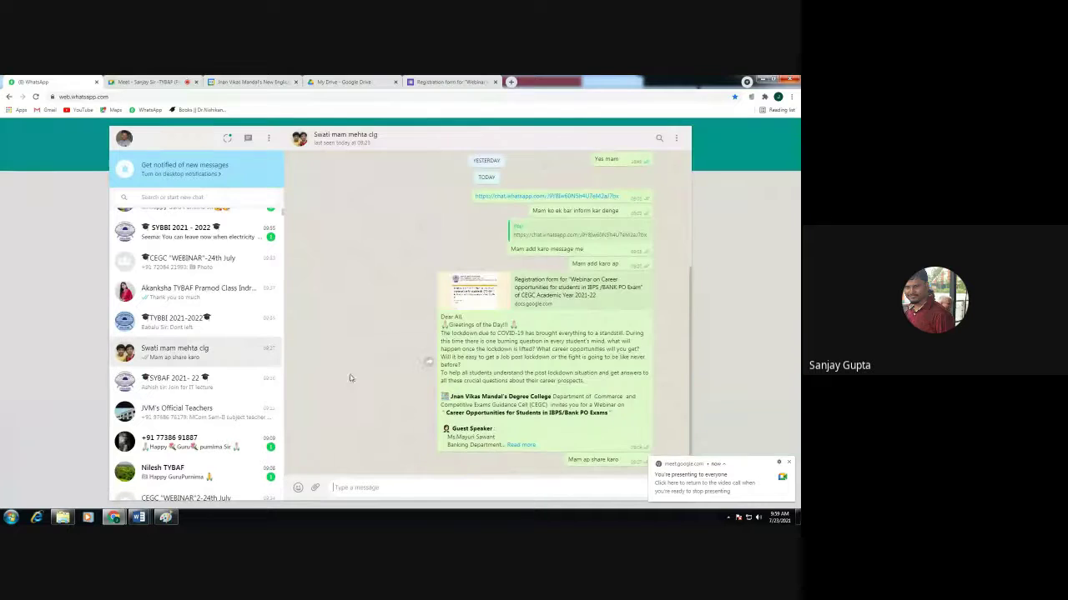
Copy the registration form link from the full webinar invitation and send it in the Google Meet in-call messages.
left_click(520, 445)
scroll(559, 404, "down", 5)
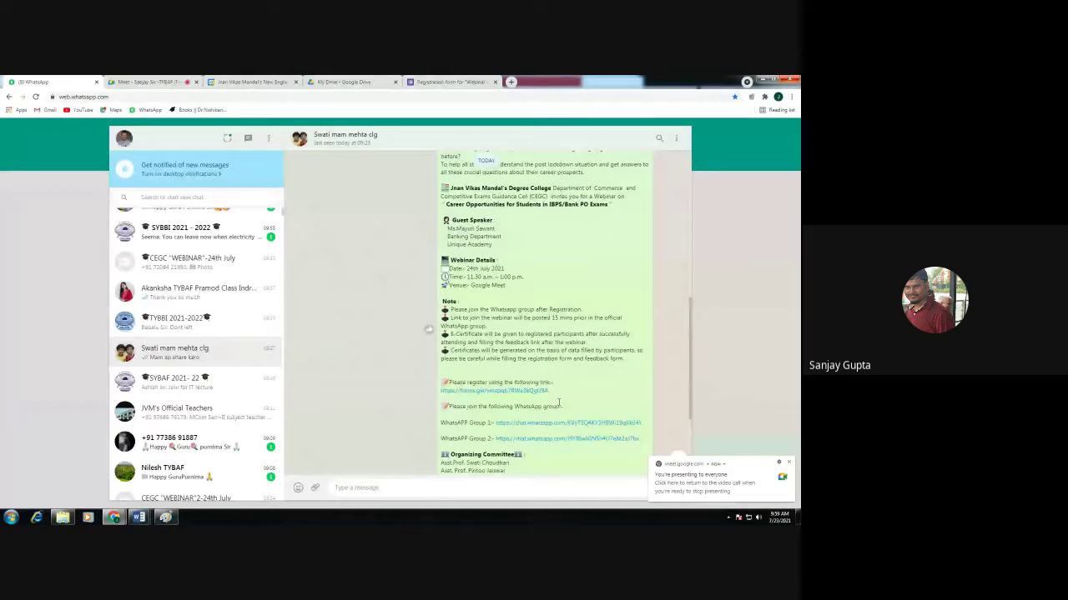
left_click_drag(559, 403, 437, 395)
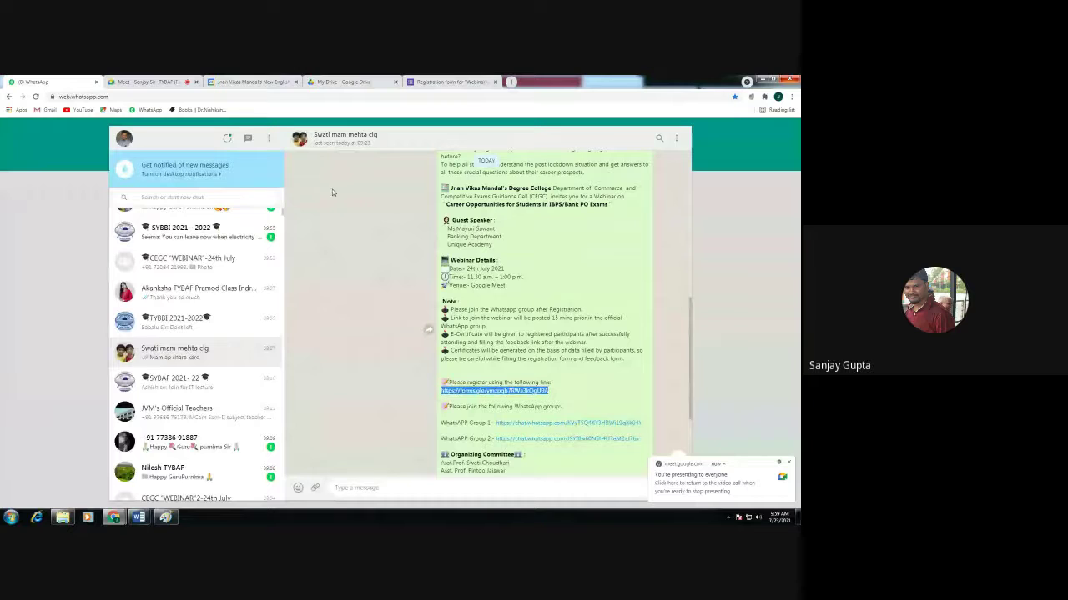
left_click(146, 82)
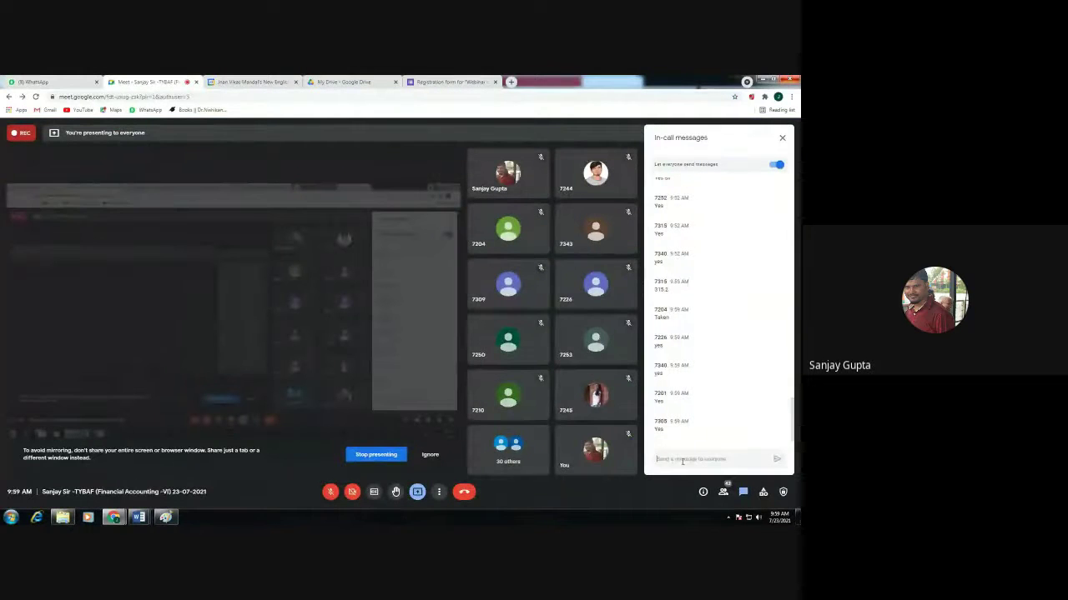
type("https://forms.gle/ymzpqb7RWa3kOgU6A")
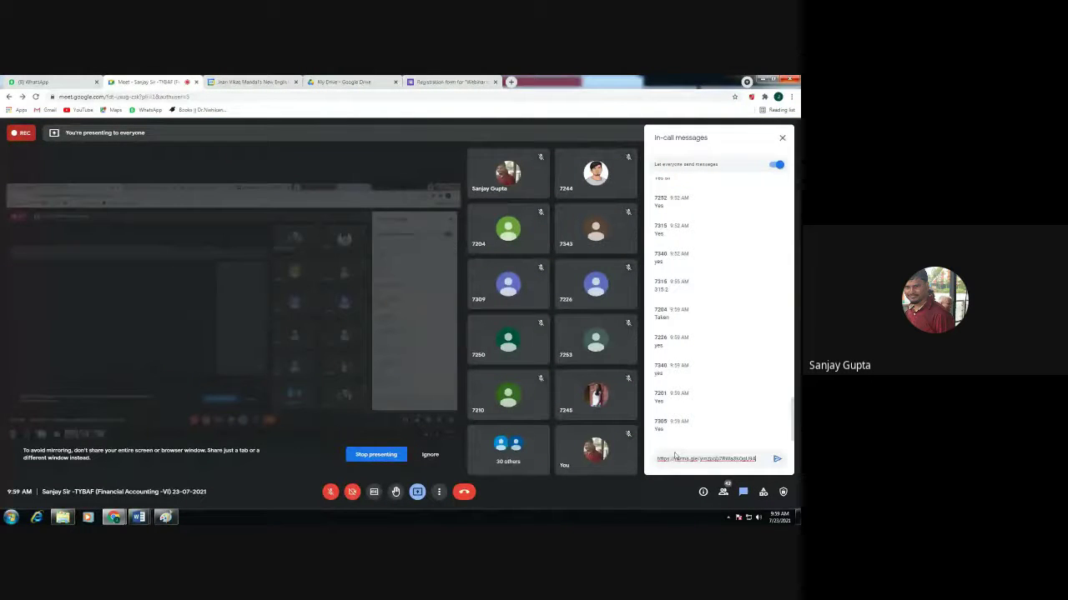
left_click(776, 461)
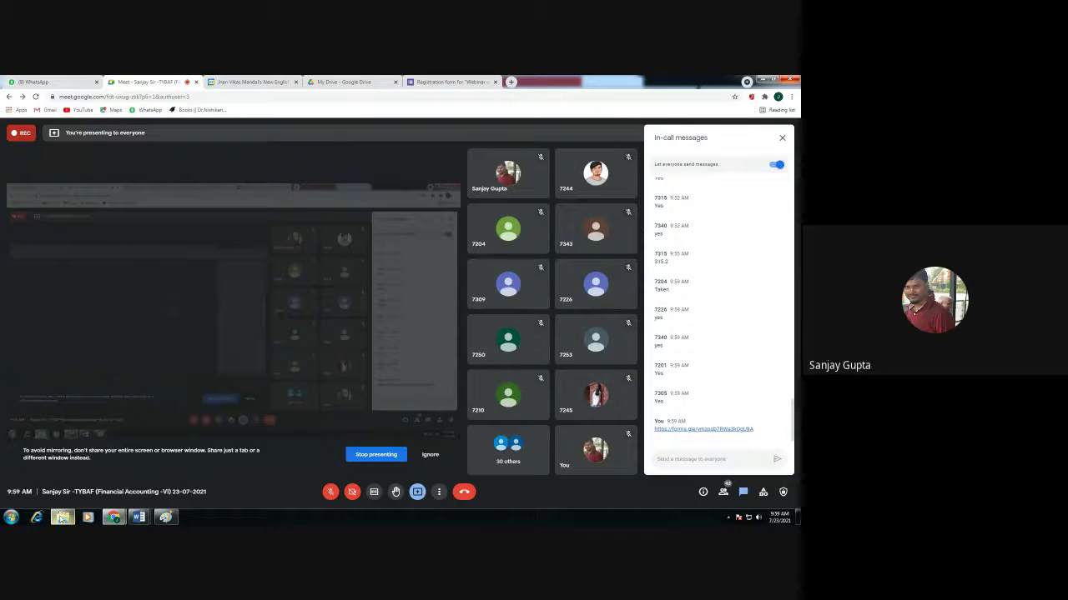
Open the Financial Accounting -6 workbook from Roll Call BBI & BAF, 2021-22, TYBAF Attendence on Local Disk (E:), and dismiss the activation and presenting notices.
left_click(62, 517)
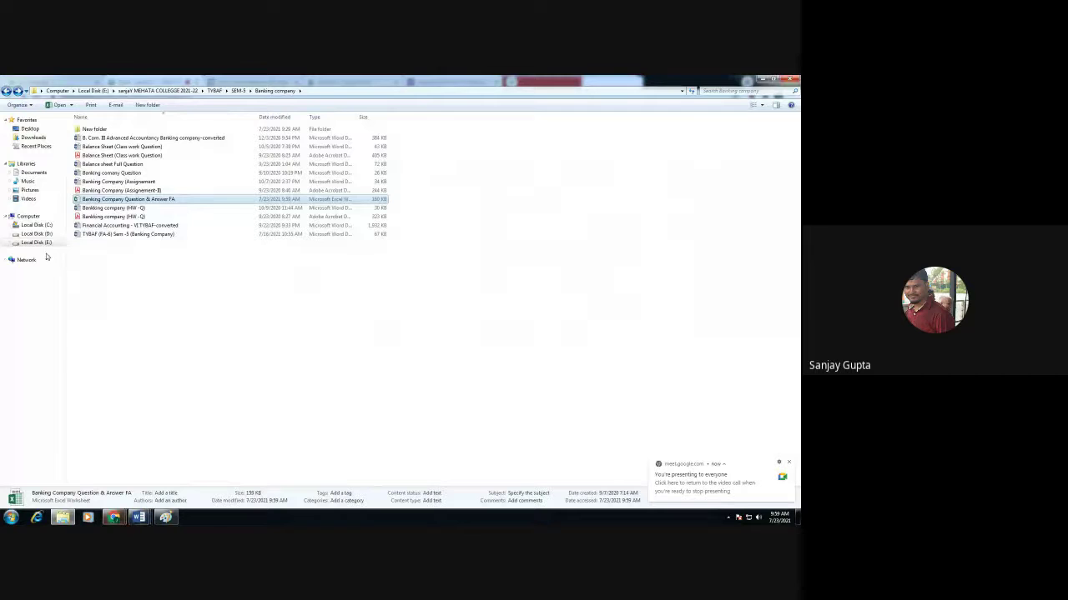
left_click(93, 90)
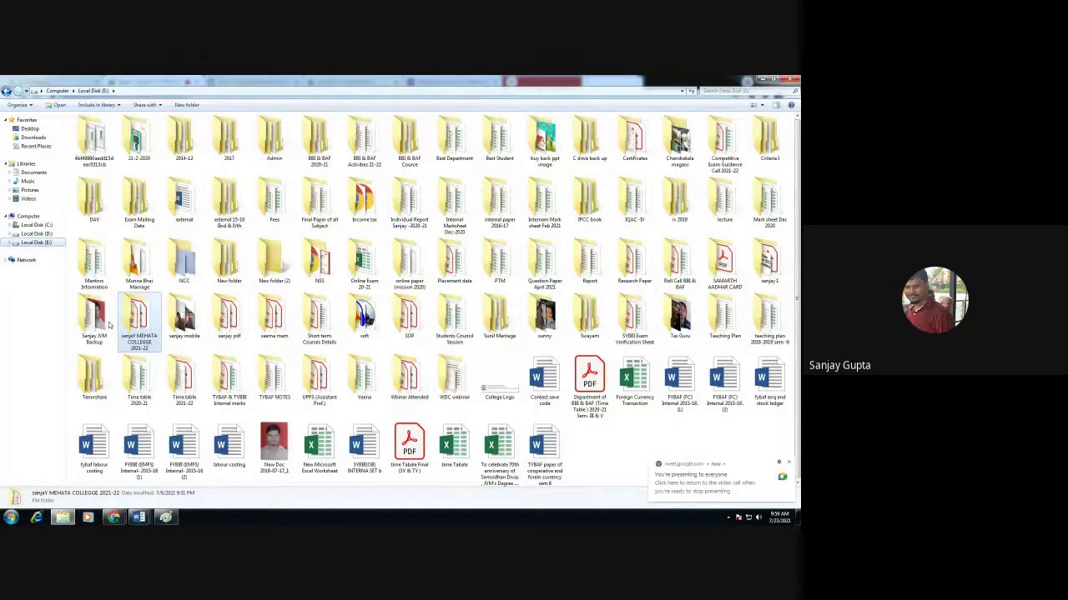
double_click(679, 262)
double_click(104, 130)
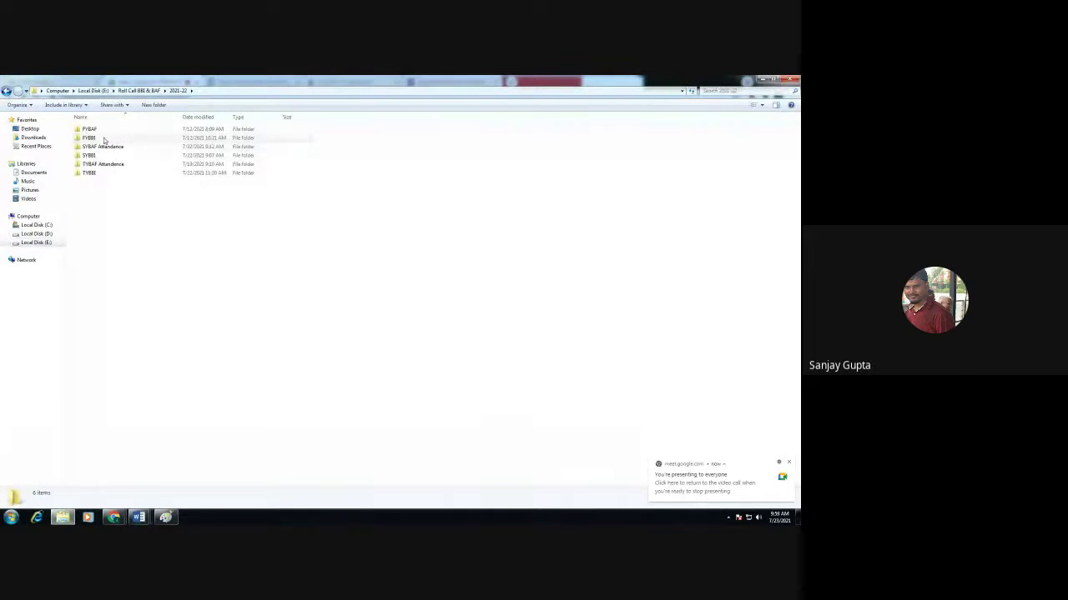
double_click(103, 164)
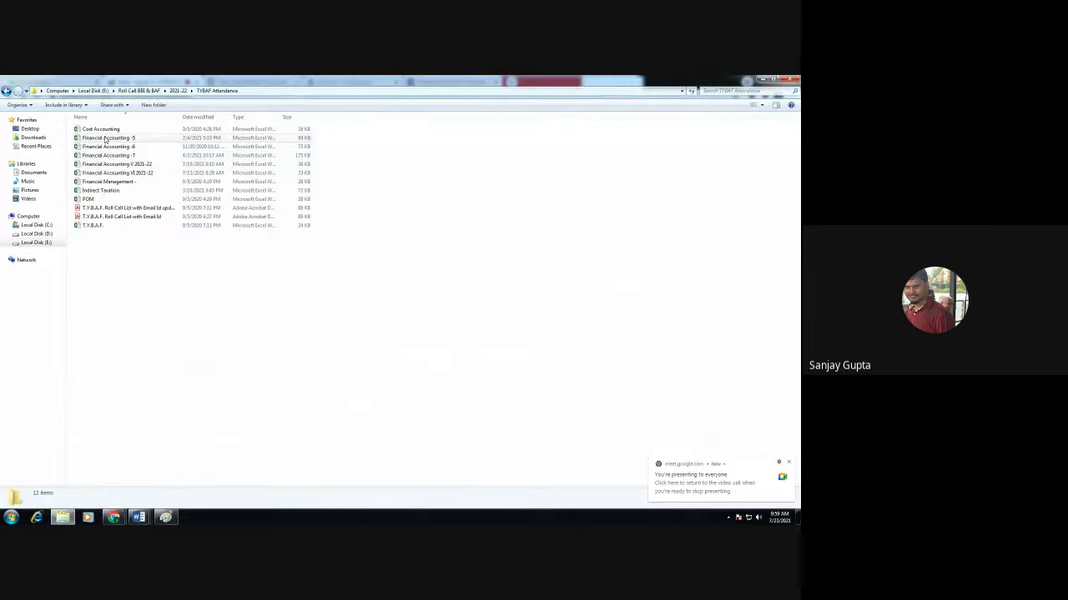
double_click(109, 146)
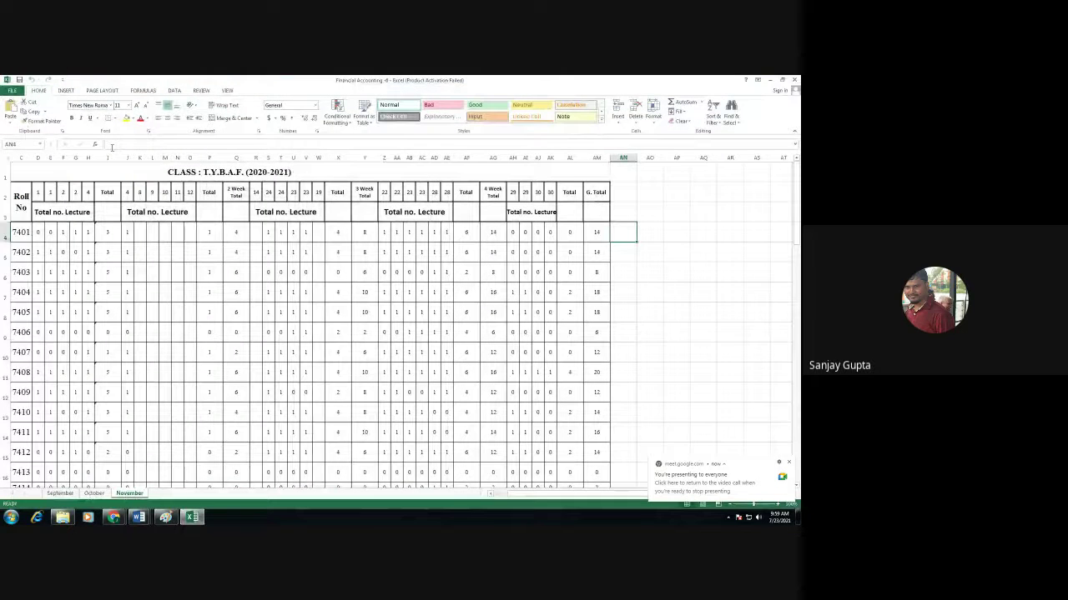
left_click(484, 377)
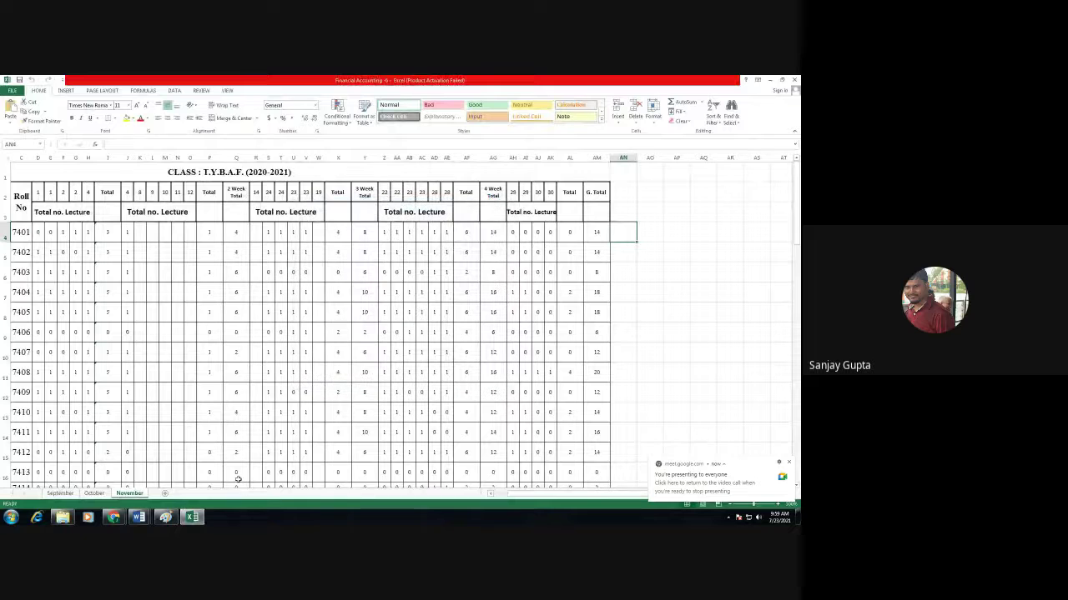
left_click(780, 451)
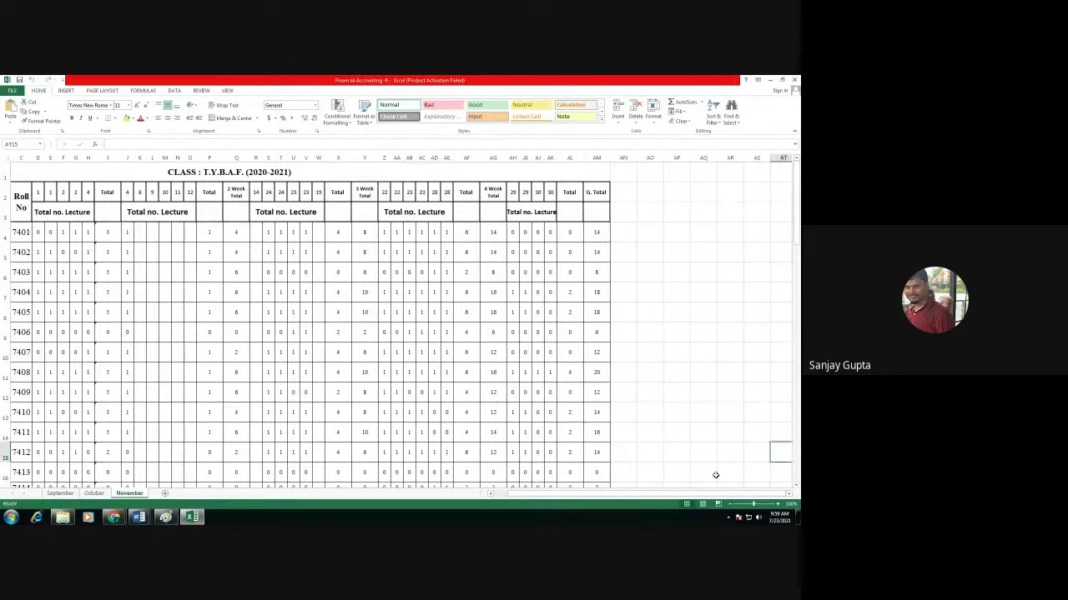
Copy the whole November sheet, and add a new sheet named July 2021 before September.
left_click(9, 159)
key("ctrl+c")
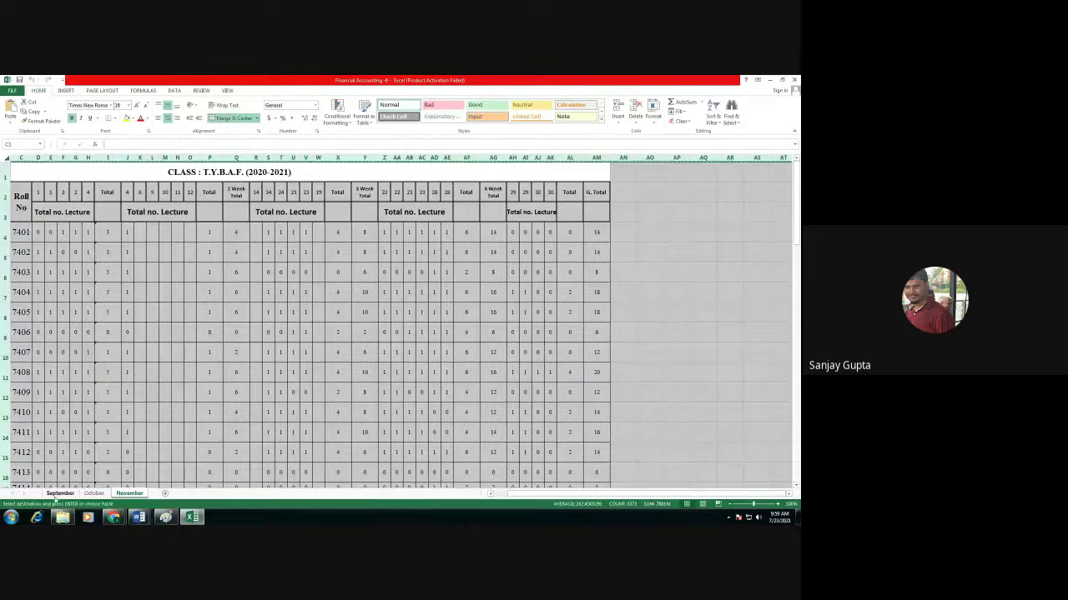
left_click(60, 493)
left_click(165, 493)
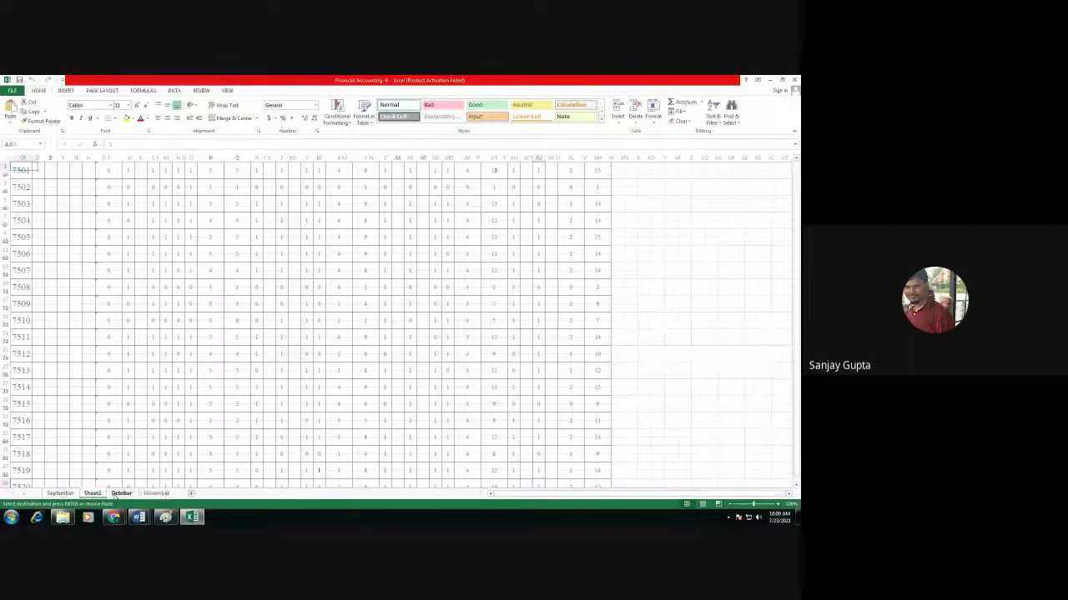
left_click_drag(90, 493, 60, 495)
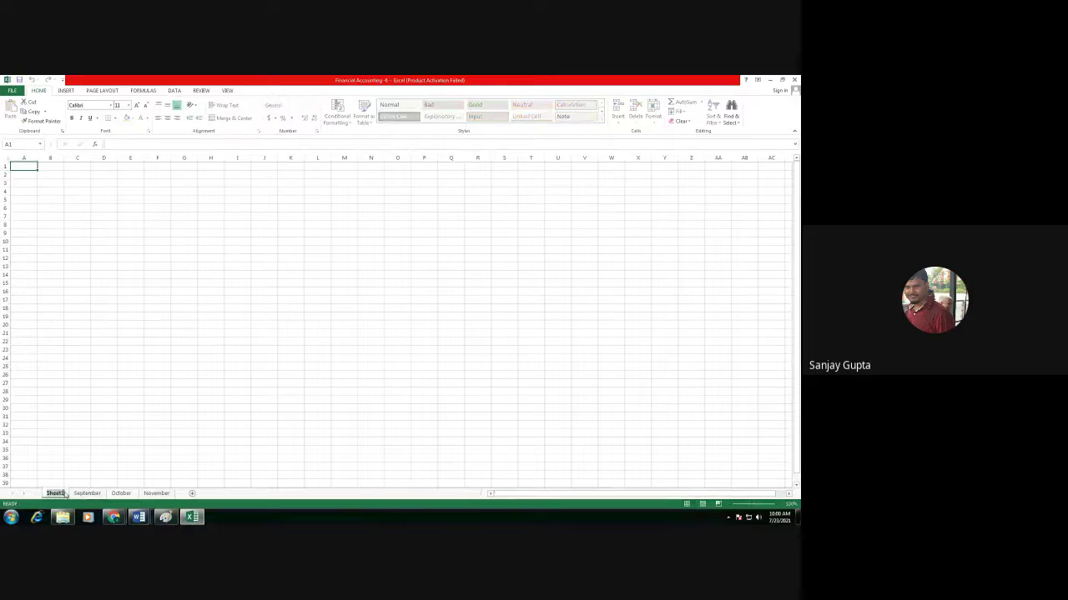
left_click(75, 494, "ctrl")
type("July")
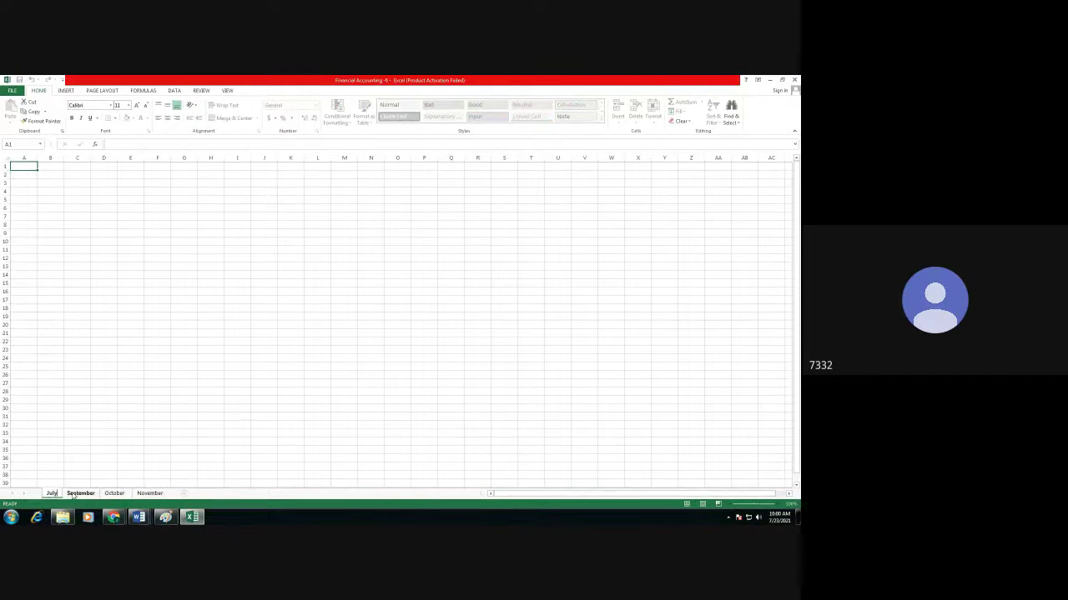
type(" 2021")
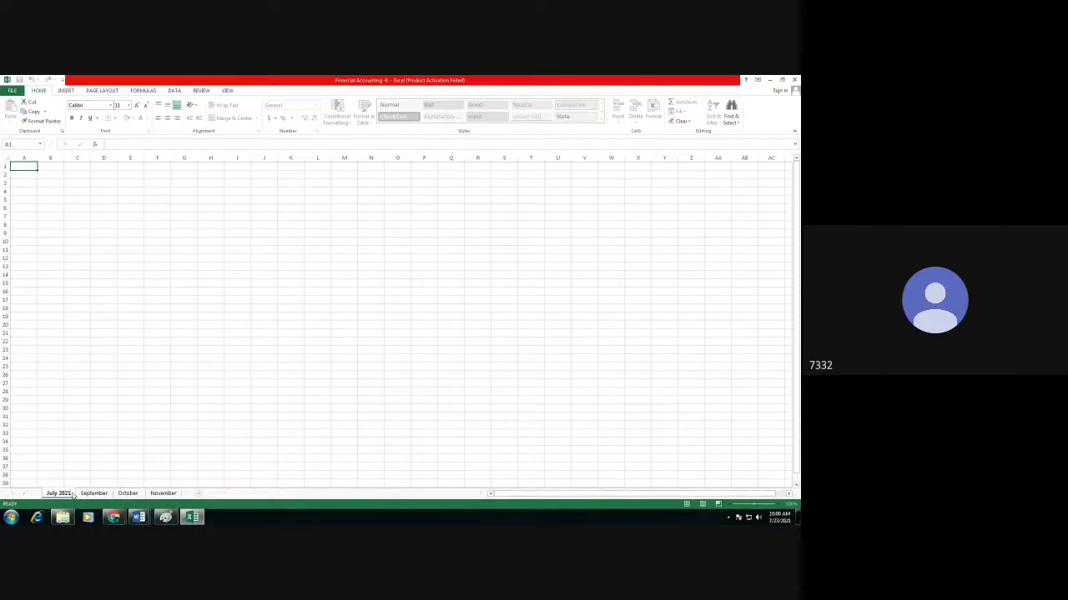
key("Return")
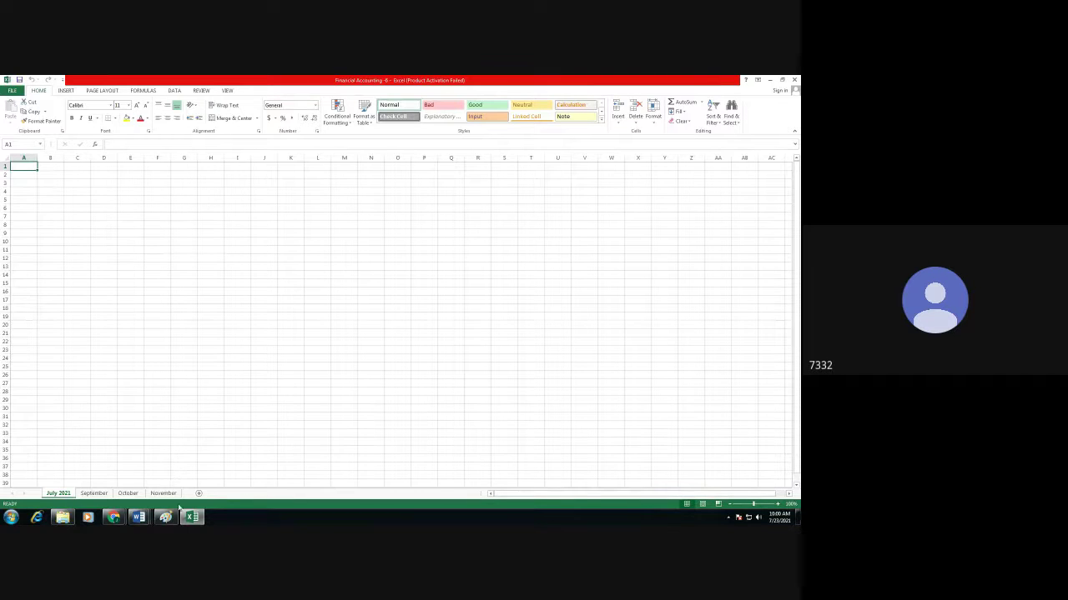
Reopen the Banking Company Question & Answer FA workbook from the TYBAF, SEM-5, Banking company folder on Local Disk (E:), and close it.
mouse_move(138, 517)
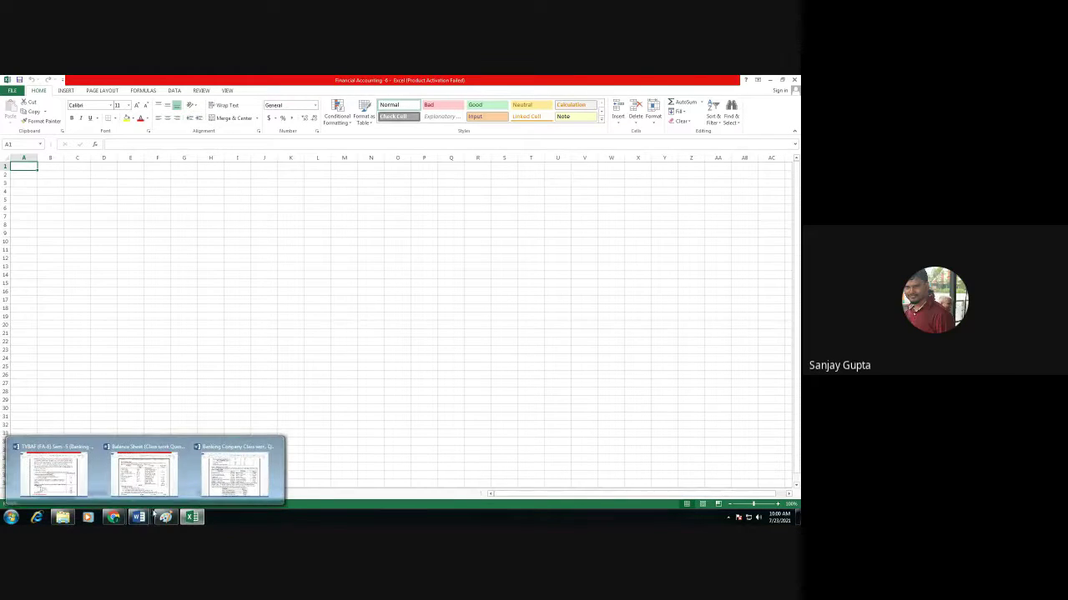
mouse_move(191, 517)
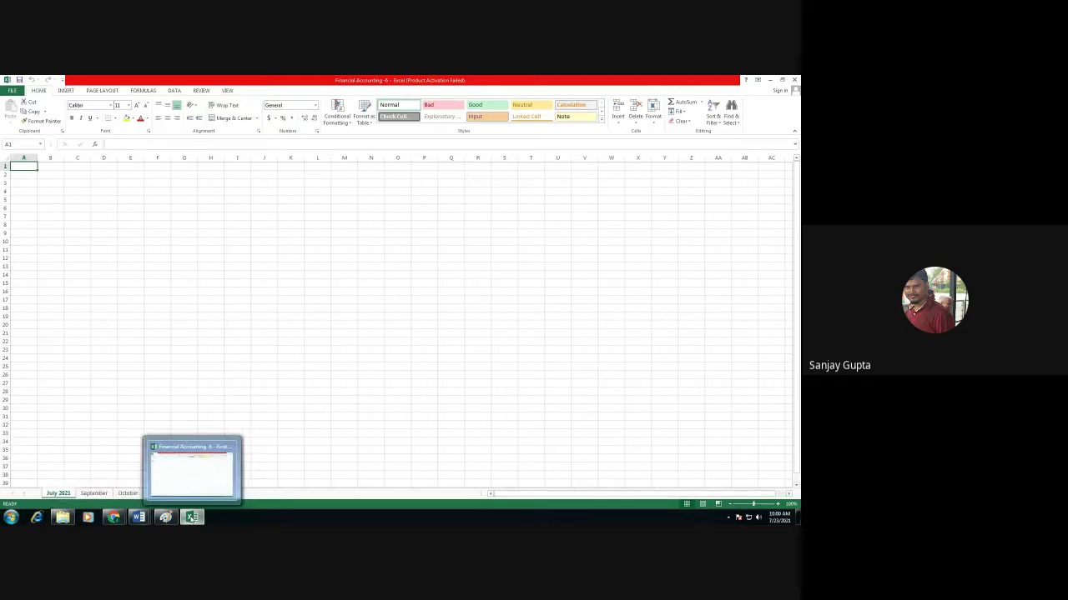
left_click(191, 518)
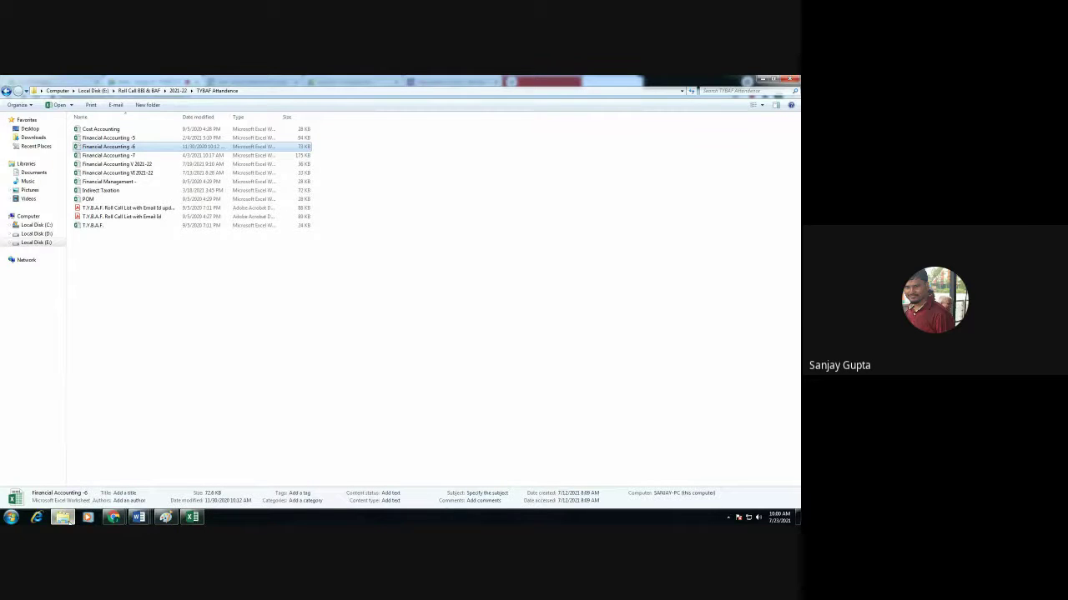
left_click(7, 90)
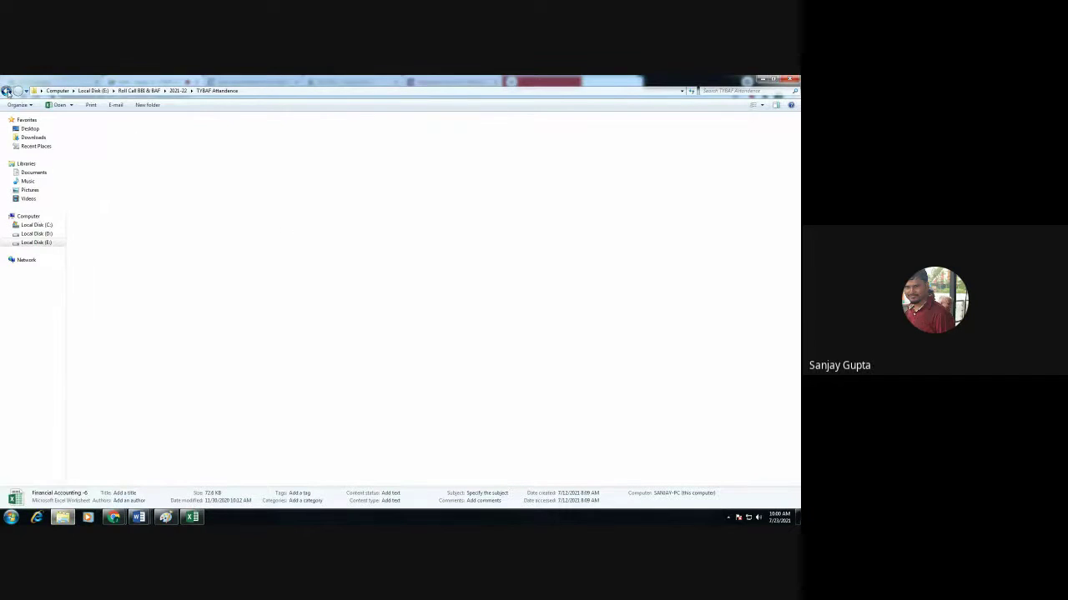
left_click(39, 242)
double_click(139, 317)
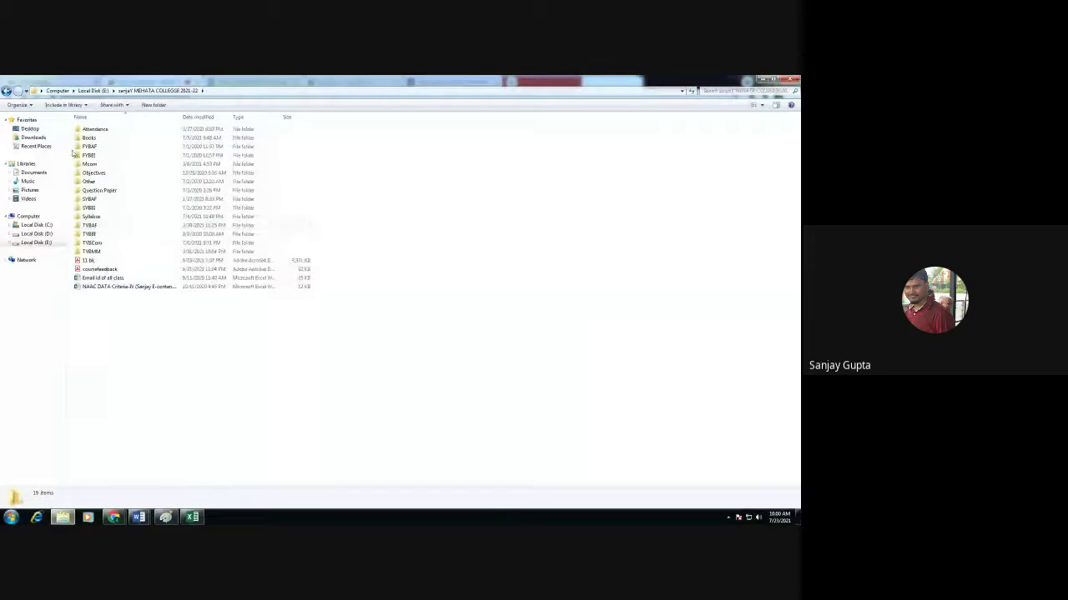
double_click(92, 233)
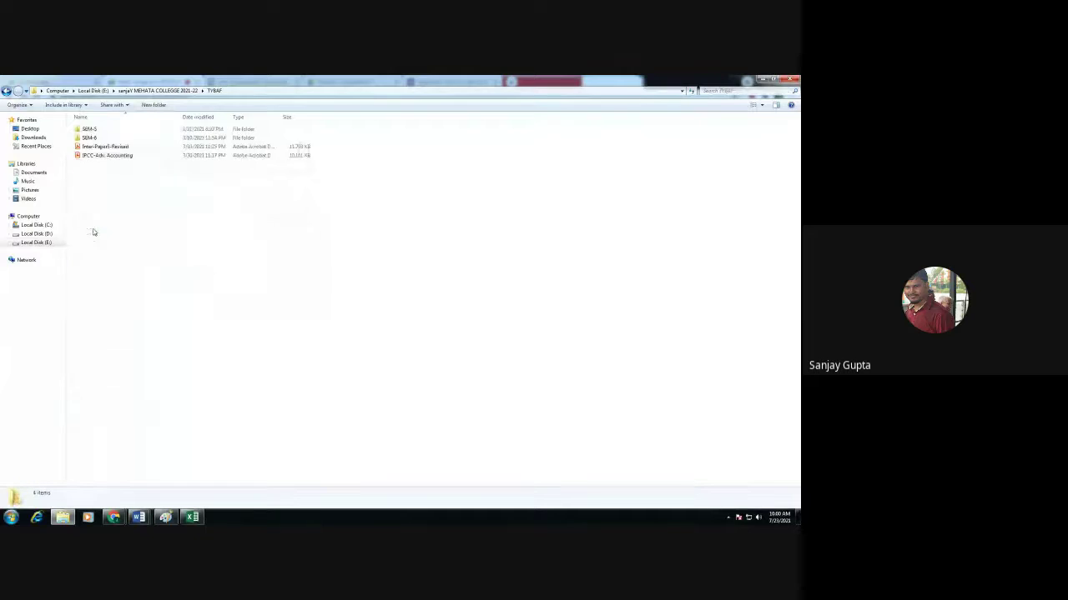
double_click(90, 130)
double_click(92, 138)
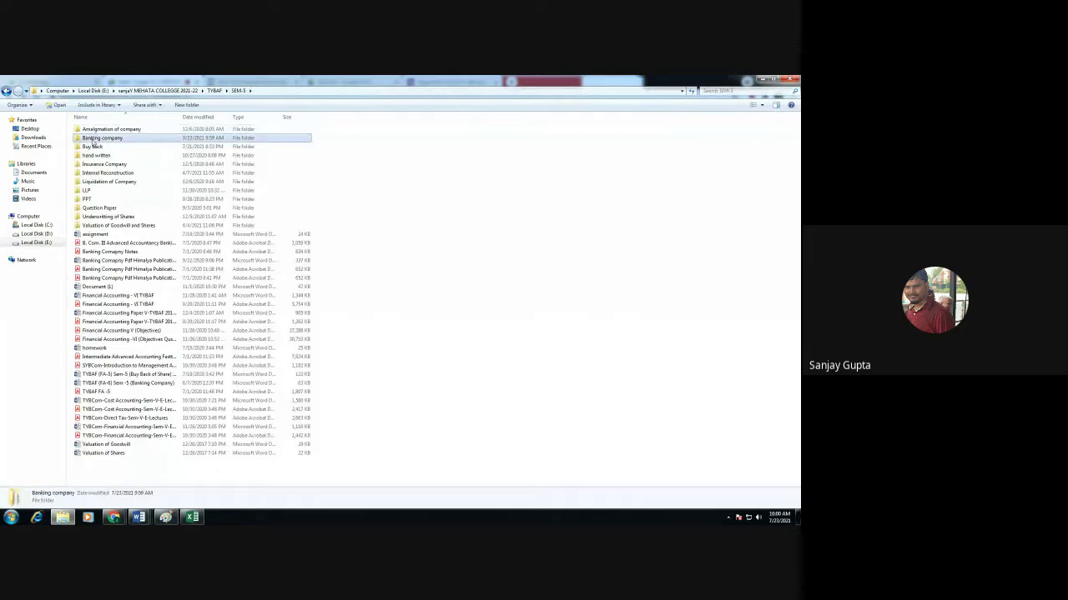
double_click(175, 201)
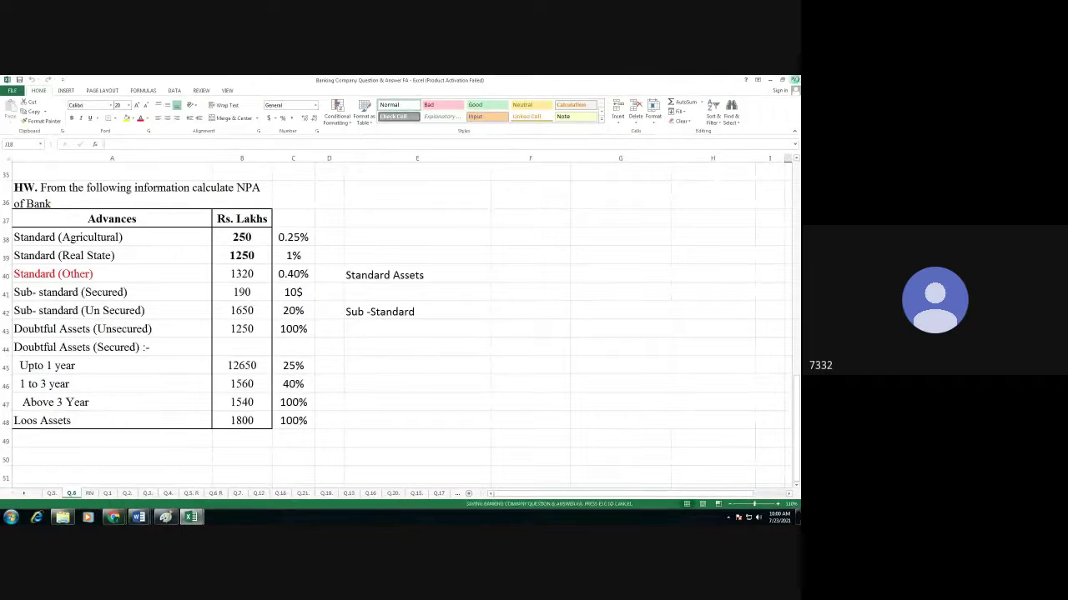
left_click(795, 81)
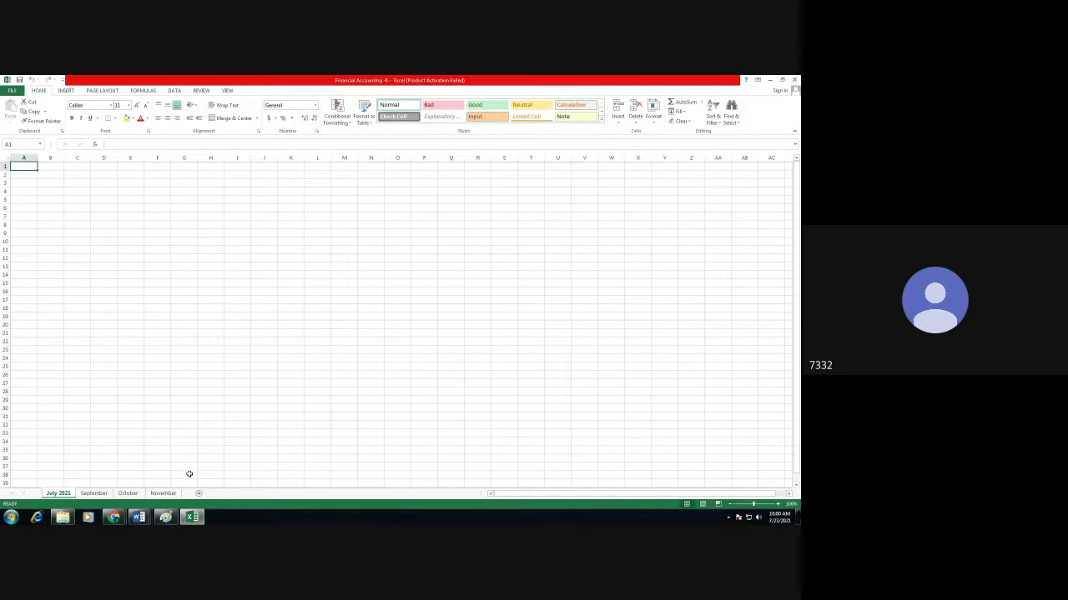
Copy the November sheet's full contents into the new July 2021 sheet.
left_click(163, 493)
key("ctrl+c")
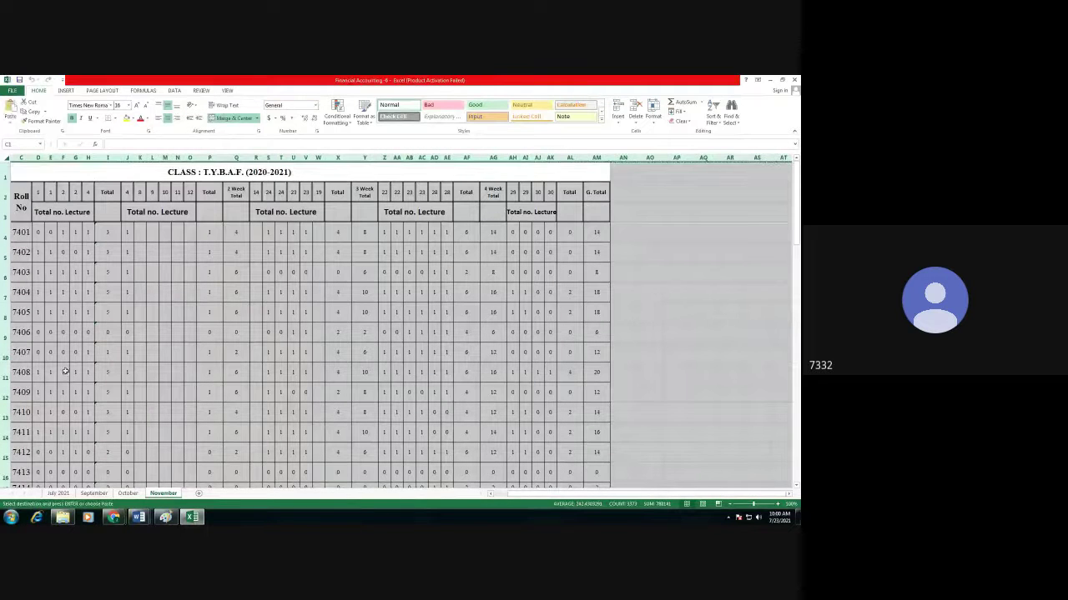
left_click(58, 493)
key("ctrl+v")
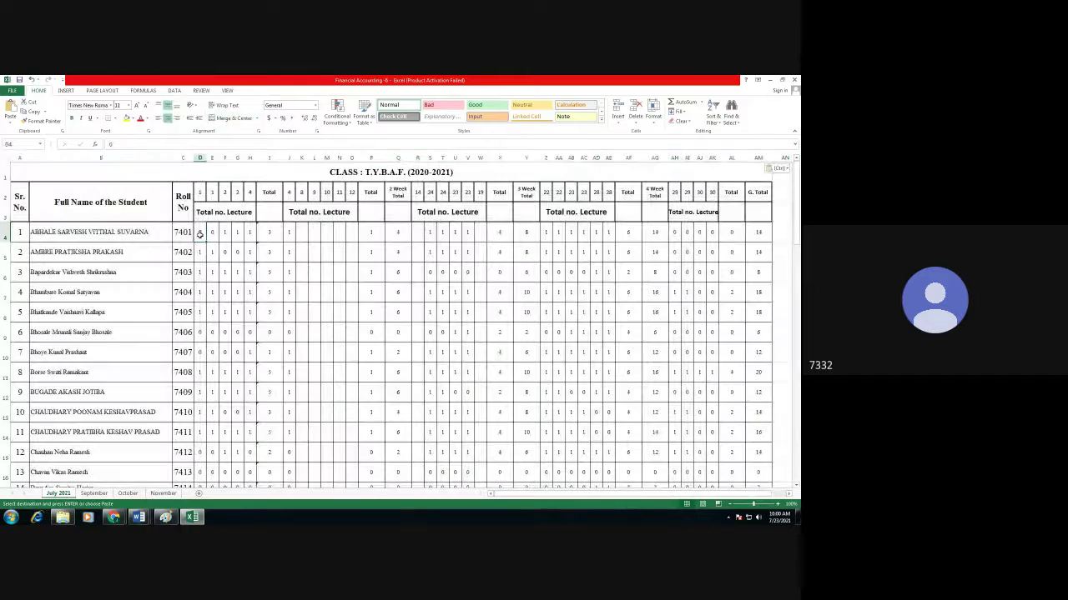
Clear the first week's attendance marks for all students on the July 2021 sheet, and undo the clearing.
left_click_drag(199, 234, 250, 461)
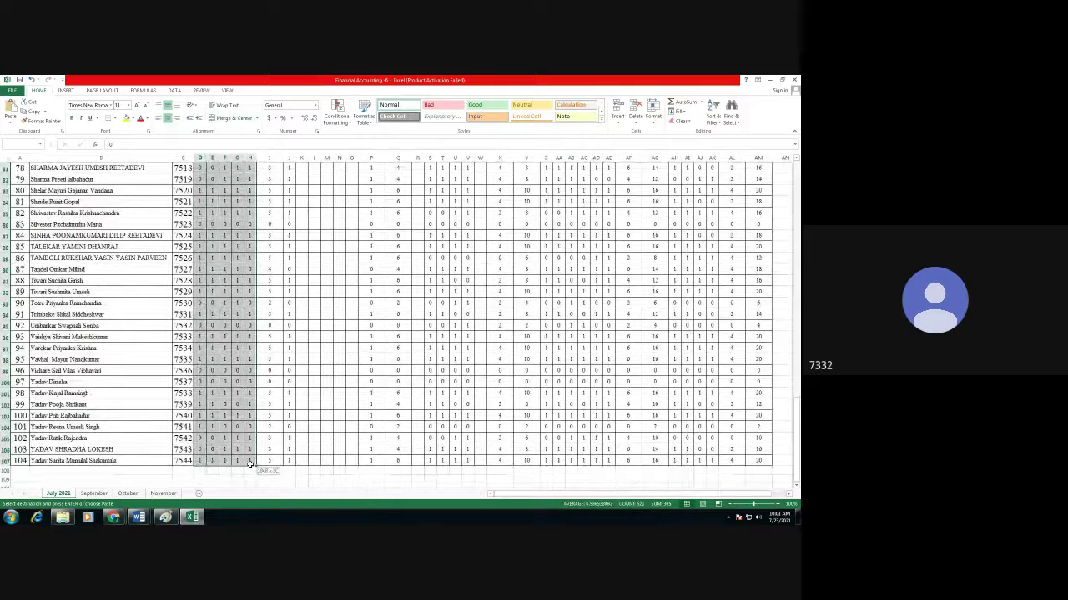
key("Delete")
scroll(380, 336, "up", 20)
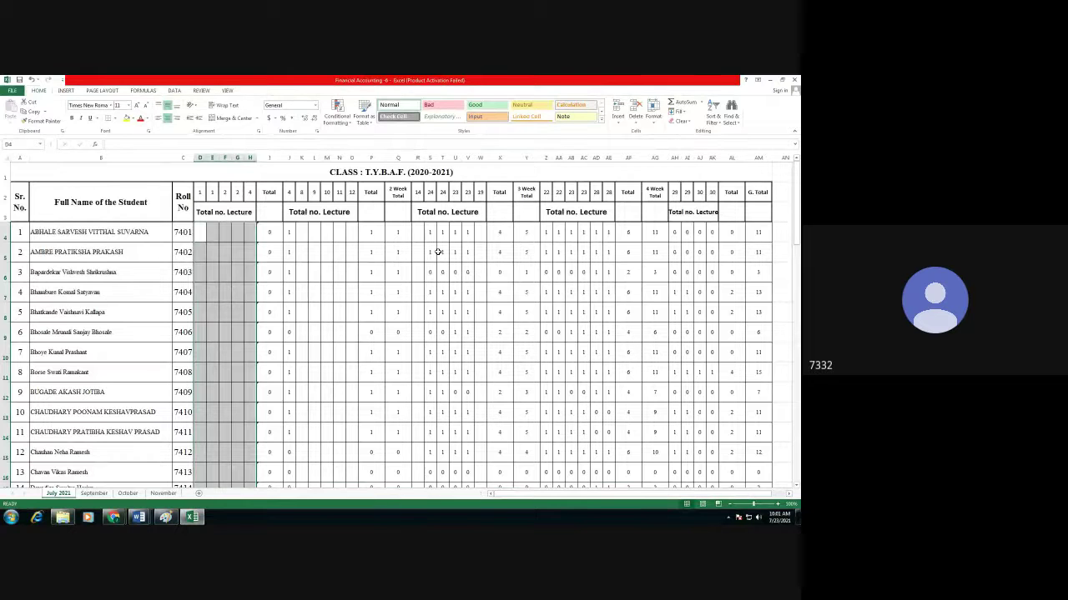
scroll(191, 319, "down", 4)
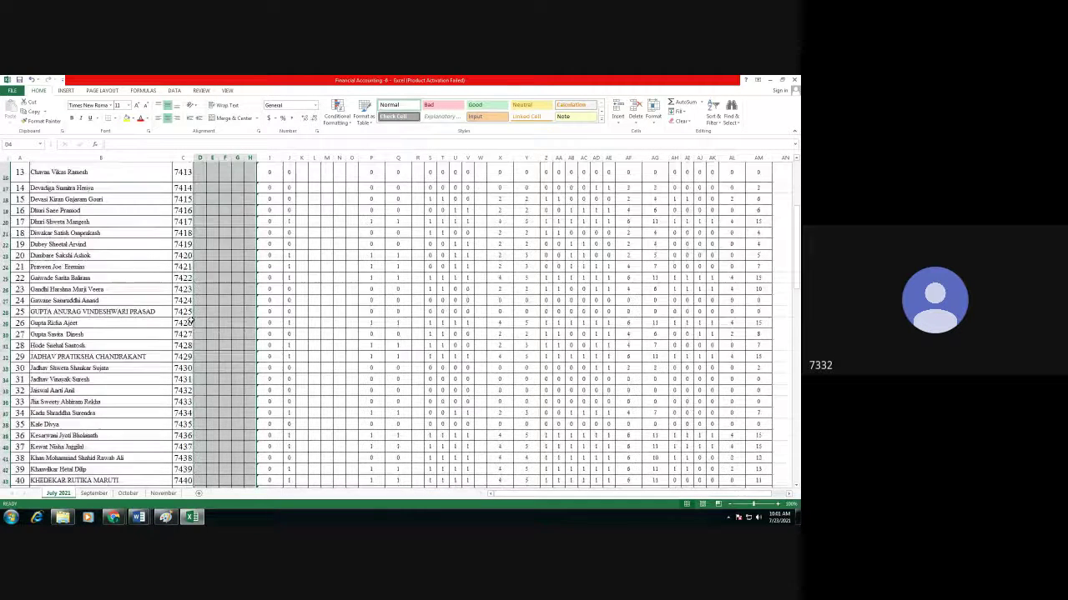
scroll(386, 190, "up", 4)
key("ctrl+v")
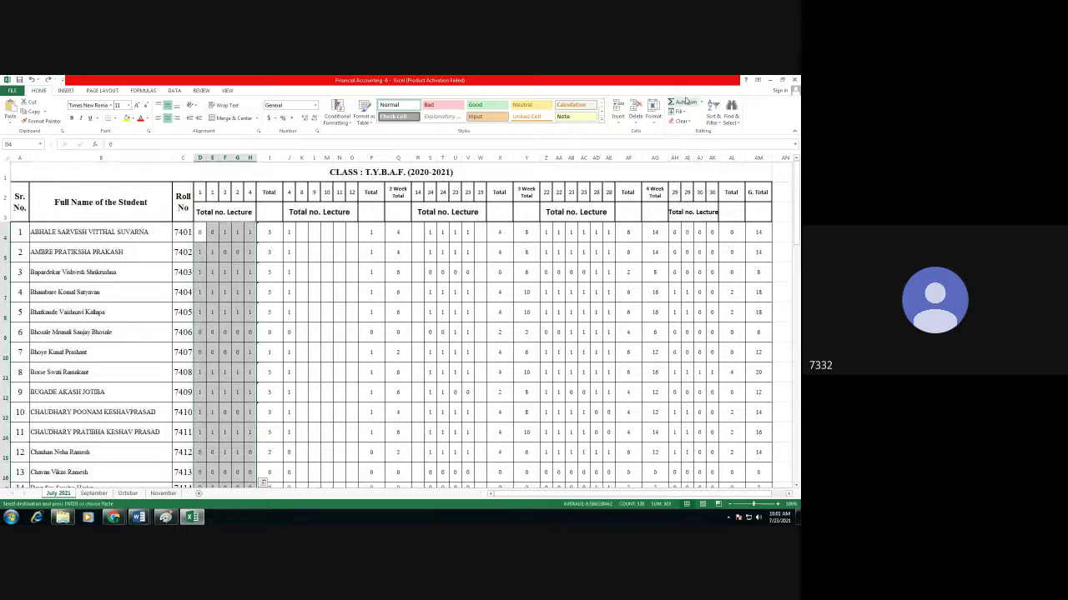
Close the Financial Accounting -6 workbook without saving its changes, and discard the large clipboard content.
left_click(795, 79)
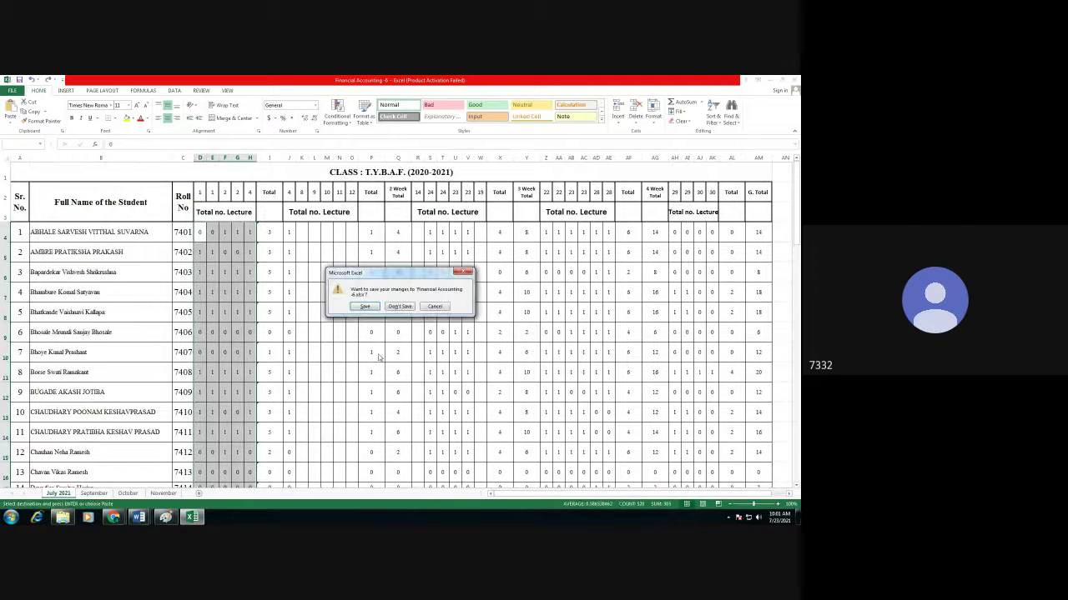
left_click(399, 307)
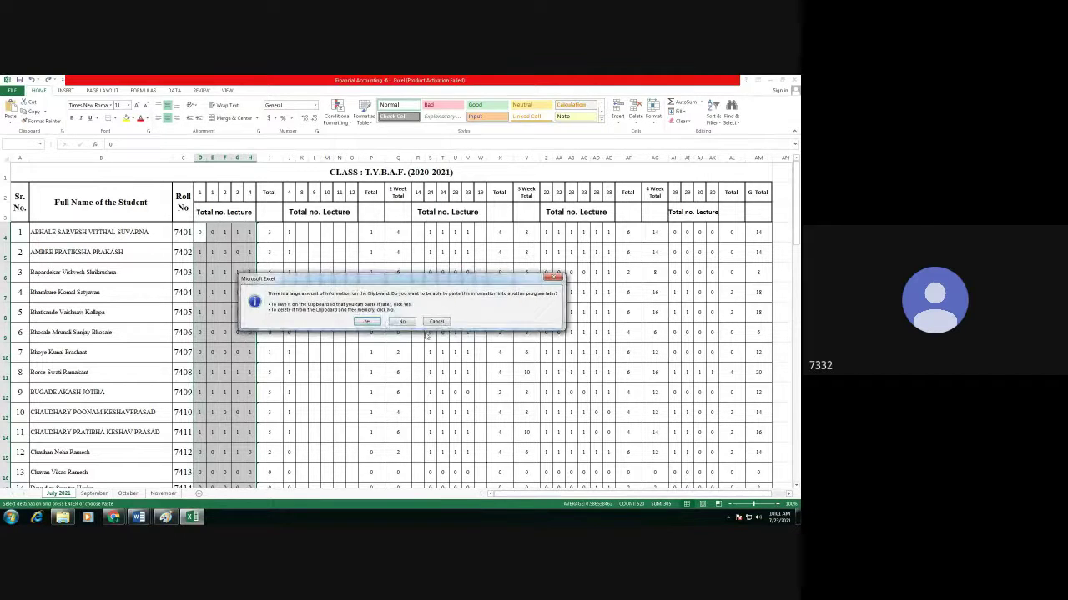
left_click(408, 321)
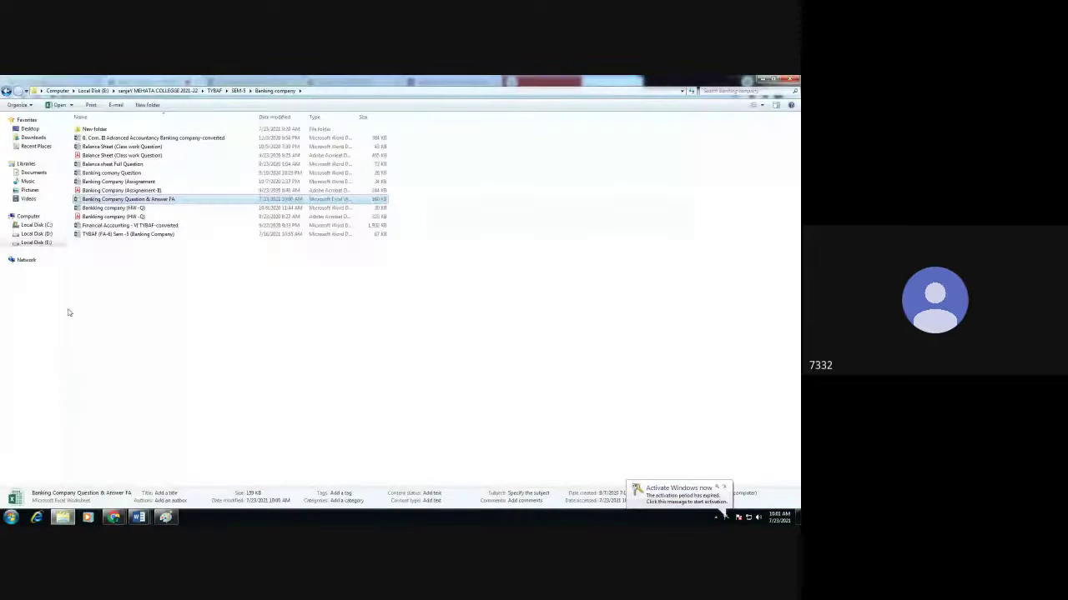
Open the Financial Accounting VI 2021-22 workbook from Roll Call BBI & BAF, 2021-22, TYBAF Attendence on Local Disk (E:), and dismiss the activation notice.
left_click(25, 242)
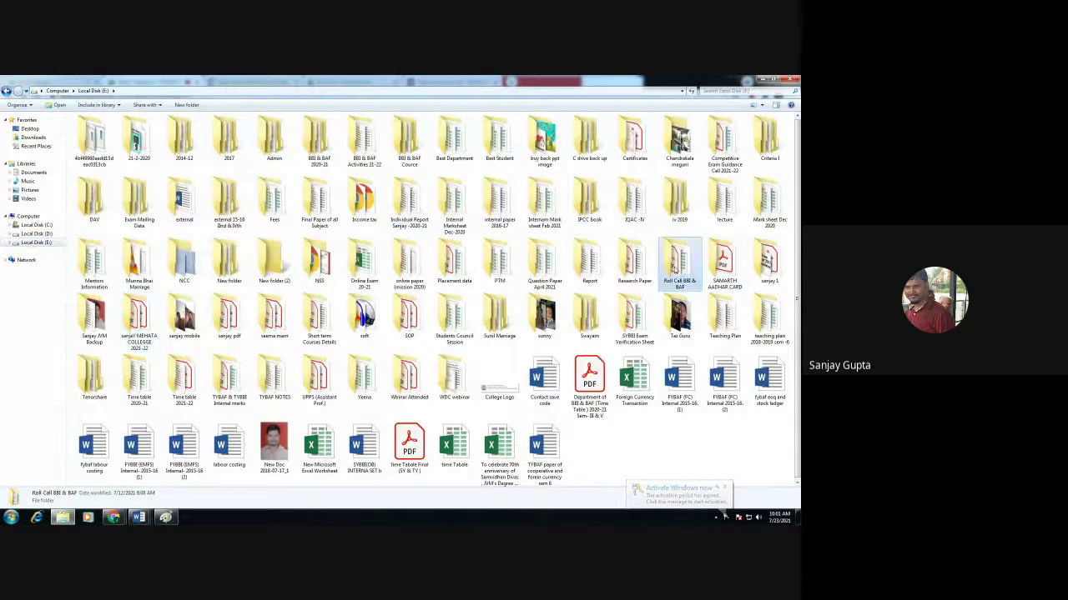
double_click(679, 263)
double_click(90, 129)
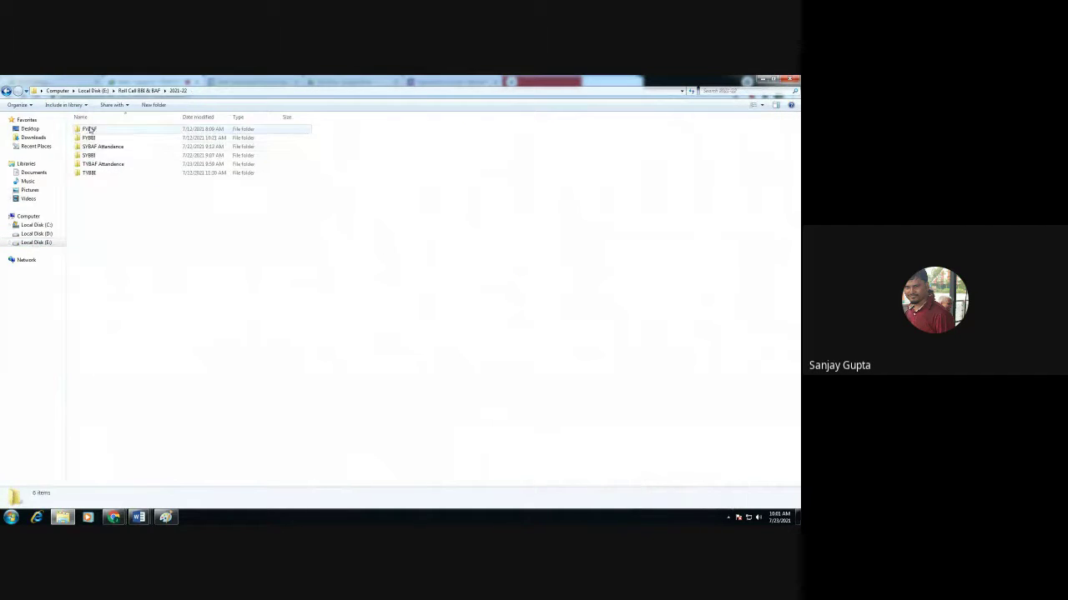
double_click(105, 166)
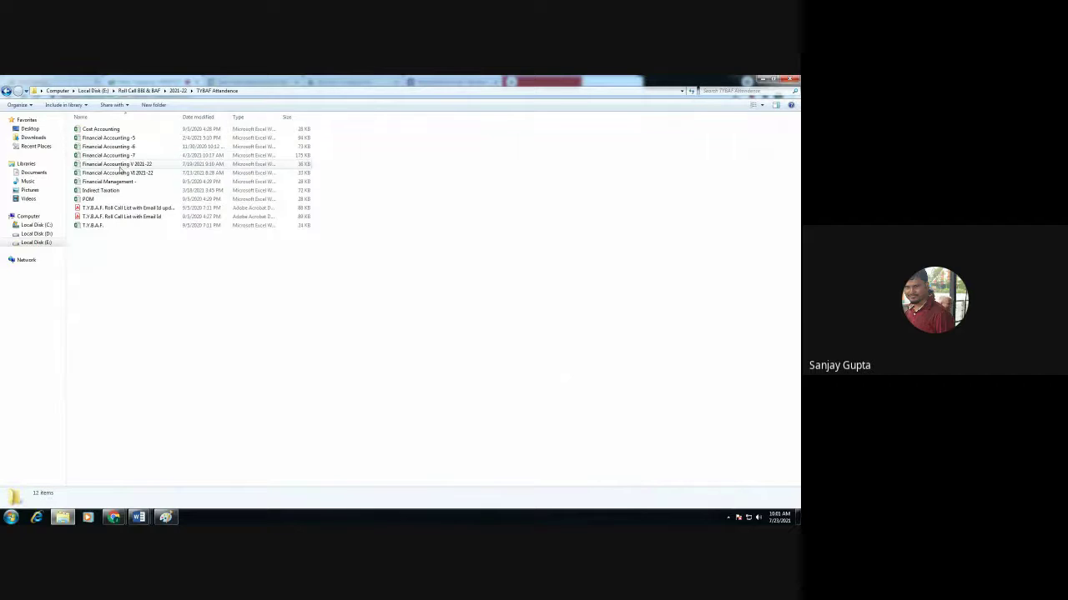
double_click(133, 172)
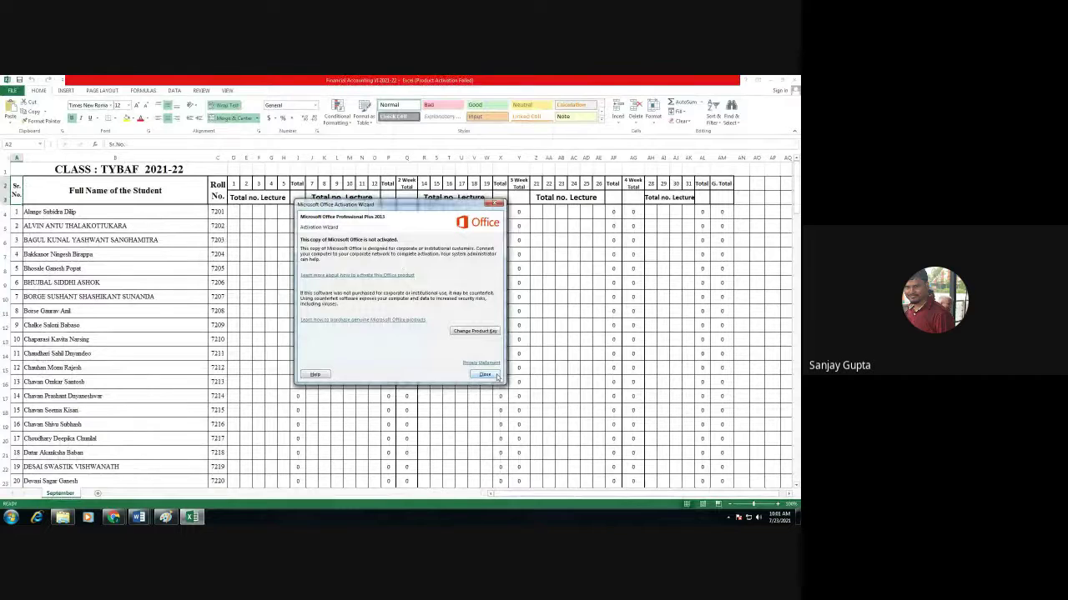
left_click(485, 375)
Rename the September sheet as July 2021.
double_click(70, 493)
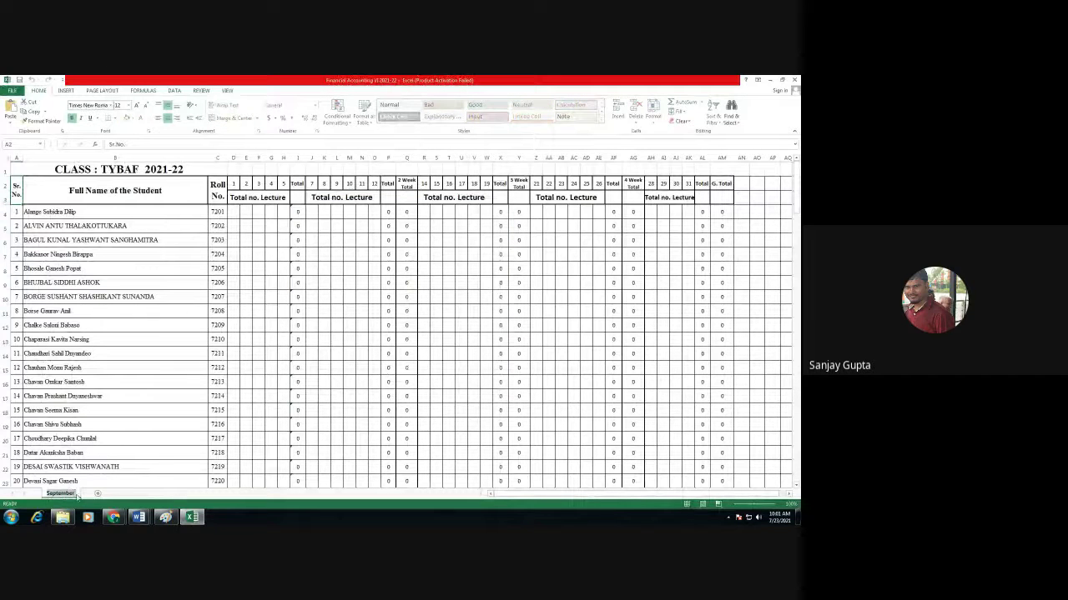
type("July")
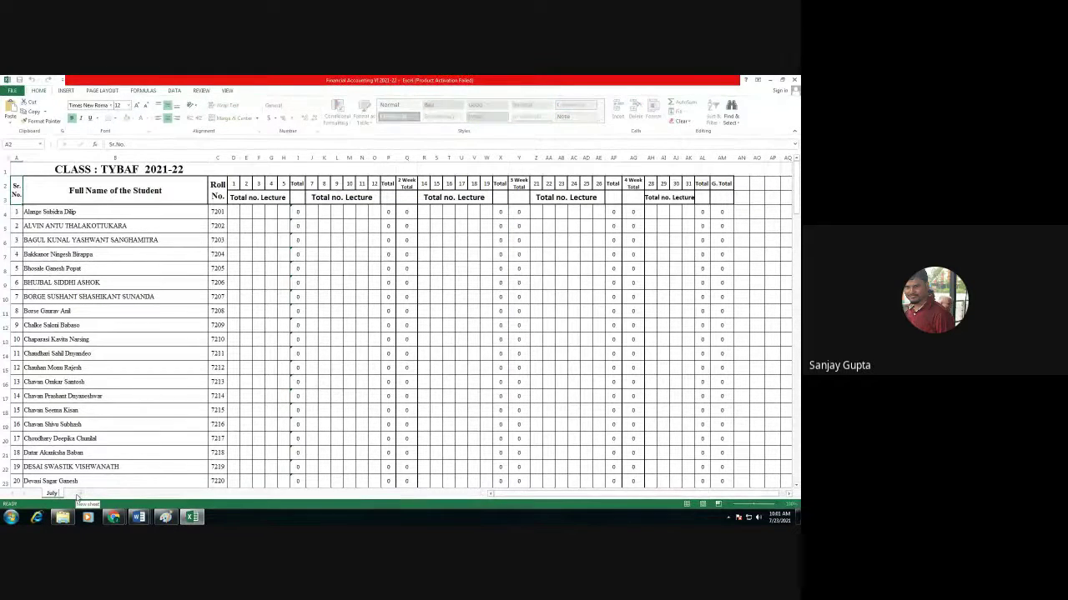
type(" 2021")
key("Return")
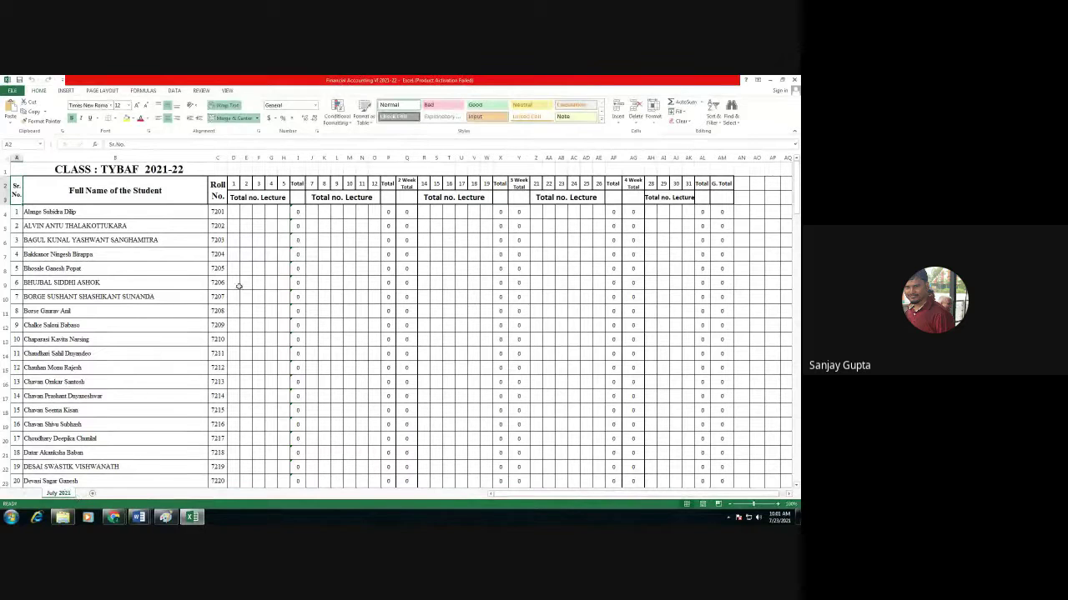
Enter 1 for the first student under date 23, and change the date heading in AA2 to 23.
left_click(559, 212)
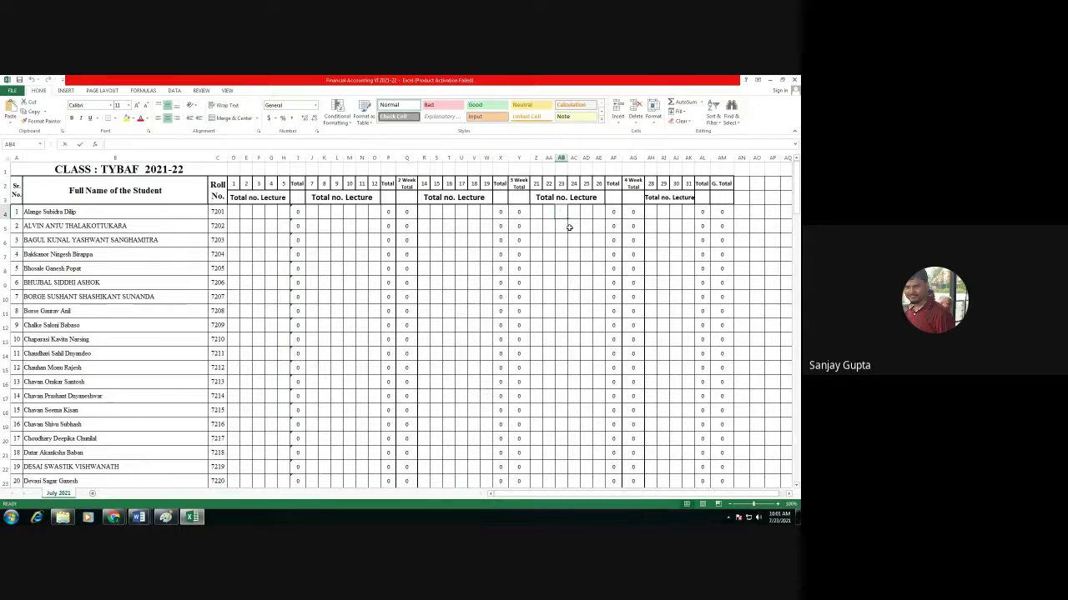
type("1")
key("Return")
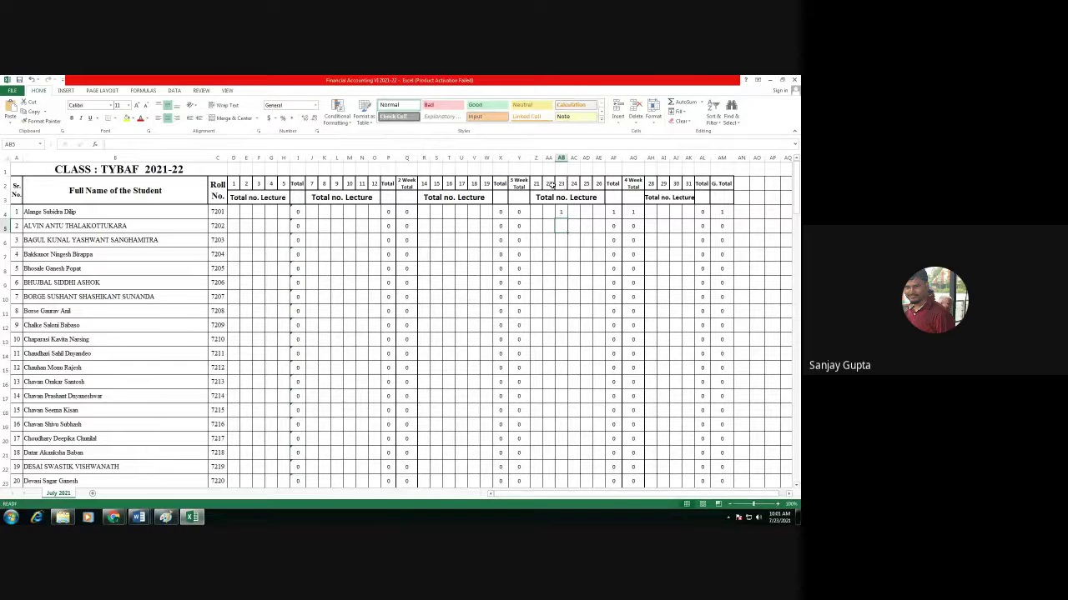
left_click(551, 185)
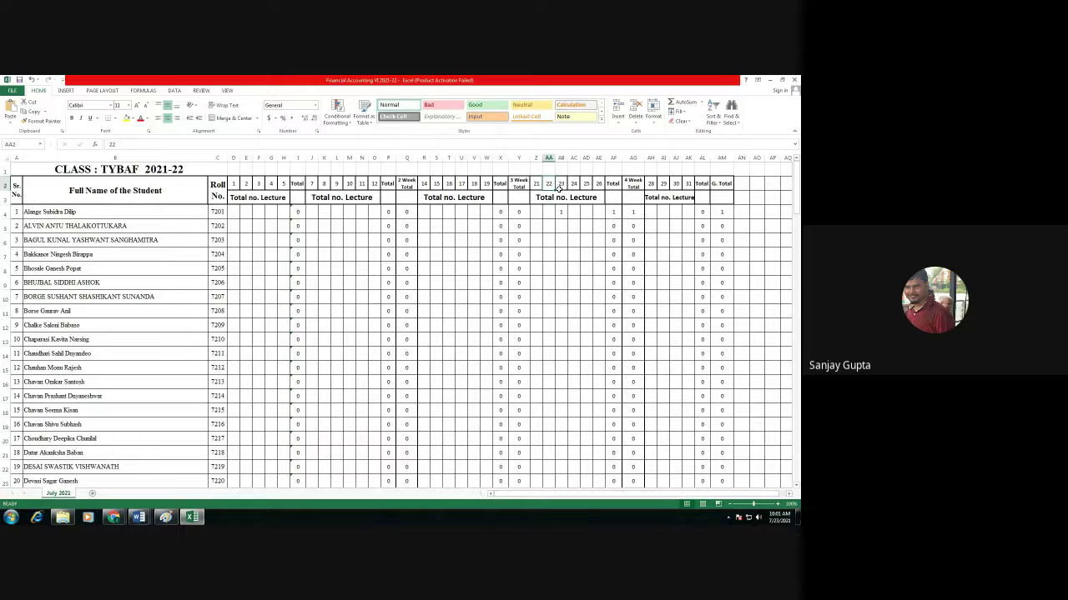
type("23")
key("Return")
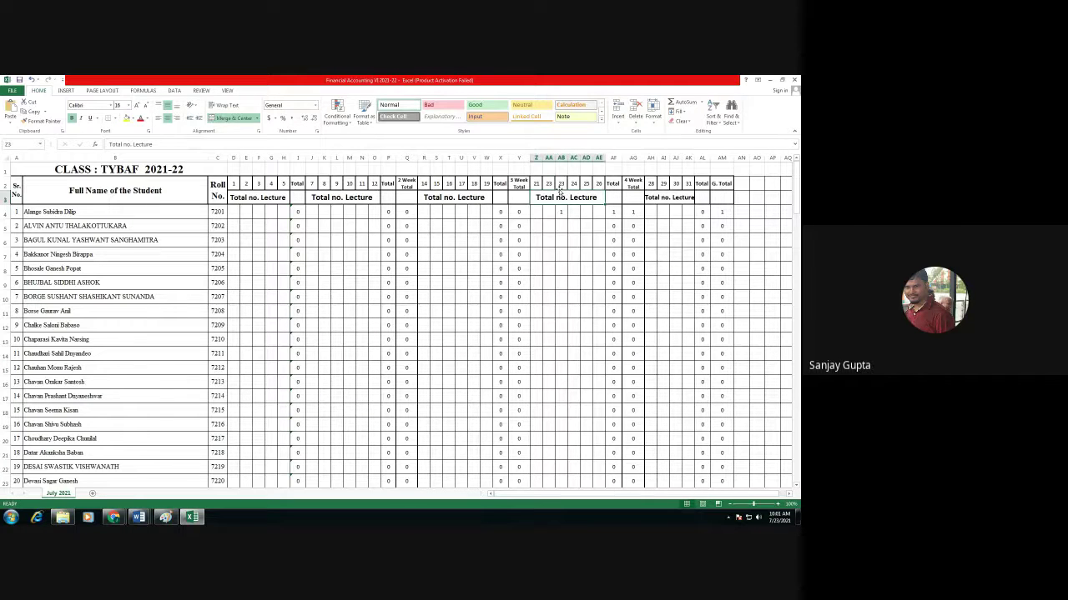
For the first student, enter 0 in the second 23 column and 1 in the first 23 column.
left_click(560, 213)
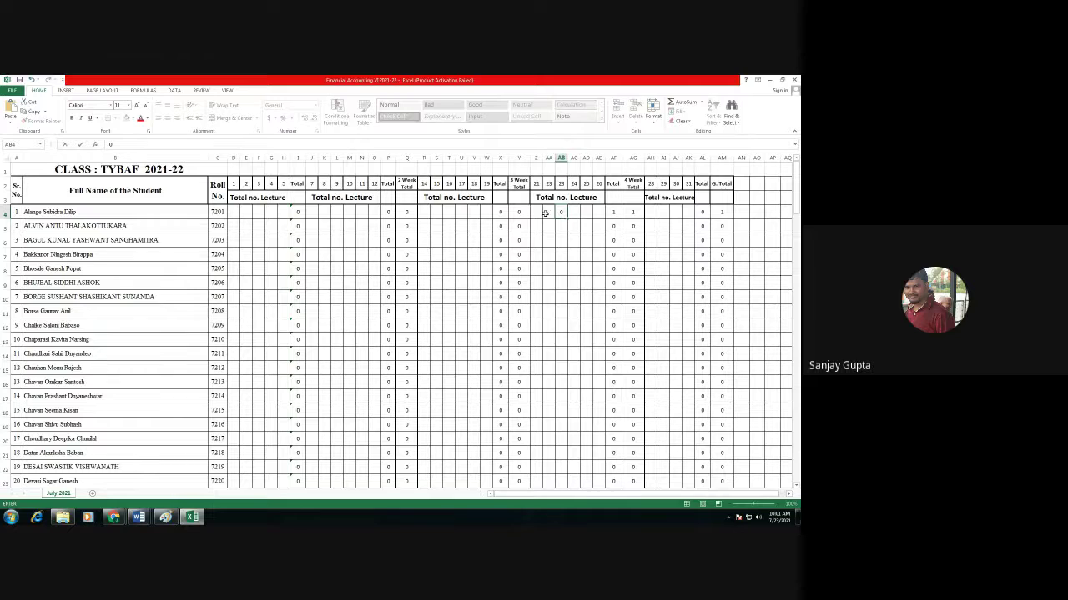
left_click(544, 214)
type("1")
key("Return")
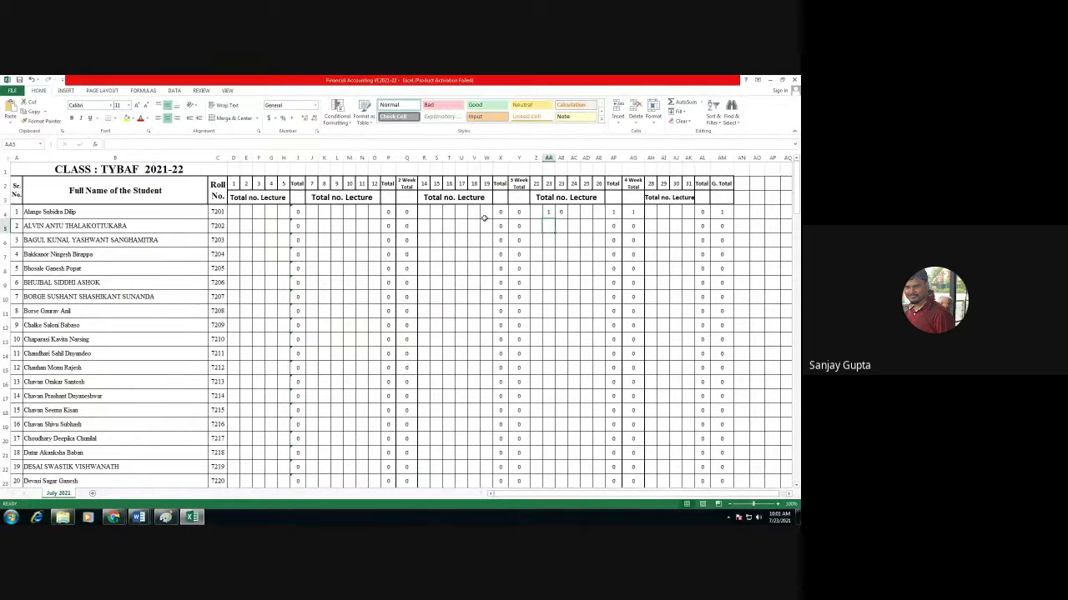
Fill the first student's 1 down the first 23 column for the rest of the class.
left_click(545, 214)
double_click(555, 219)
left_click(548, 215)
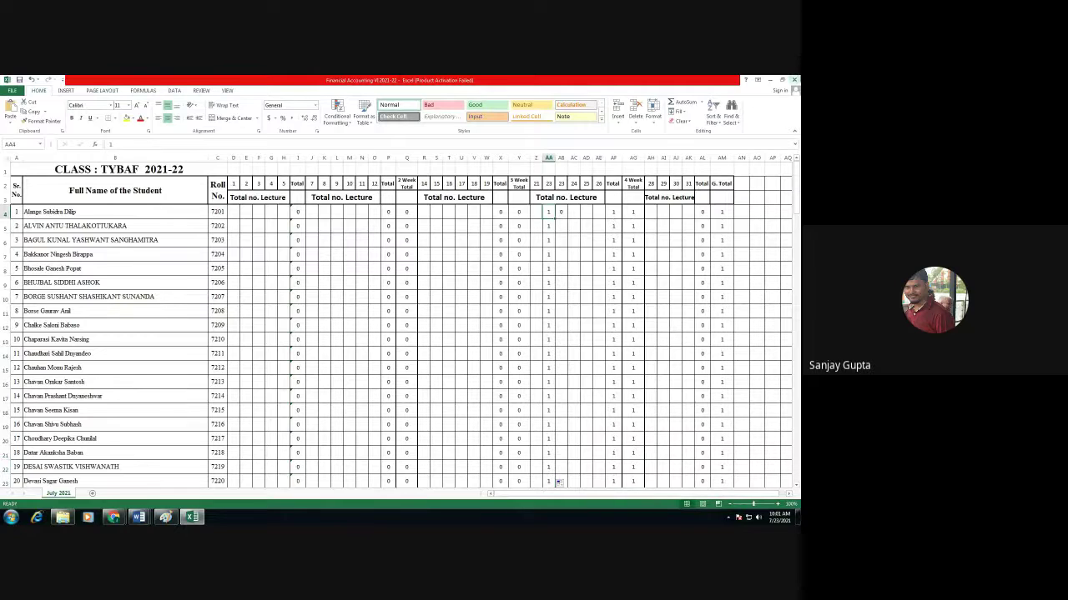
Restore and widen the attendance workbook window beside the Google Meet in-call messages, and dismiss the presenting notification.
left_click(782, 80)
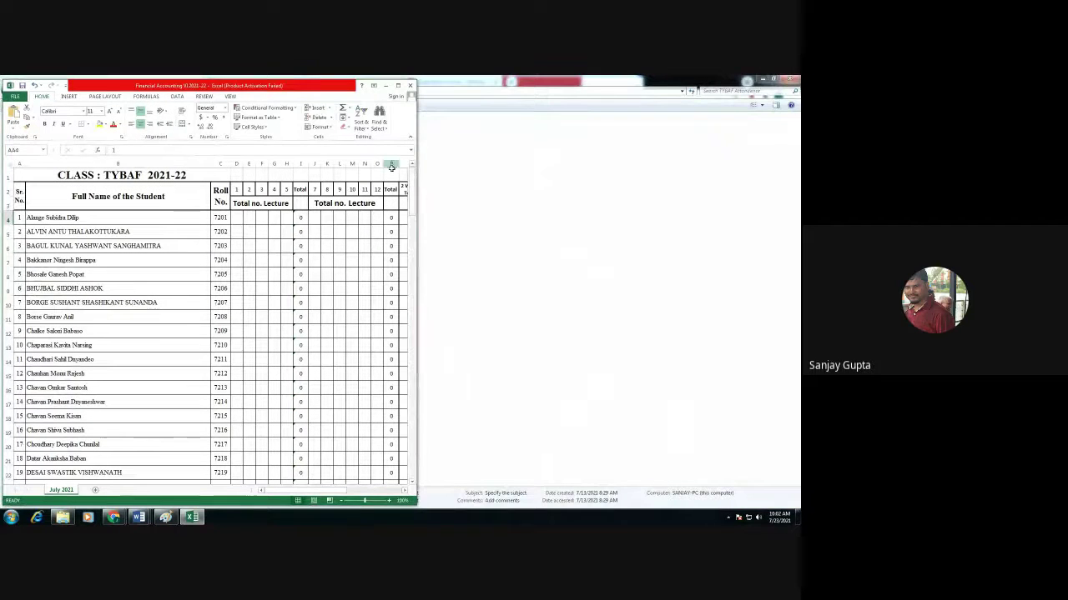
left_click_drag(417, 150, 619, 185)
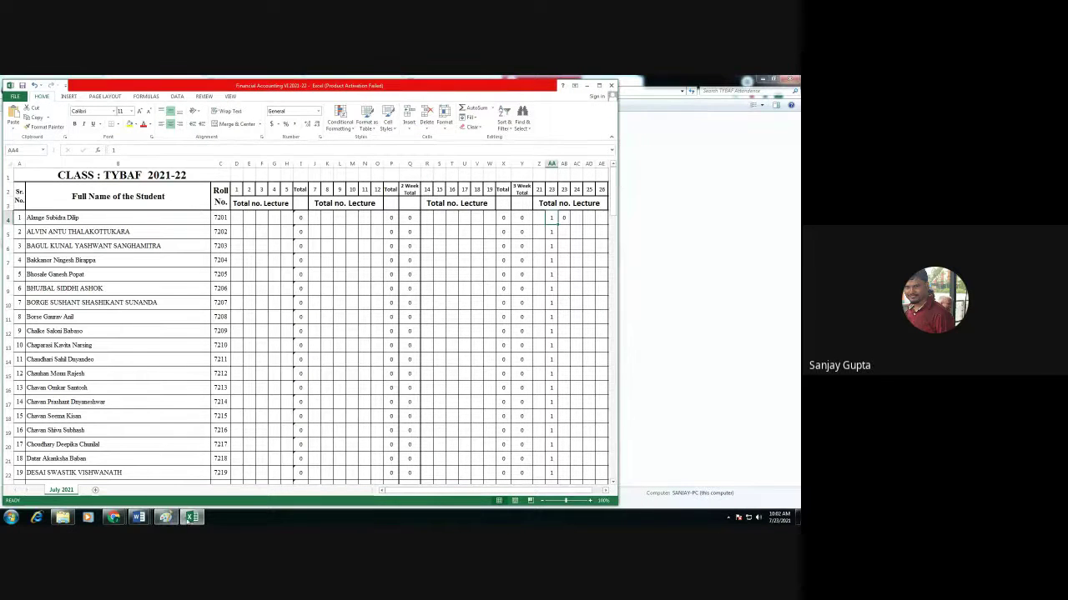
left_click(114, 517)
left_click(62, 476)
key("alt+Tab")
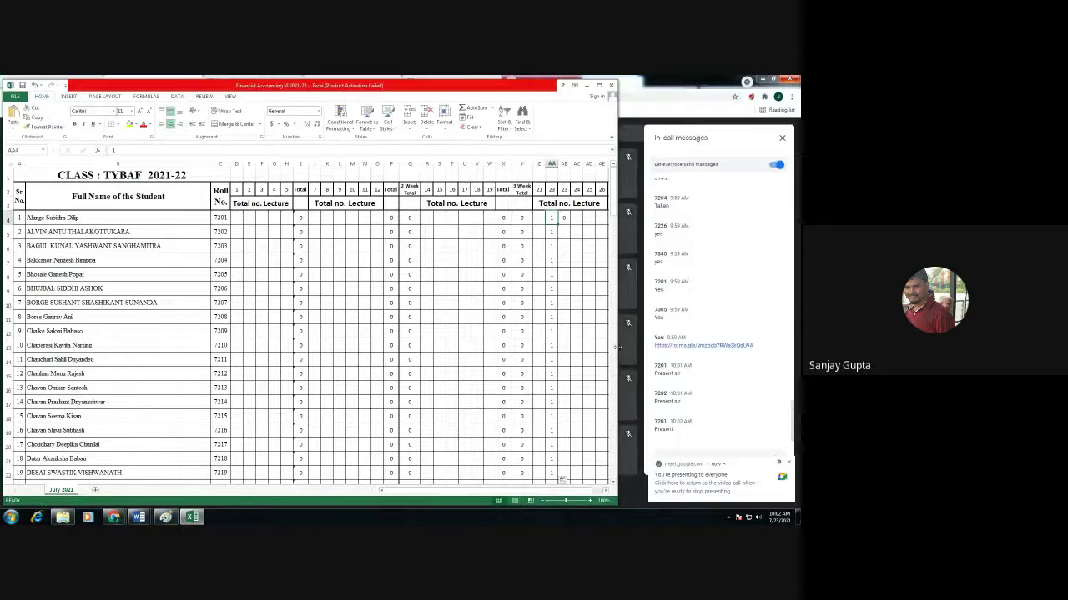
left_click_drag(618, 347, 644, 347)
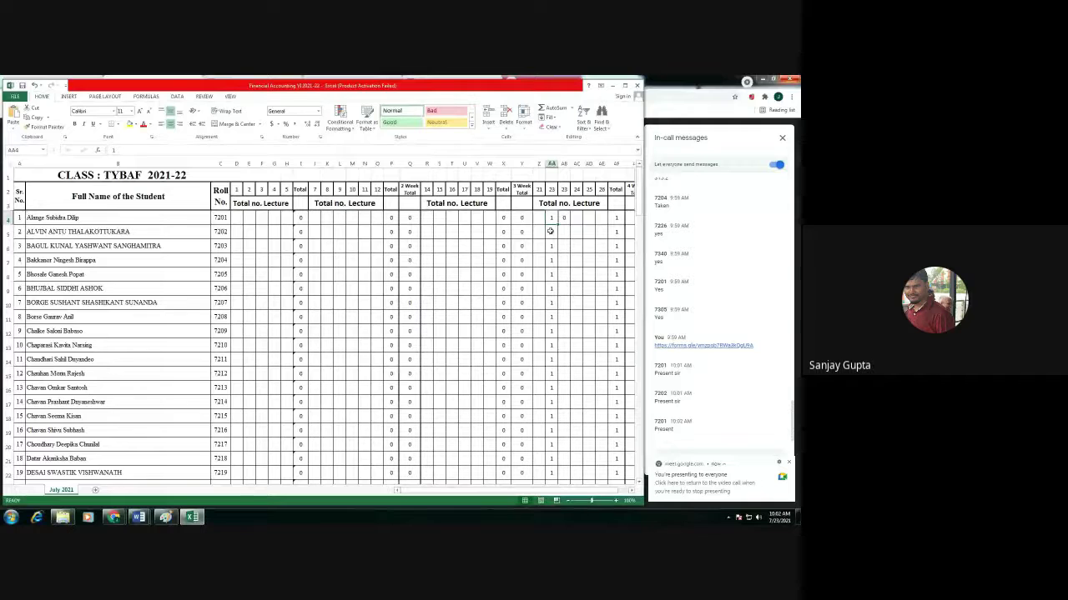
left_click(789, 461)
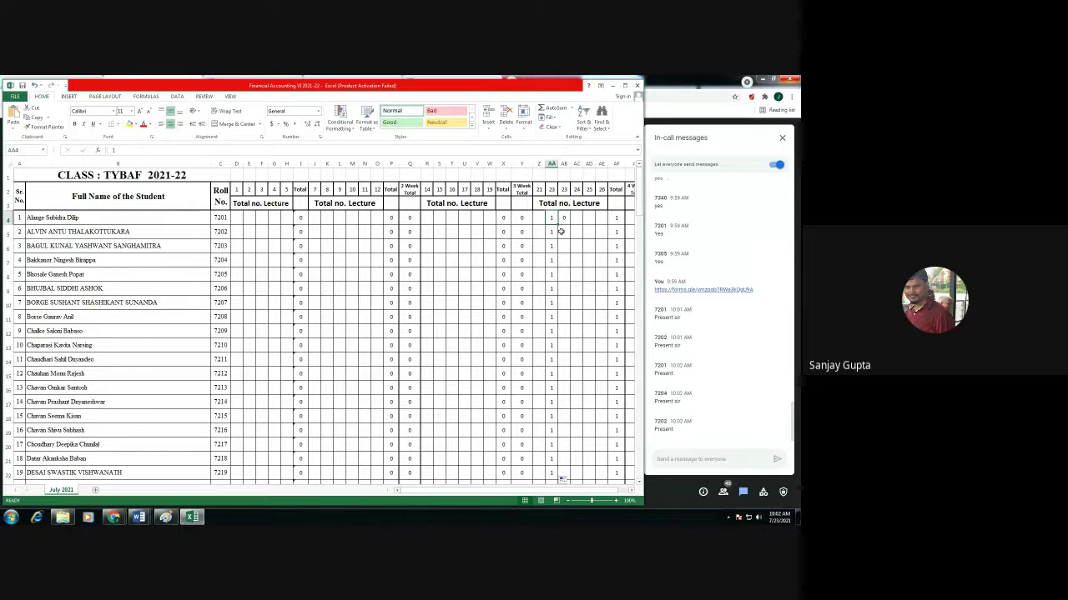
Change the first student's mark in the second 23 column to 1.
left_click(564, 219)
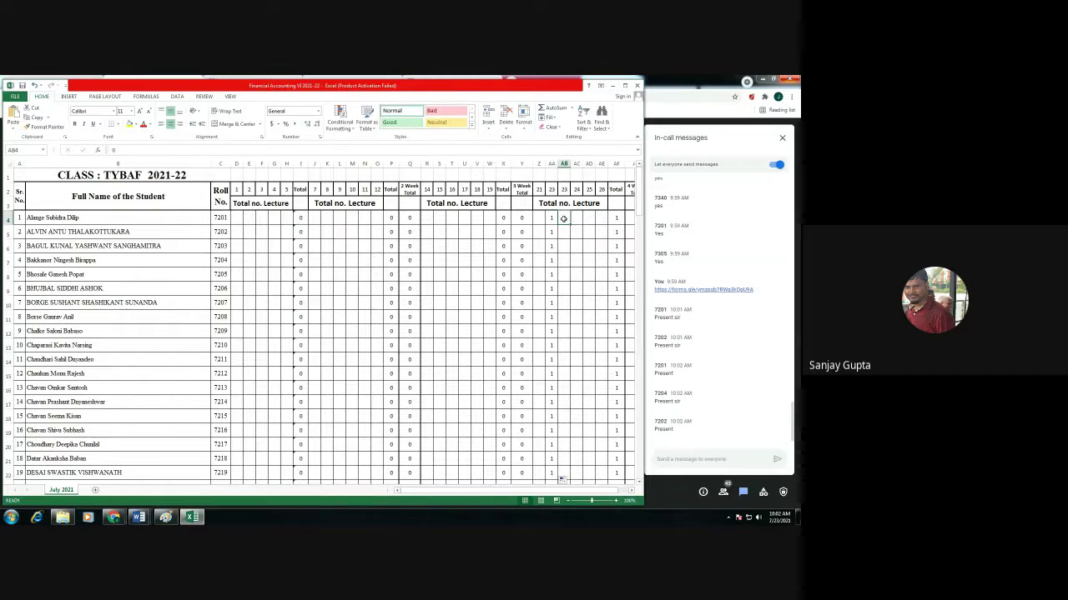
type("1")
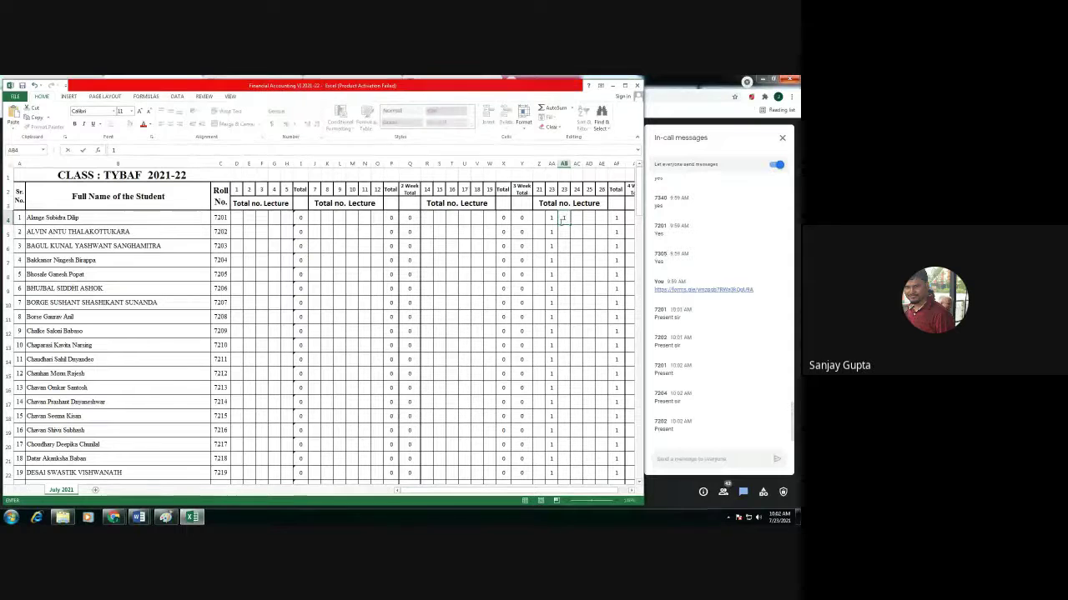
key("Left")
Enter 0 in the first 23 column for the students with serial numbers 3 to 9.
key("Down")
key("Down")
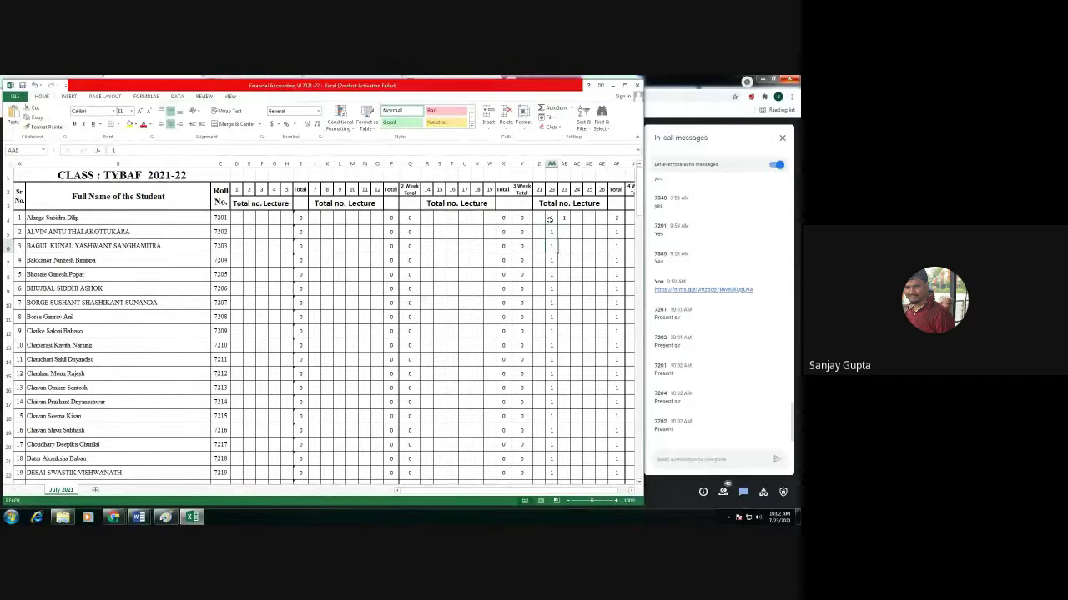
type("0")
key("Down")
type("0")
key("Down")
type("0")
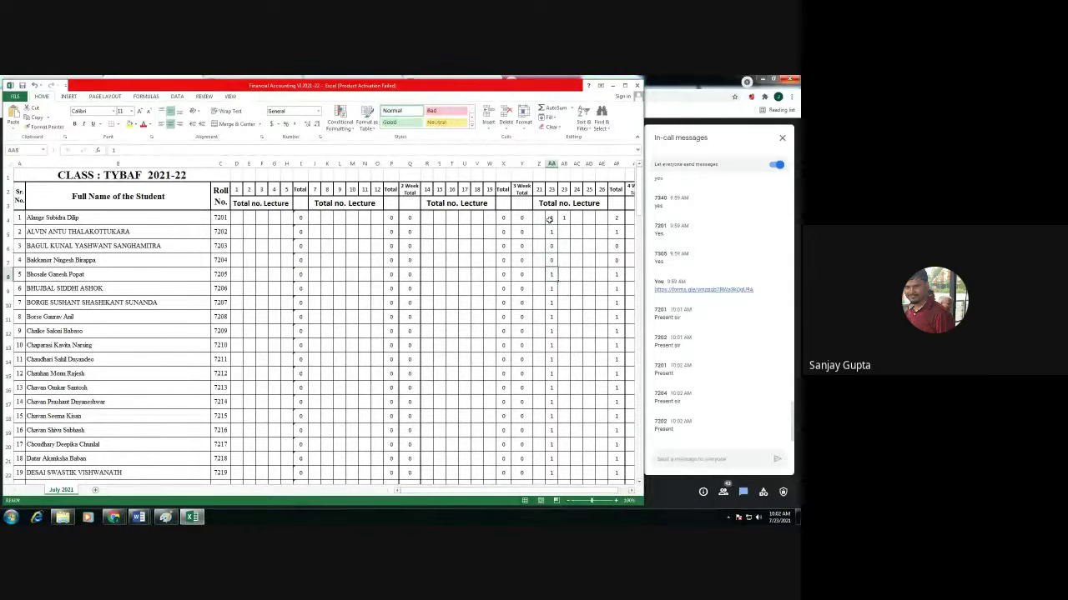
key("Down")
type("0")
key("Down")
type("0")
key("Down")
type("0")
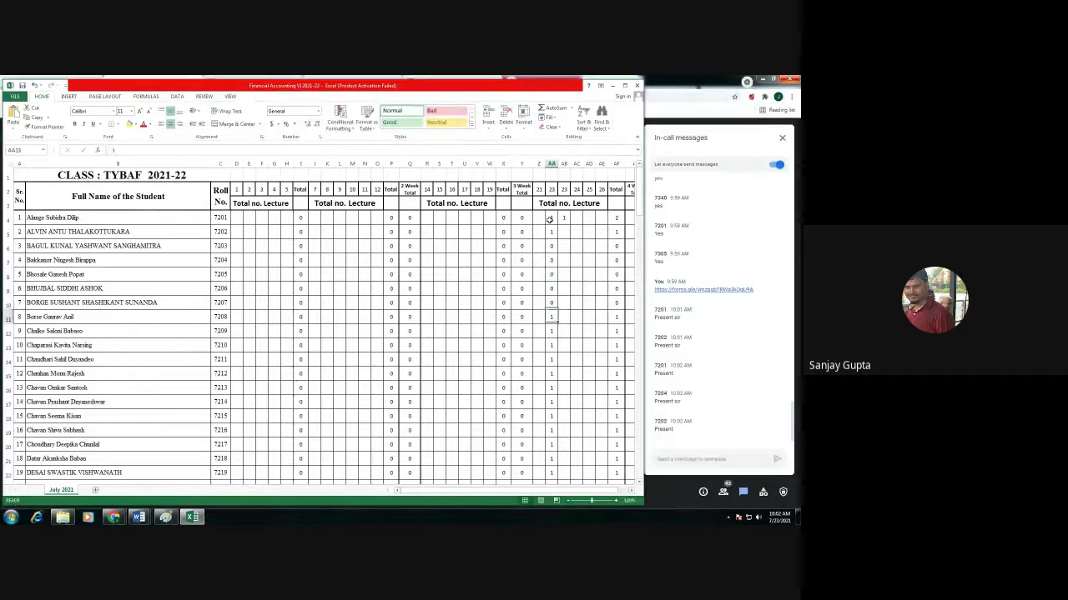
key("Down")
type("0")
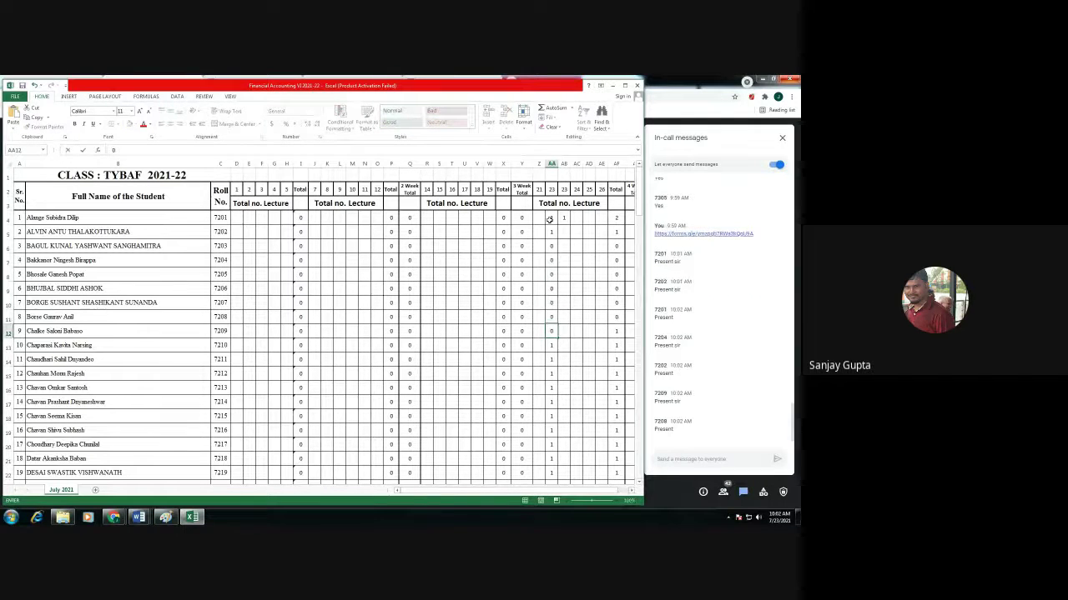
key("Down")
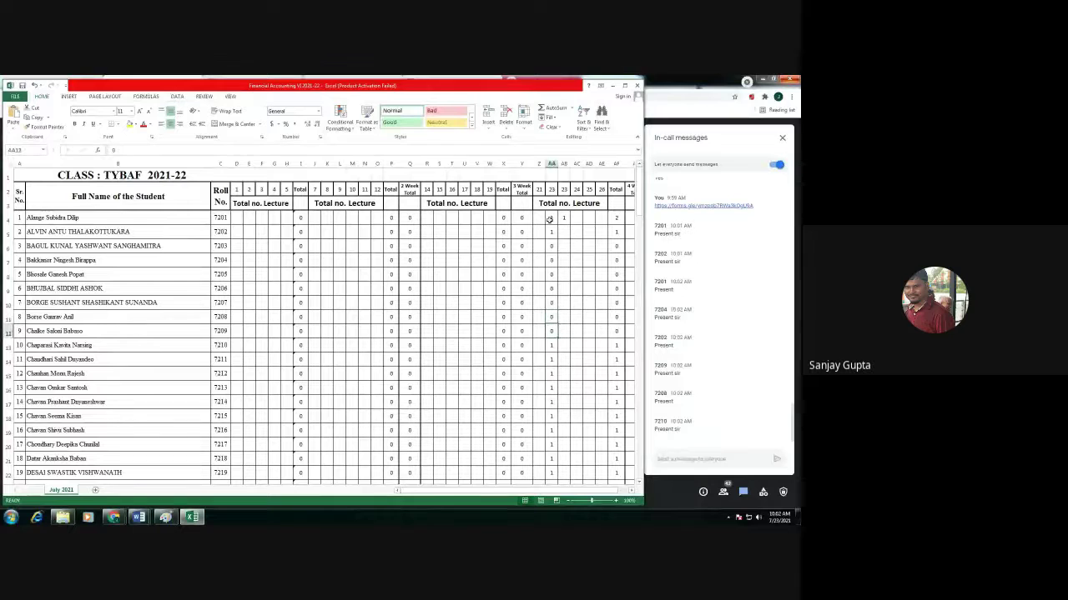
Change the mark for serial number 9 in the first 23 column to 1.
type("1")
key("Down")
key("Down")
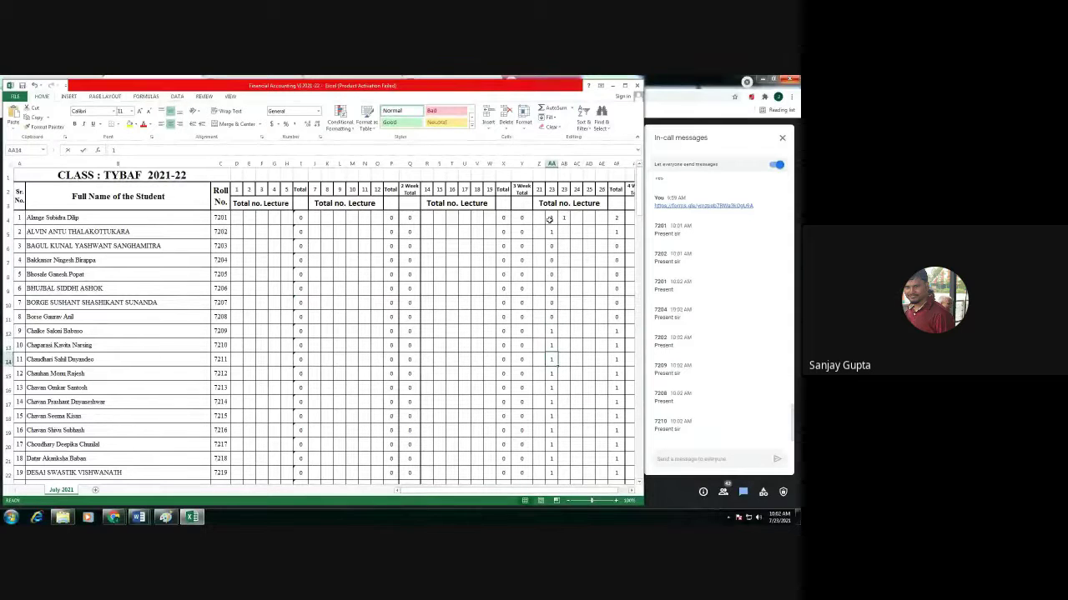
Enter 0 in the first 23 column for the students with serial numbers 12 to 19.
key("Down")
type("0")
key("Down")
type("0")
key("Down")
type("0")
key("Down")
type("0")
key("Down")
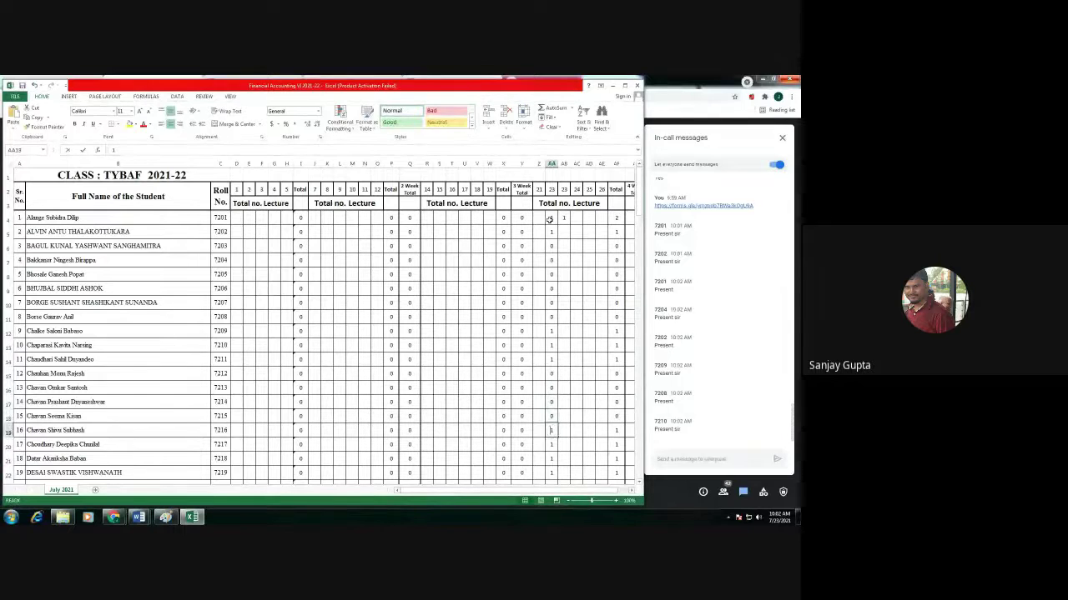
type("0")
key("Down")
type("0")
key("Down")
type("0")
key("Down")
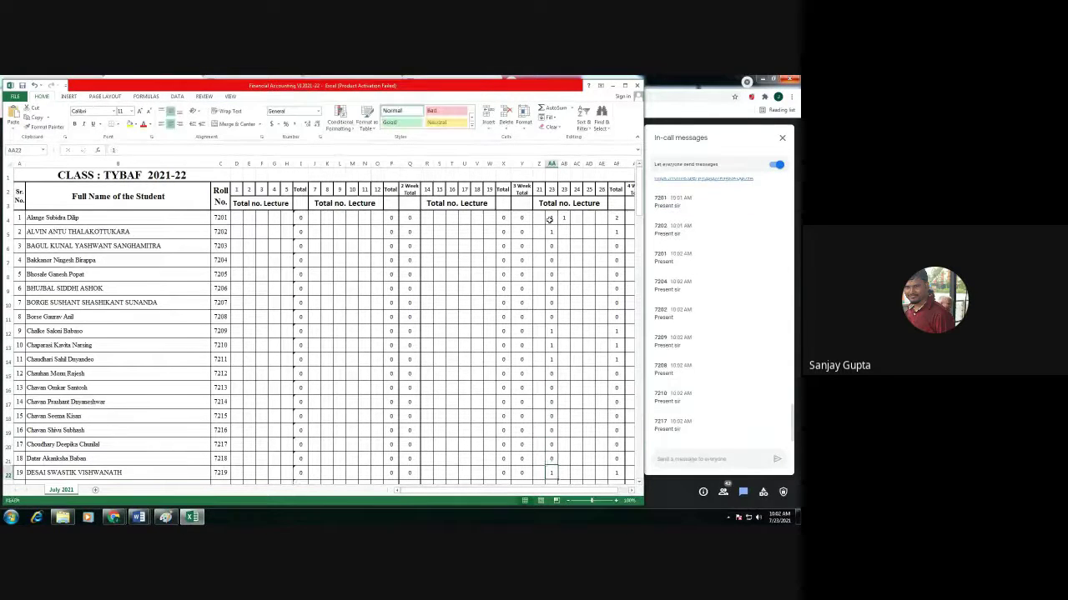
type("0")
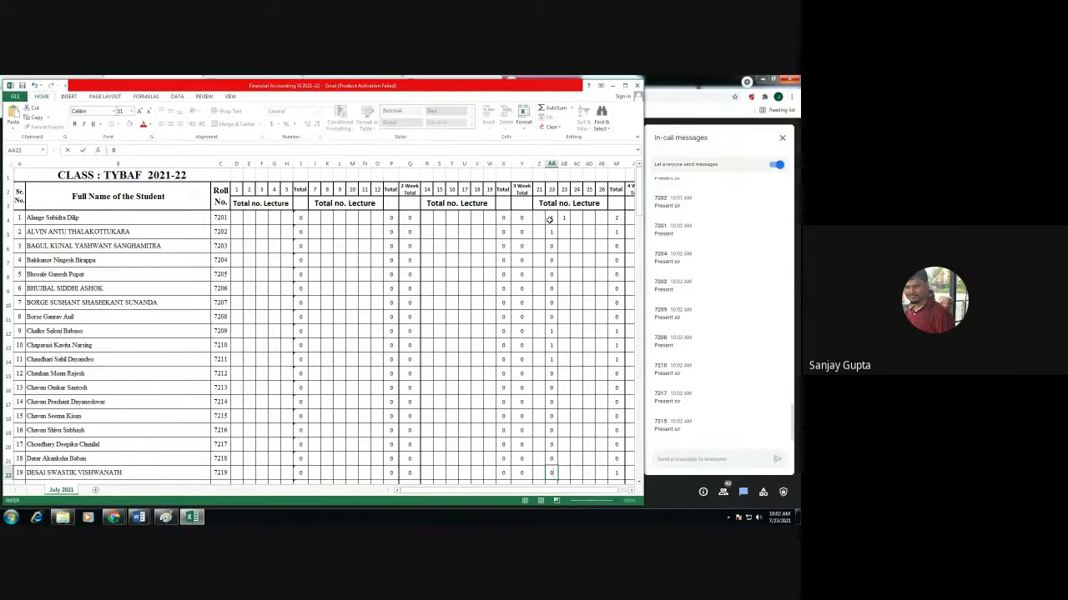
Change the first 23 column marks for serial numbers 15 and 17 to 1.
key("Up")
key("Up")
key("Up")
key("Up")
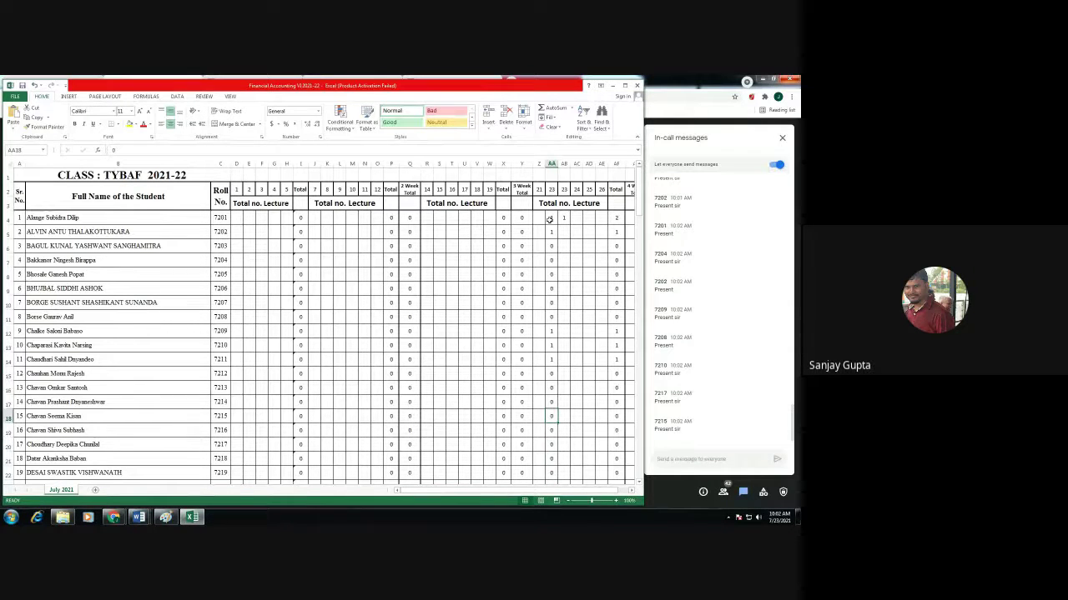
type("1")
key("Return")
key("Down")
type("1")
key("Return")
key("Down")
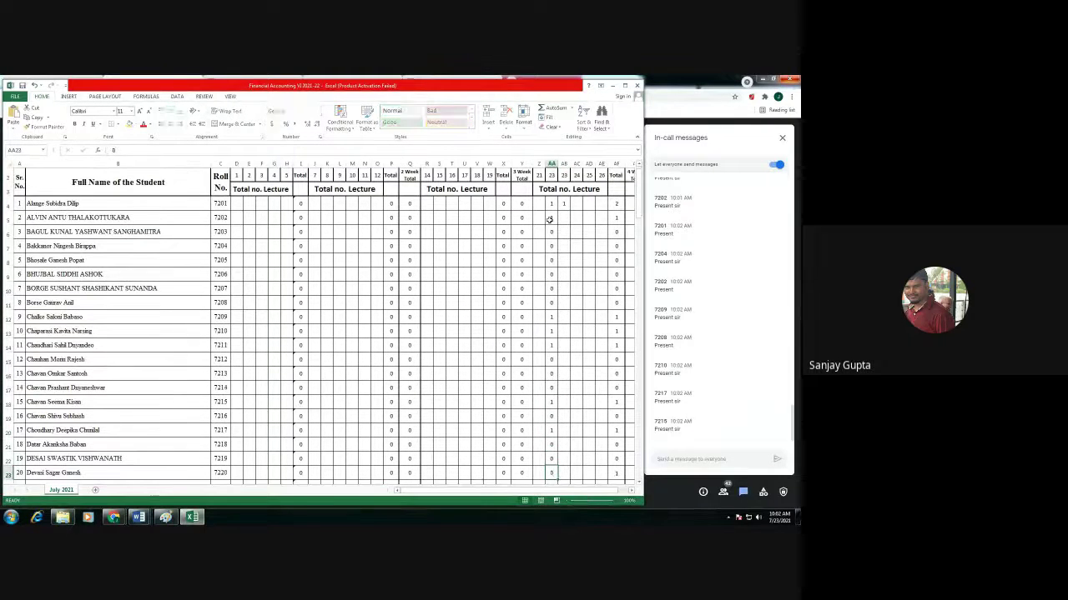
Enter 0 in the first 23 column for serial numbers 20 to 23 and 25, keeping serial number 24 at 1.
key("Down")
key("Down")
key("Down")
key("Down")
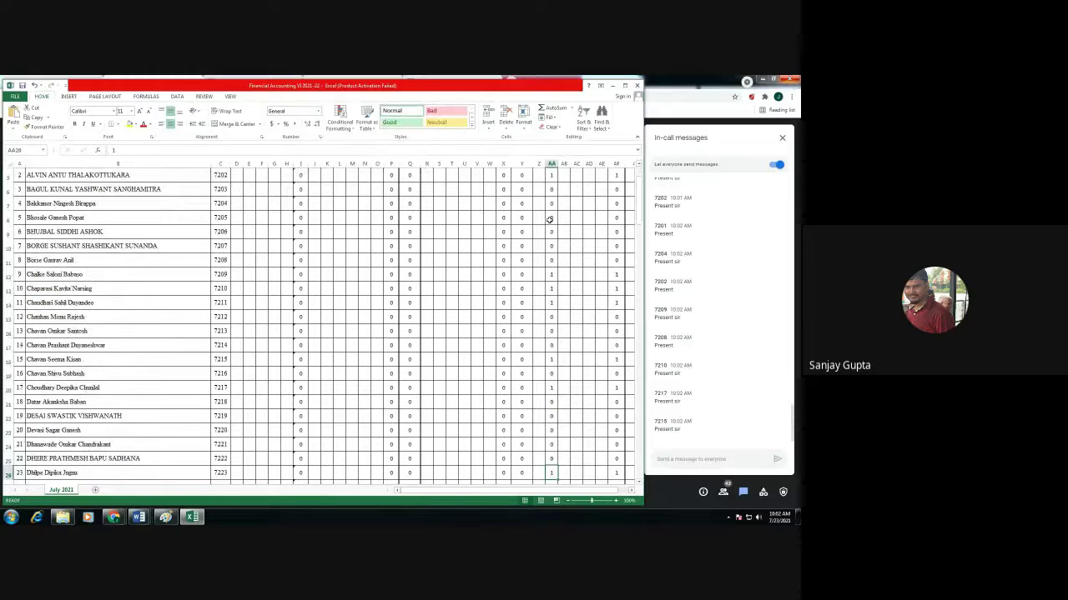
type("0")
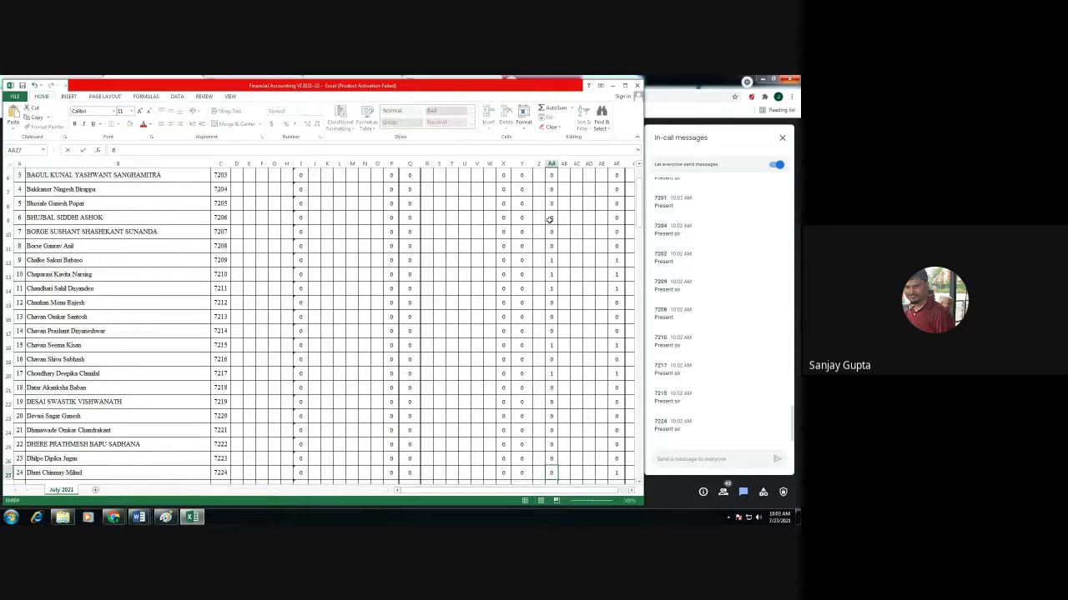
key("Return")
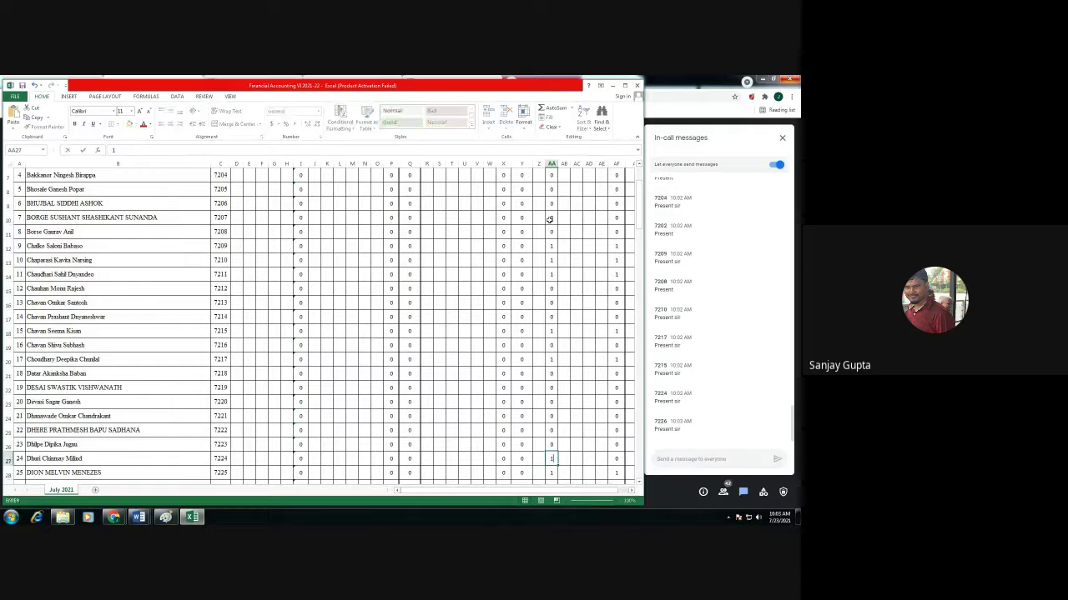
type("0")
key("Return")
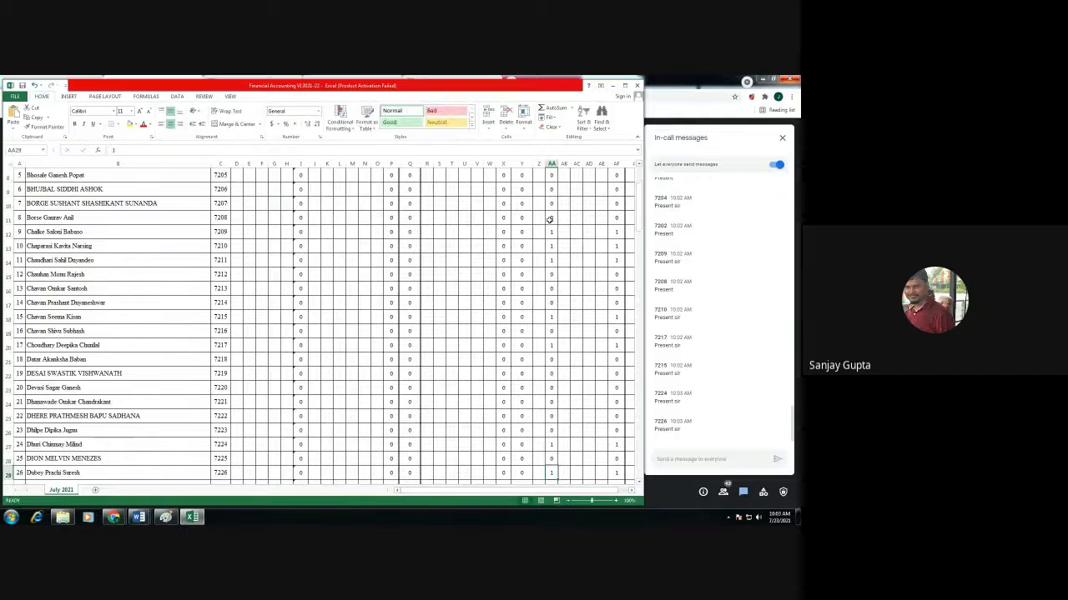
Keep serial number 26 at 1 and enter 0 in the first 23 column for serial numbers 27 to 30.
key("Return")
key("Return")
type("0")
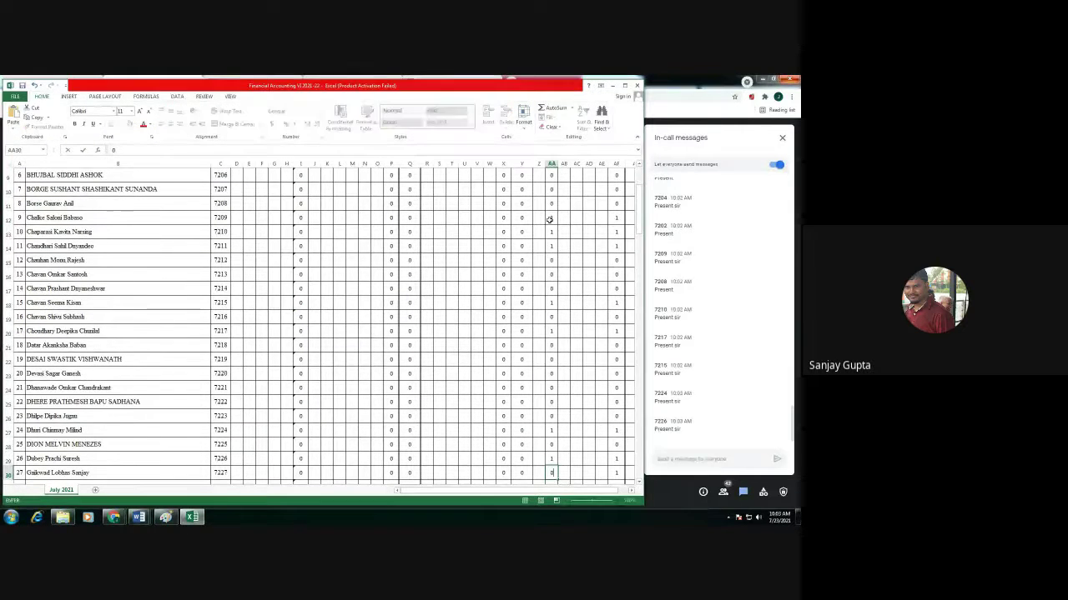
key("Return")
type("0")
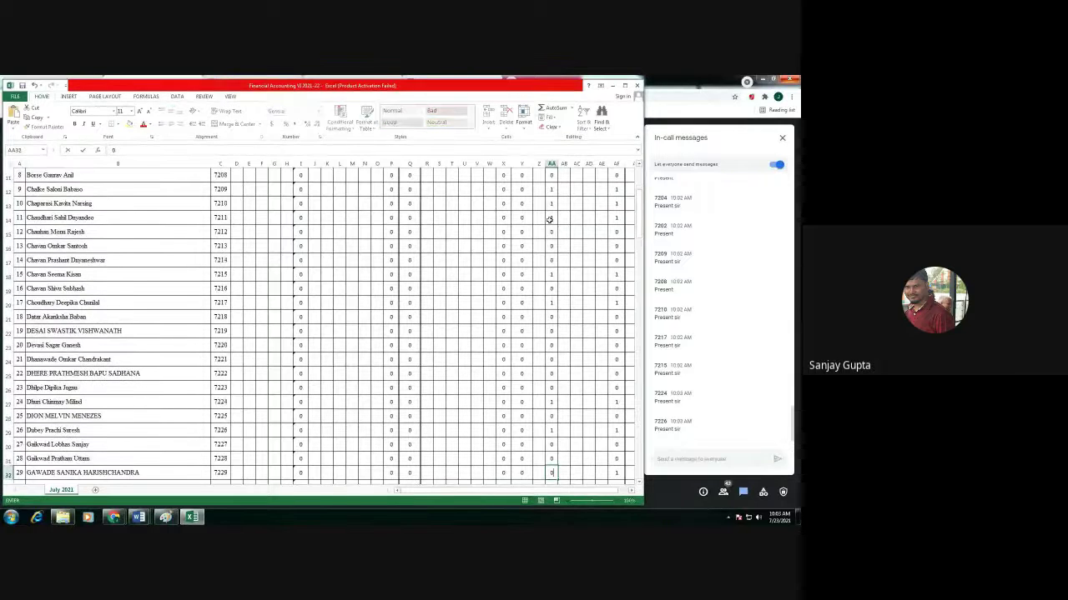
key("Return")
type("0")
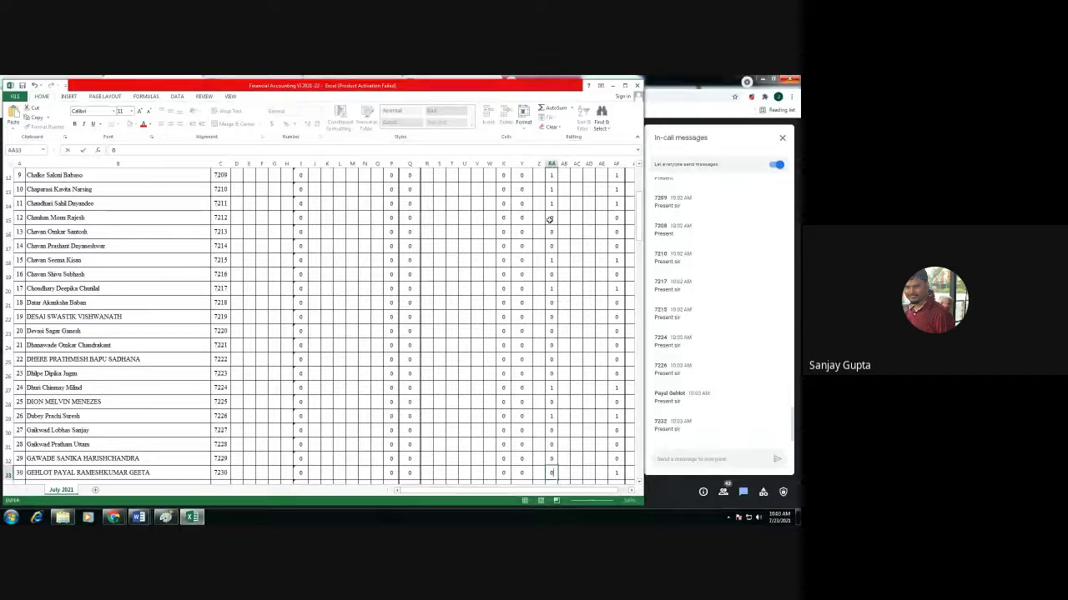
Change serial number 30's mark in the first 23 column to 1 and enter 0 for serial number 31.
key("Up")
key("Up")
key("Up")
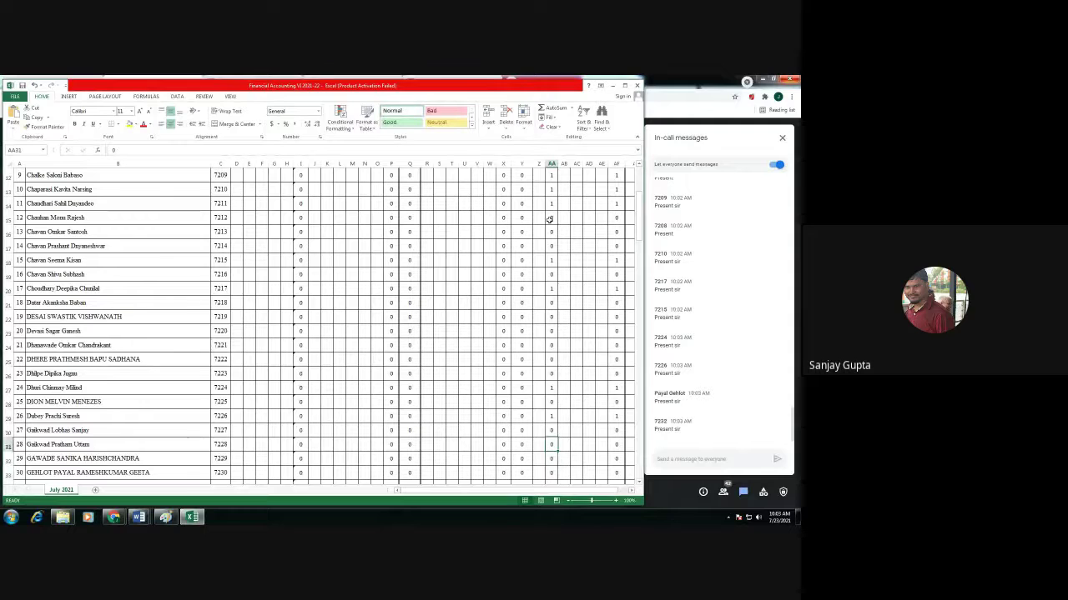
key("Down")
key("Down")
key("Down")
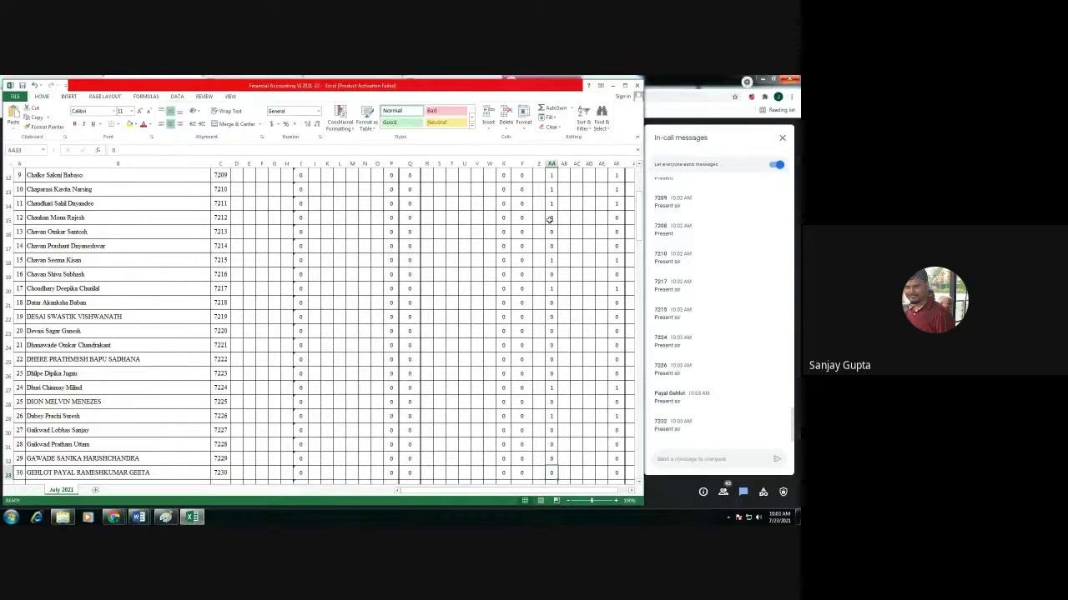
type("1")
key("Down")
key("Down")
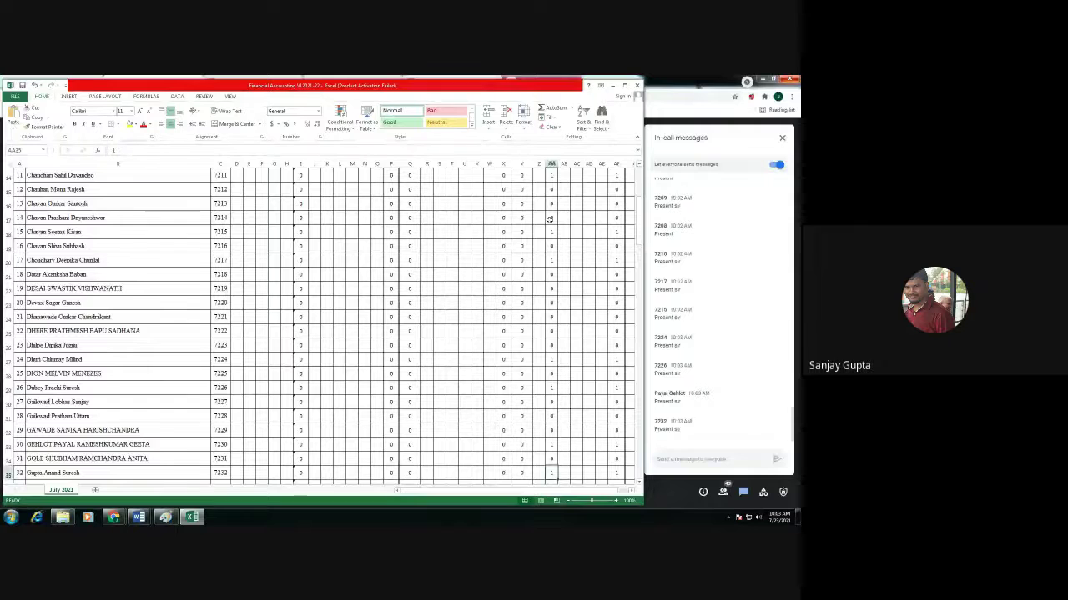
Keep serial number 32 at 1 and enter 0 in the first 23 column for serial numbers 33 to 36.
key("Down")
key("Down")
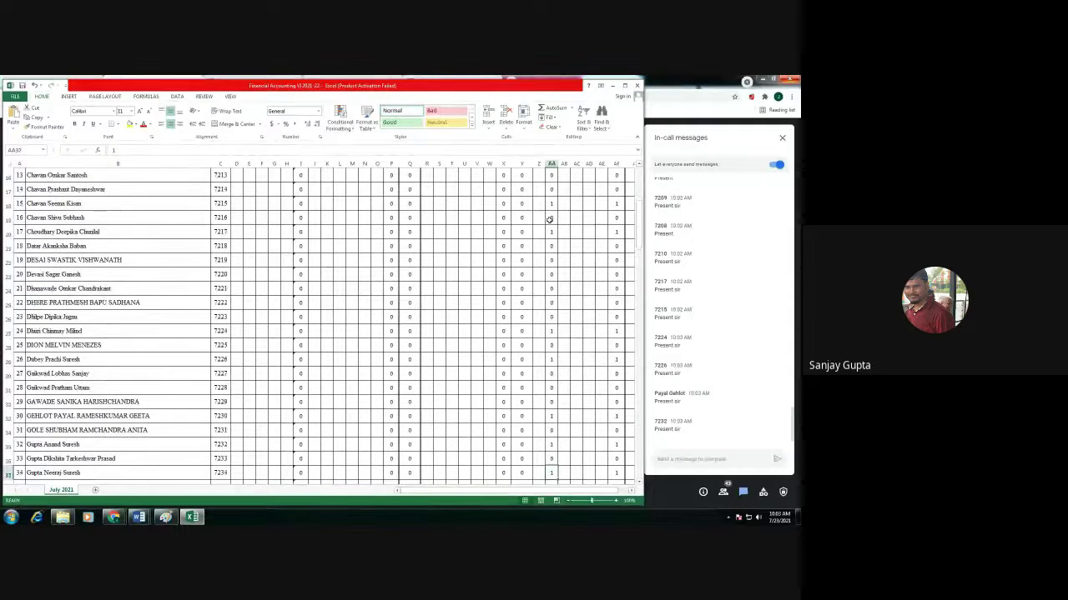
key("Down")
key("Down")
key("Down")
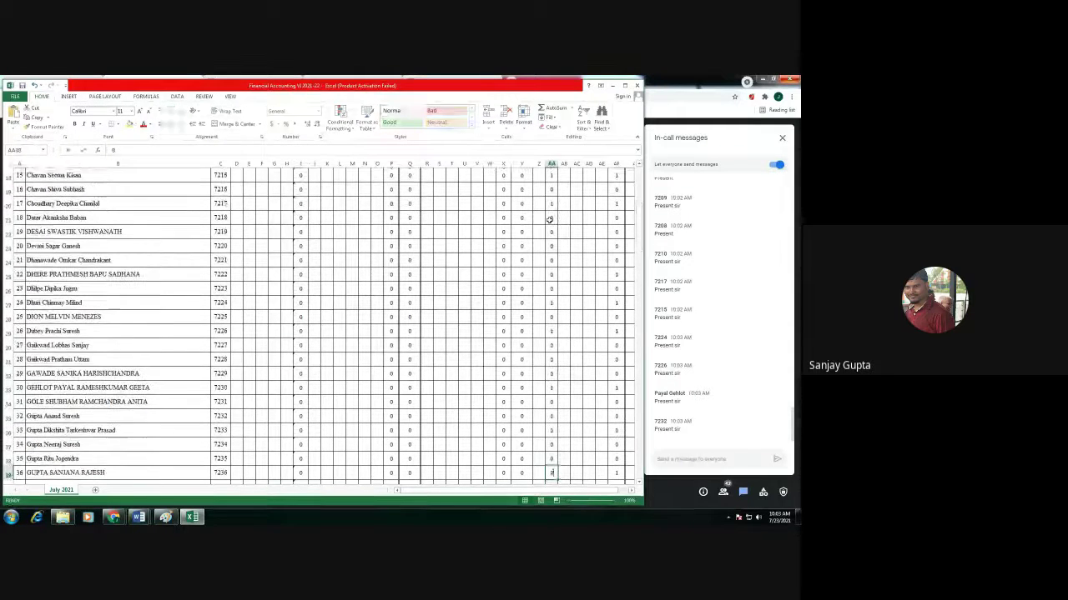
Change the mark for serial number 35 in the first 23 column to 1.
key("Up")
key("Up")
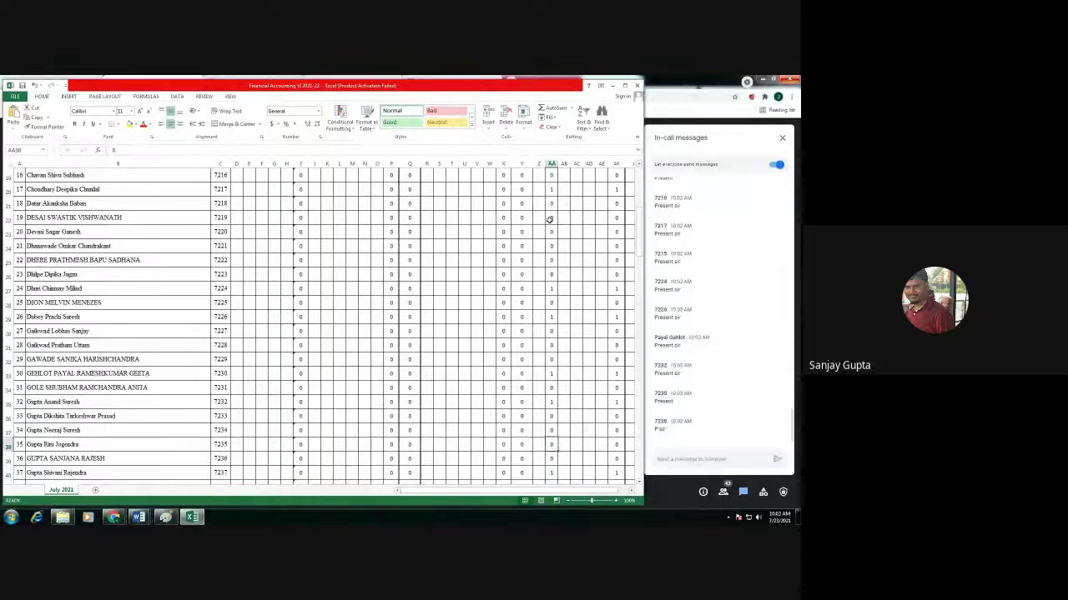
type("1")
key("Return")
key("Down")
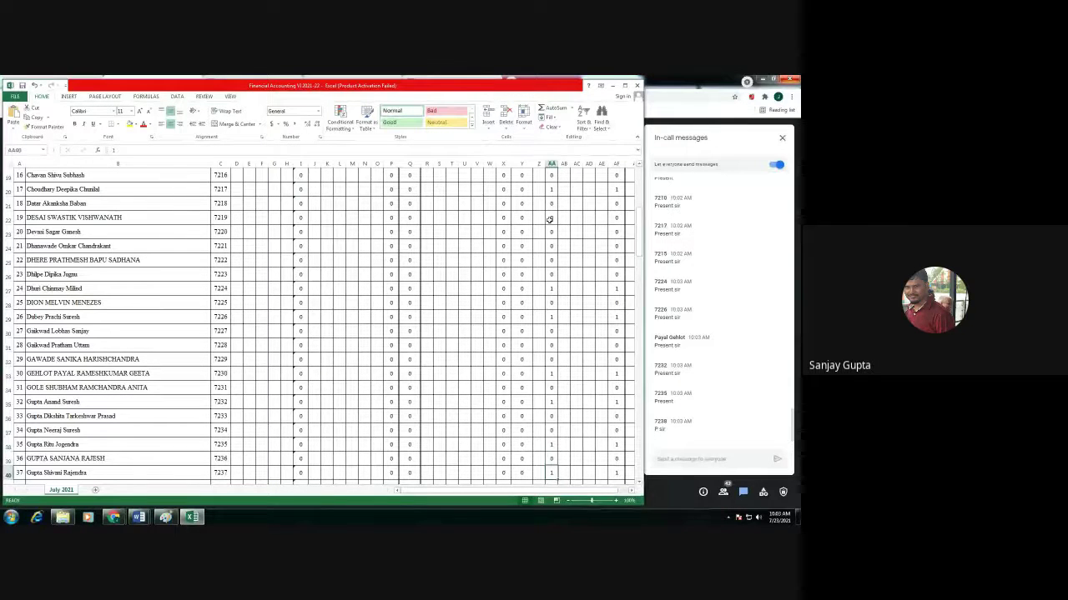
Enter 0 in the first 23 column for serial numbers 37, 39, 40, 42 and 43, keeping 38, 41 and 44 at 1.
type("0")
key("Return")
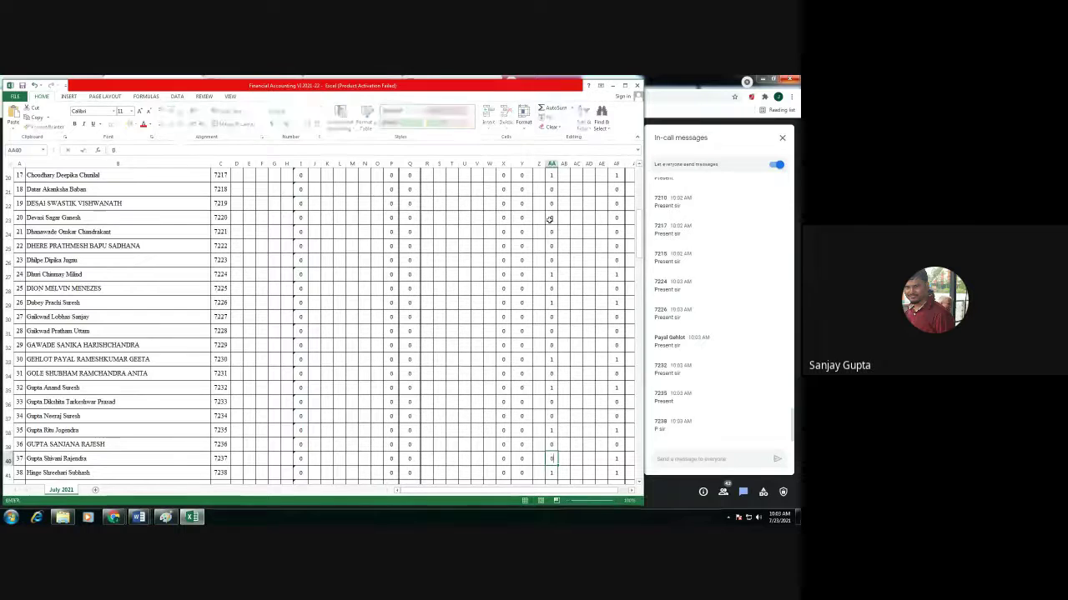
key("Down")
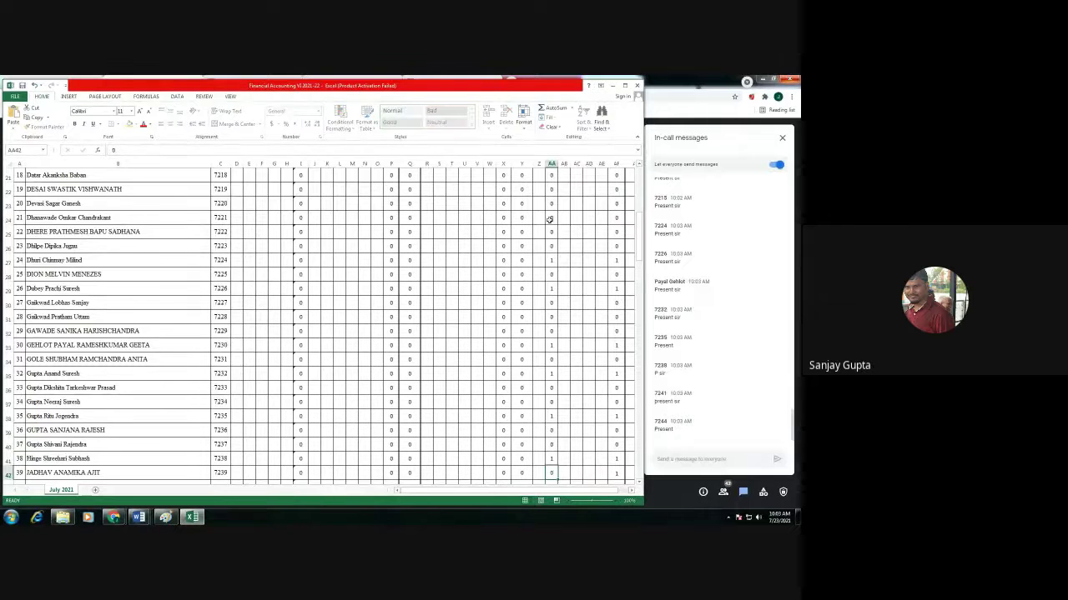
key("Down")
key("Down")
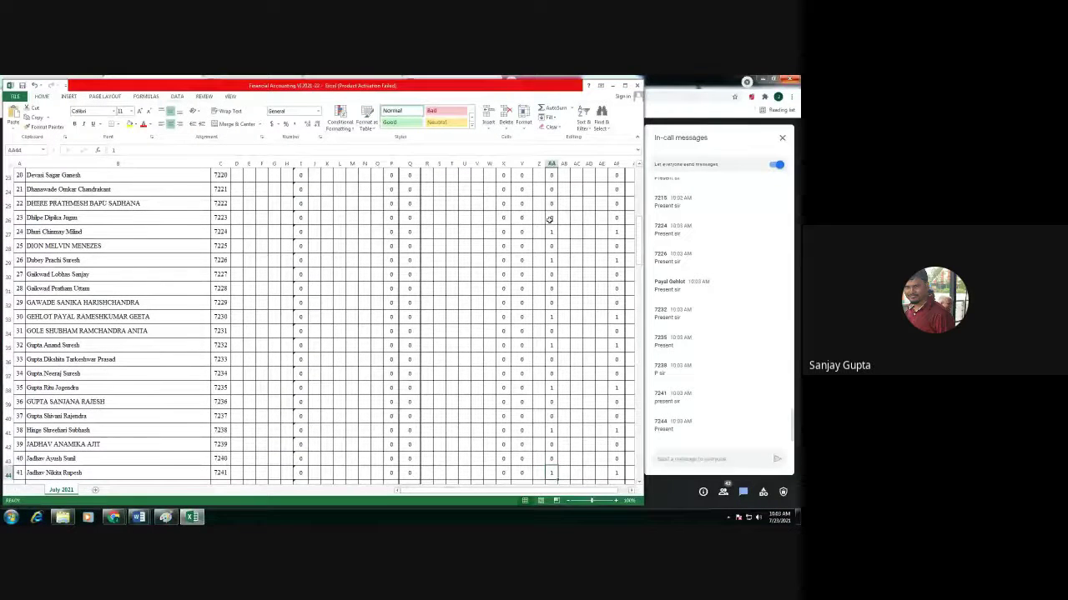
key("Down")
key("Down")
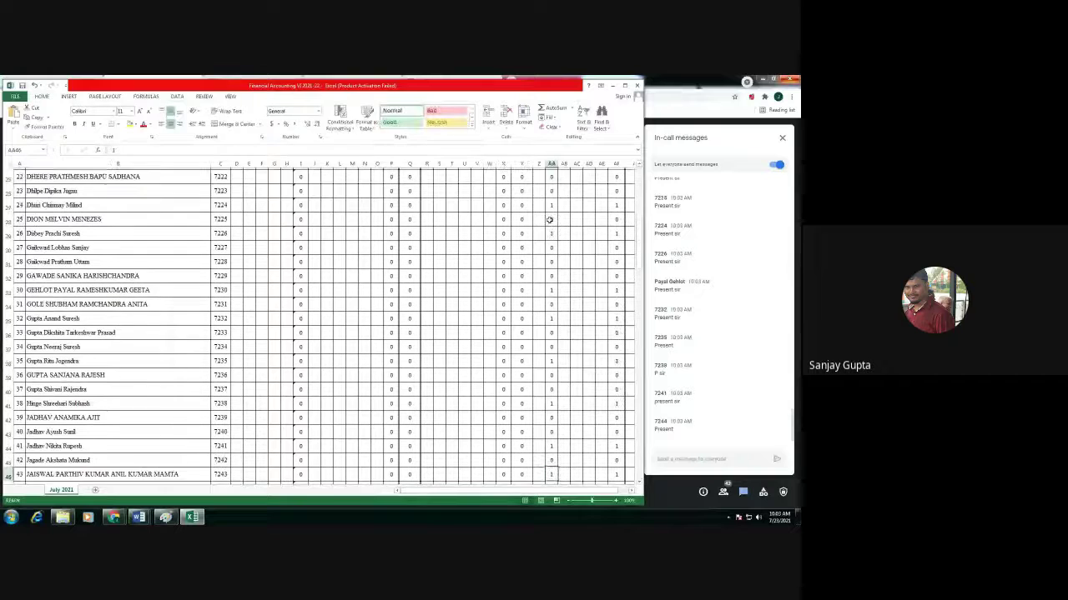
key("Down")
key("Down")
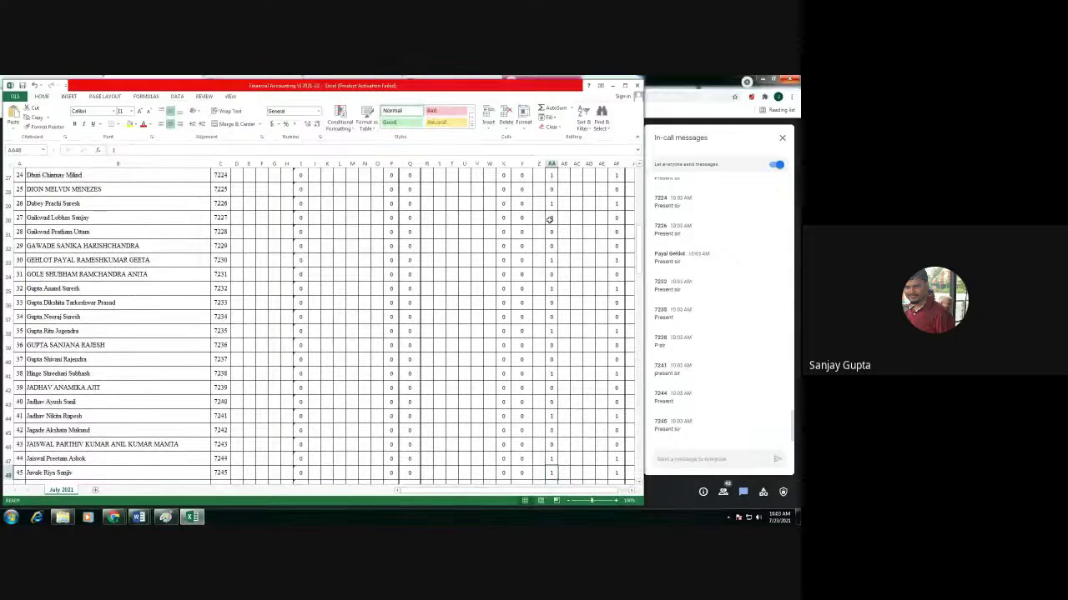
Keep serial number 45 at 1 and enter 0 in the first 23 column for serial numbers 46 to 49.
key("Down")
key("Down")
type("0")
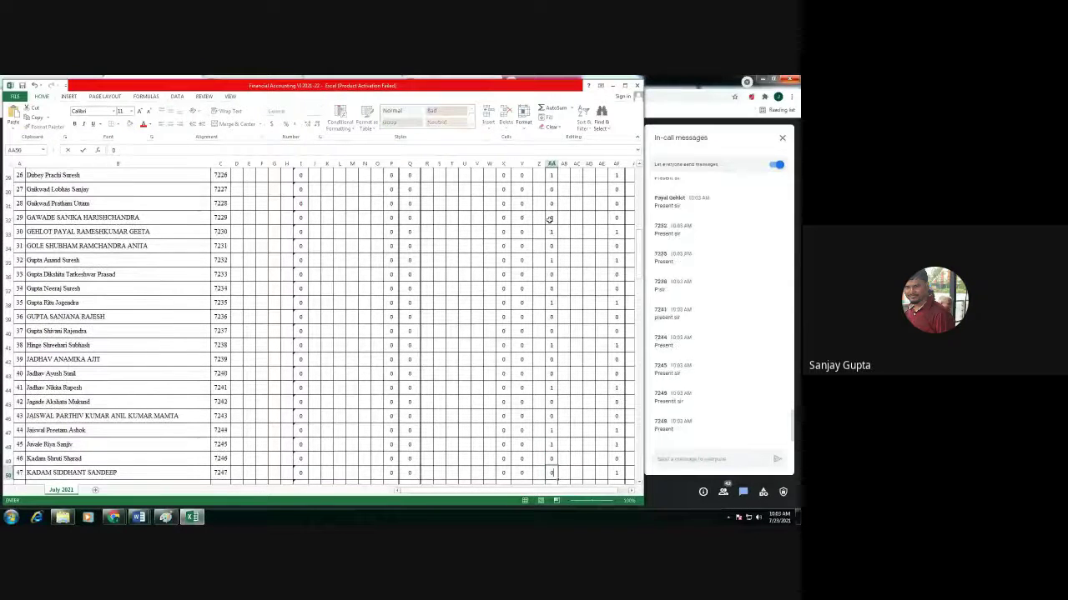
key("Down")
key("Down")
type("0")
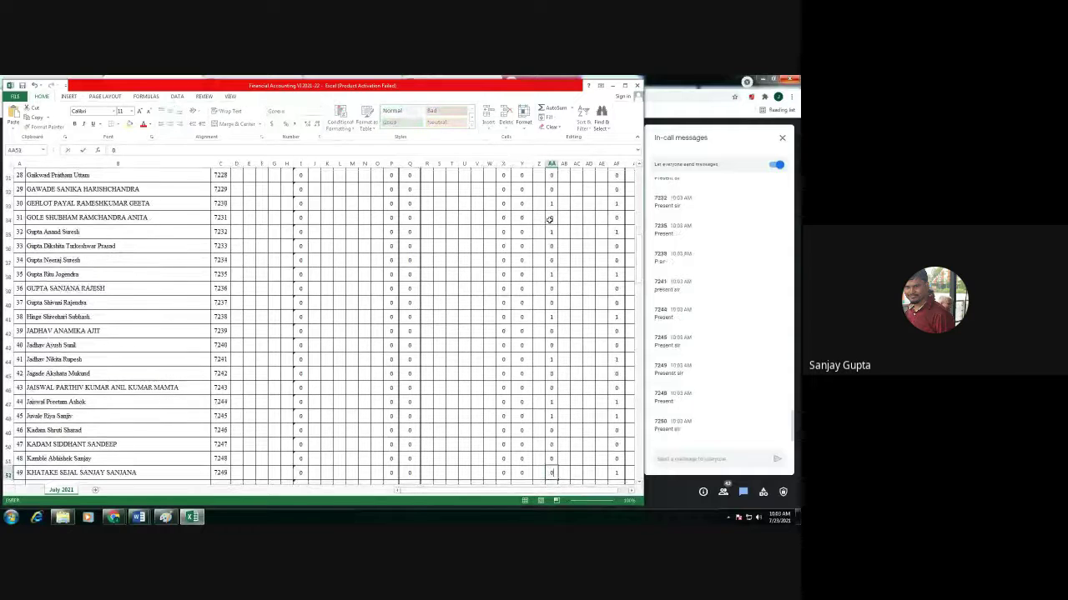
Set the first 23 column marks for serial numbers 48, 49 and 50 to 1.
key("Up")
type("1")
key("Return")
type("1")
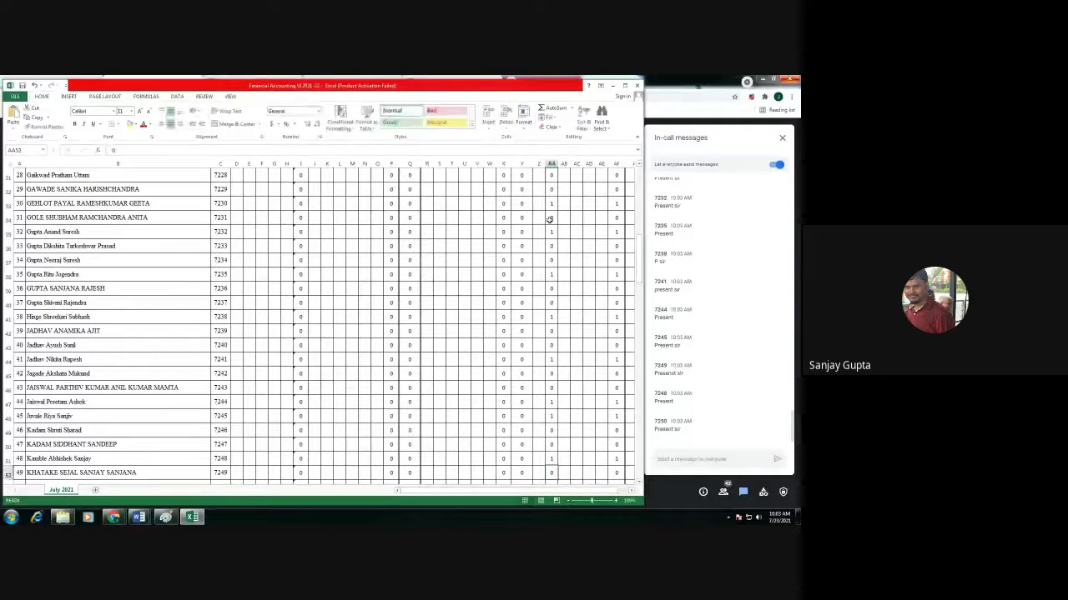
key("Return")
type("1")
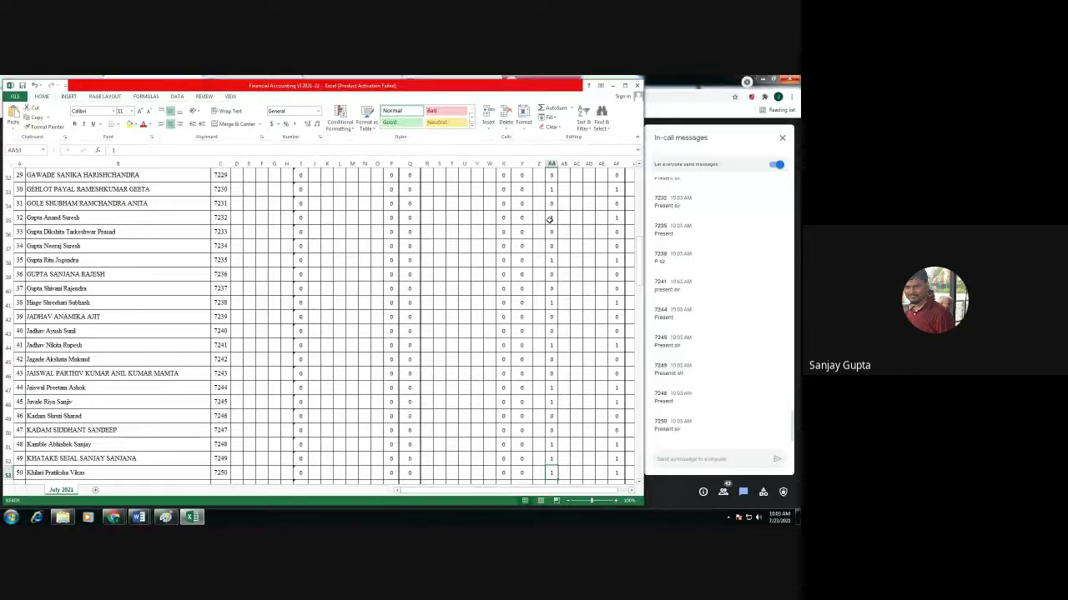
Enter 0 in the first 23 column for the students with serial numbers 51 and 52.
key("Return")
type("0")
key("Return")
type("0")
key("Return")
type("1")
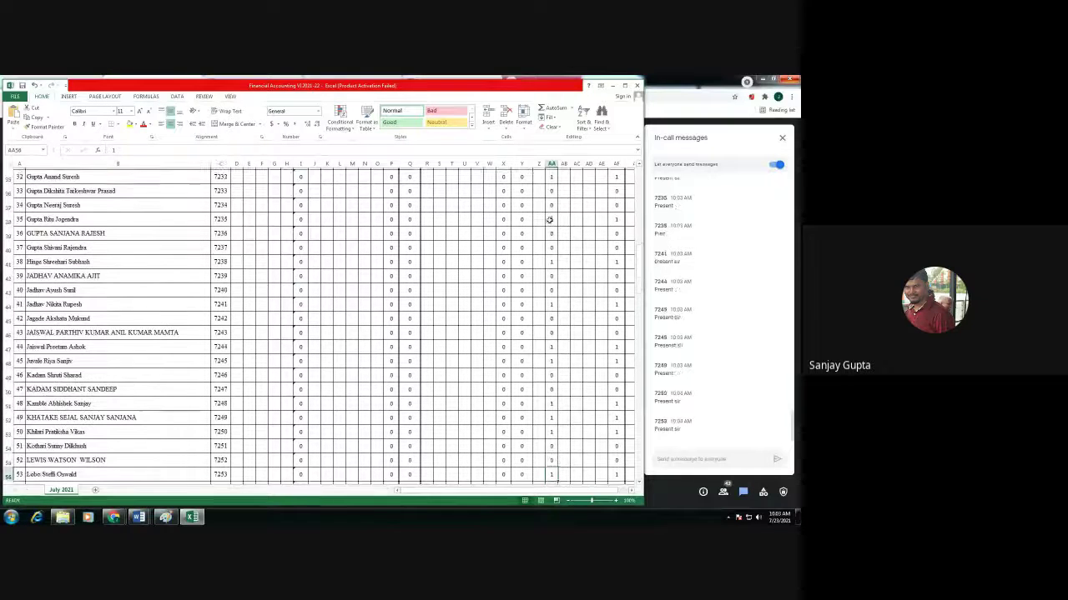
Change the mark for serial number 52 in the first 23 column to 1.
key("Return")
type("1")
key("Return")
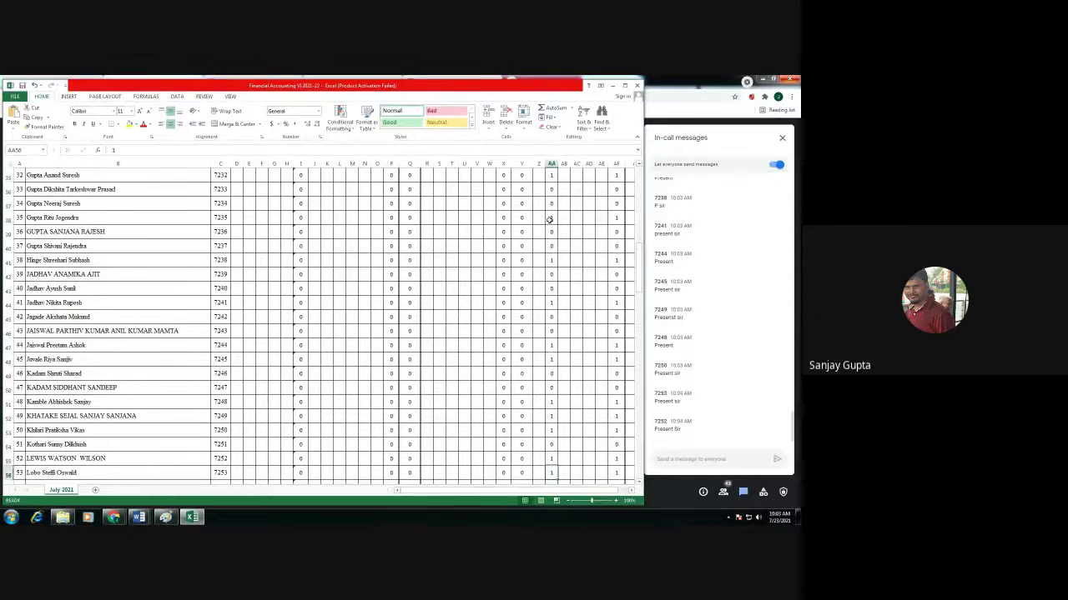
Enter 0 in the first 23 column for the students with serial numbers 53 to 57.
type("0")
key("Return")
type("0")
key("Return")
type("0")
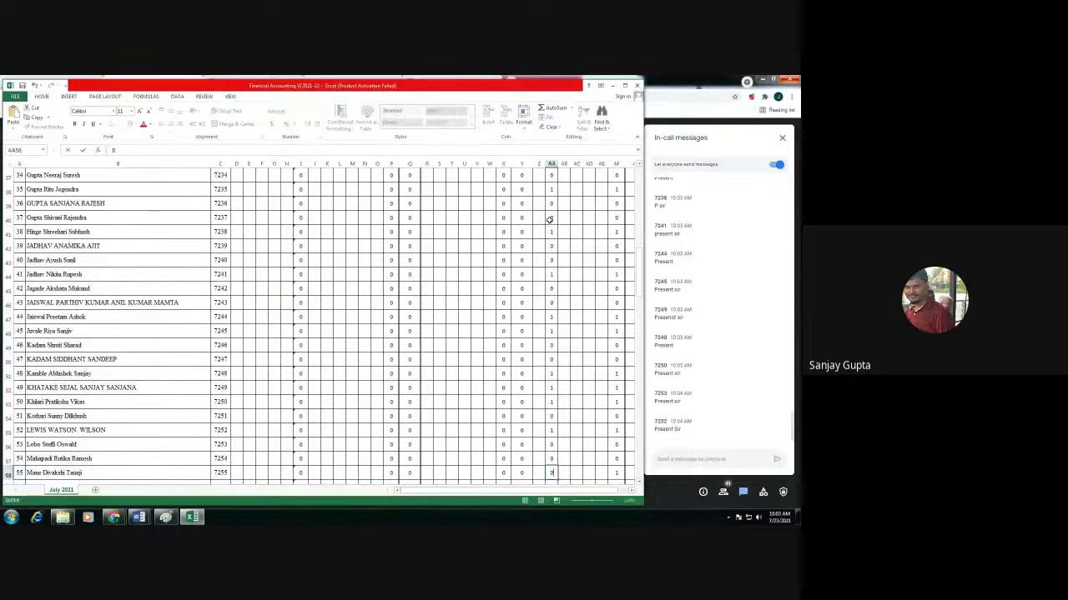
key("Return")
type("0")
key("Return")
type("0")
key("Return")
Set the first 23 column marks for serial numbers 58, 59 and 60 to 0.
type("1")
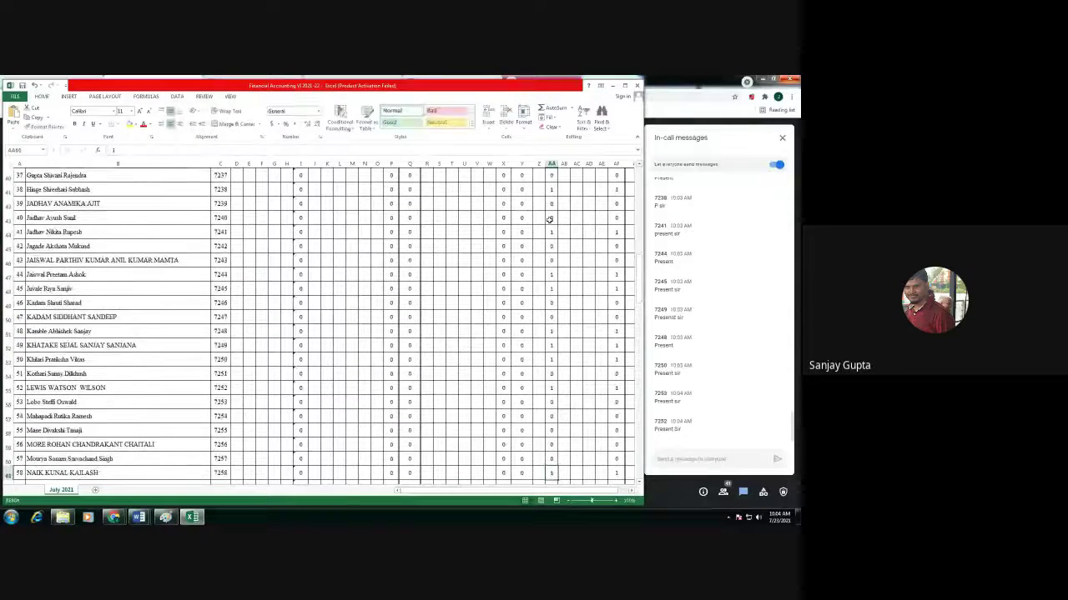
key("BackSpace")
type("0")
key("Return")
type("0")
key("Return")
type("1")
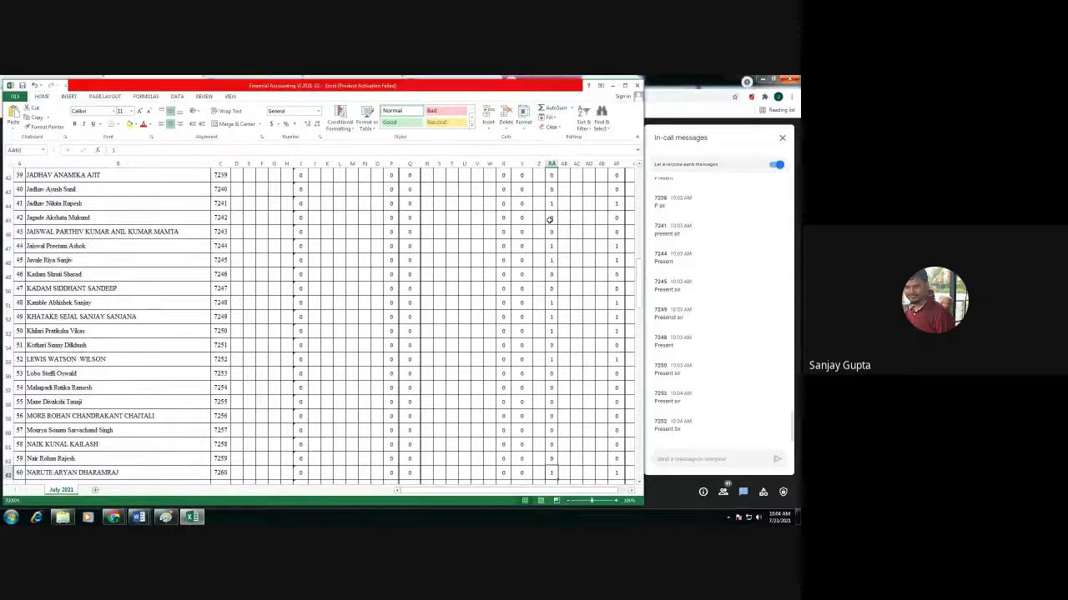
key("BackSpace")
type("0")
key("Return")
Enter 0 for serial numbers 61 and 63 in the first 23 column and set serial number 62 to 1.
type("0")
key("Return")
type("0")
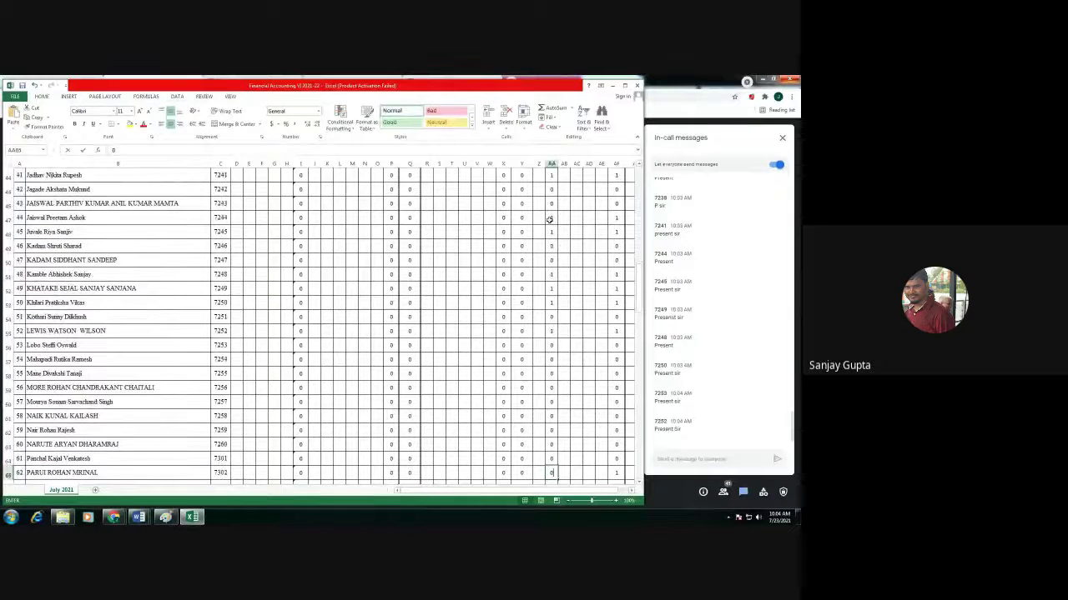
key("Return")
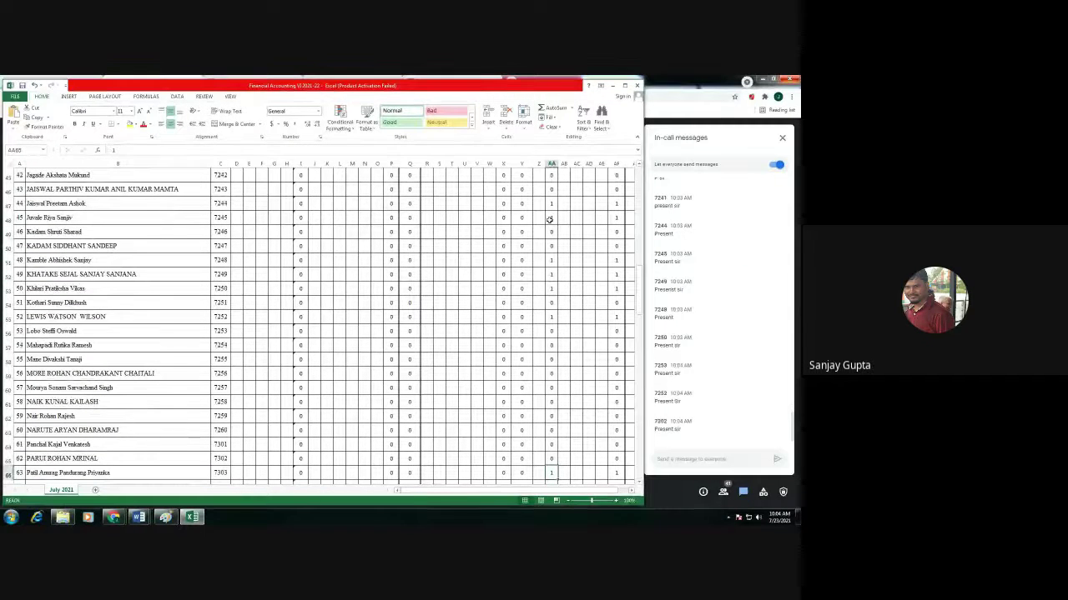
key("Up")
type("1")
key("Return")
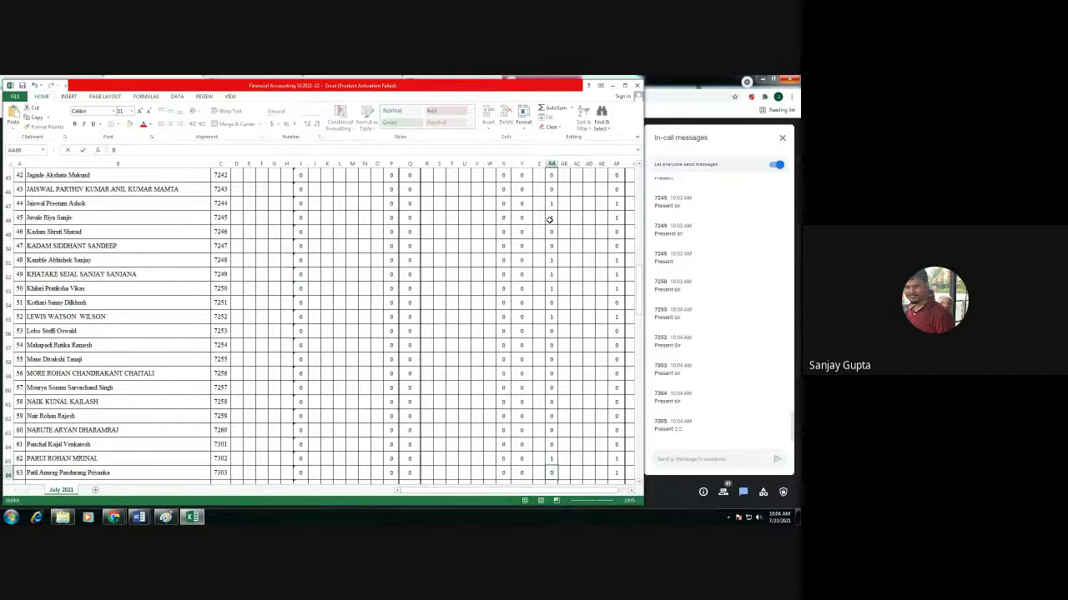
key("Return")
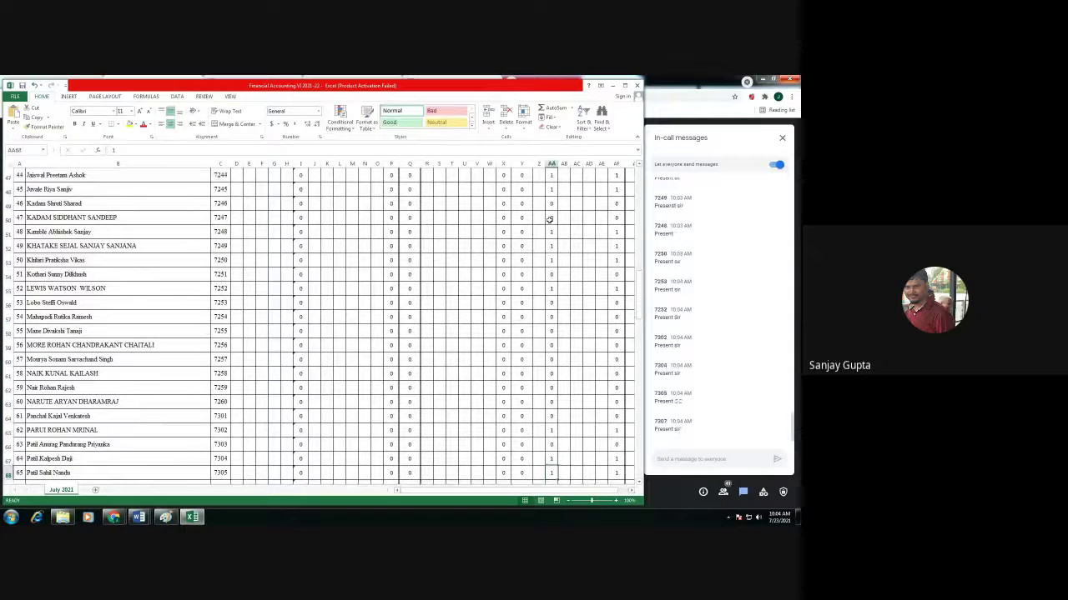
Enter 0 in the first 23 column for serial numbers 66 and 68, keeping 65, 67 and 69 at 1.
key("Return")
key("Return")
type("0")
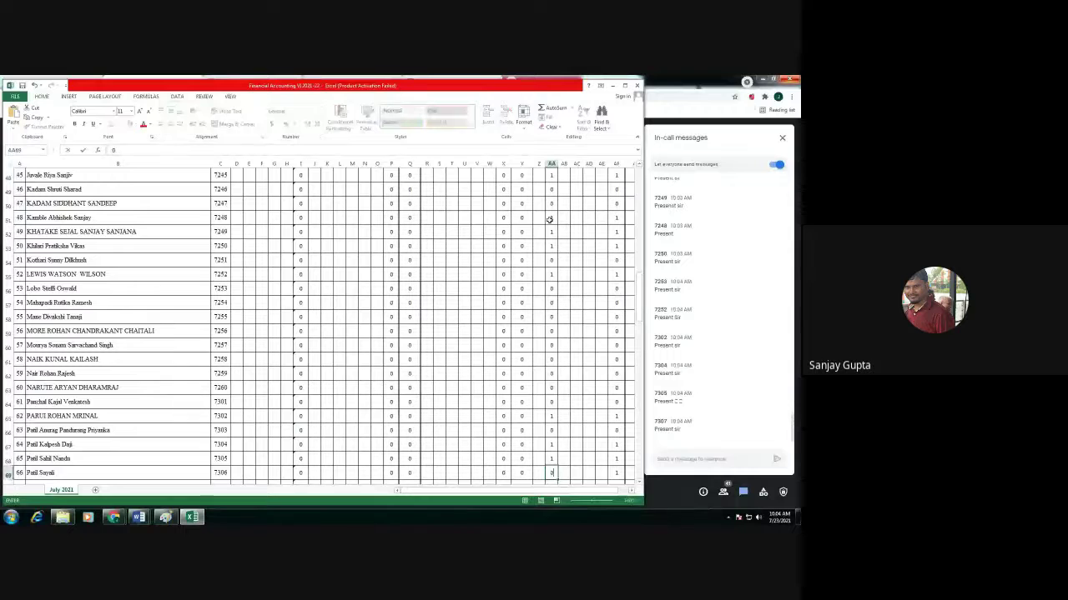
key("Return")
key("Return")
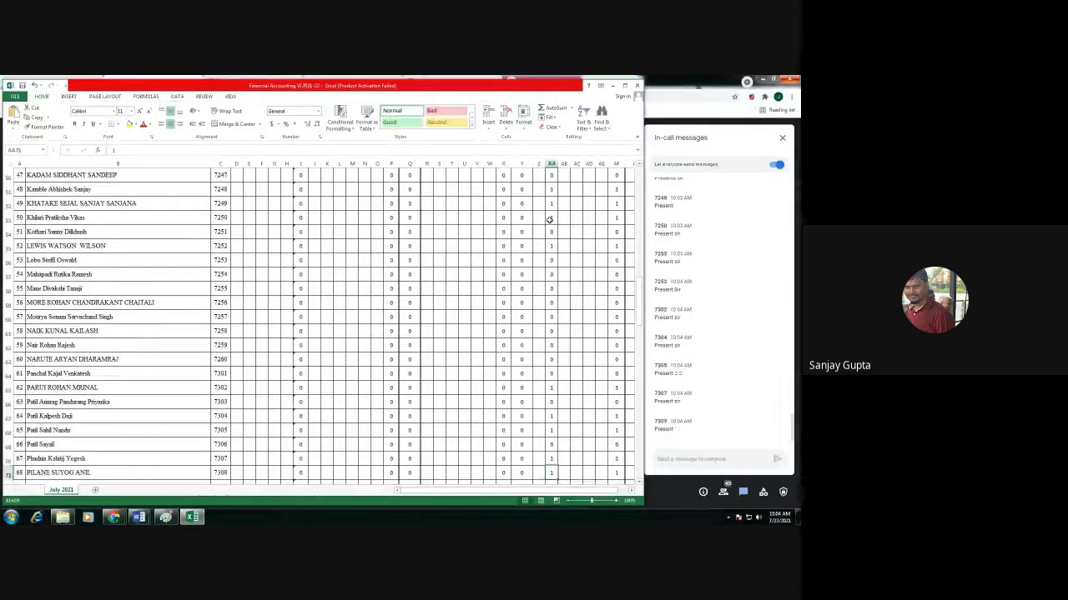
type("0")
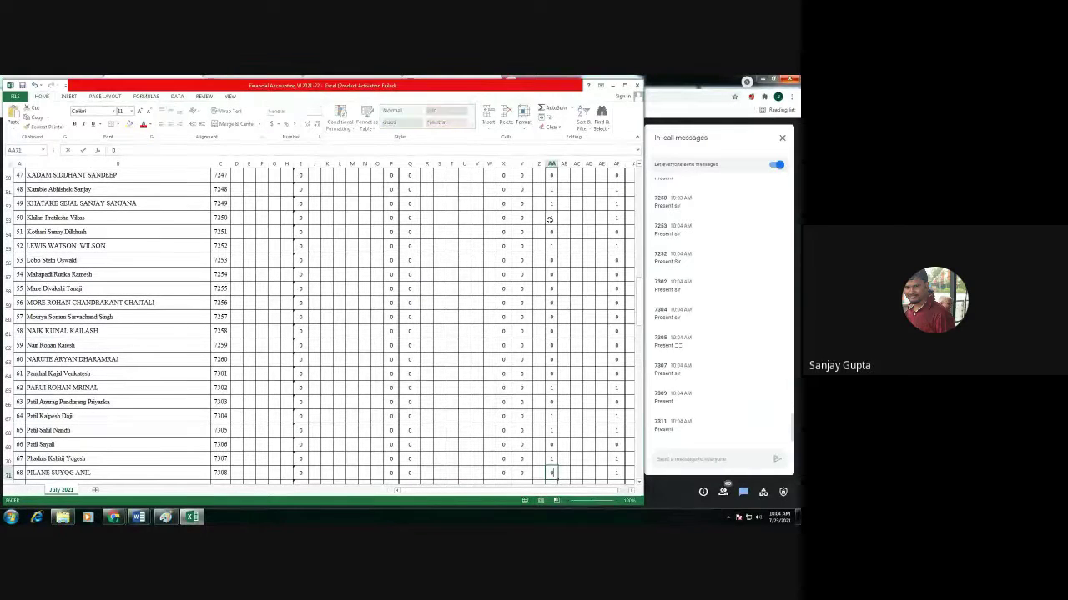
key("Return")
key("Return")
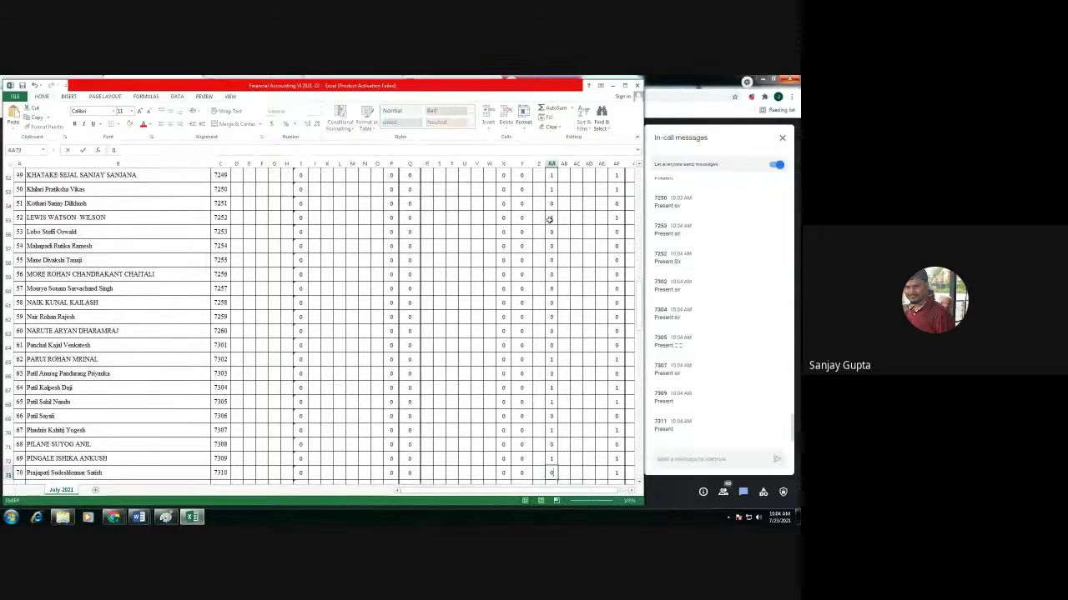
Enter 0 in the first 23 column for serial numbers 70 and 72, keeping 71 and 73 to 75 at 1.
type("0")
key("Return")
key("Return")
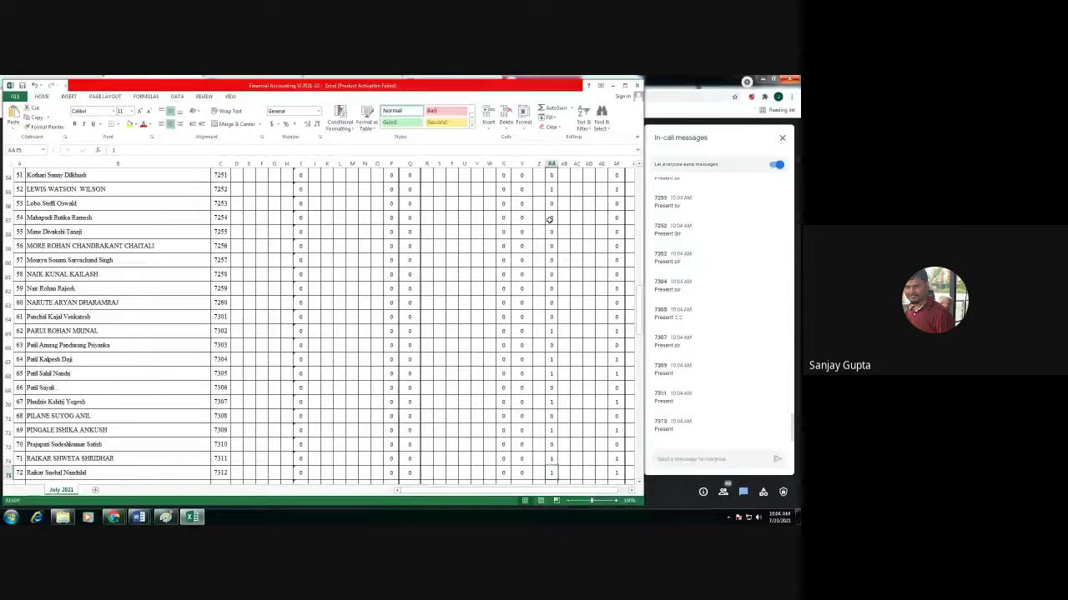
type("0")
key("Return")
key("Return")
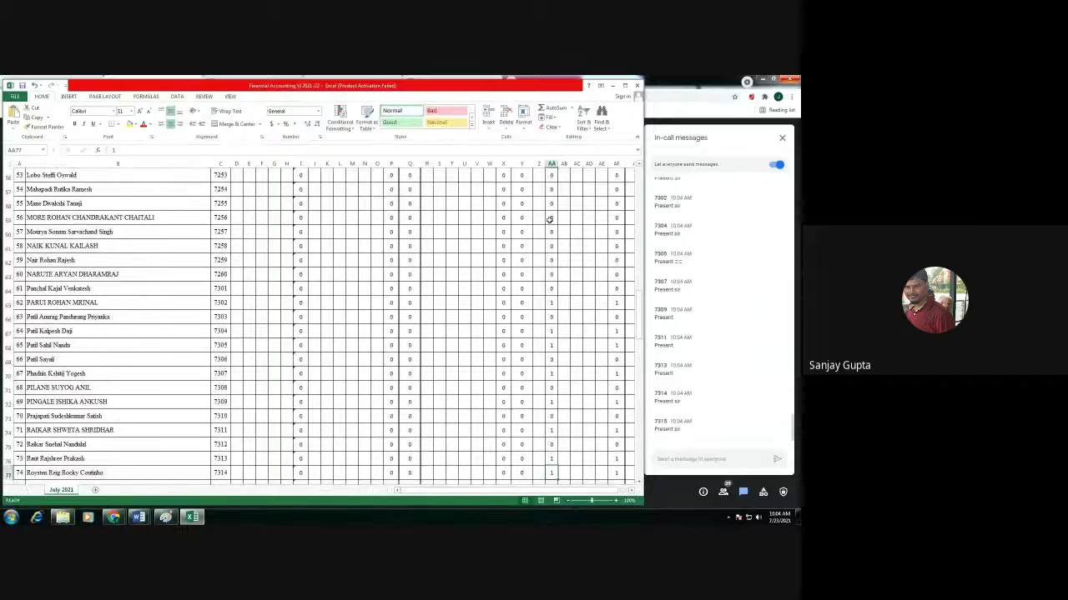
key("Return")
key("Return")
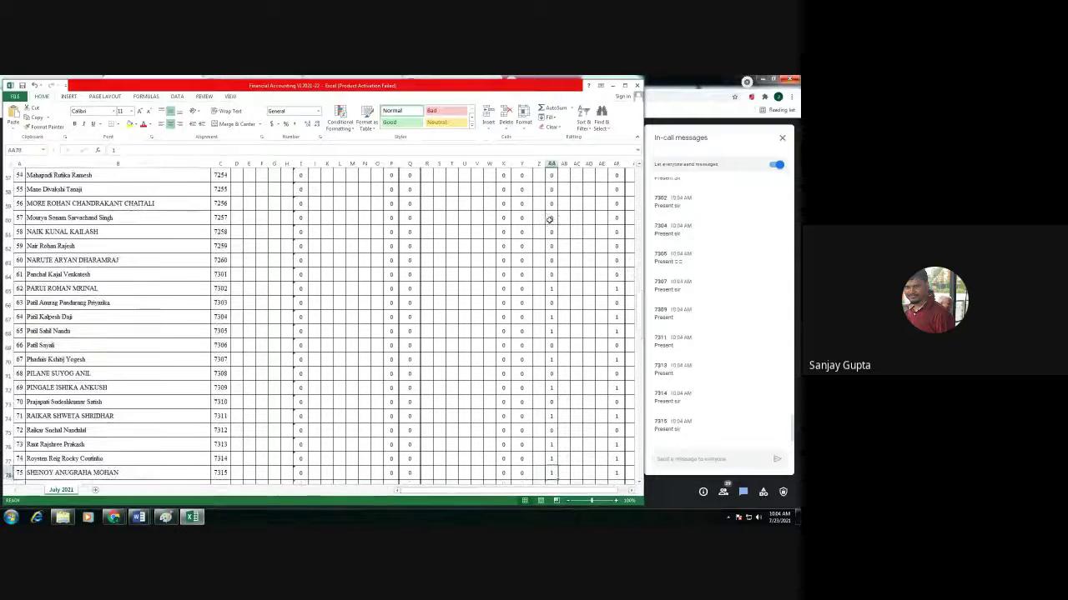
Enter 0 in the first 23 column for the students with serial numbers 76 to 81.
type("0")
key("Return")
key("Return")
key("Return")
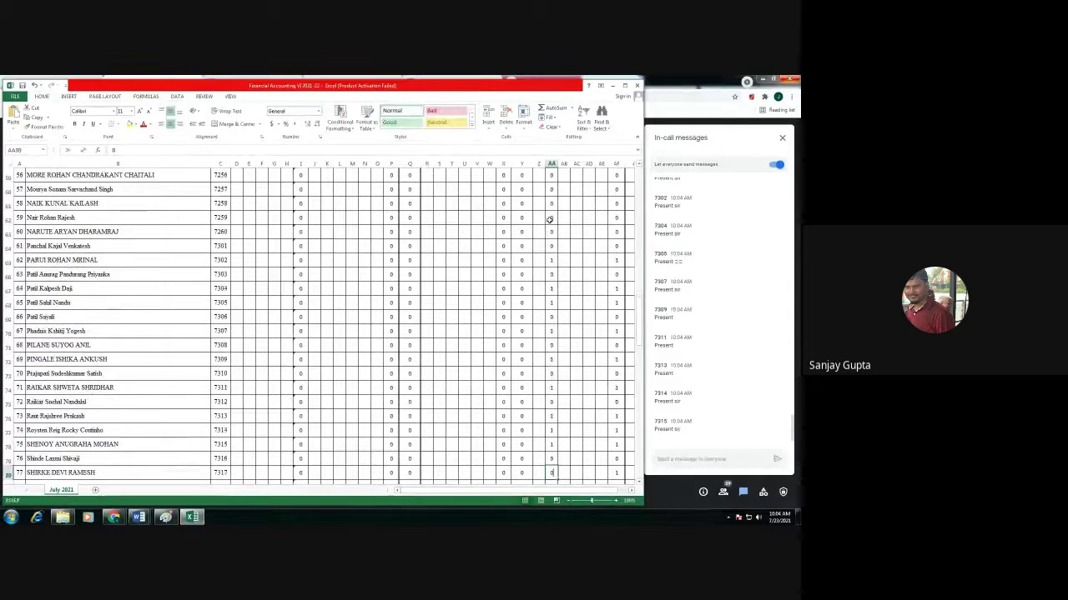
type("0")
key("Return")
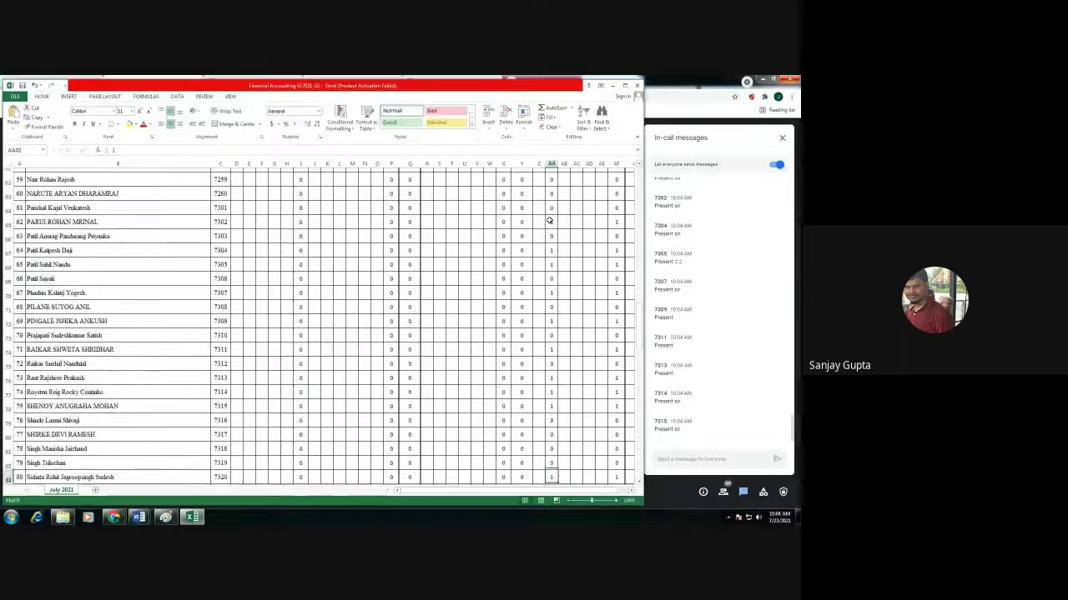
type("0")
key("Return")
type("0")
key("Return")
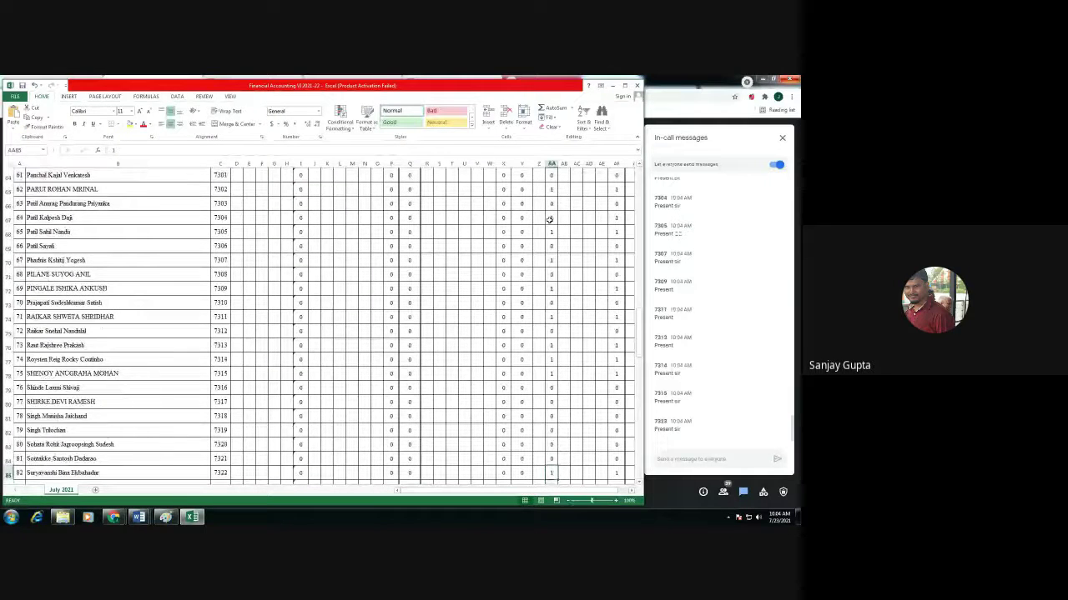
Enter 0 in the first 23 column for serial numbers 82 and 84 to 86, keeping 83 at 1.
type("0")
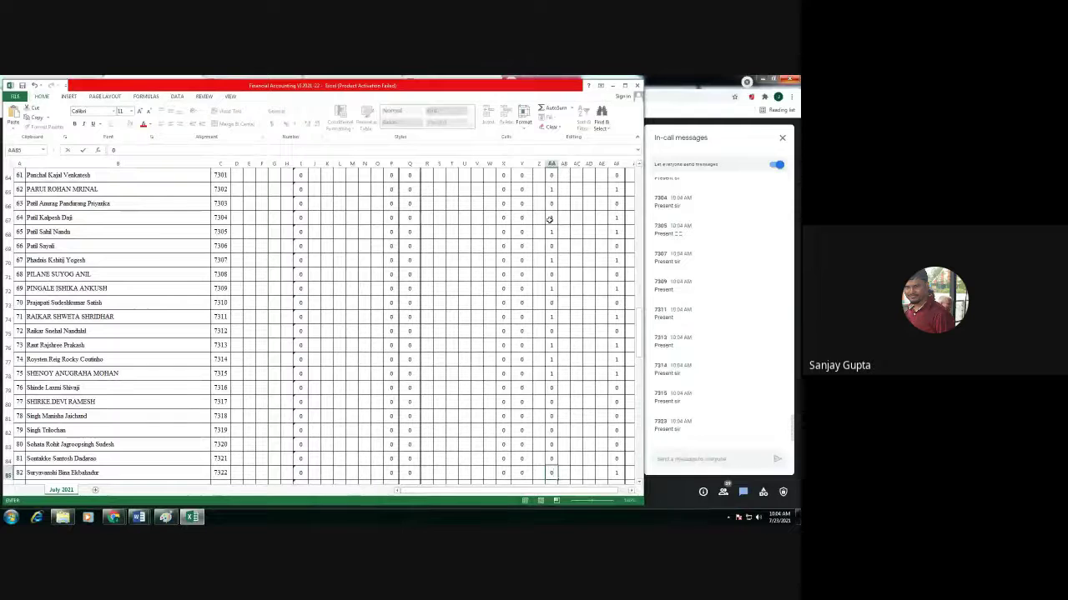
key("Return")
key("Return")
type("0")
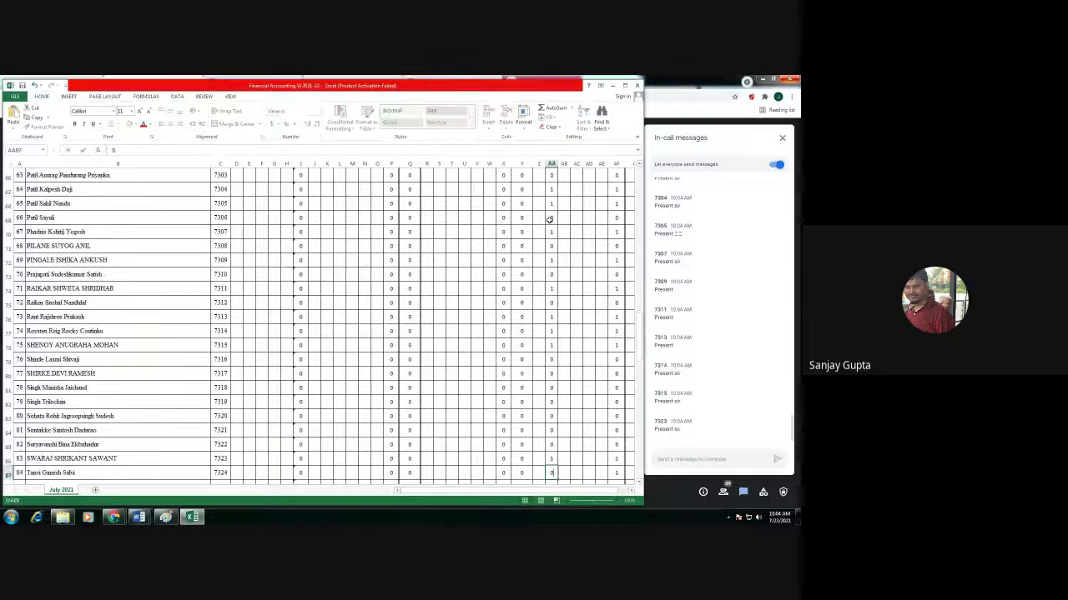
key("Return")
type("0")
key("Return")
key("Return")
key("Return")
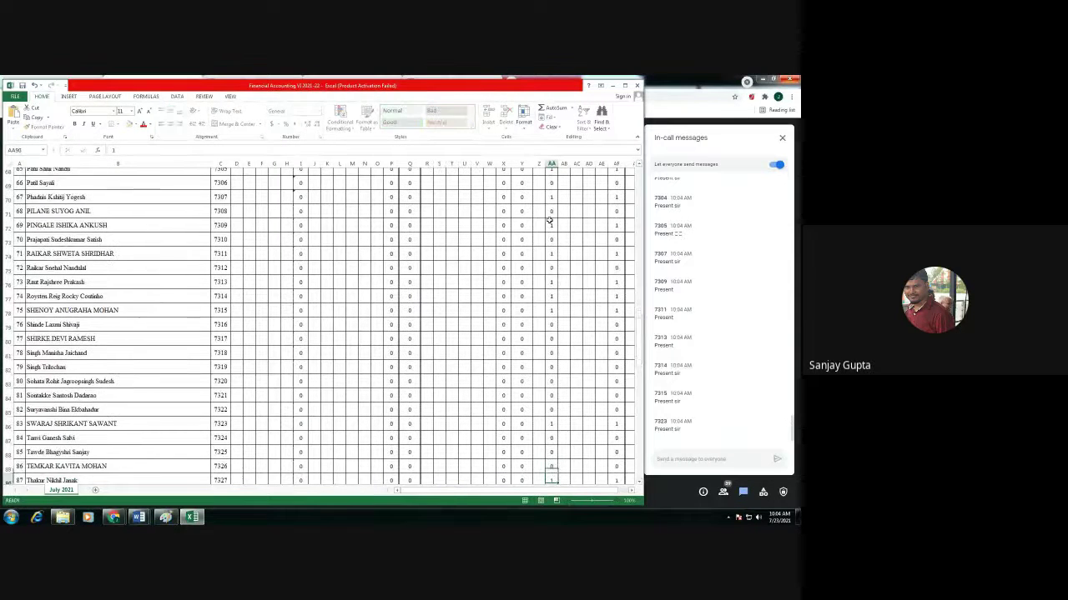
Enter 0 in the first 23 column for serial numbers 87, 88 and 89.
type("0")
key("Return")
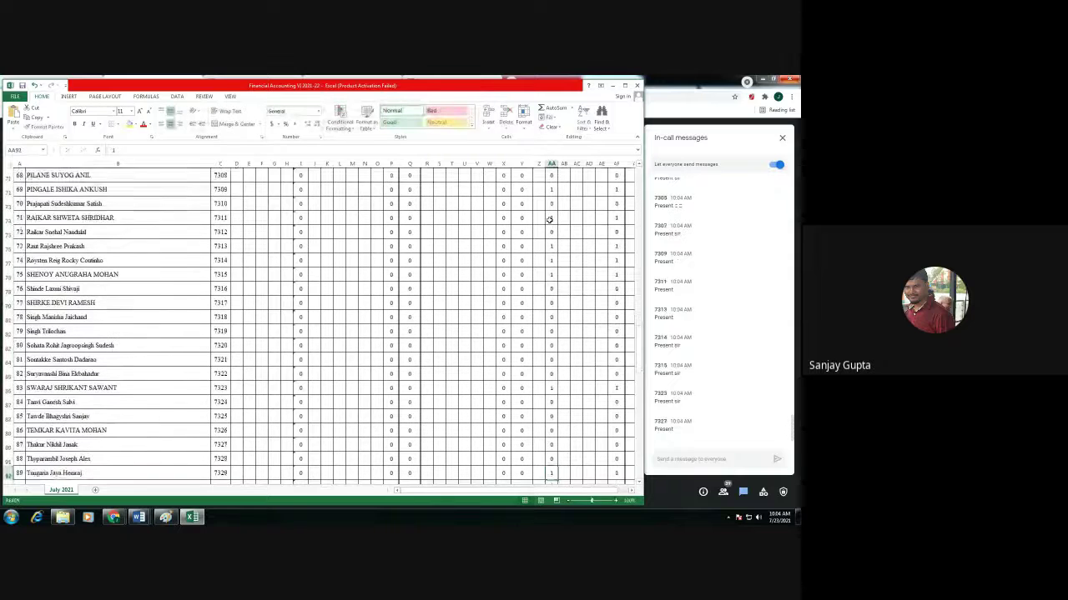
type("0")
key("Return")
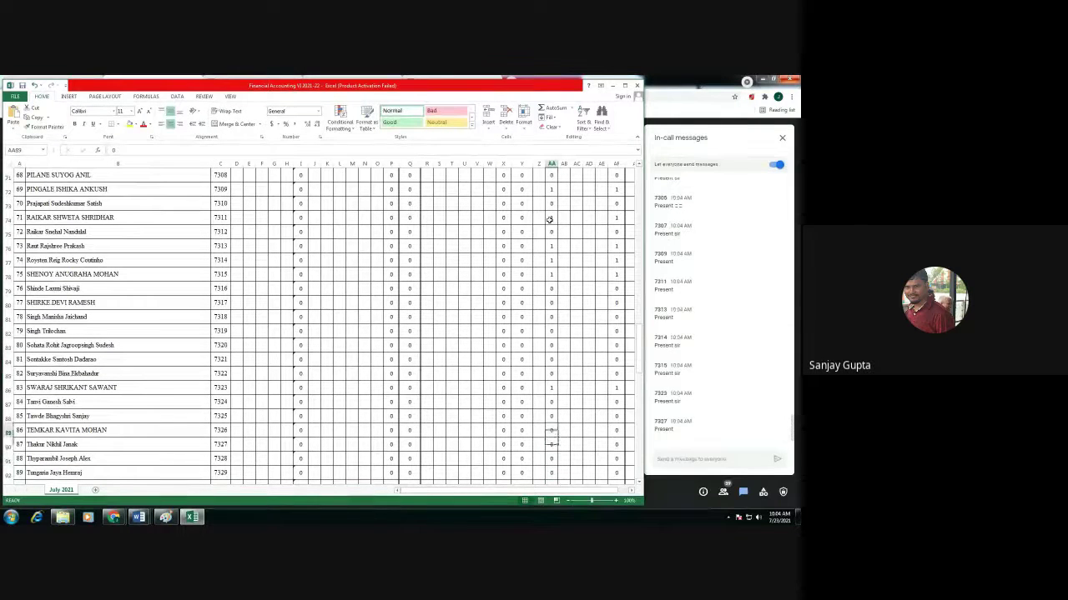
Change the mark for serial number 87 in the first 23 column to 1.
key("Return")
type("1")
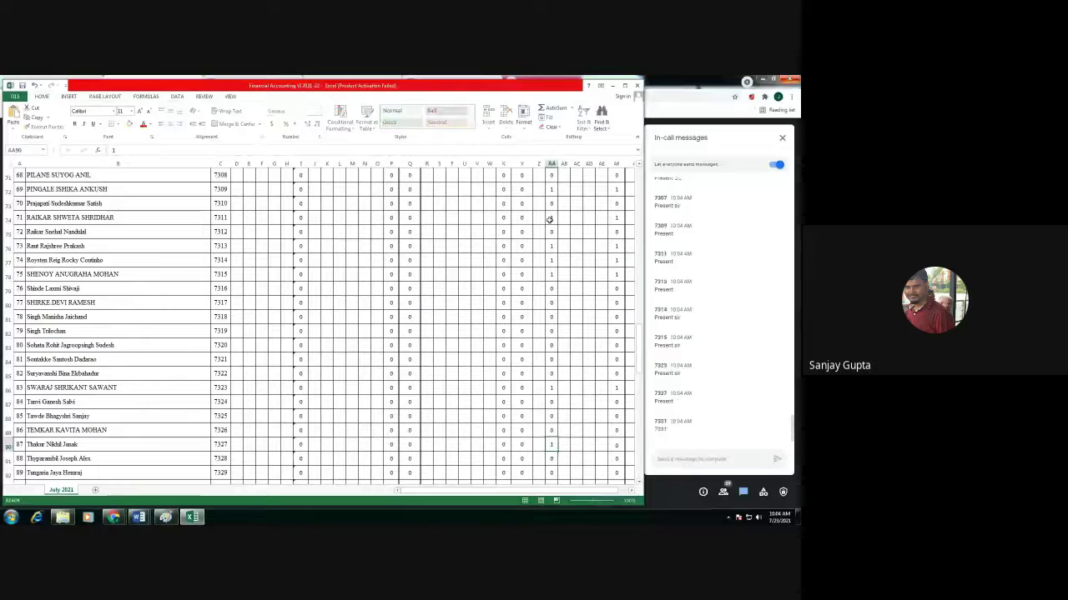
key("Return")
key("Return")
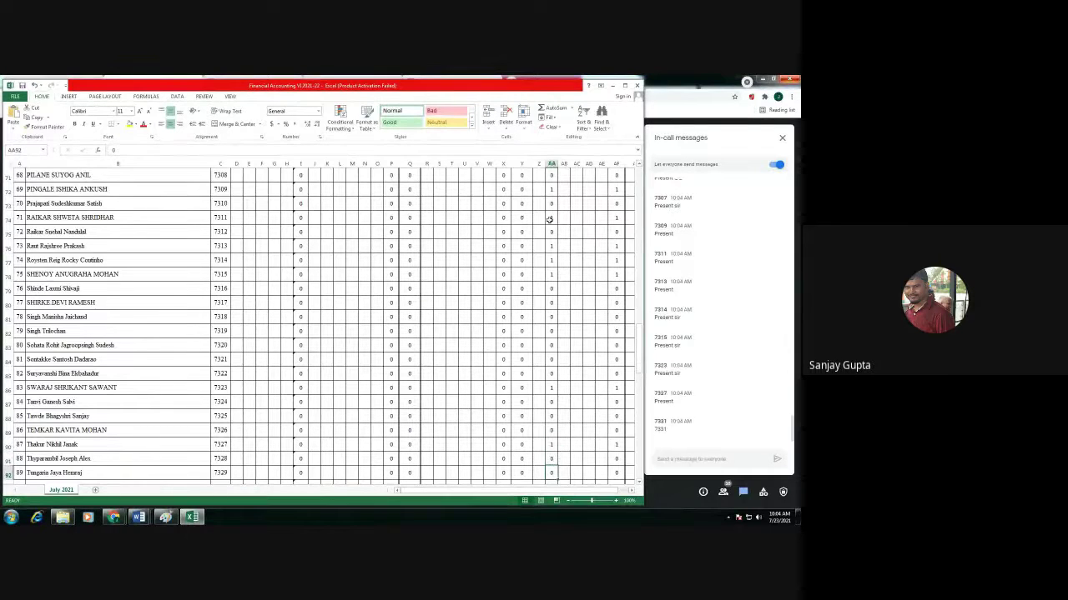
Enter 0 in the first 23 column for serial numbers 90, 93 and 94, keeping 91, 92 and 95 at 1.
key("Return")
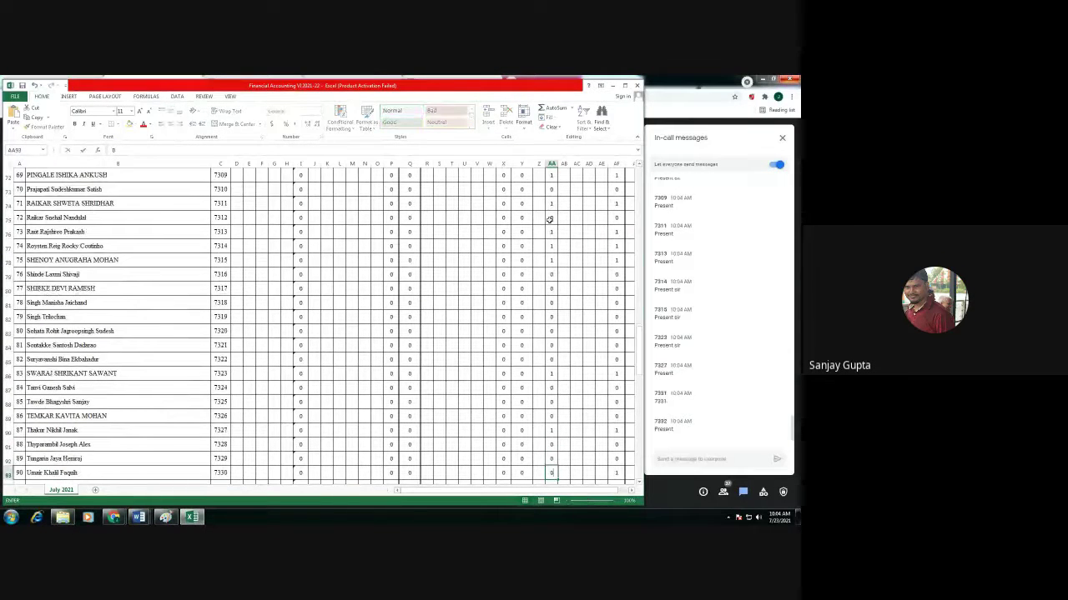
key("Return")
key("Return")
key("Return")
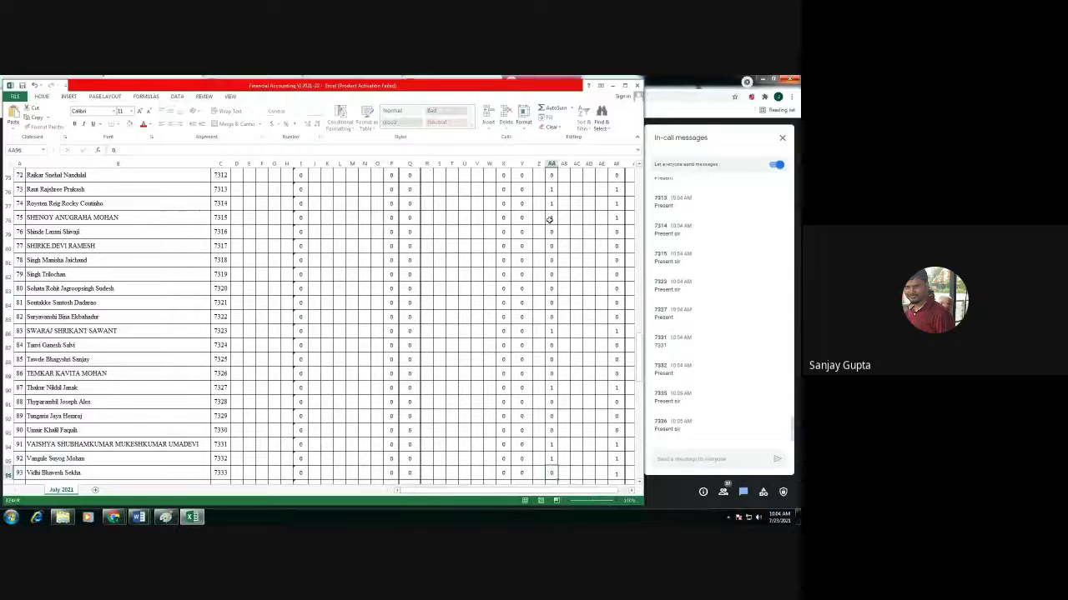
key("Return")
key("Return")
key("Return")
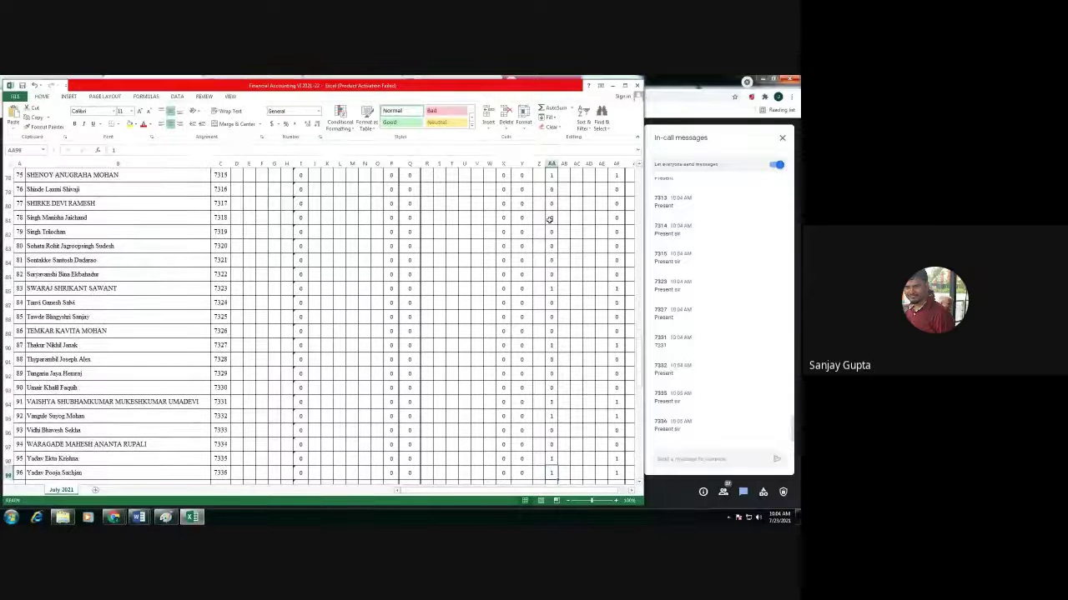
Keep serial number 96 at 1 and enter 0 in the first 23 column for serial numbers 97, 98 and the row below.
key("Return")
type("0")
key("Return")
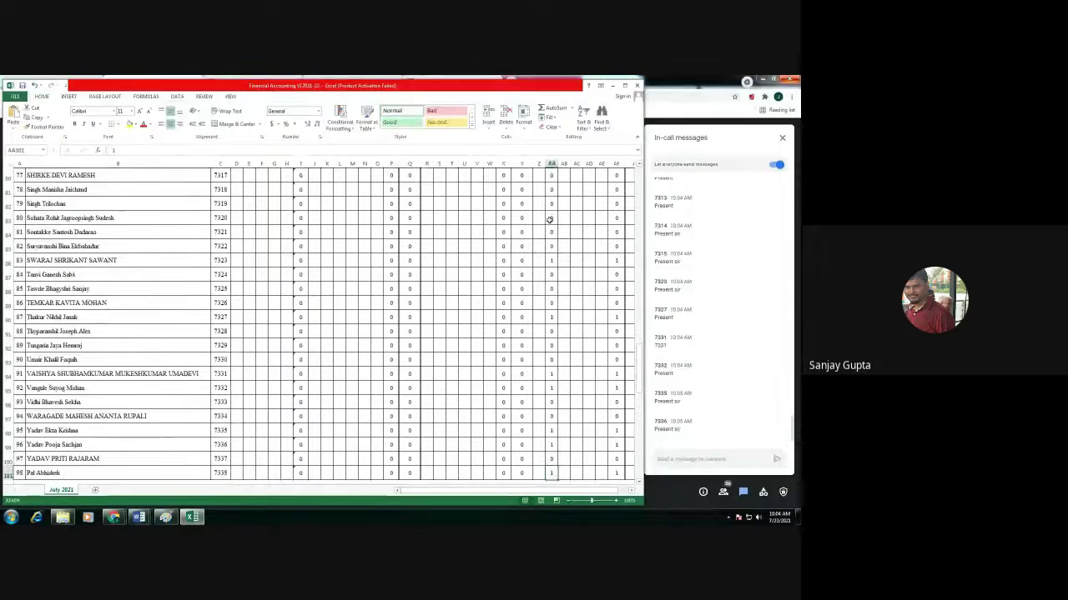
type("0")
key("Return")
type("0")
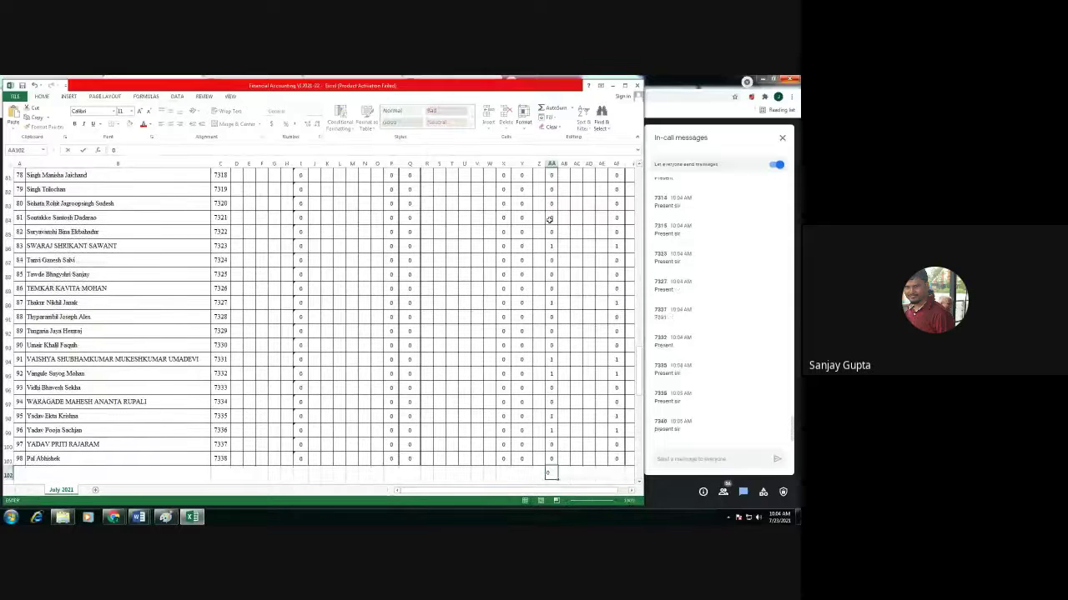
key("Return")
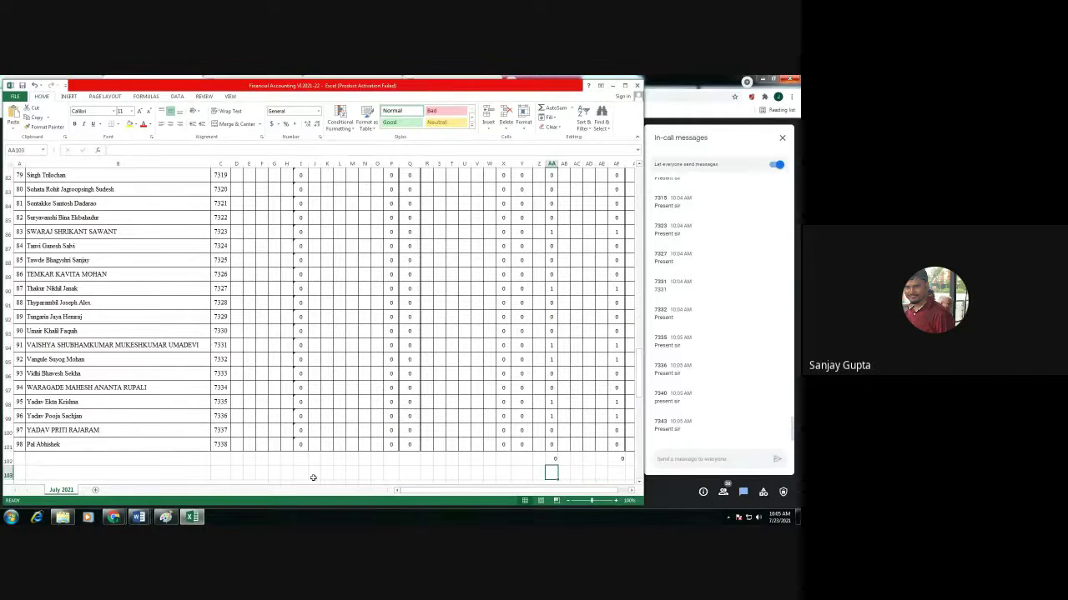
Extend the roll number series in column C from the last two students down to row 106.
left_click(221, 458)
type("7")
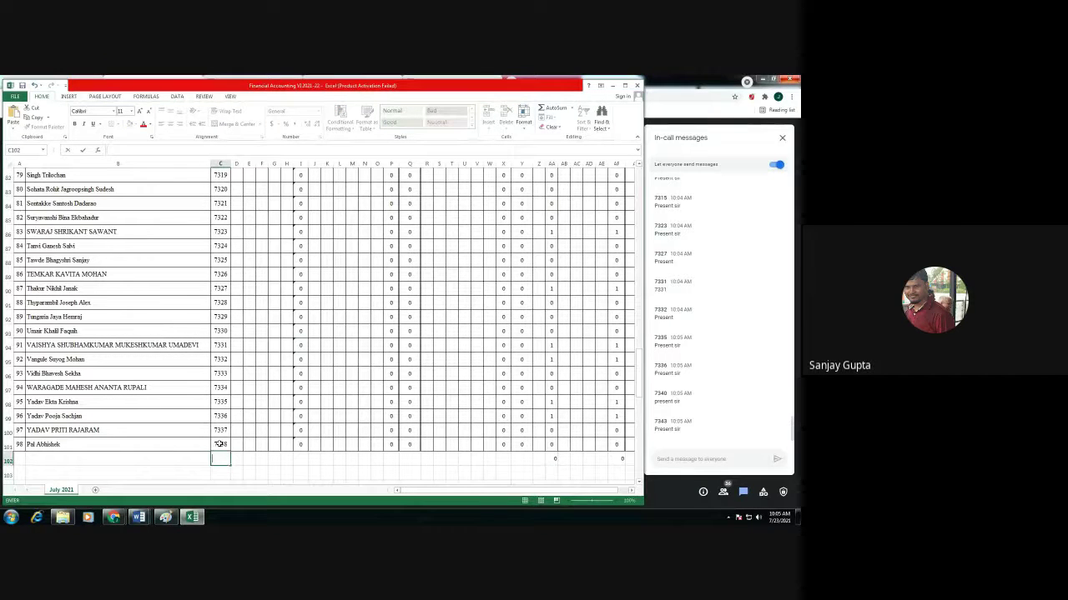
left_click_drag(221, 430, 226, 447)
left_click_drag(229, 451, 233, 473)
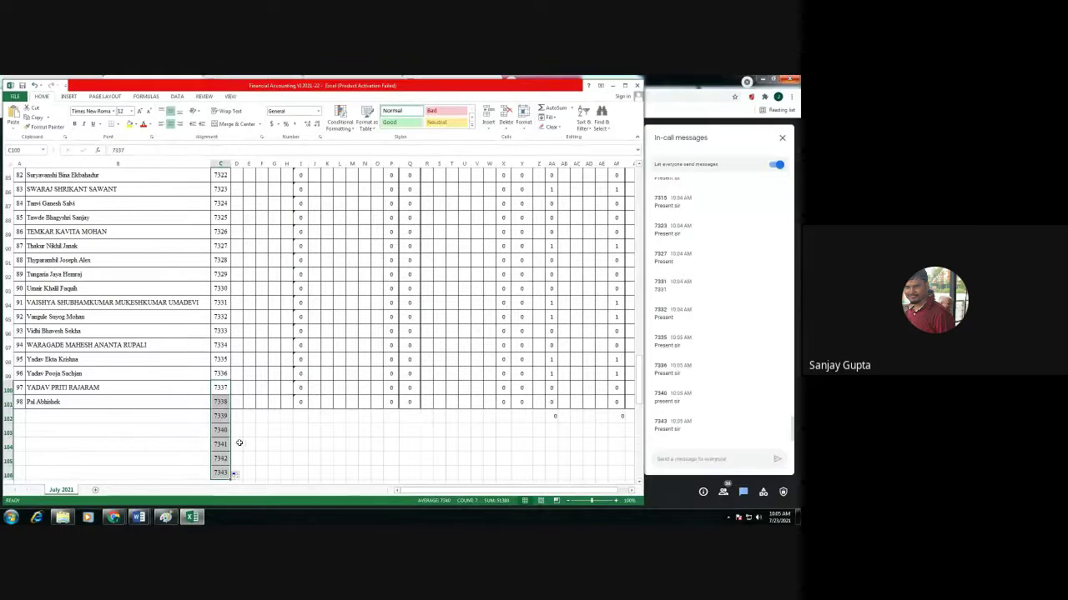
key("Down")
key("Down")
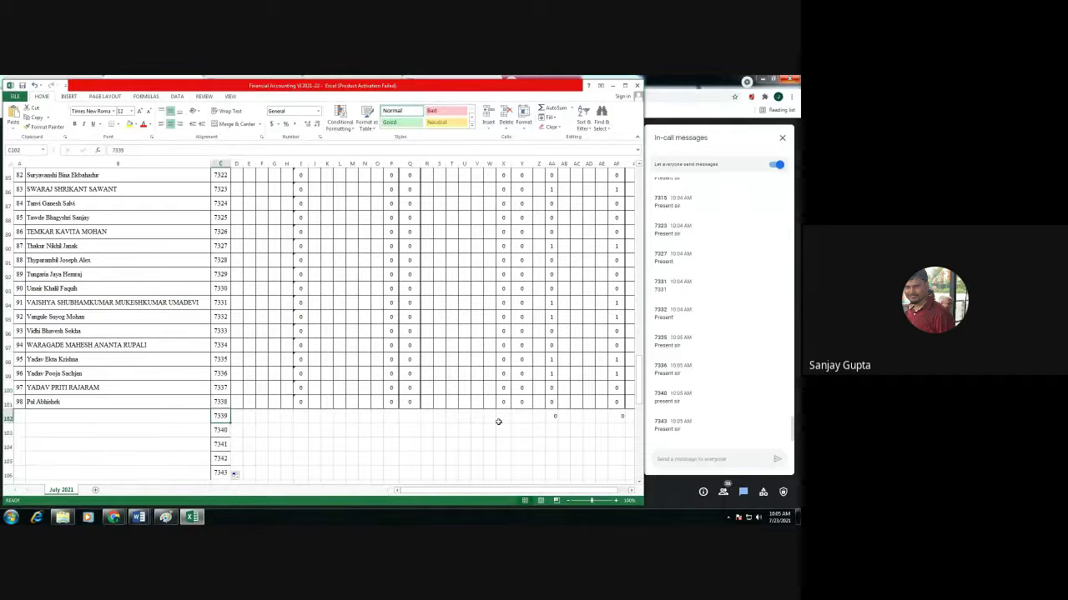
Enter 1, 0, 0 and 1 in column AA for the added roll numbers in rows 103 to 106.
left_click(553, 427)
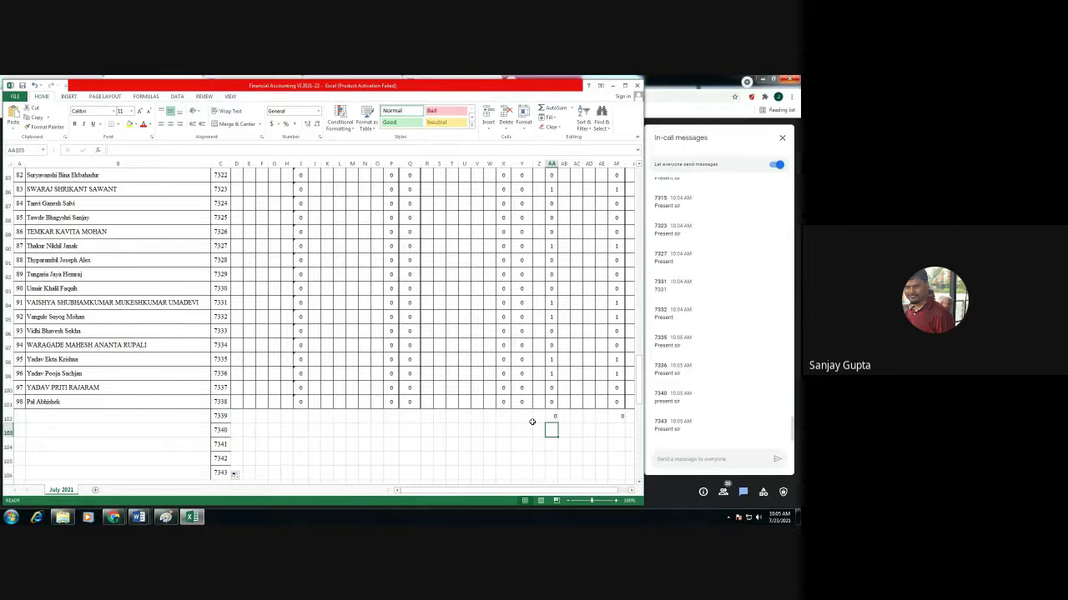
type("0")
key("Return")
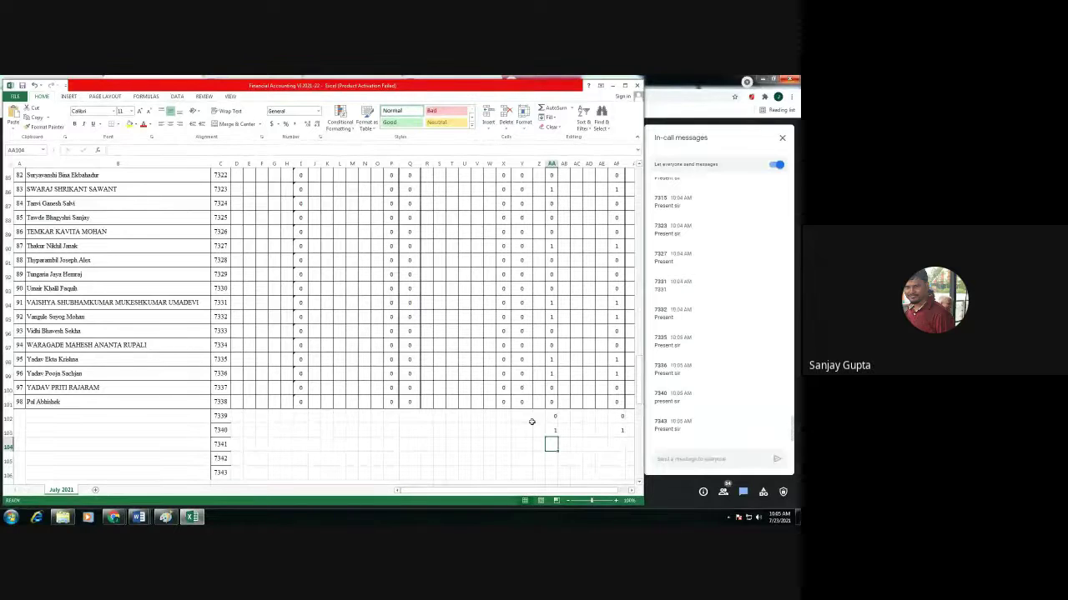
type("0")
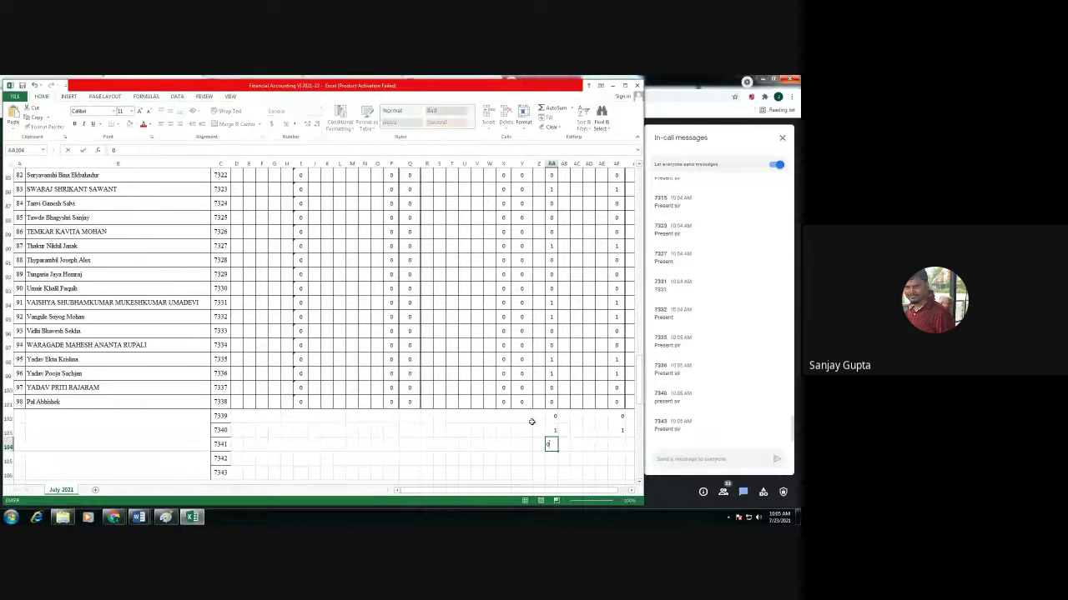
key("Return")
type("0")
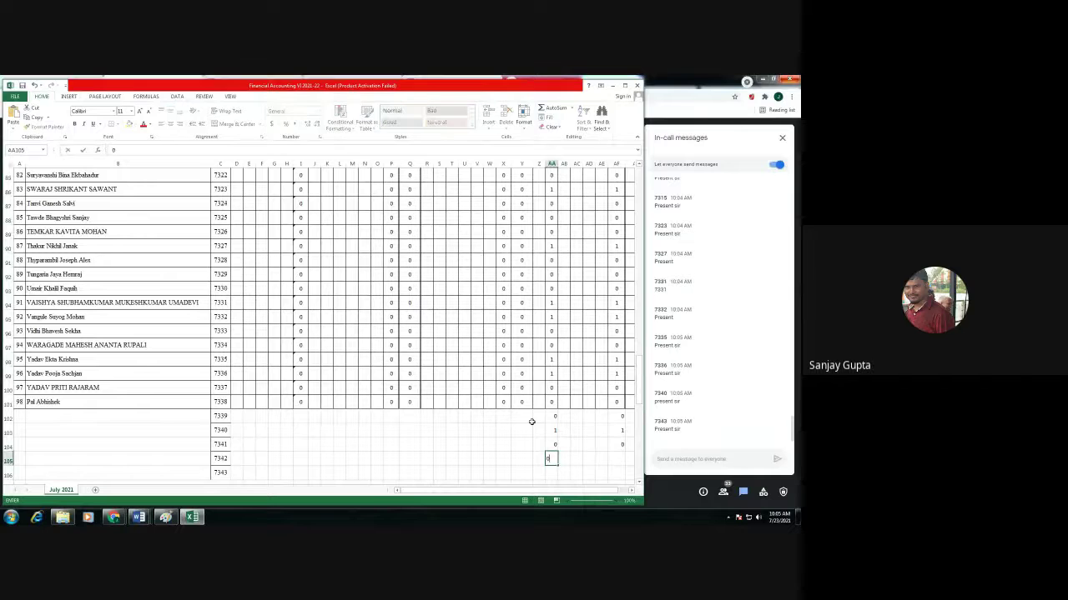
key("Return")
type("1")
key("Return")
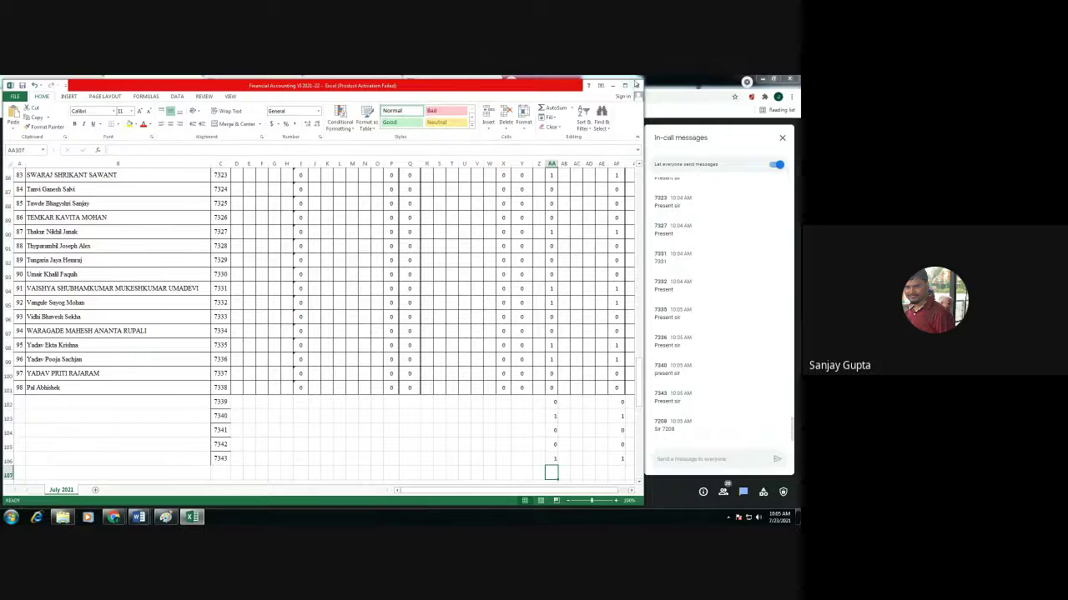
Close the attendance workbook and stop presenting the screen in the Google Meet call.
left_click(637, 86)
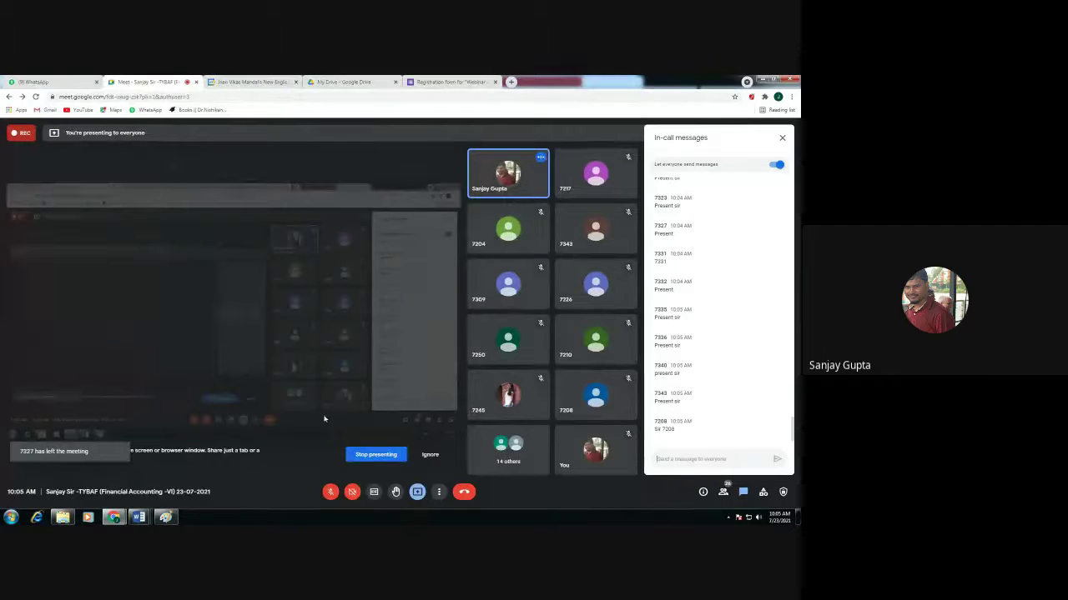
left_click(376, 455)
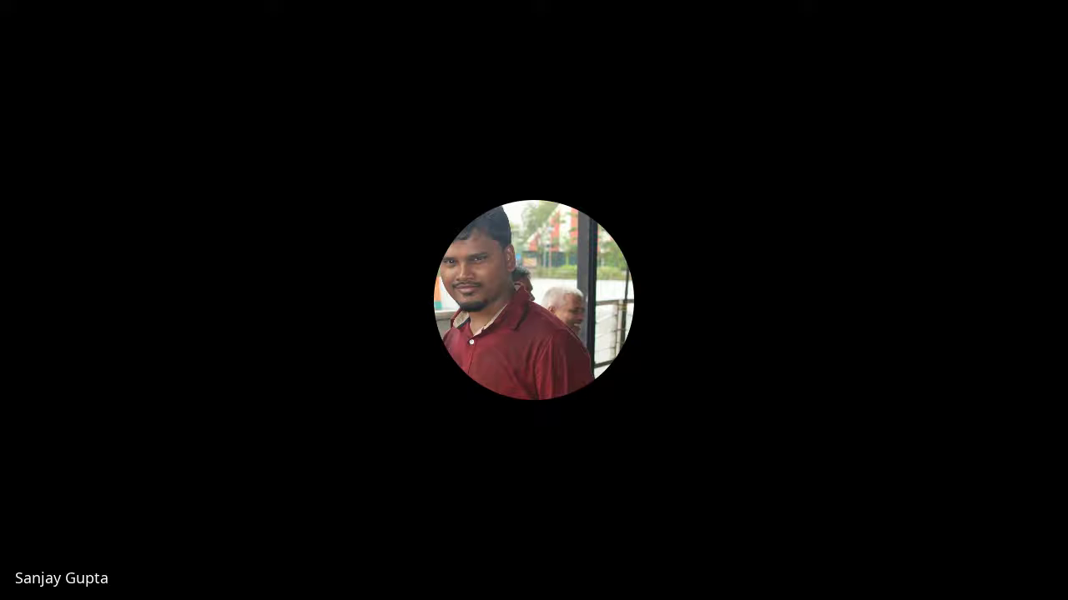